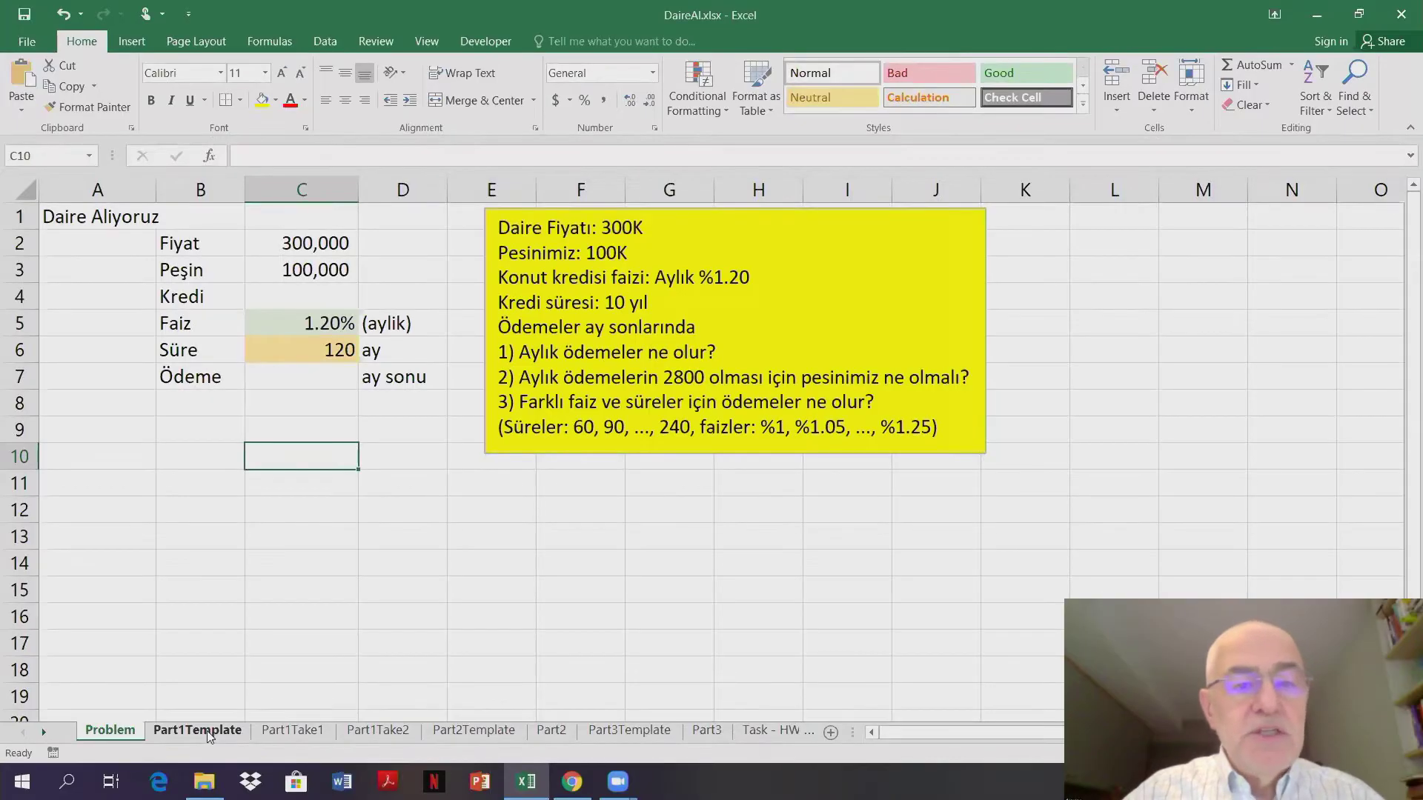
- Switch to the Part1Template sheet to show the loan inputs and the Ay–Yeni Borc headers
{"action": "left_click", "coordinate": [207, 730]}
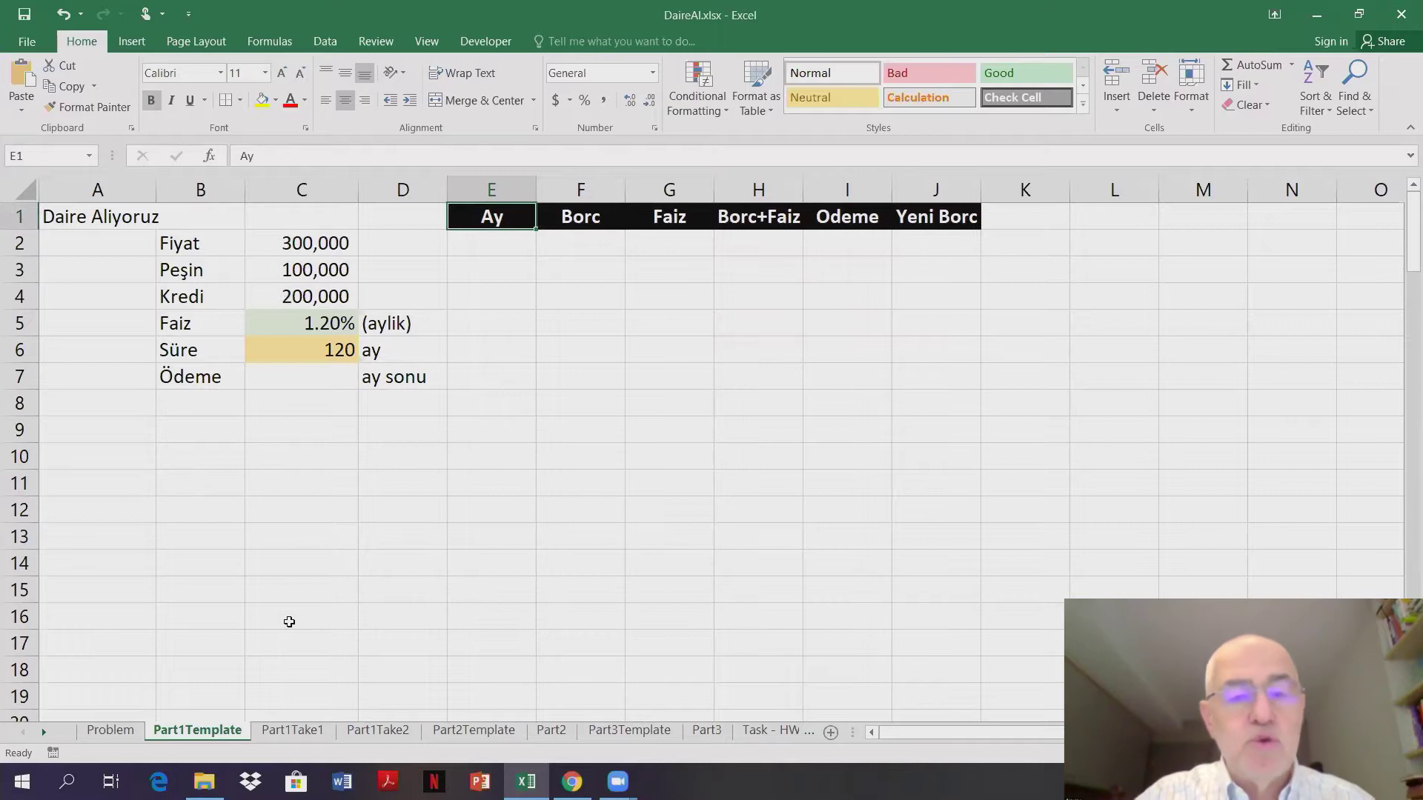
{"action": "double_click", "coordinate": [303, 296]}
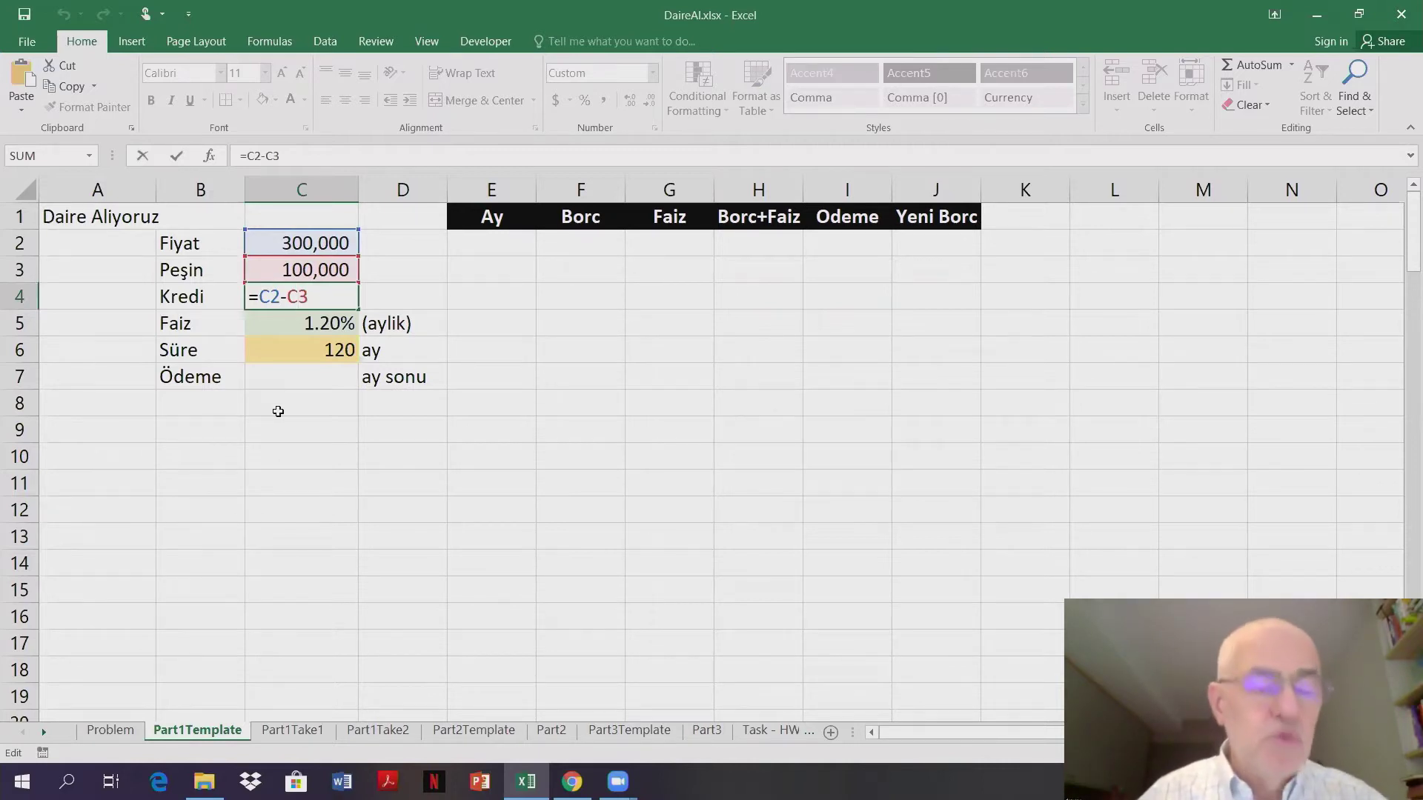
{"action": "key", "text": "ctrl+Return"}
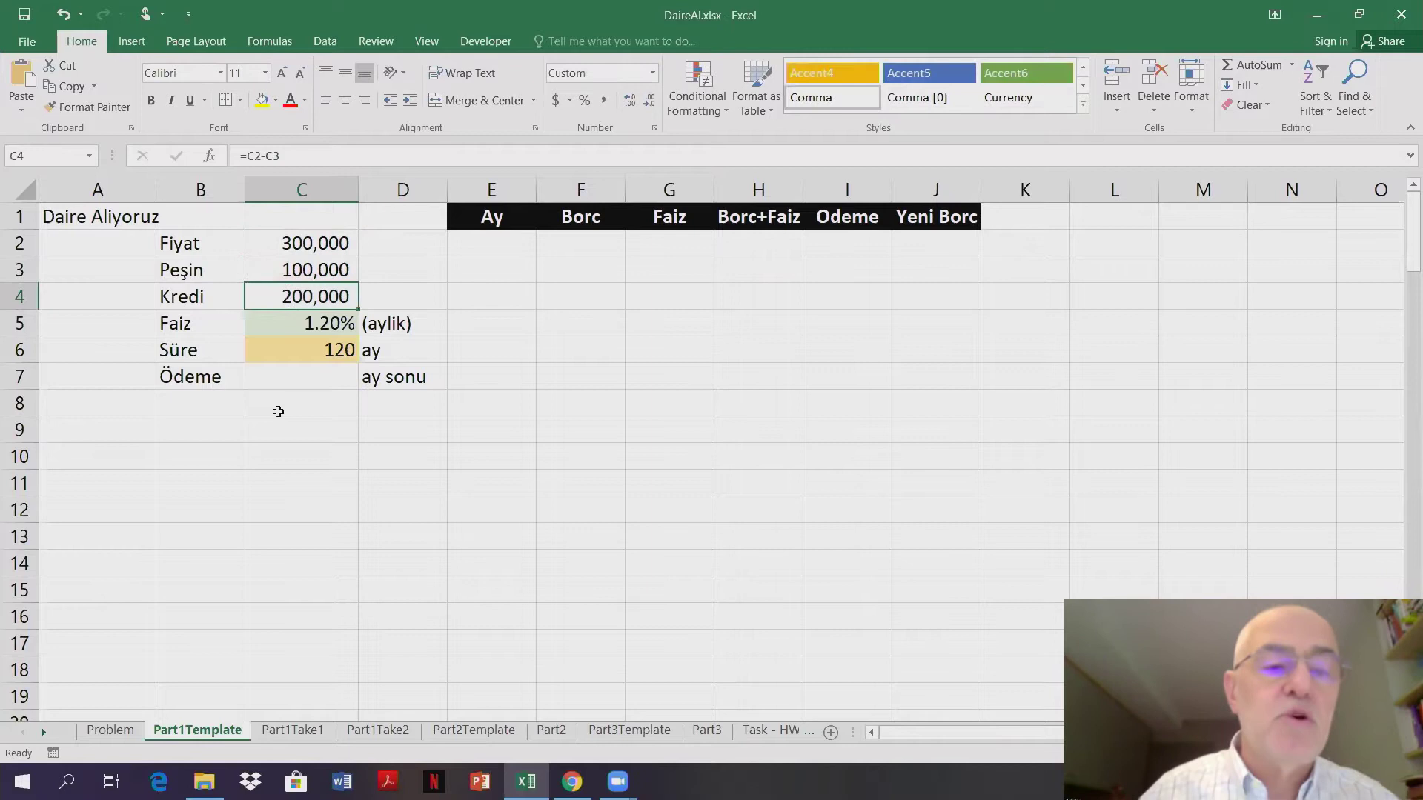
{"action": "left_click", "coordinate": [295, 379]}
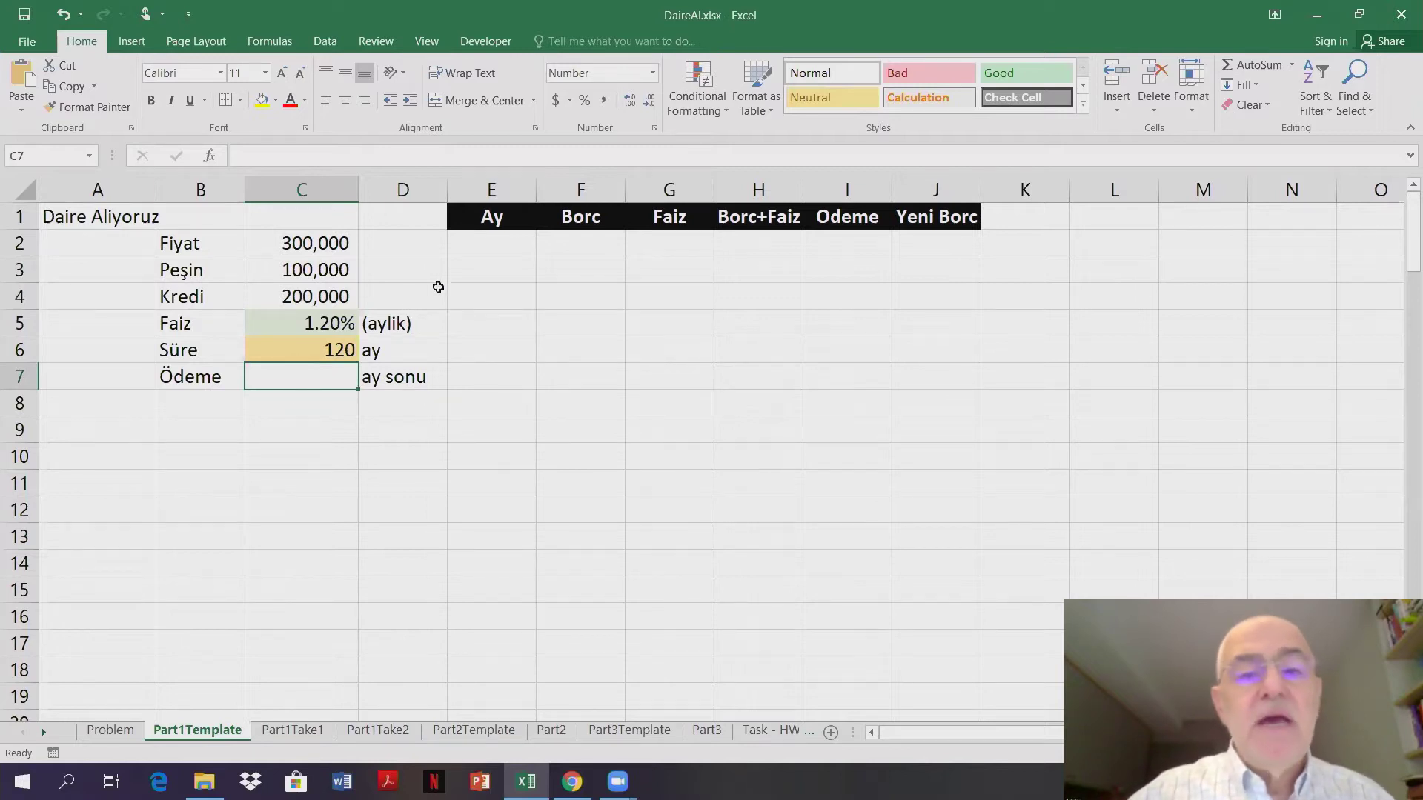
{"action": "left_click", "coordinate": [497, 218]}
{"action": "key", "text": "Right"}
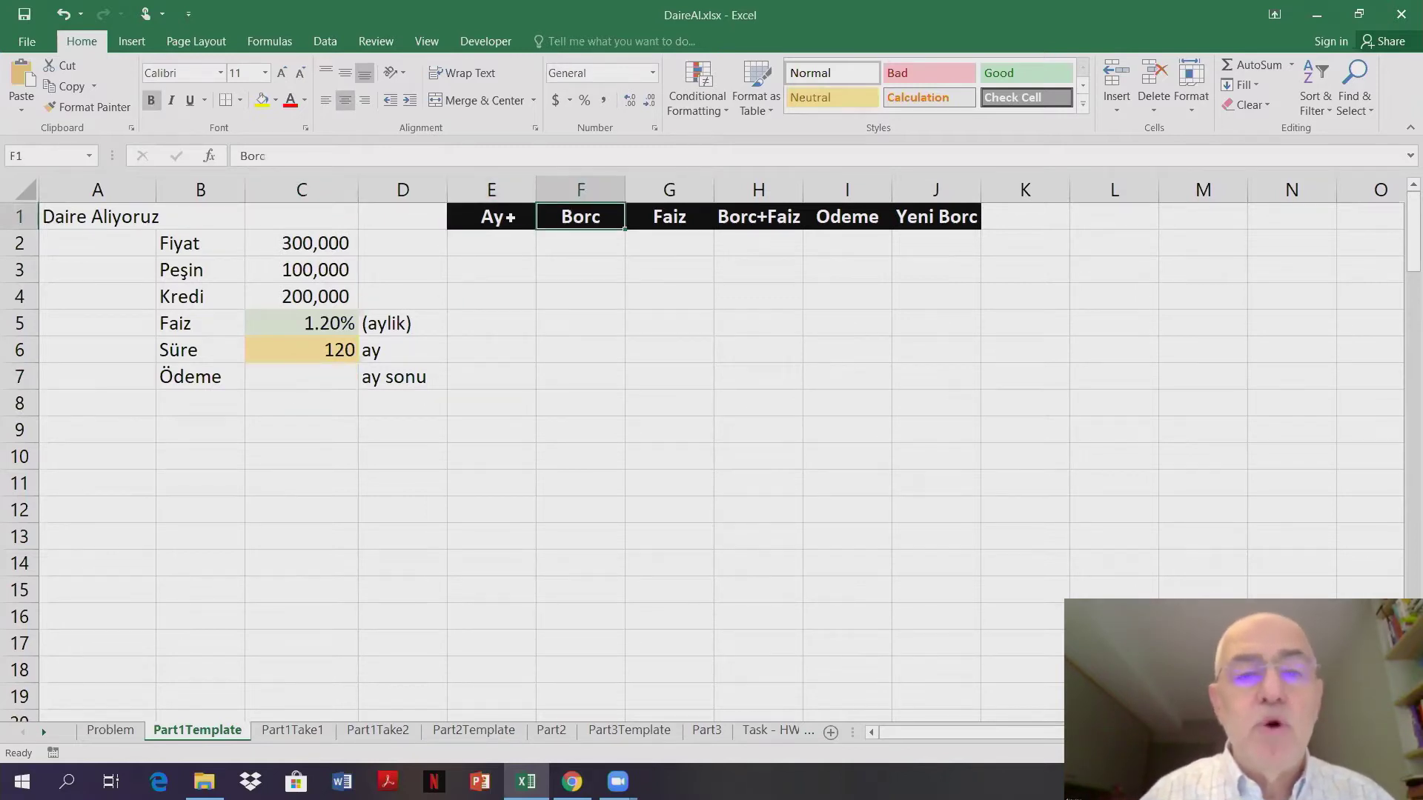
{"action": "key", "text": "Right"}
{"action": "key", "text": "Right"}
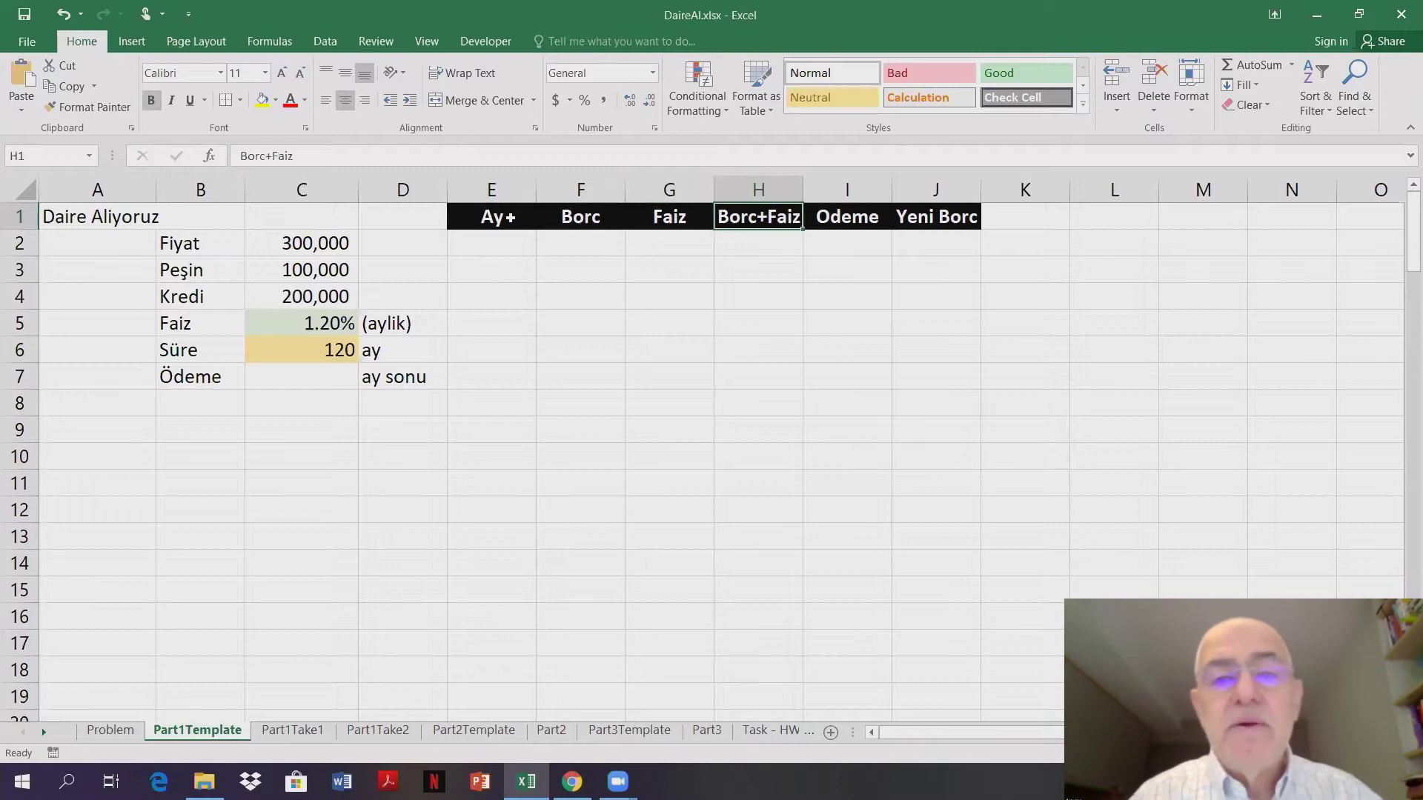
{"action": "key", "text": "Right"}
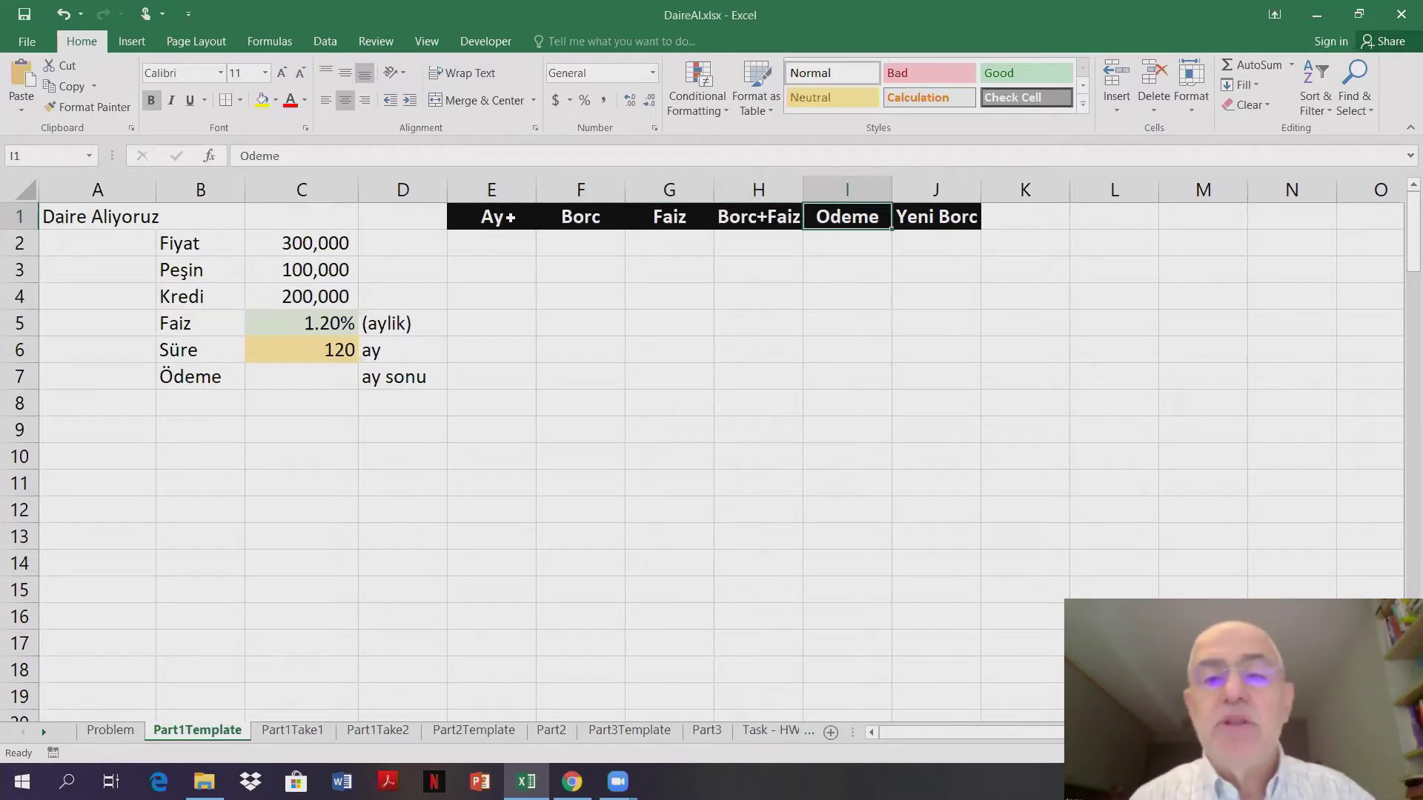
{"action": "key", "text": "Right"}
{"action": "key", "text": "Left"}
{"action": "key", "text": "Left"}
{"action": "key", "text": "Left"}
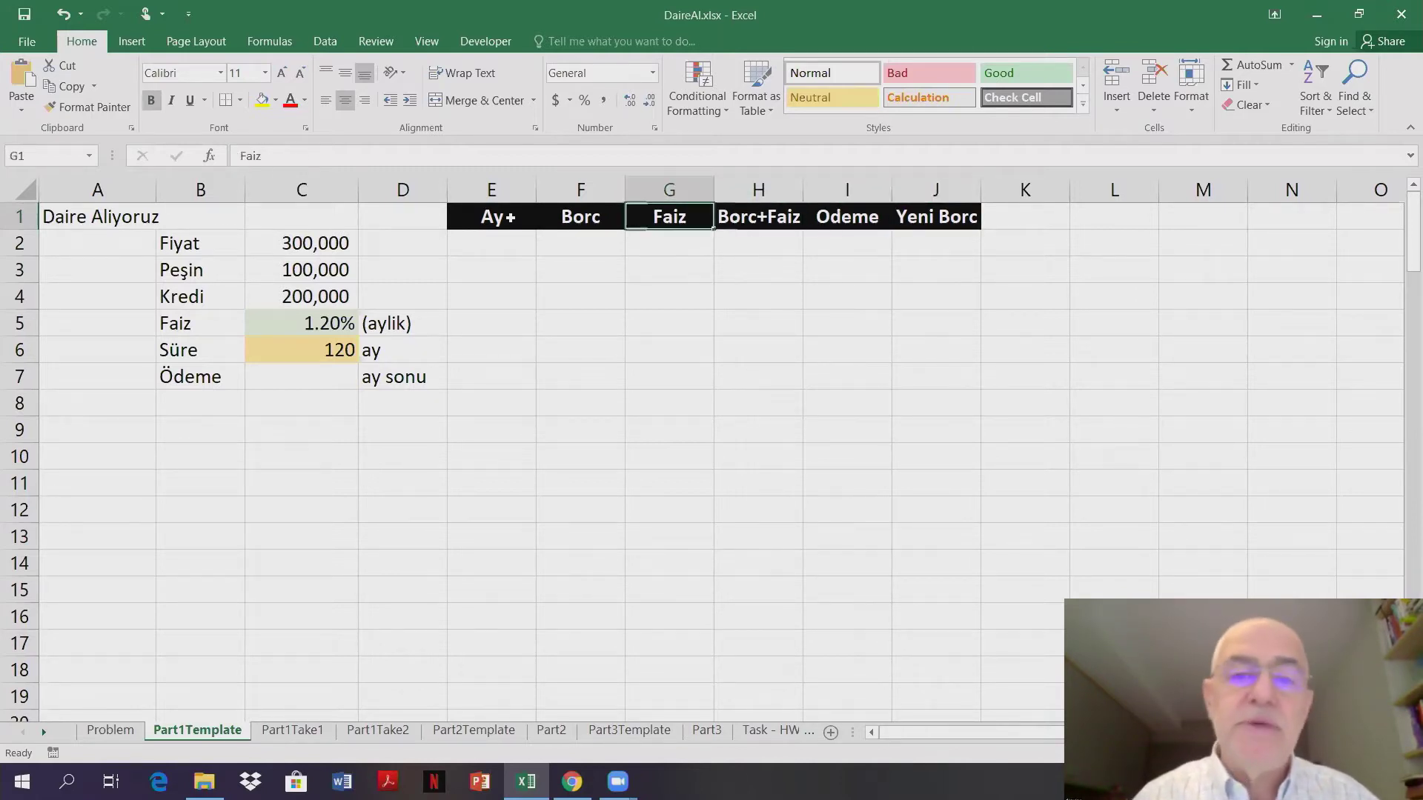
{"action": "key", "text": "Left"}
{"action": "key", "text": "Left"}
{"action": "key", "text": "Down"}
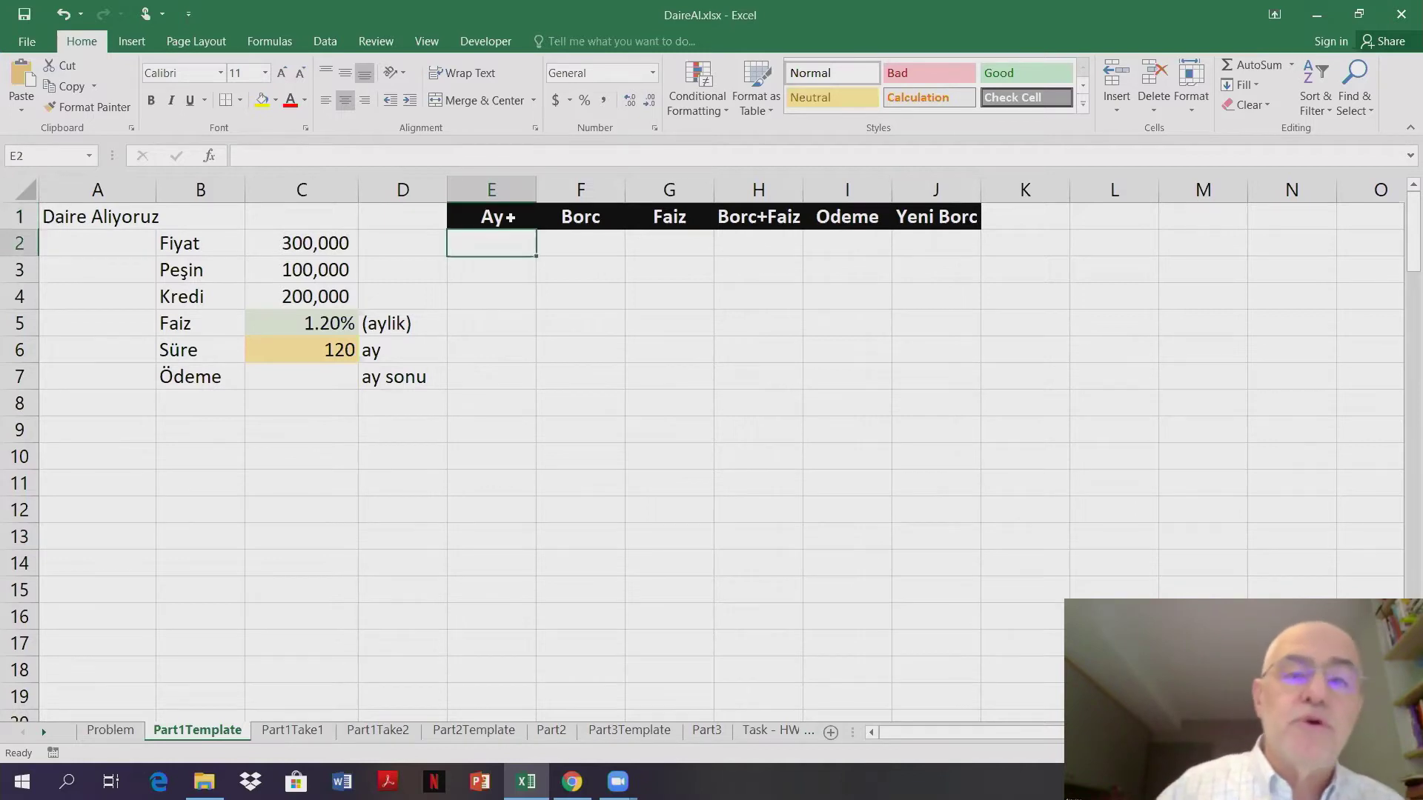
{"action": "key", "text": "Up"}
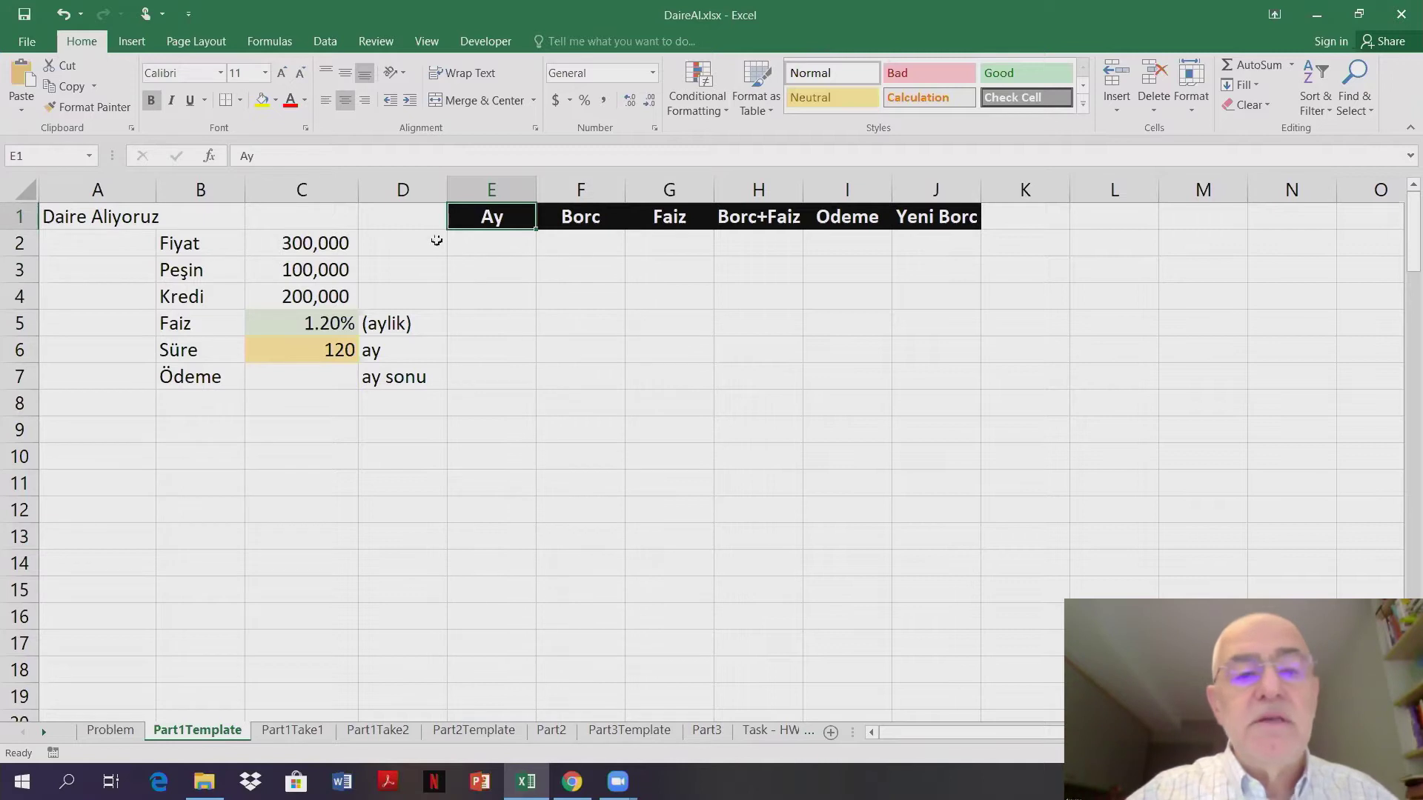
{"action": "left_click", "coordinate": [315, 351]}
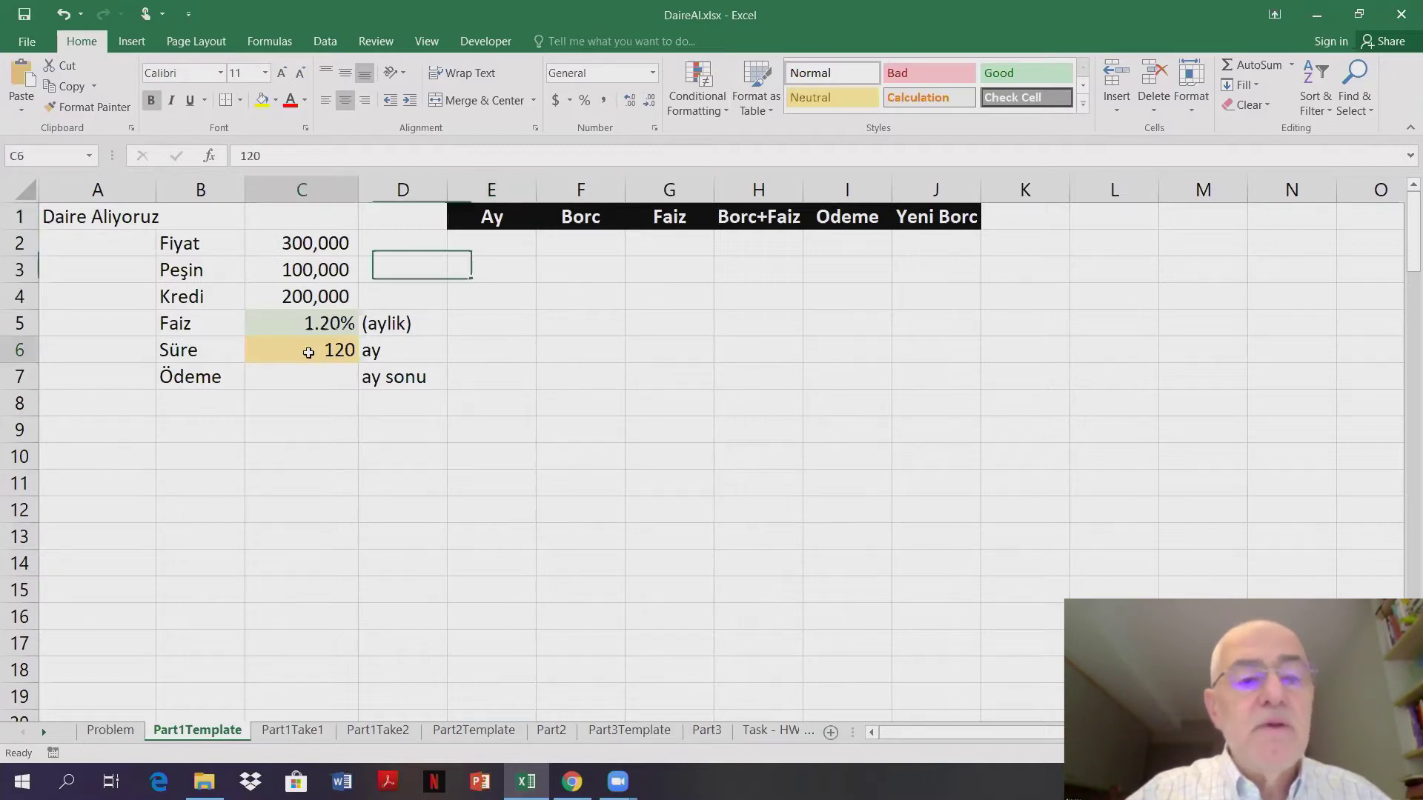
{"action": "left_click", "coordinate": [480, 243]}
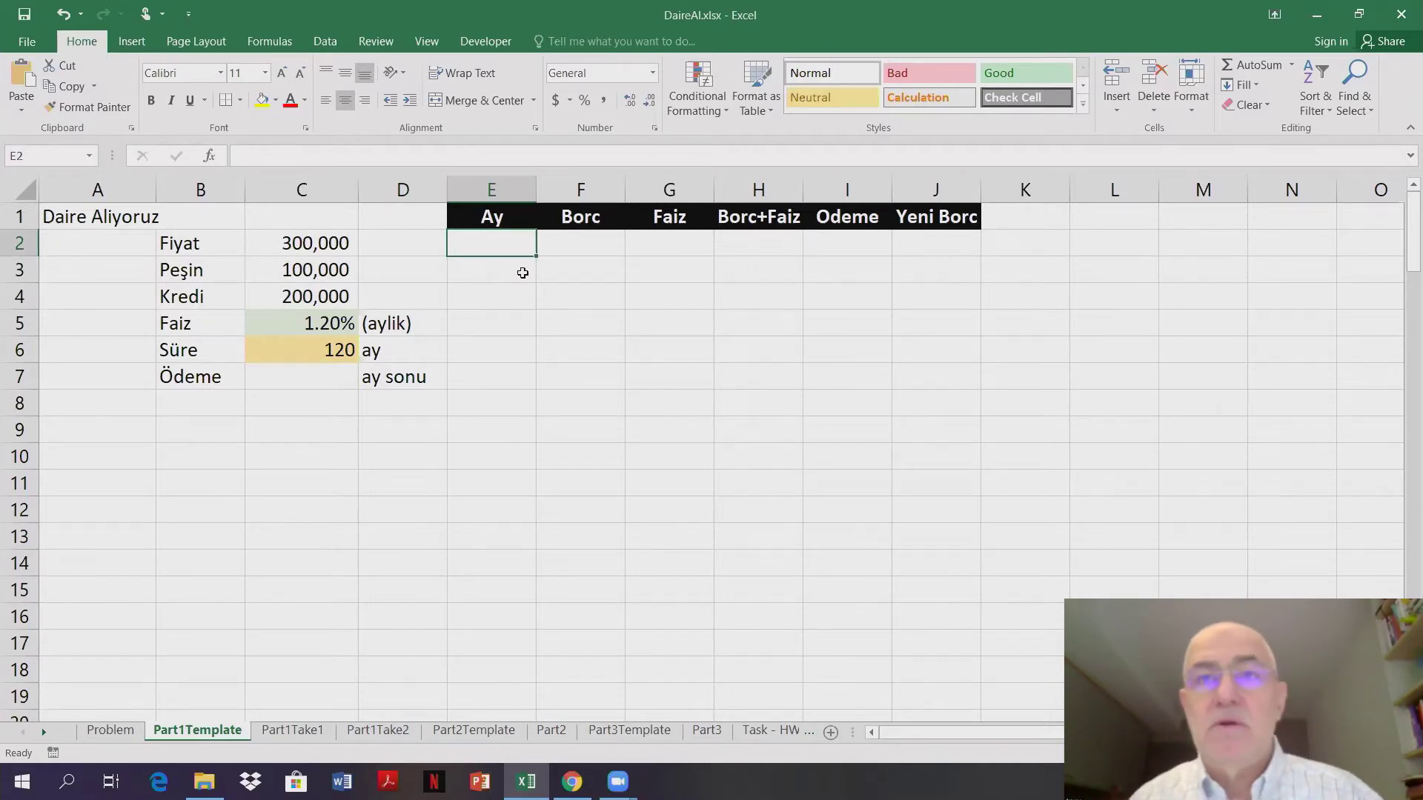
{"action": "type", "text": "1"}
{"action": "key", "text": "Return"}
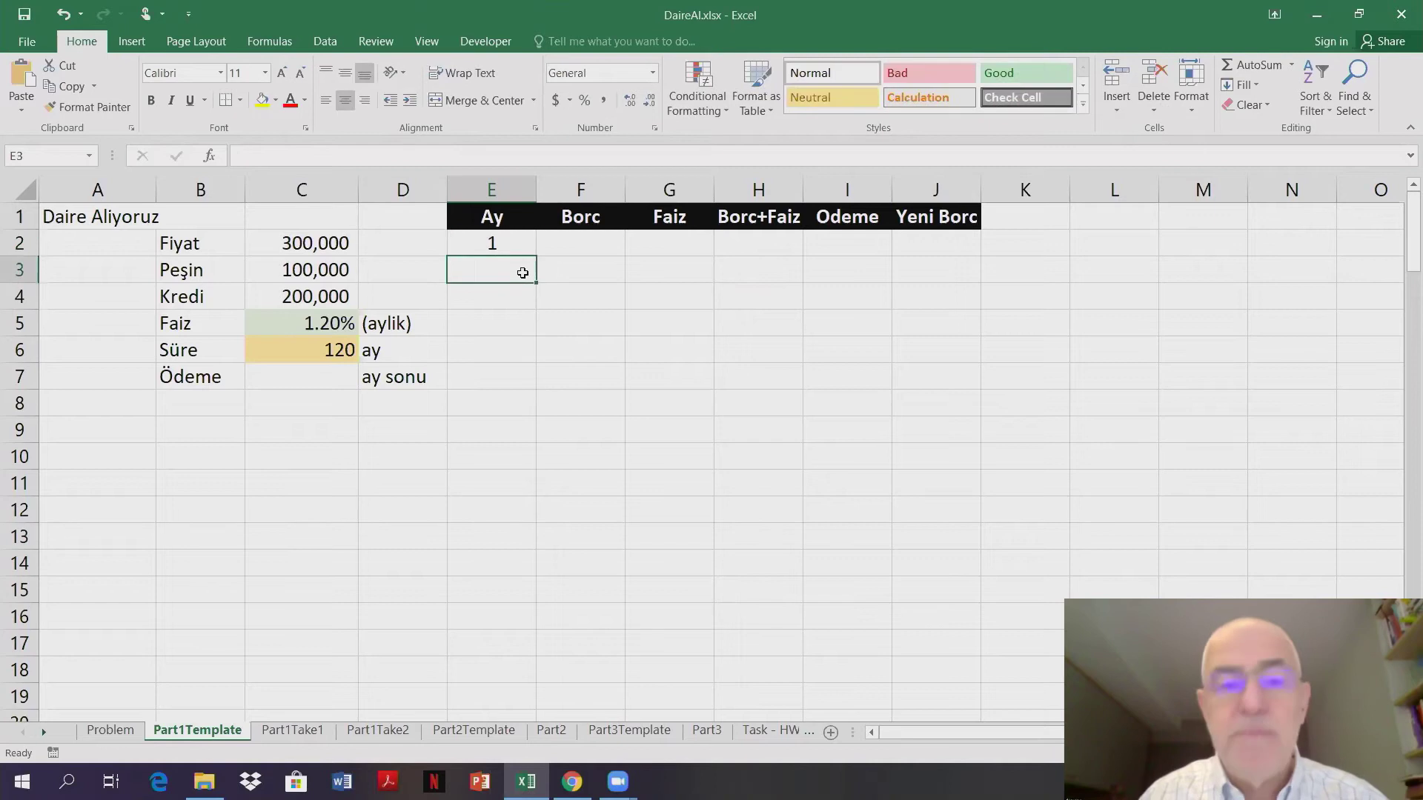
{"action": "type", "text": "2 3 4 5 6 7"}
{"action": "key", "text": "Up"}
{"action": "key", "text": "Up"}
{"action": "key", "text": "Up"}
{"action": "key", "text": "Up"}
{"action": "key", "text": "Up"}
{"action": "key", "text": "Up"}
{"action": "key", "text": "ctrl+shift+Down"}
{"action": "key", "text": "Delete"}
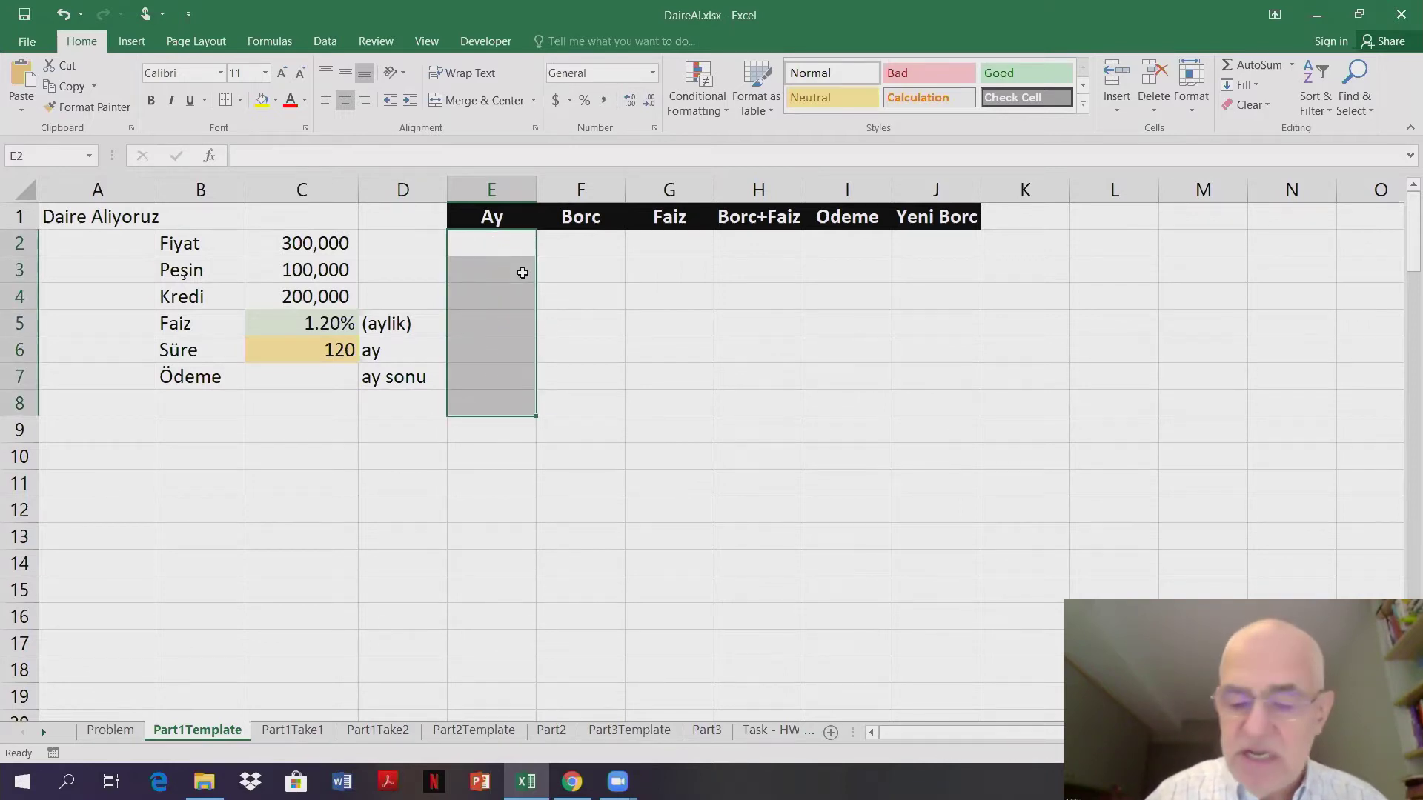
{"action": "key", "text": "Up"}
{"action": "key", "text": "Down"}
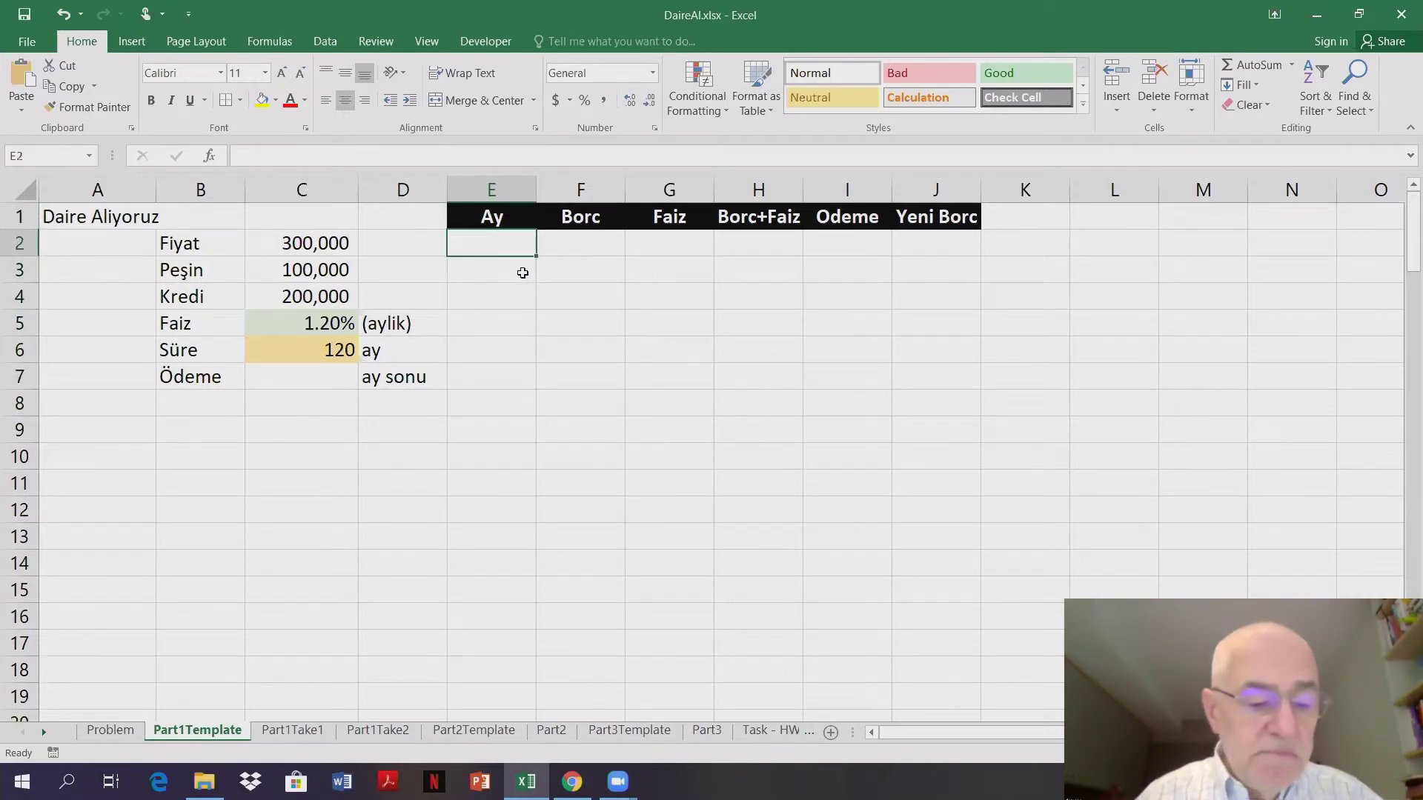
{"action": "type", "text": "1"}
{"action": "key", "text": "Return"}
{"action": "type", "text": "2"}
{"action": "key", "text": "Return"}
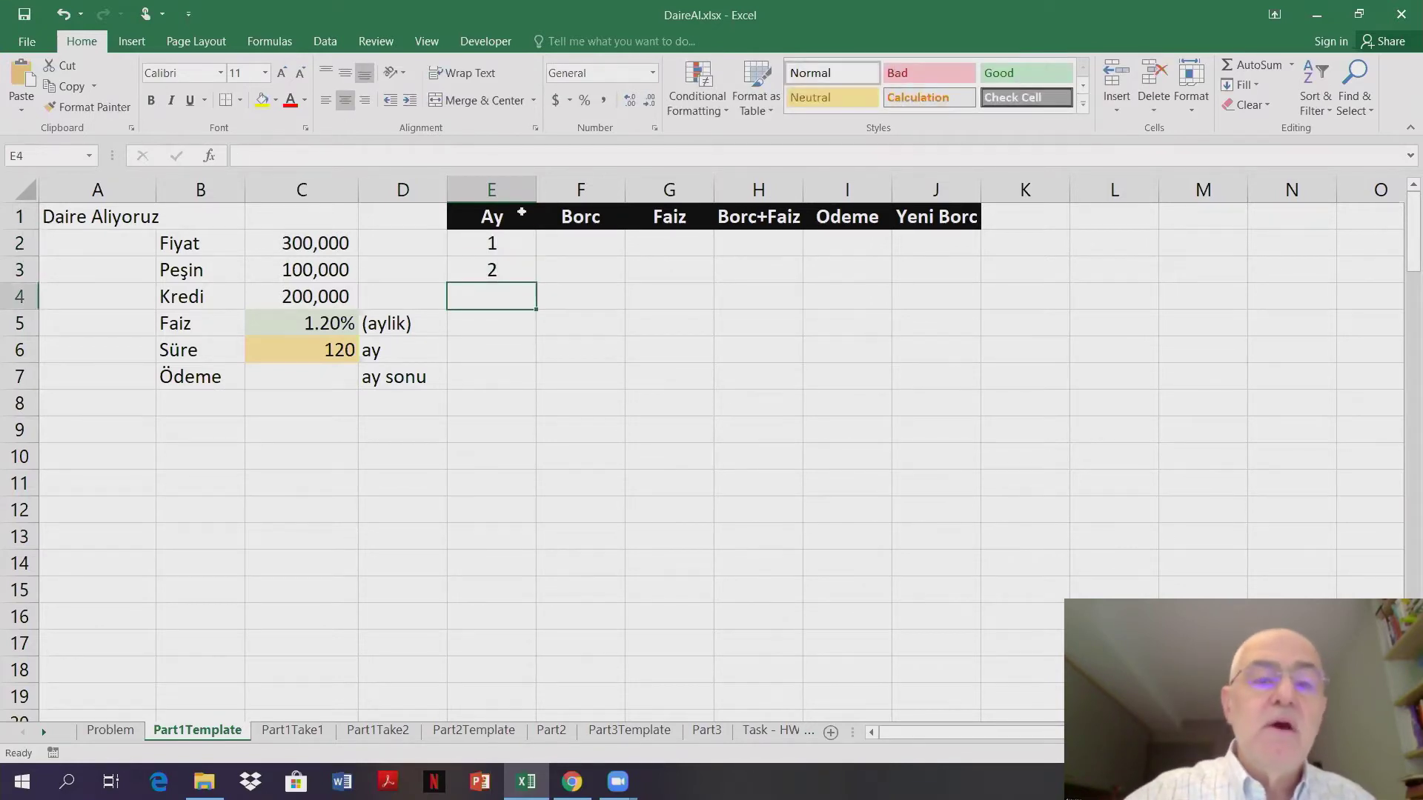
{"action": "left_click_drag", "start_coordinate": [508, 237], "coordinate": [573, 505]}
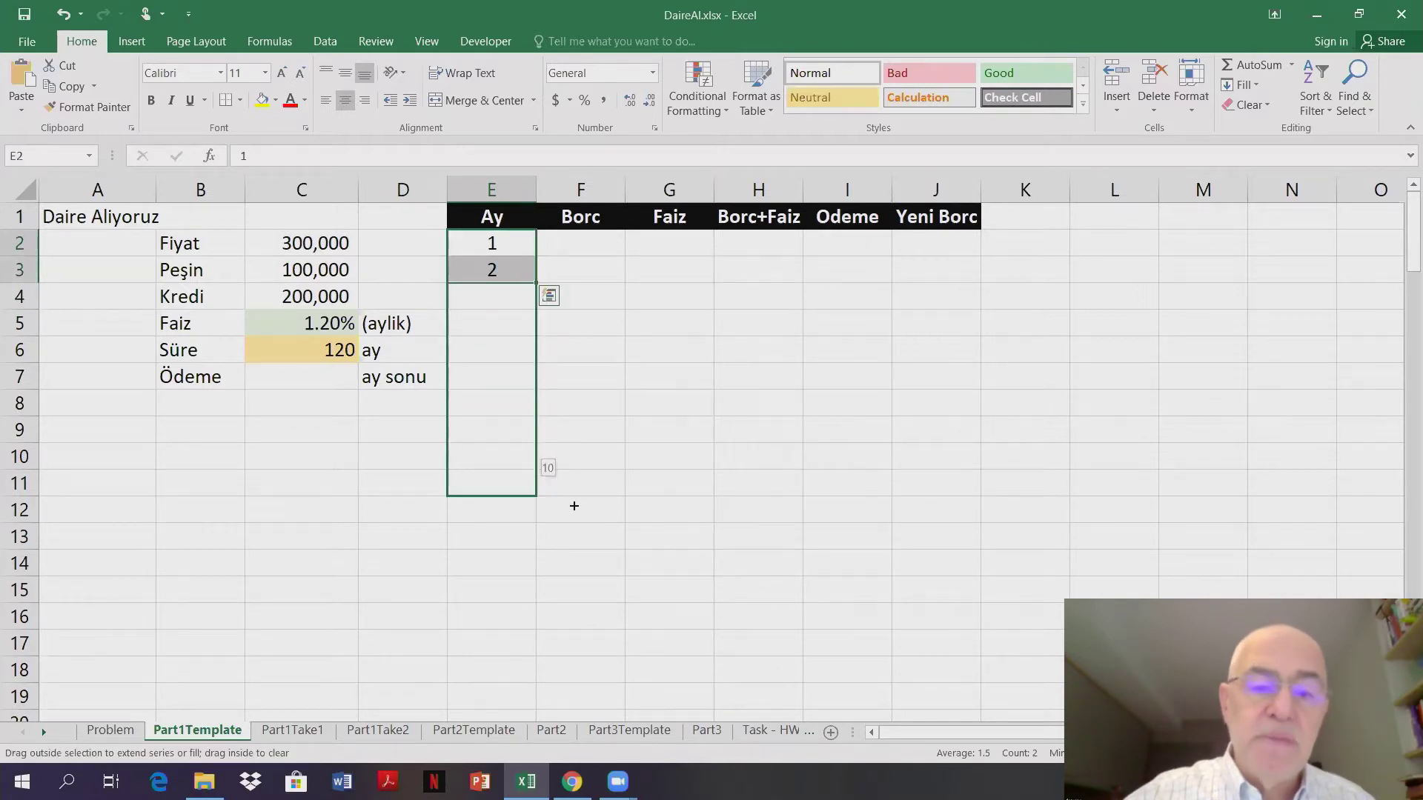
{"action": "left_click_drag", "start_coordinate": [573, 508], "coordinate": [572, 516]}
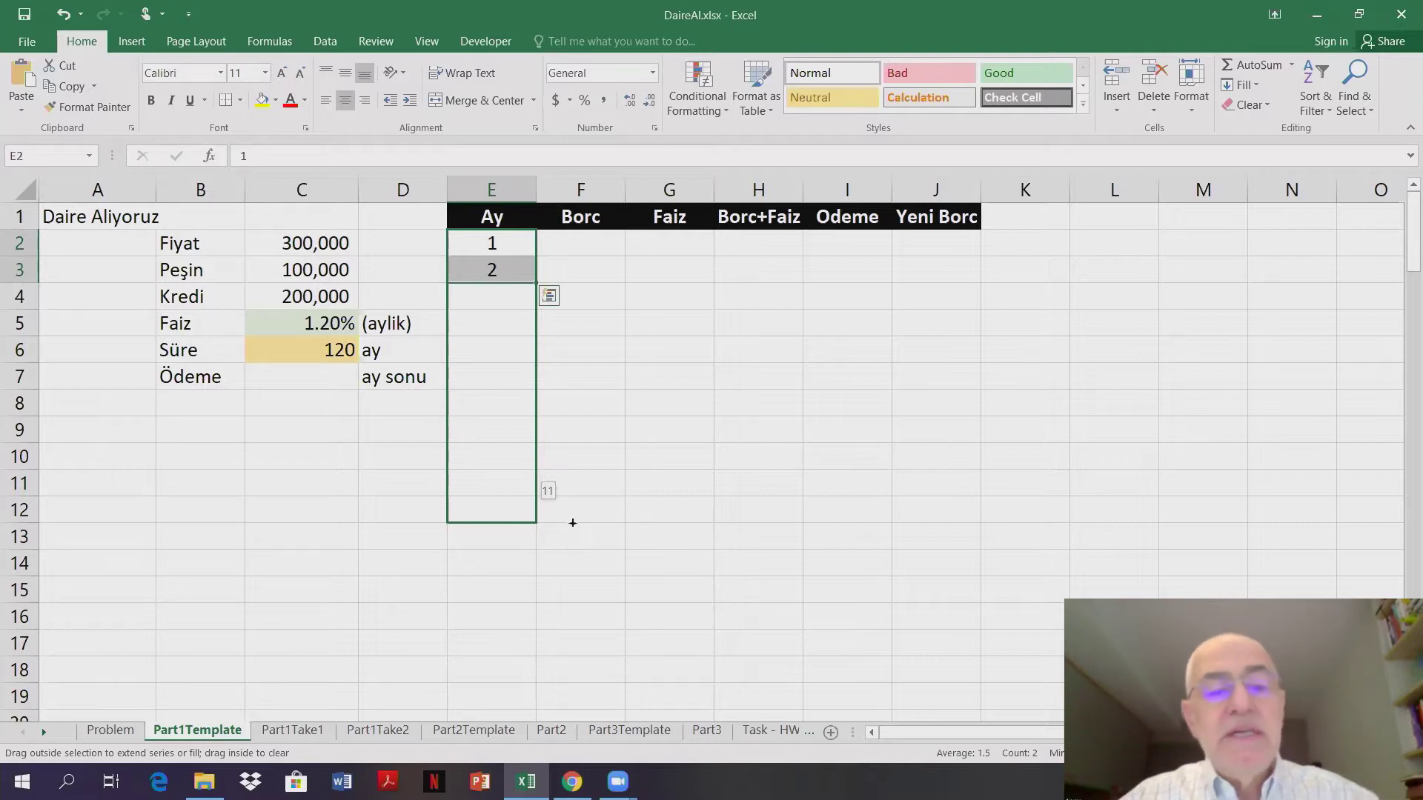
{"action": "left_click_drag", "start_coordinate": [572, 516], "coordinate": [563, 751]}
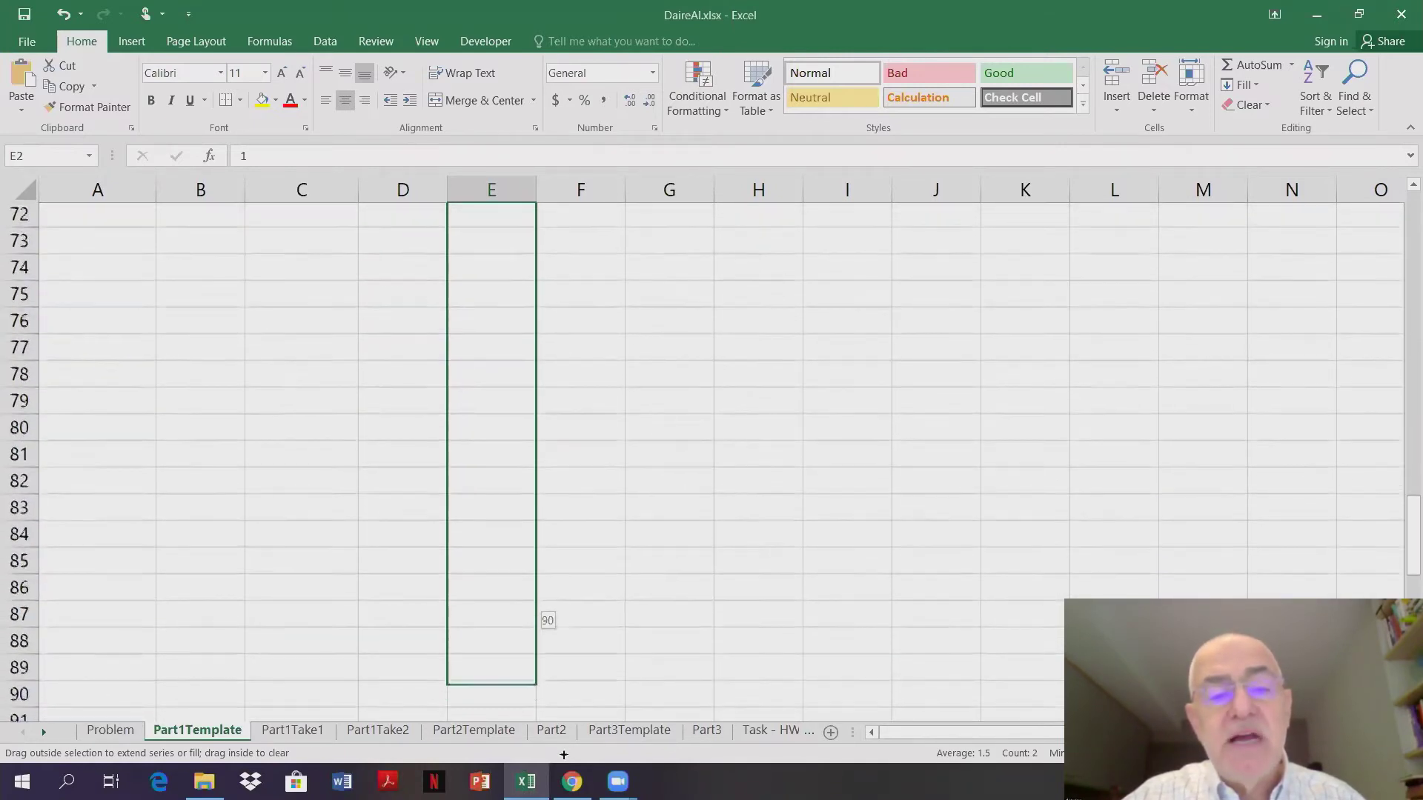
{"action": "mouse_move", "coordinate": [563, 750]}
{"action": "left_mouse_down"}
{"action": "mouse_move", "coordinate": [516, 463]}
{"action": "mouse_move", "coordinate": [517, 127]}
{"action": "left_mouse_up"}
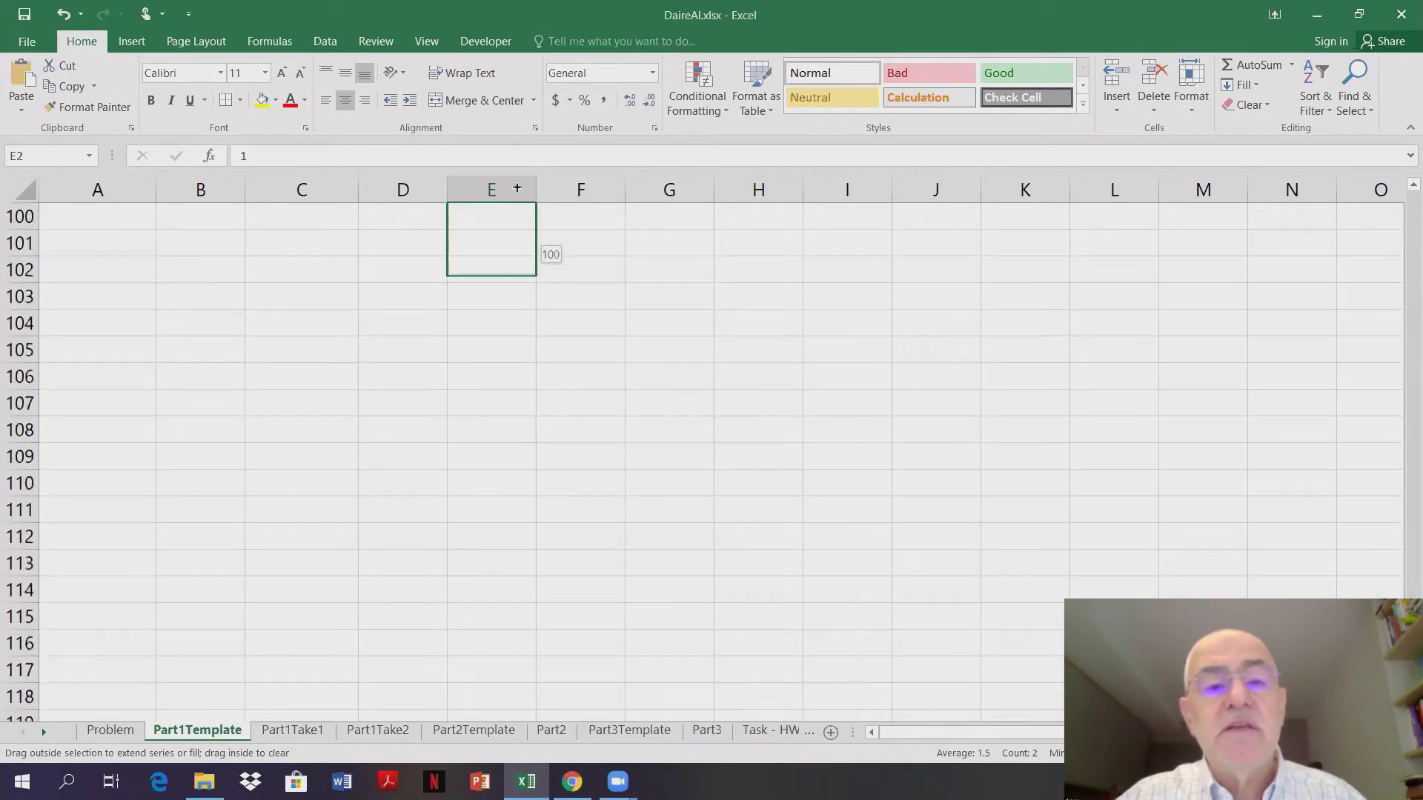
{"action": "mouse_move", "coordinate": [516, 128]}
{"action": "left_mouse_down"}
{"action": "mouse_move", "coordinate": [575, 222]}
{"action": "mouse_move", "coordinate": [595, 223]}
{"action": "left_mouse_up"}
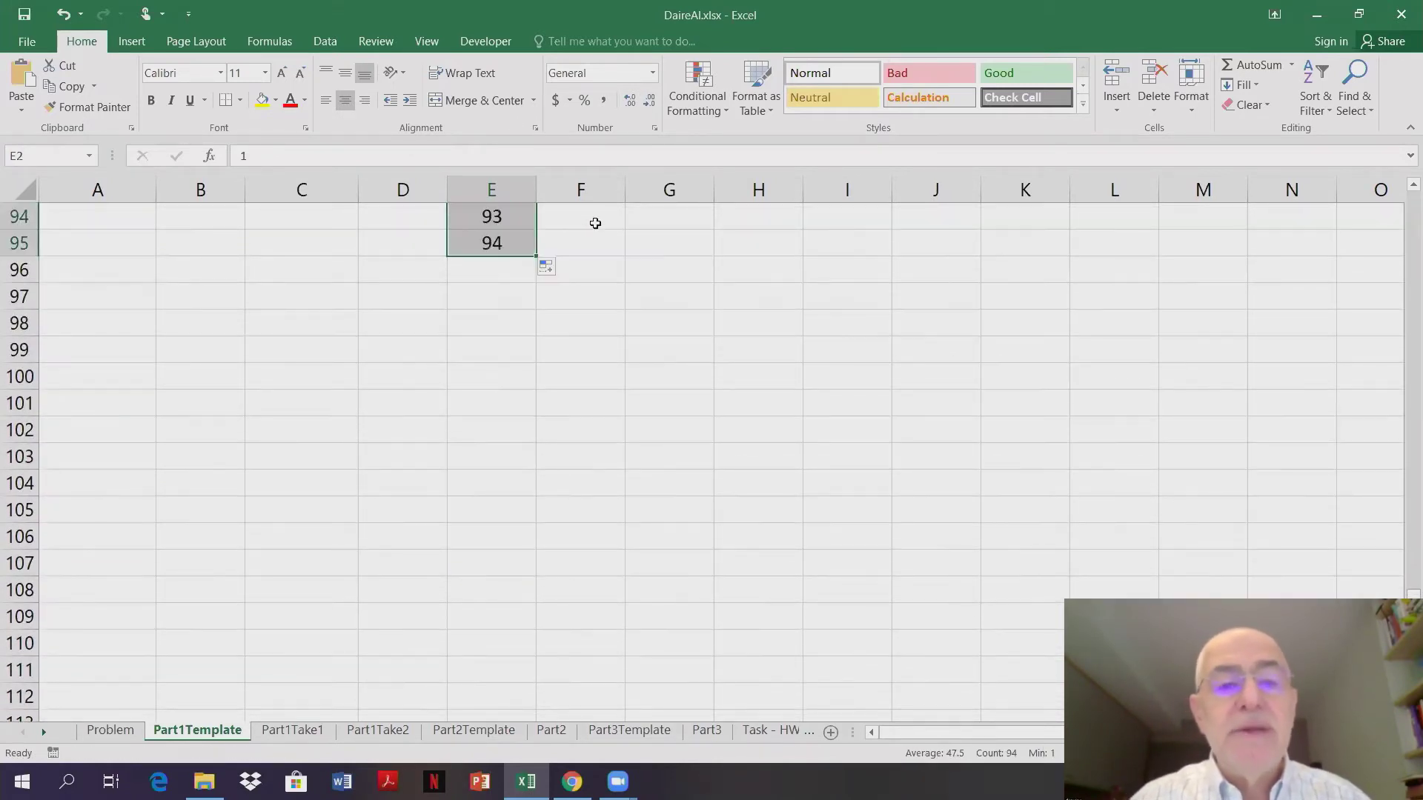
{"action": "scroll", "coordinate": [705, 371], "scroll_direction": "up", "scroll_amount": 1}
{"action": "scroll", "coordinate": [704, 341], "scroll_direction": "up", "scroll_amount": 2}
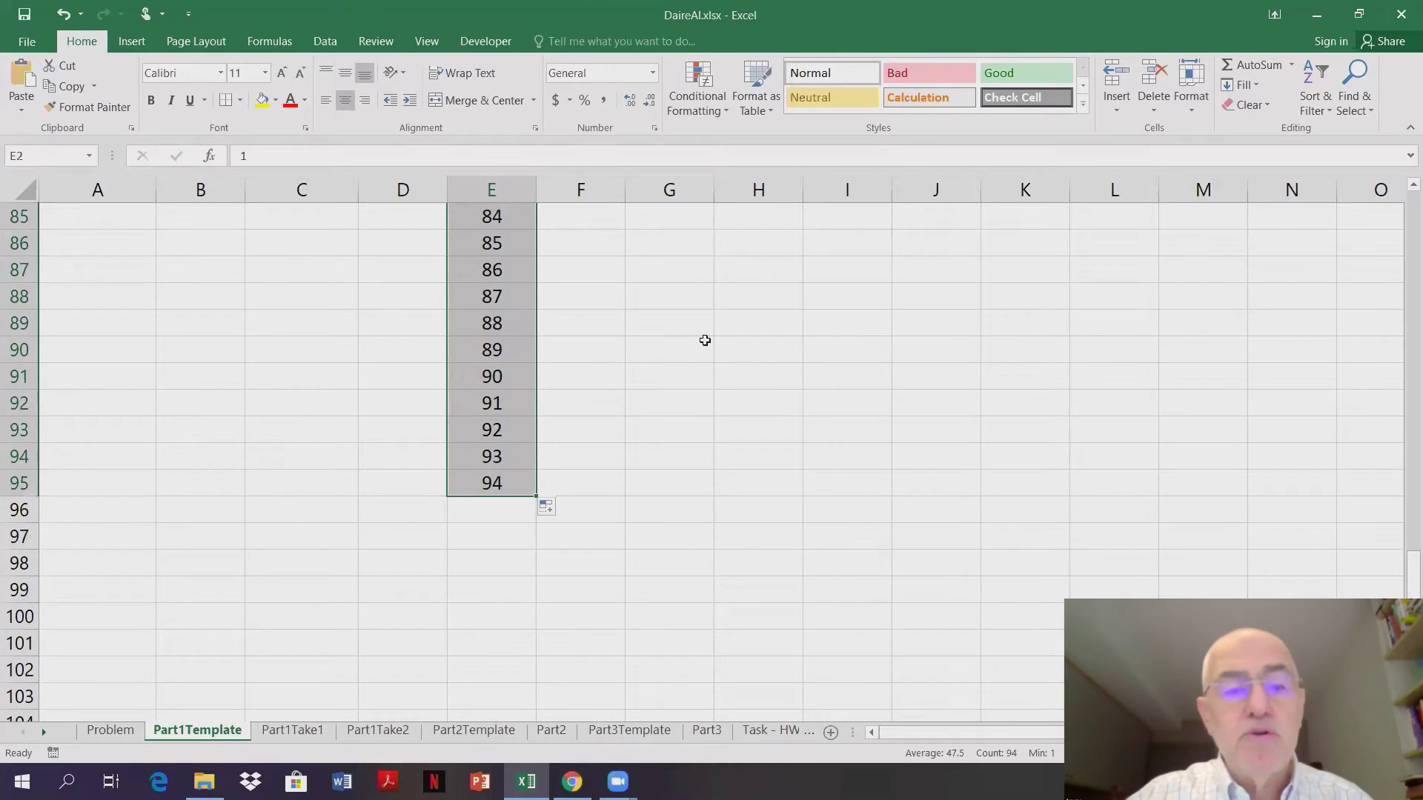
{"action": "key", "text": "Delete"}
{"action": "scroll", "coordinate": [705, 340], "scroll_direction": "up", "scroll_amount": 20}
{"action": "scroll", "coordinate": [705, 340], "scroll_direction": "up", "scroll_amount": 7}
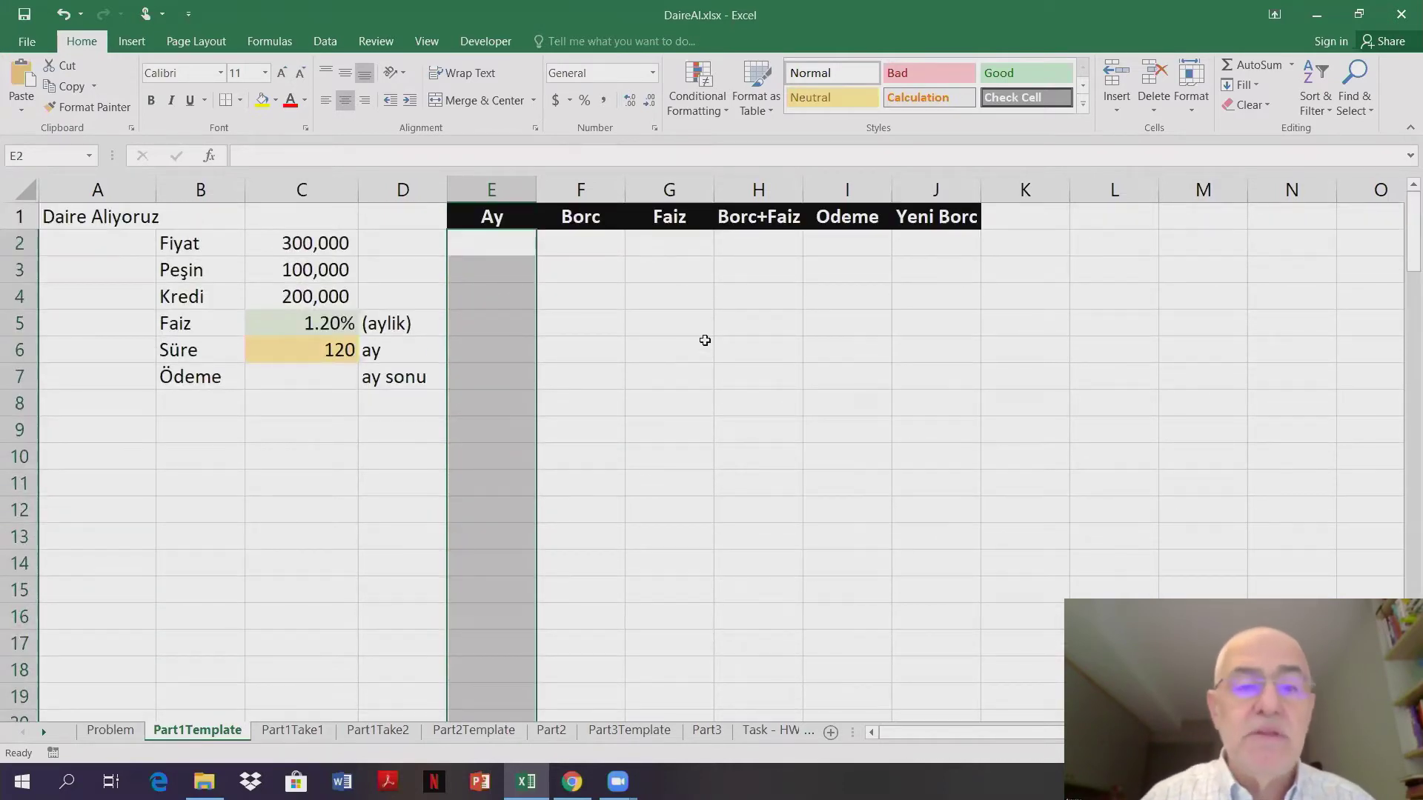
- Enter 1 in E2 and fill a linear column series, step 1, stopping at 120
{"action": "key", "text": "shift+BackSpace"}
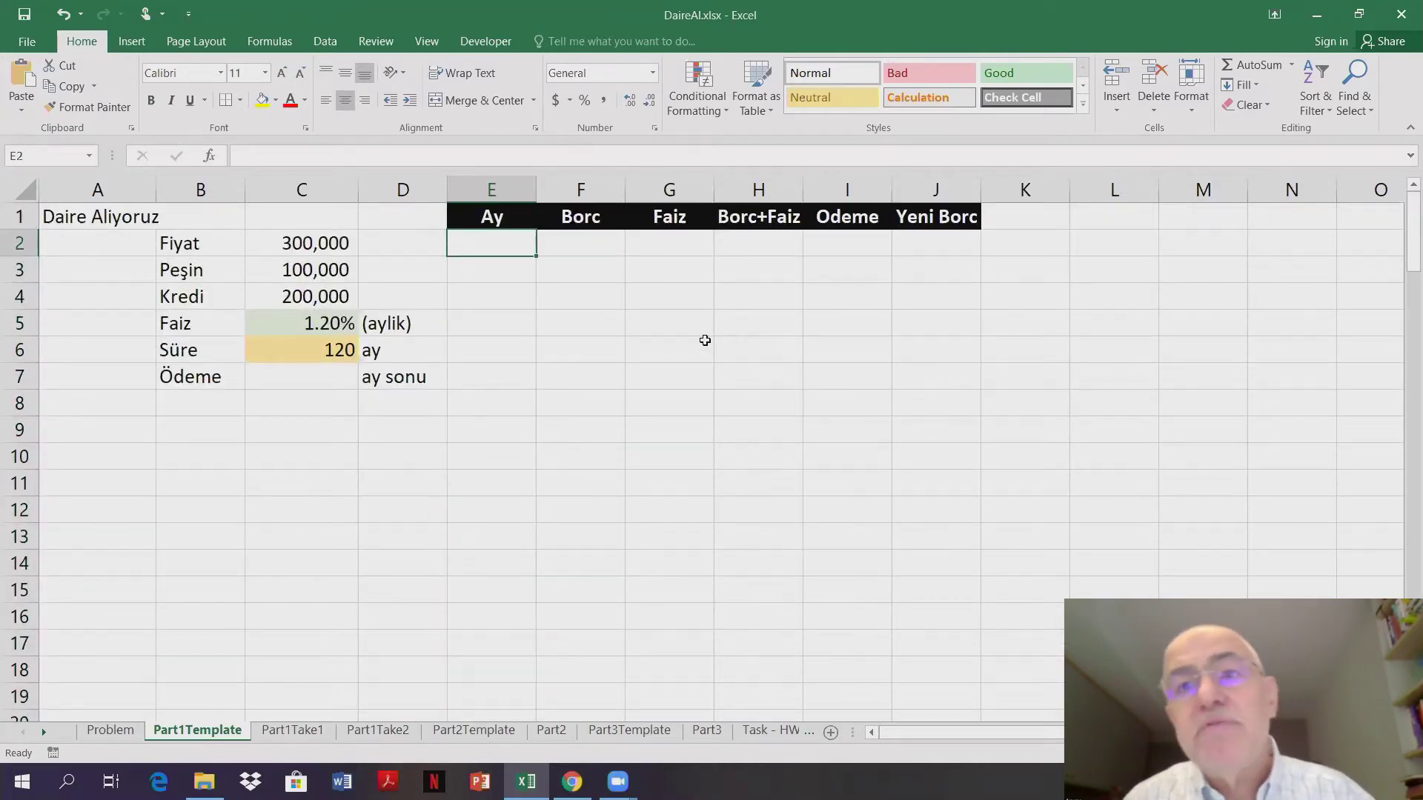
{"action": "type", "text": "1"}
{"action": "key", "text": "Return"}
{"action": "key", "text": "Up"}
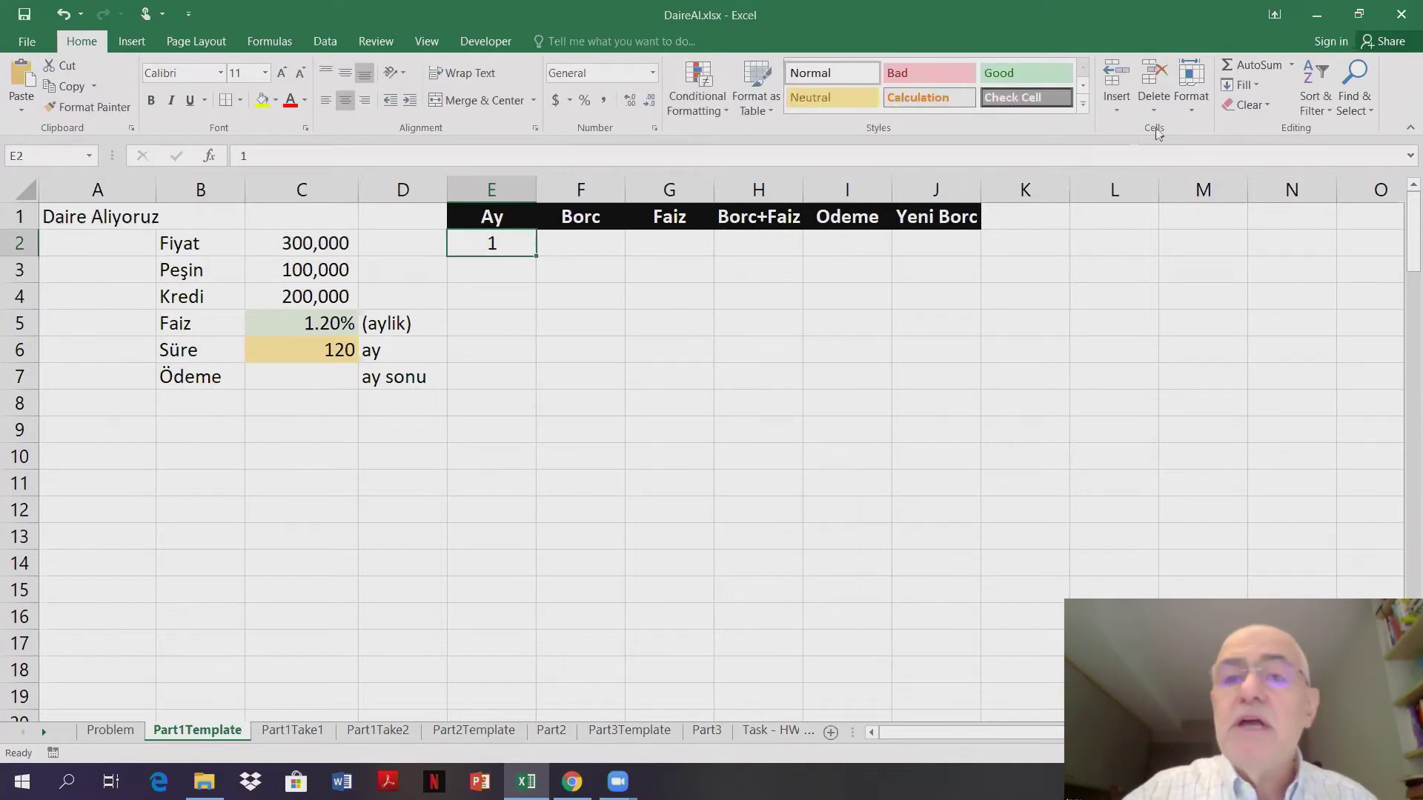
{"action": "left_click", "coordinate": [1241, 84]}
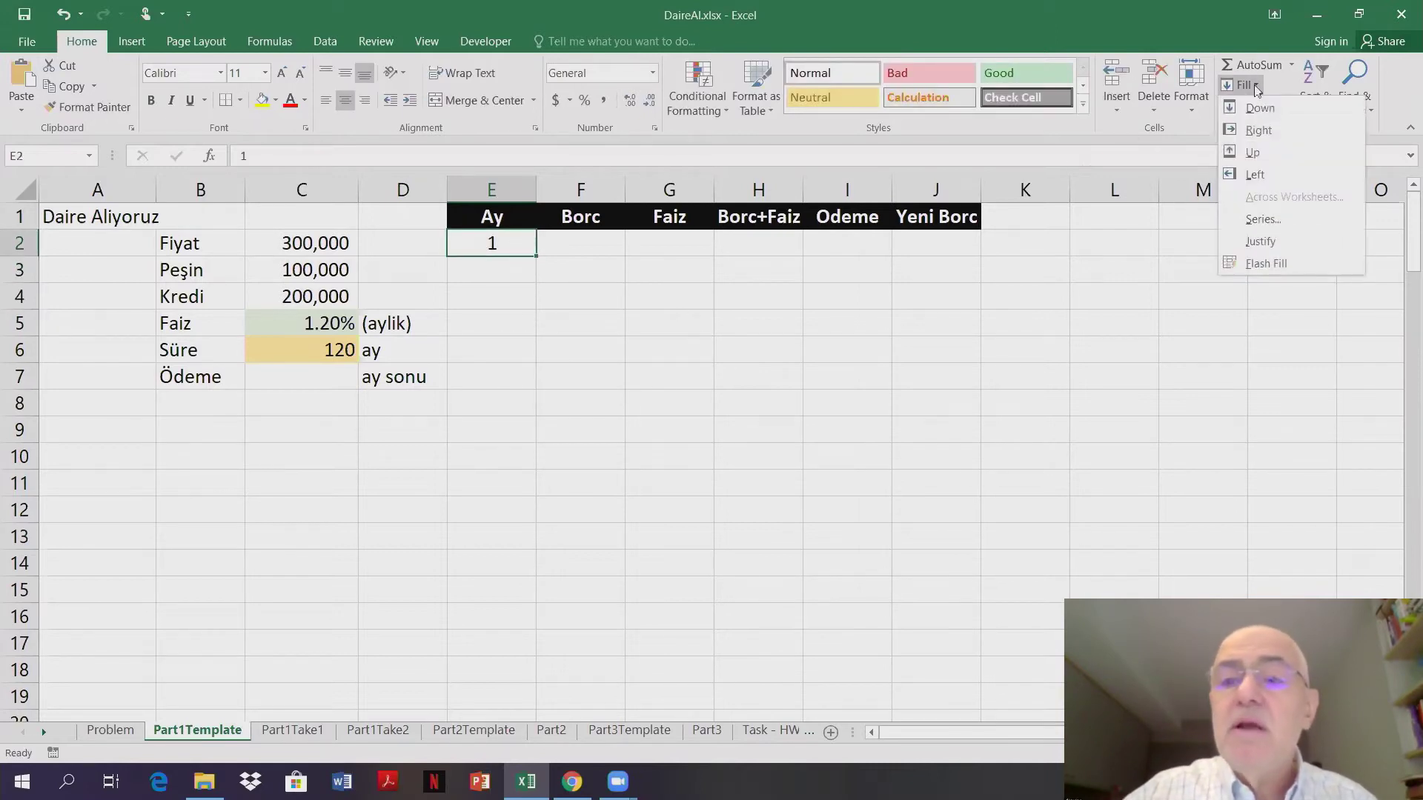
{"action": "left_click", "coordinate": [1287, 221]}
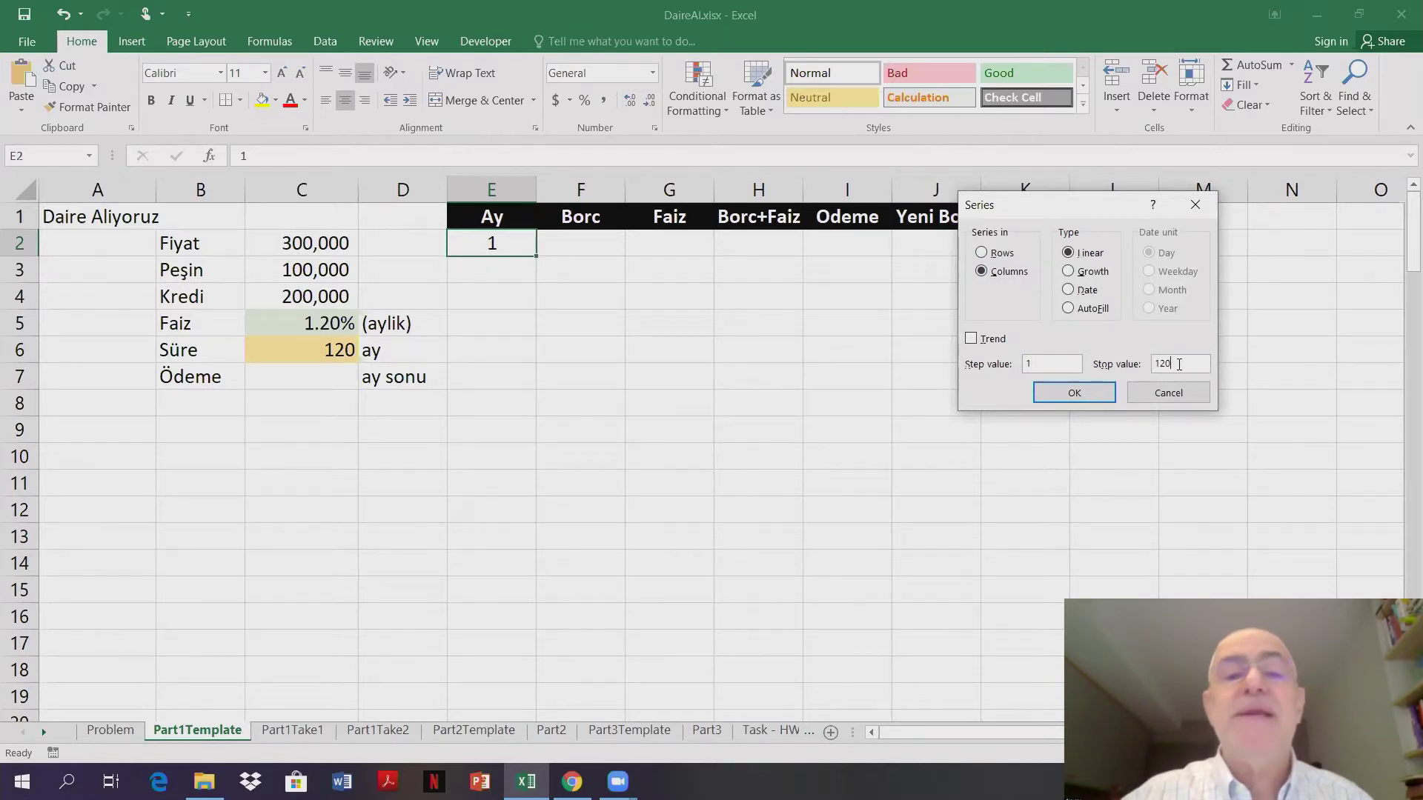
{"action": "left_click", "coordinate": [1060, 395]}
- Confirm the Ay month list ends at 120, then return to E2
{"action": "key", "text": "ctrl+Down"}
{"action": "key", "text": "ctrl+Up"}
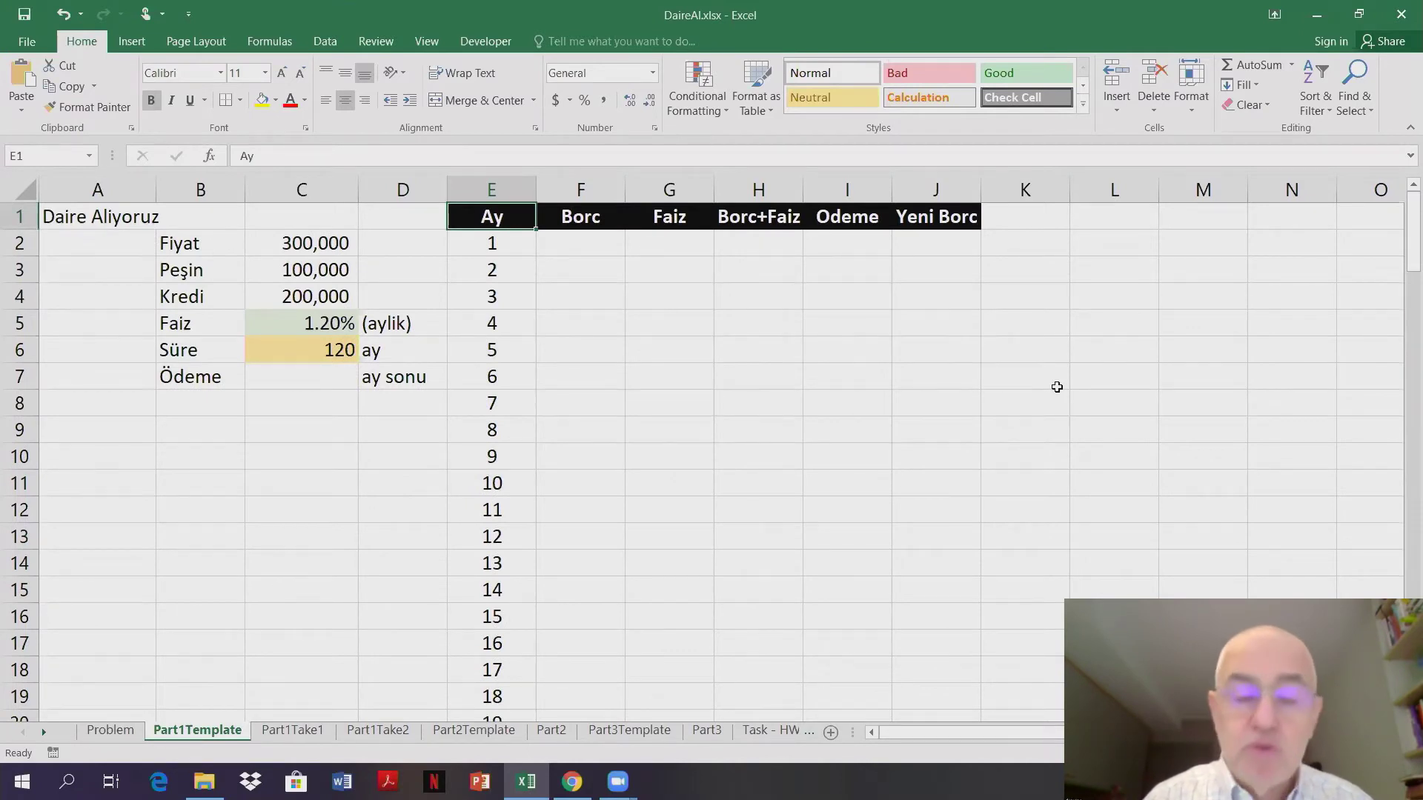
{"action": "key", "text": "ctrl+Down"}
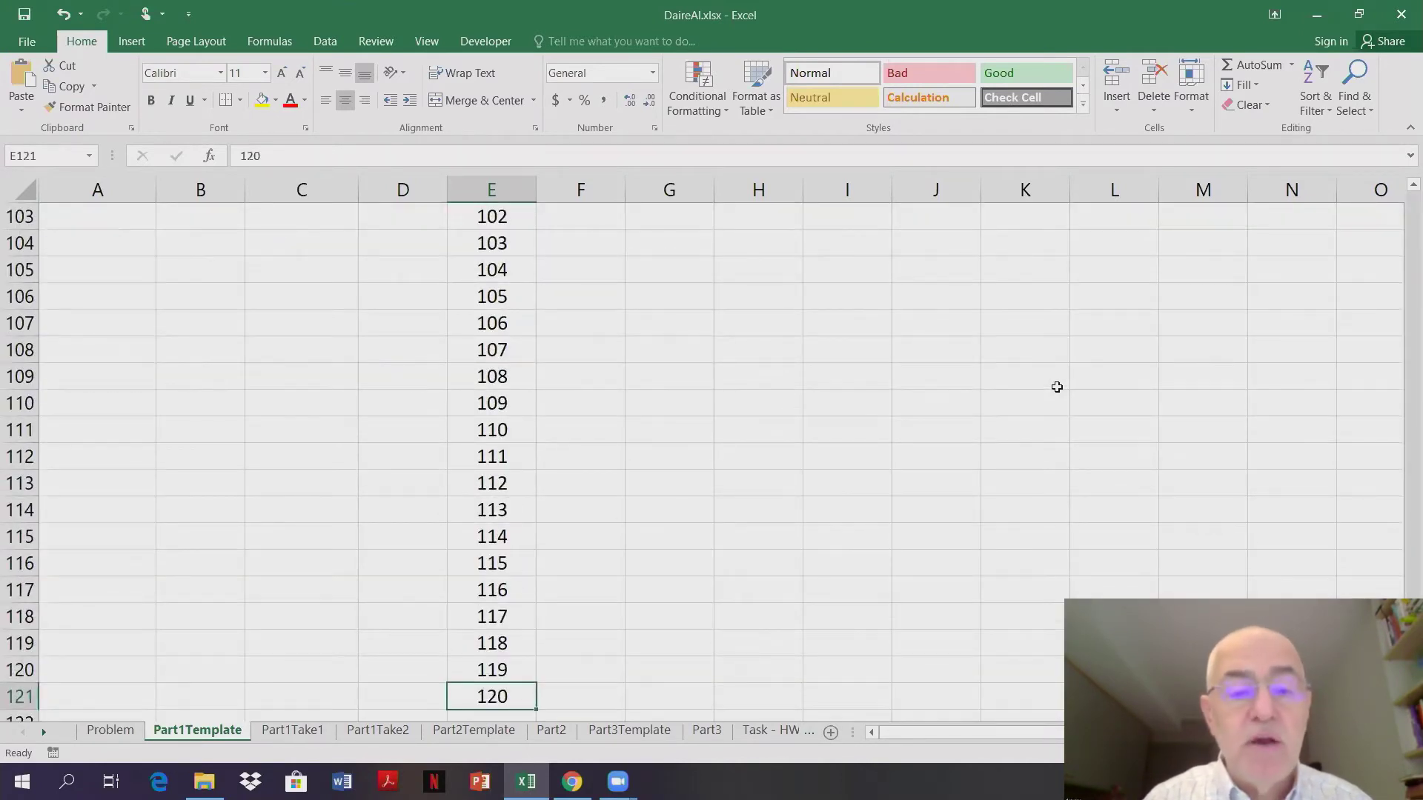
{"action": "key", "text": "ctrl+Up"}
{"action": "key", "text": "Down"}
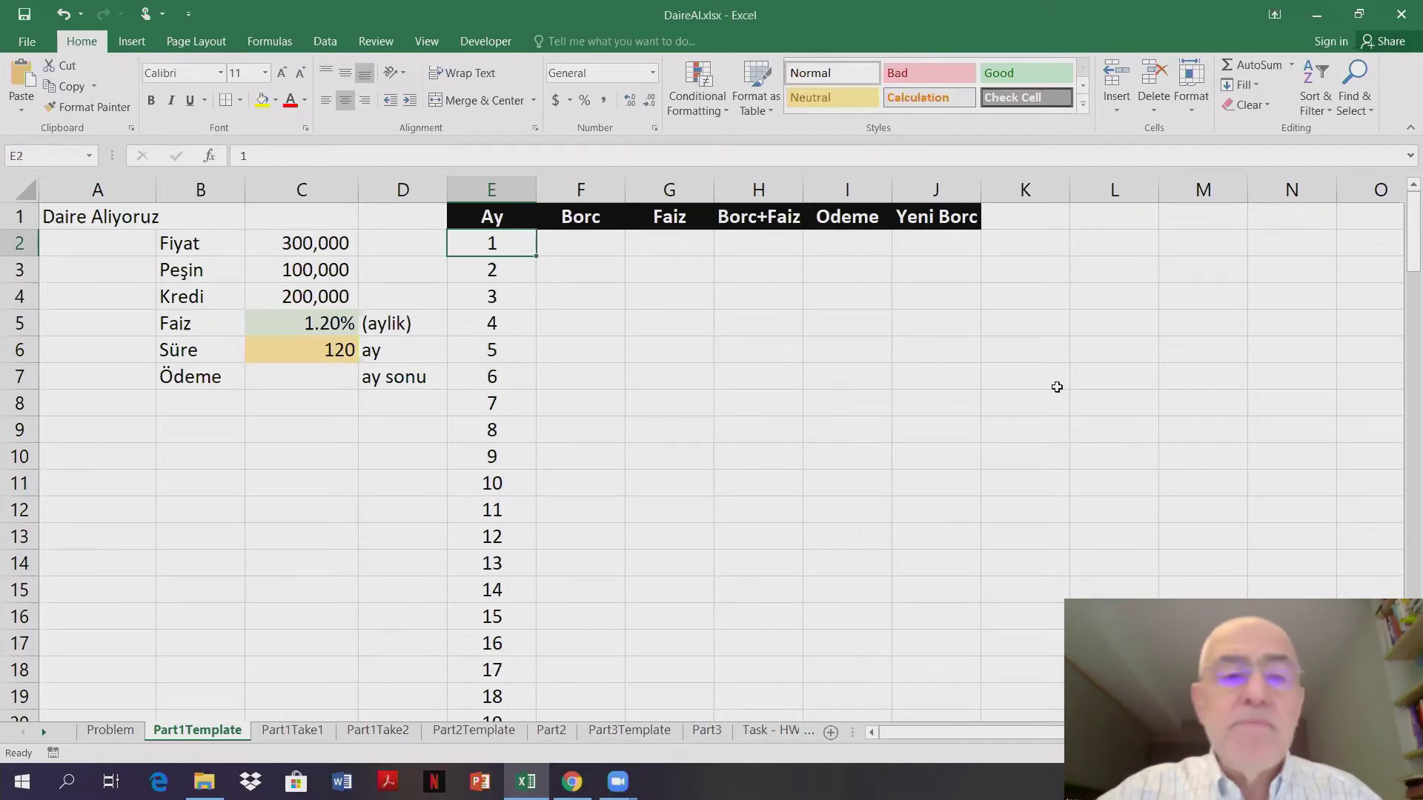
- Enter =C4 in F2 so month 1's Borc is the 200,000 loan
{"action": "key", "text": "Right"}
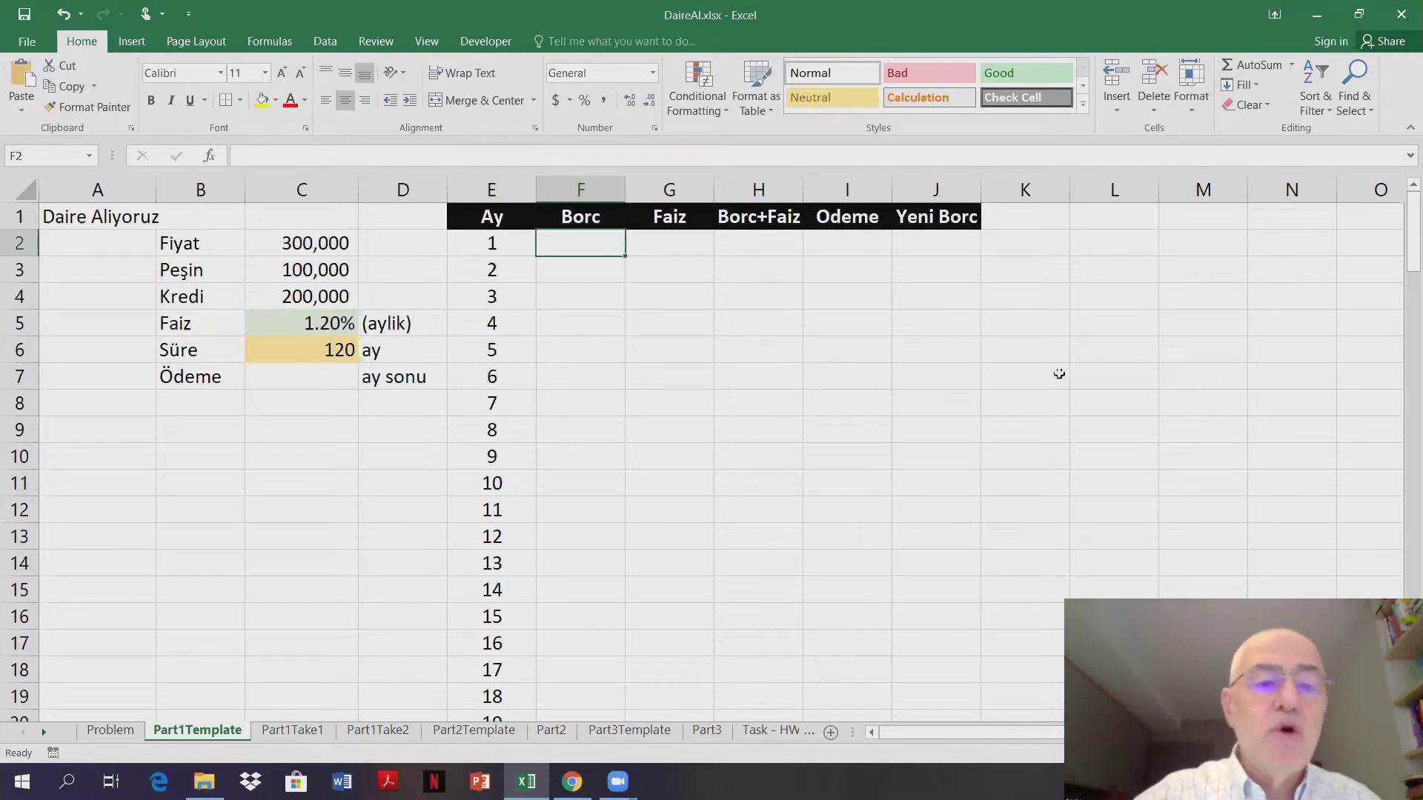
{"action": "type", "text": "="}
{"action": "left_click", "coordinate": [330, 296]}
{"action": "key", "text": "Return"}
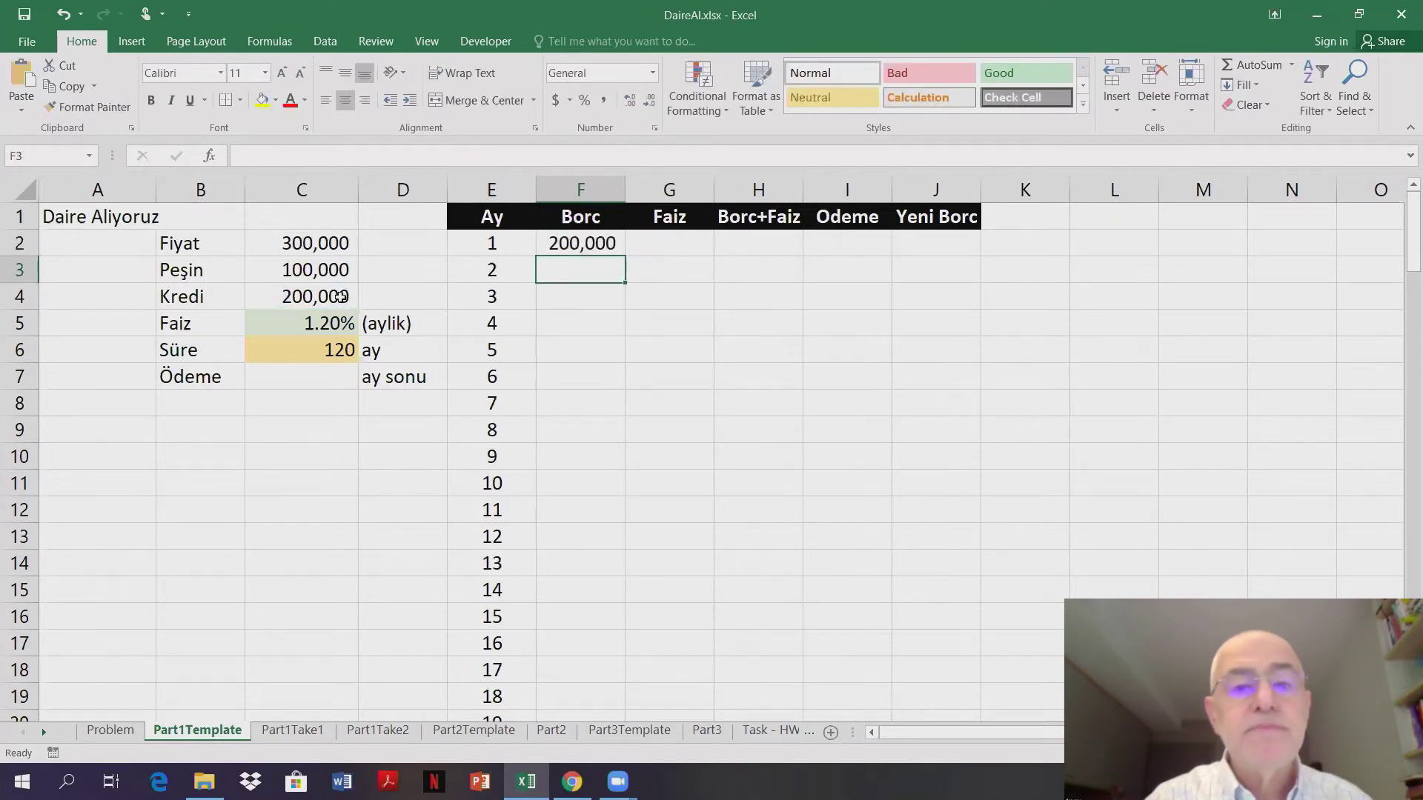
- Enter =F2*$C$5 in G2 for month 1's Faiz of 2,400.00
{"action": "key", "text": "Up"}
{"action": "key", "text": "Right"}
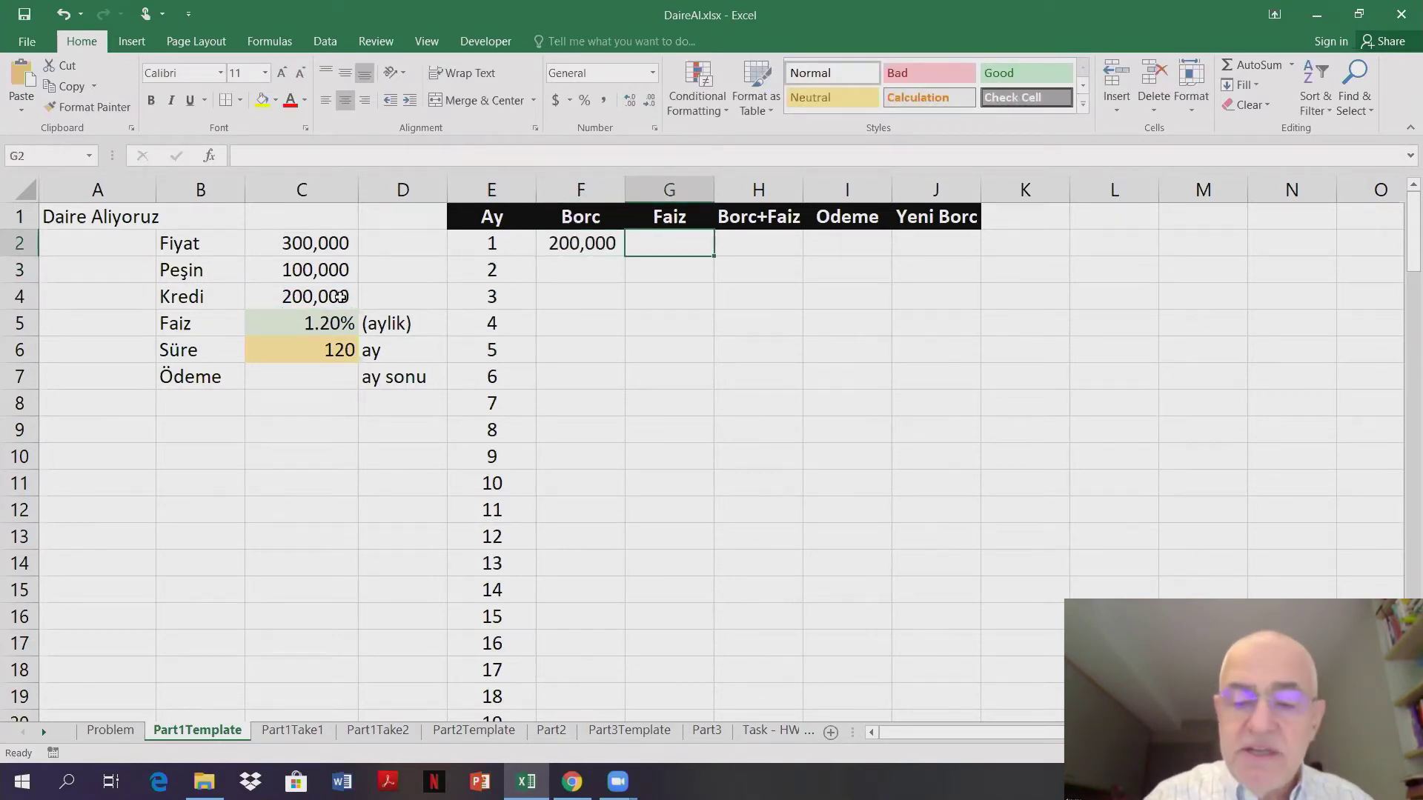
{"action": "type", "text": "="}
{"action": "key", "text": "Left"}
{"action": "type", "text": "*"}
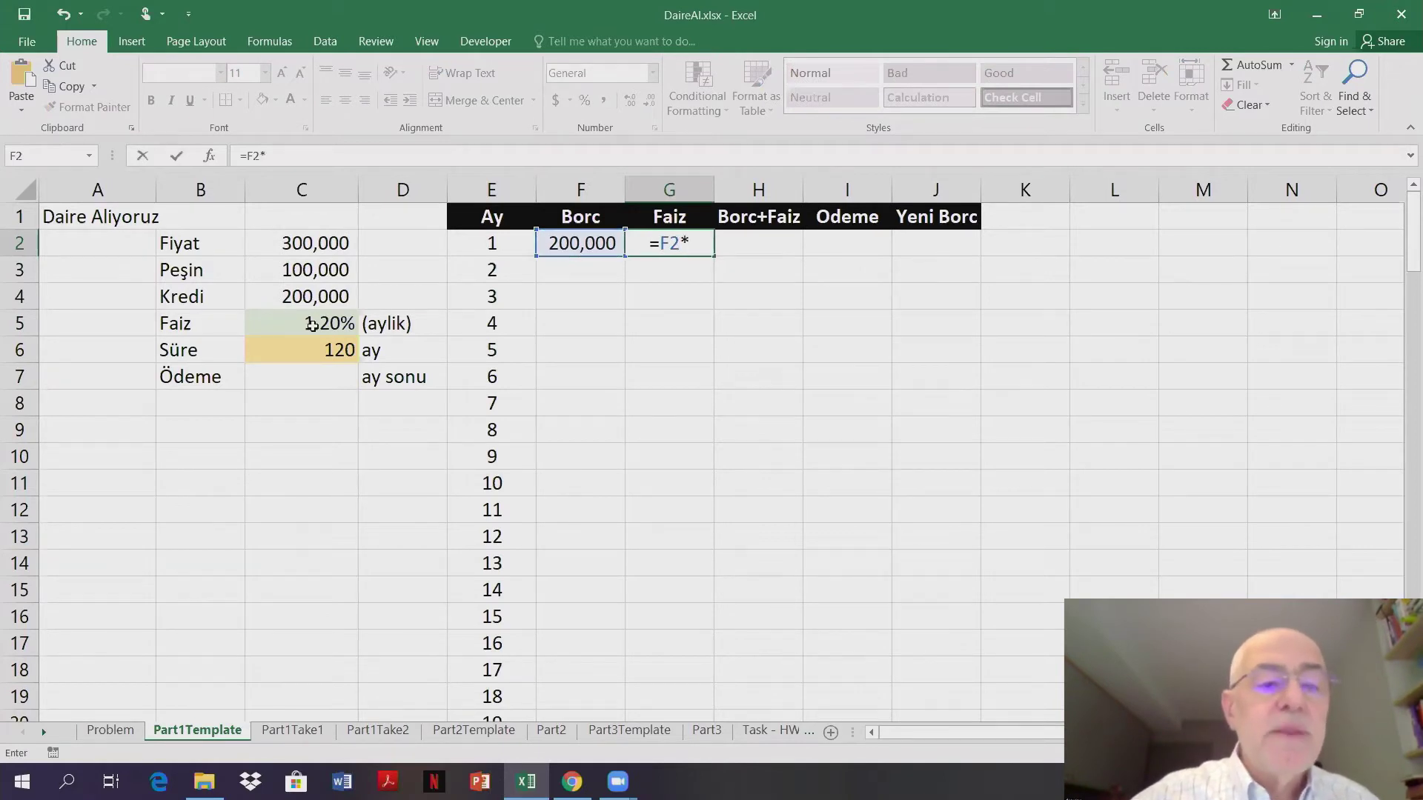
{"action": "left_click", "coordinate": [312, 325]}
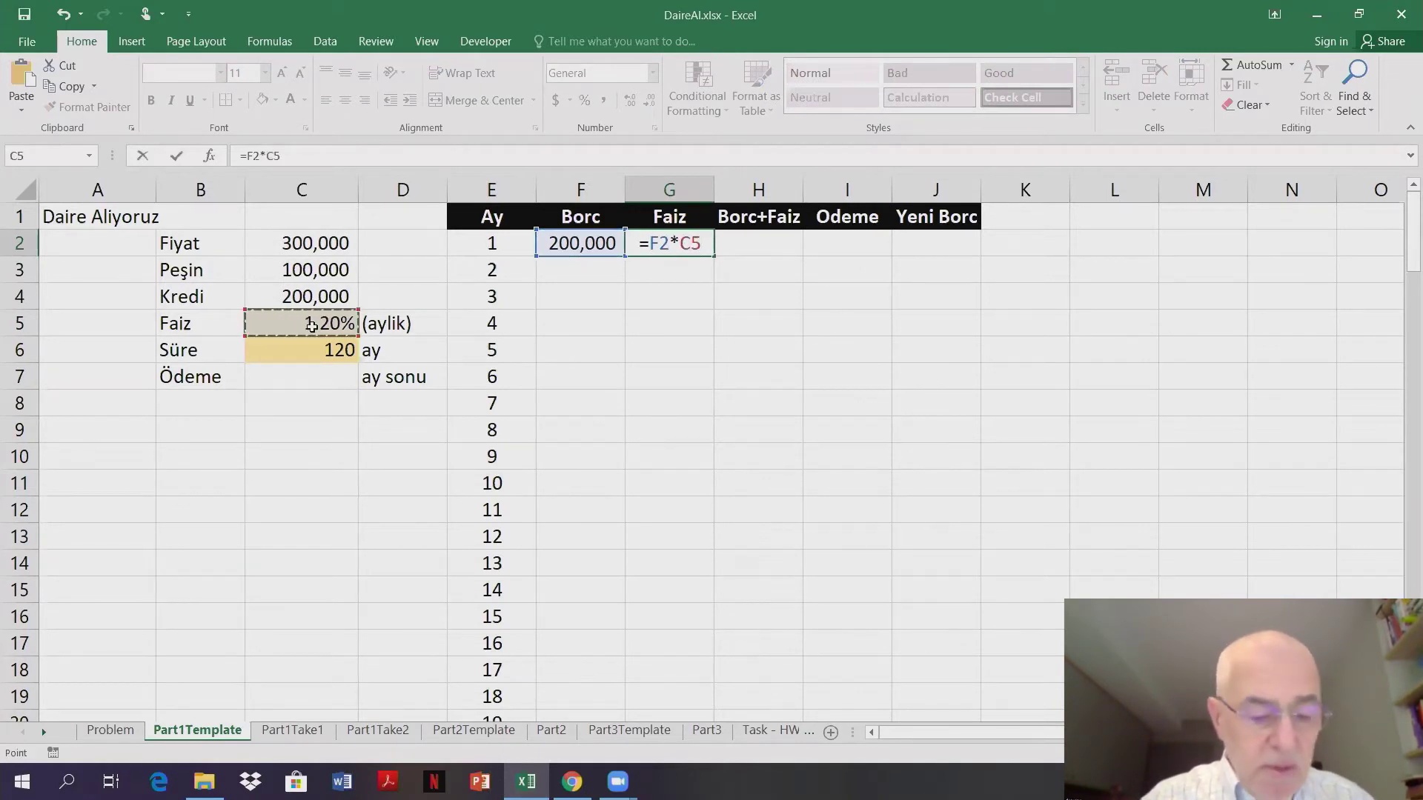
{"action": "type", "text": "4"}
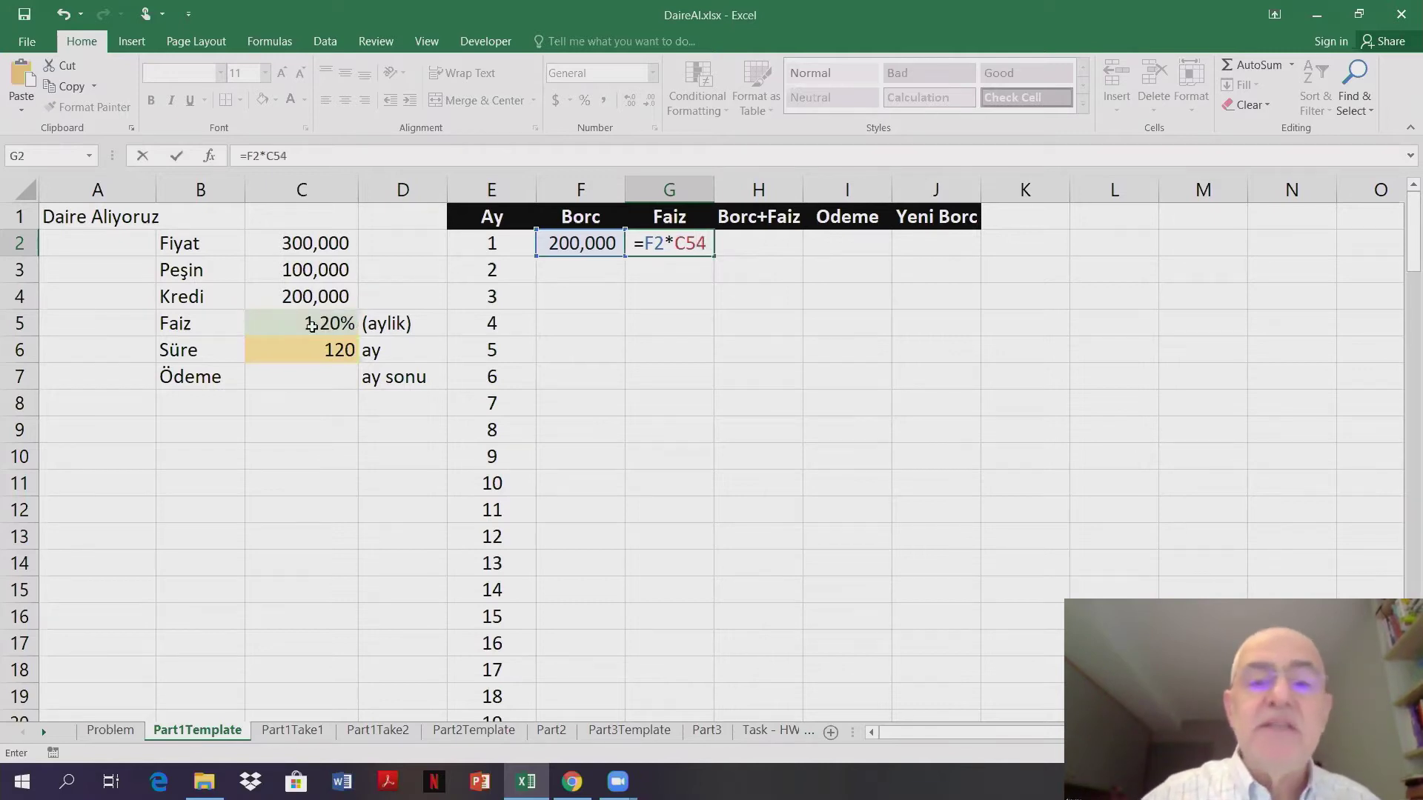
{"action": "key", "text": "BackSpace"}
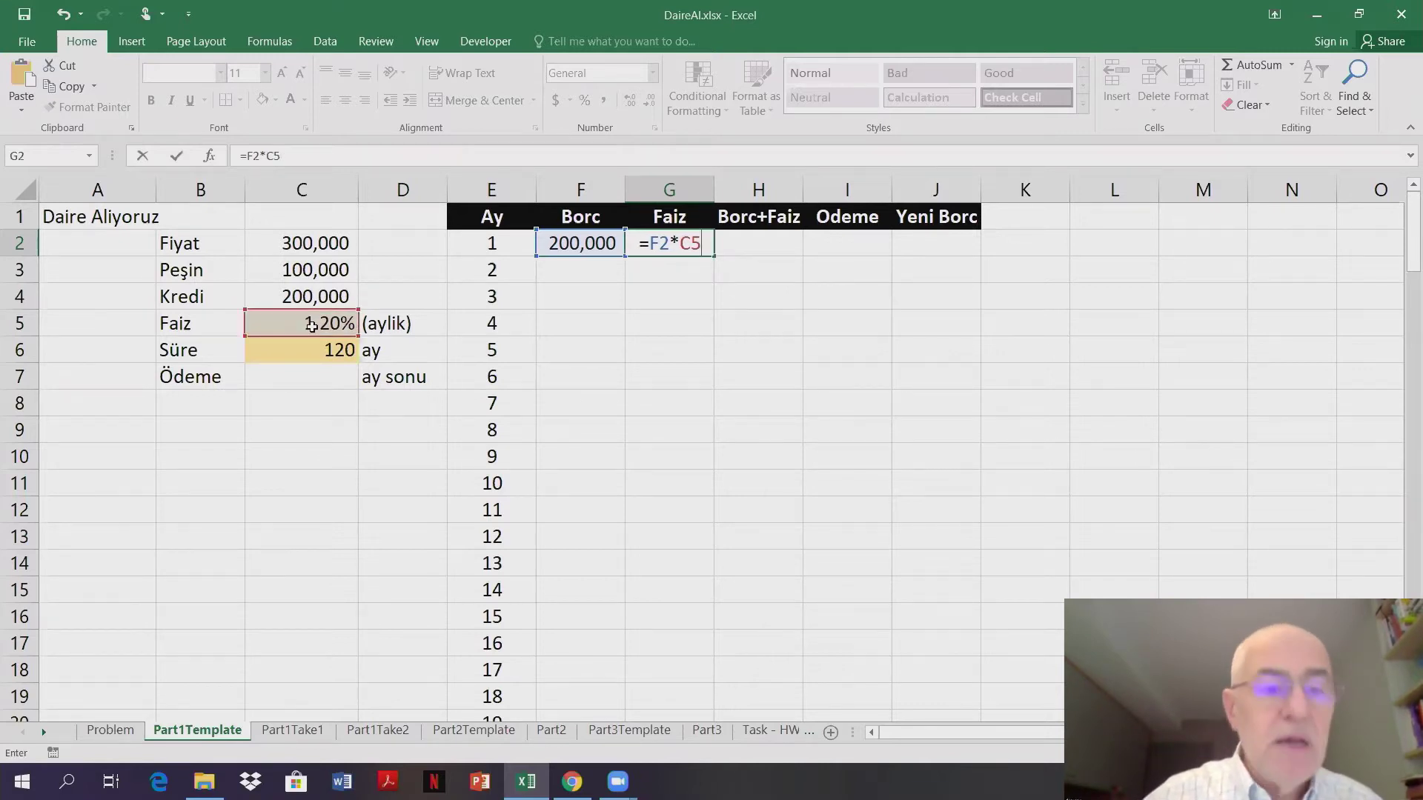
{"action": "key", "text": "F4"}
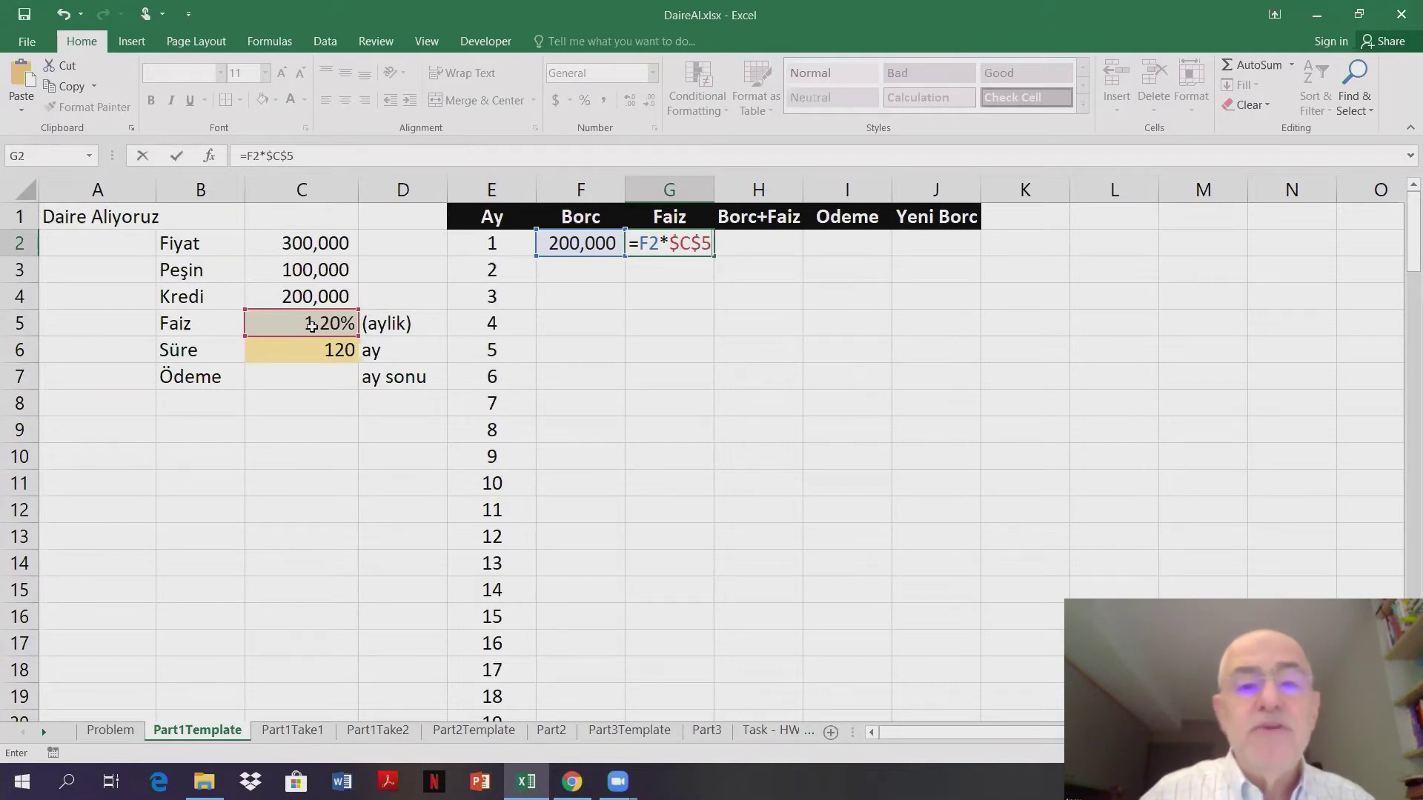
{"action": "key", "text": "Return"}
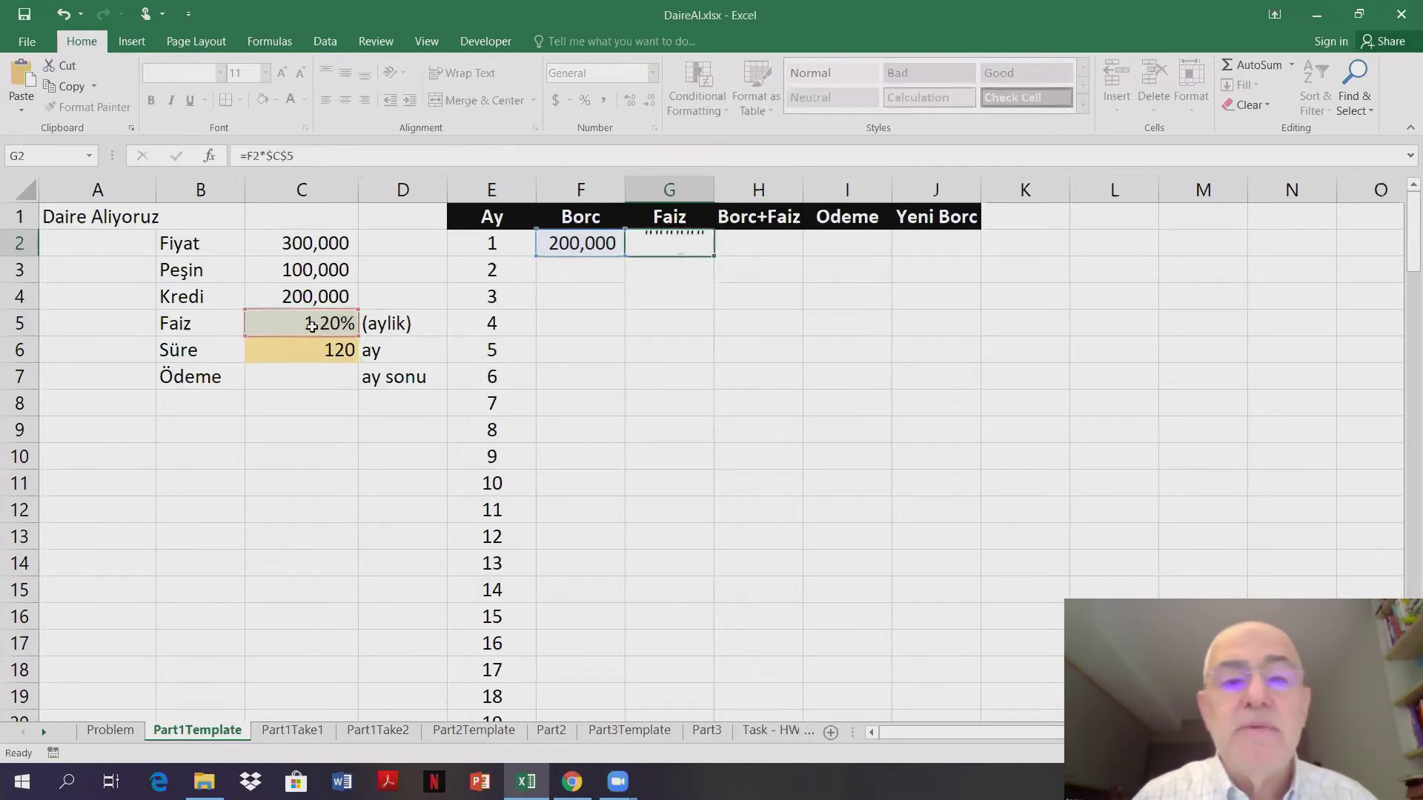
- Check the F2 and G2 formulas, then enter =F2+G2 in H2 giving 202,400.00
{"action": "key", "text": "Up"}
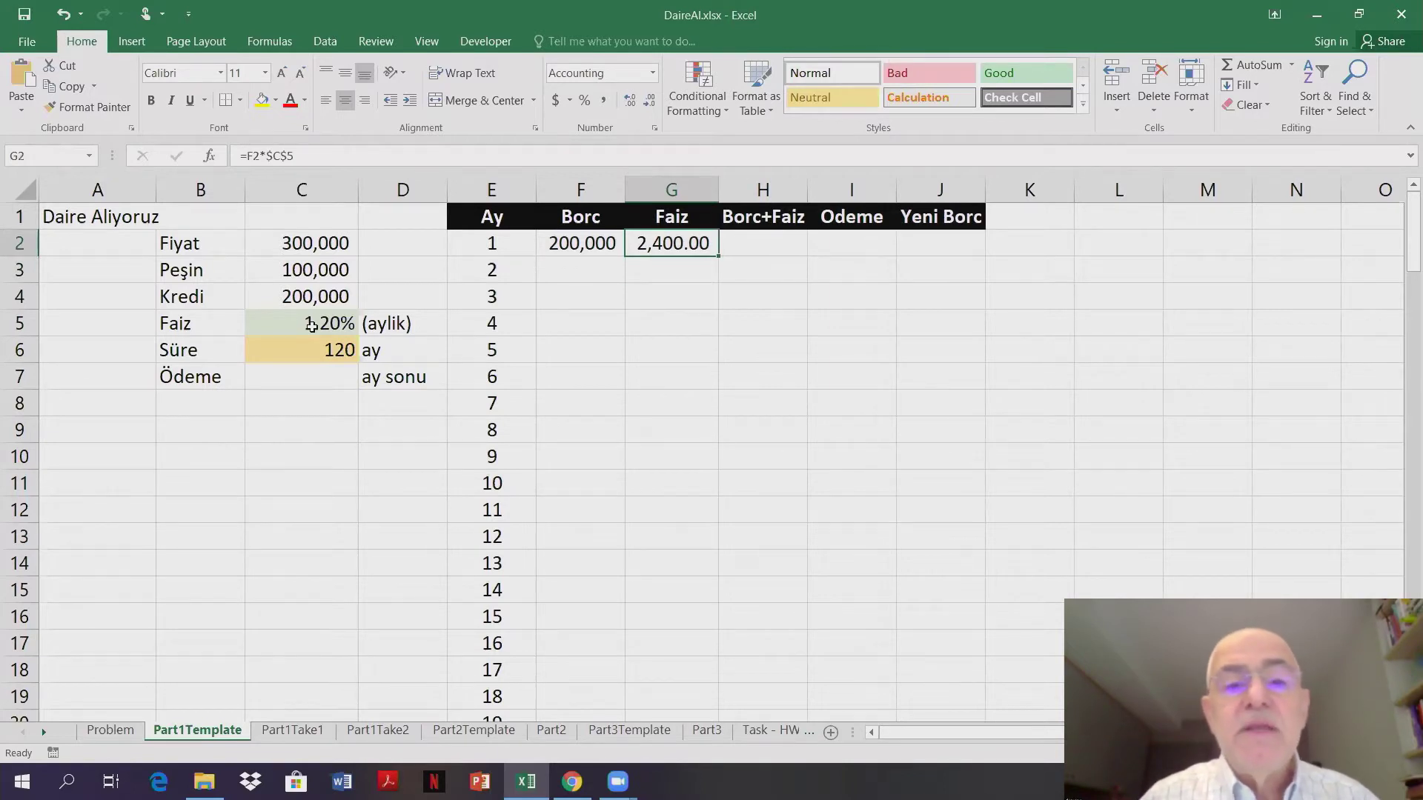
{"action": "key", "text": "Left"}
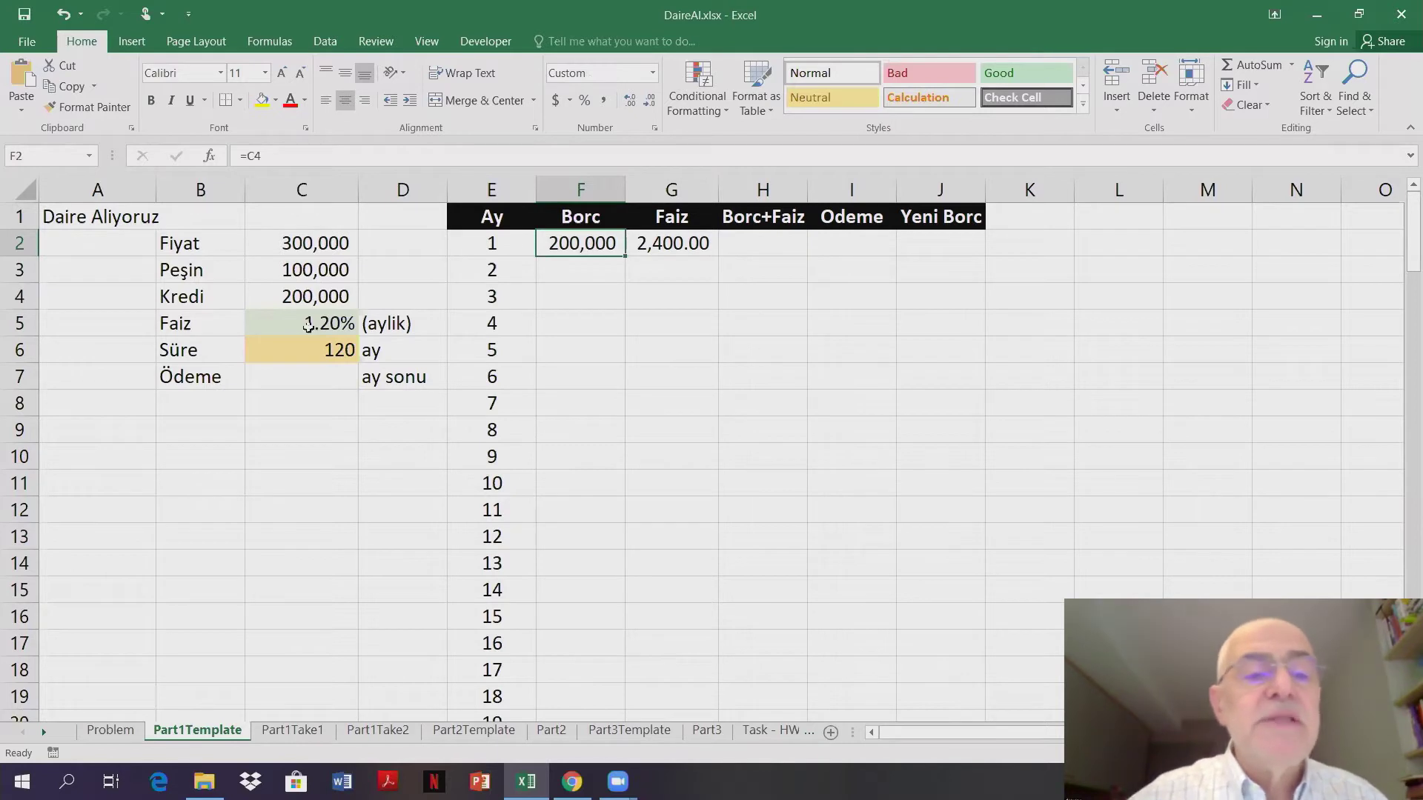
{"action": "left_click", "coordinate": [682, 242]}
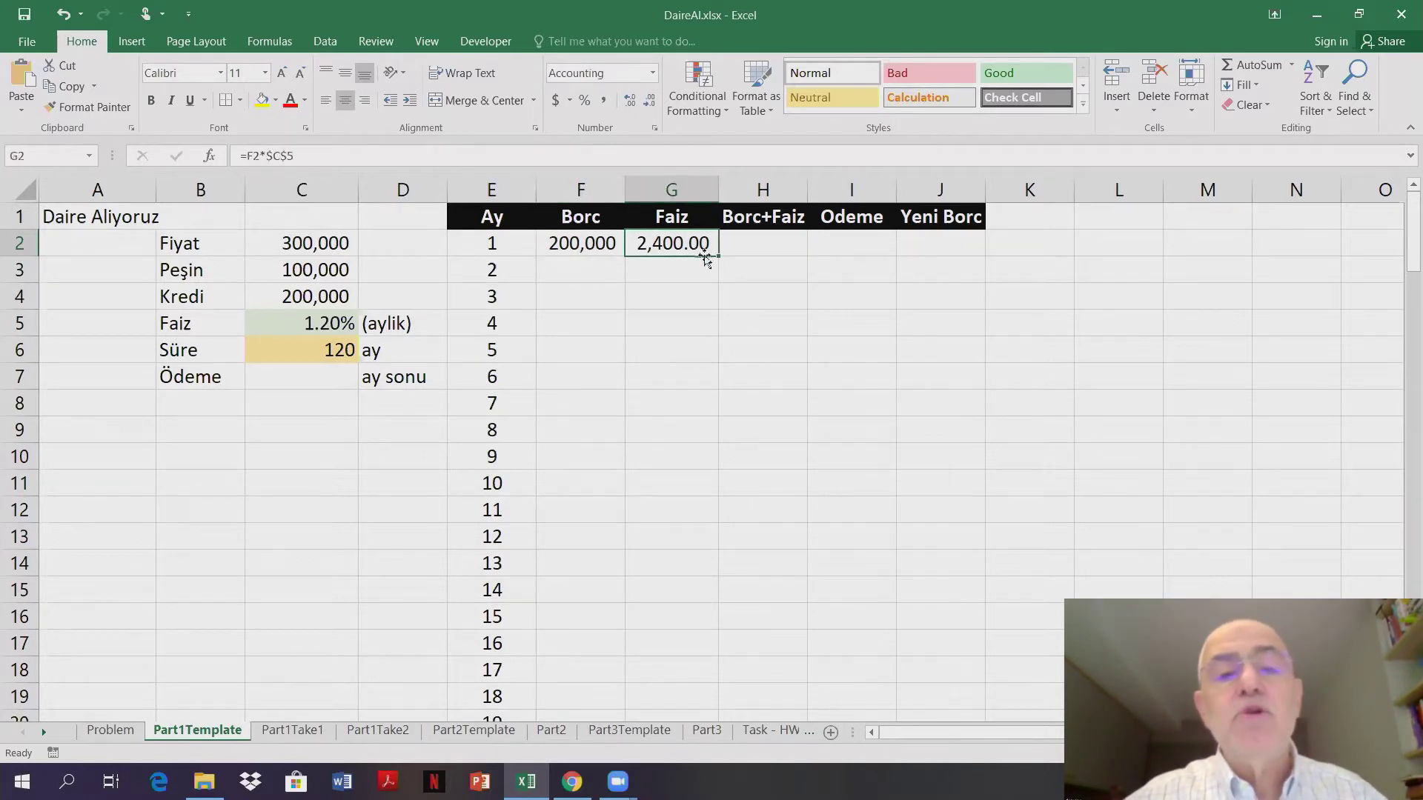
{"action": "key", "text": "Right"}
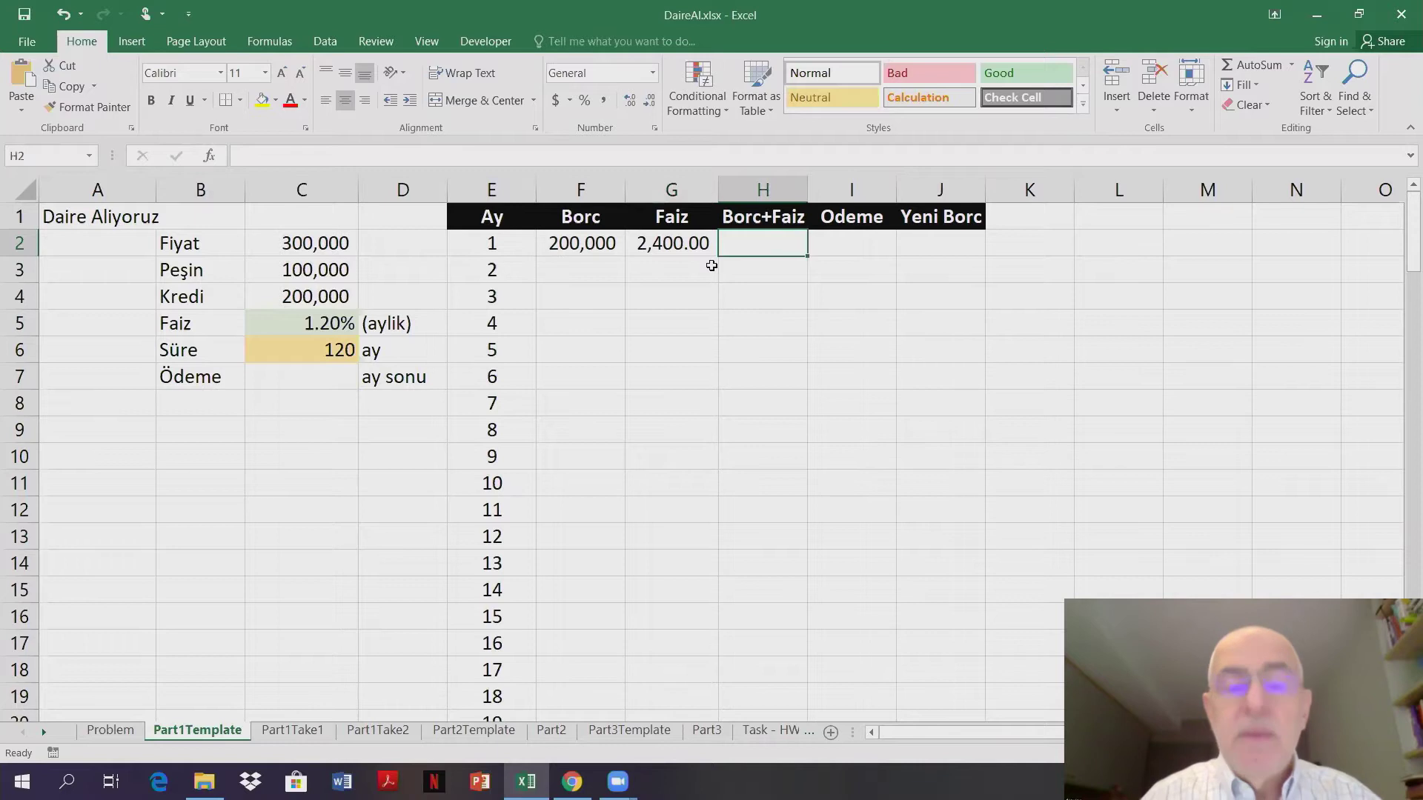
{"action": "type", "text": "="}
{"action": "key", "text": "Left"}
{"action": "key", "text": "Left"}
{"action": "type", "text": "+"}
{"action": "key", "text": "Left"}
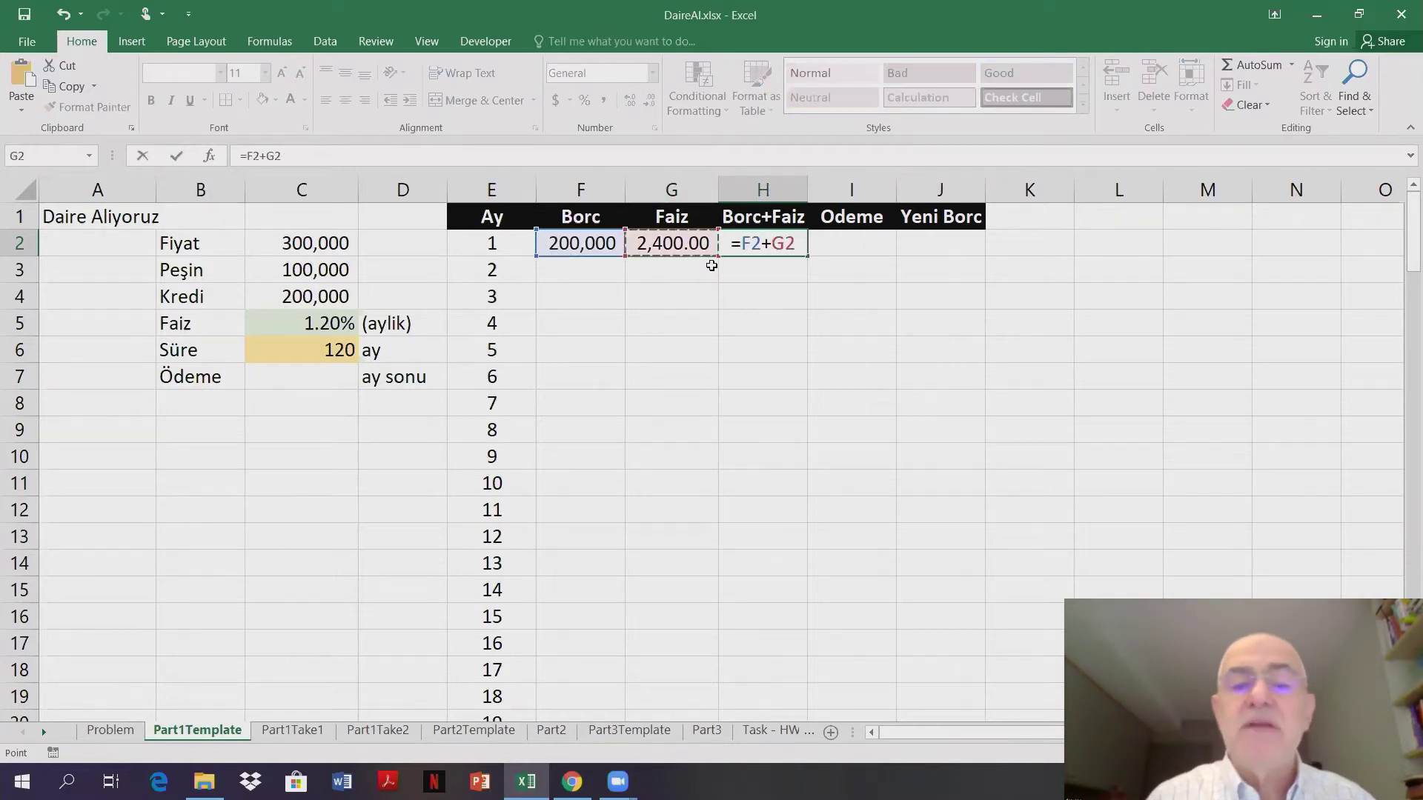
{"action": "key", "text": "Return"}
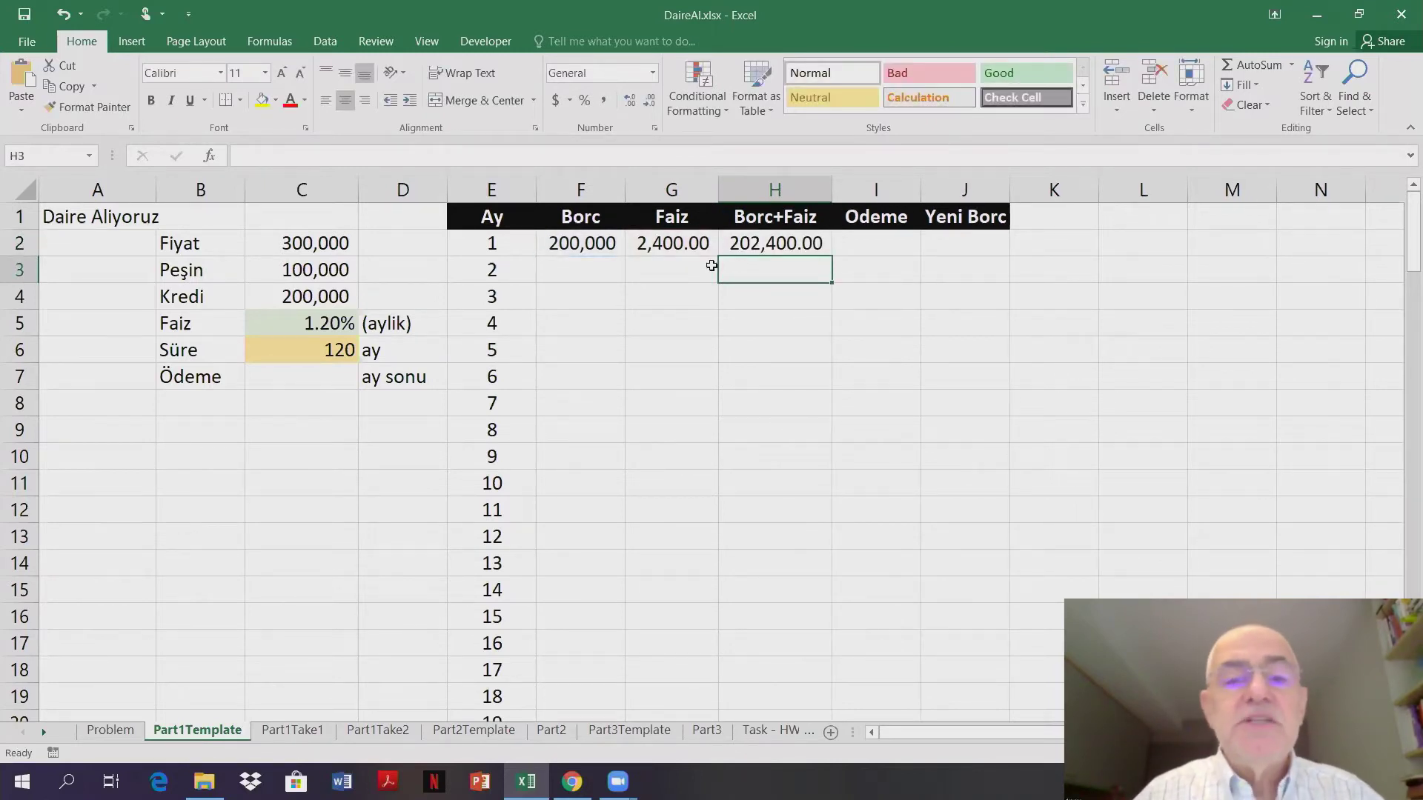
{"action": "key", "text": "Up"}
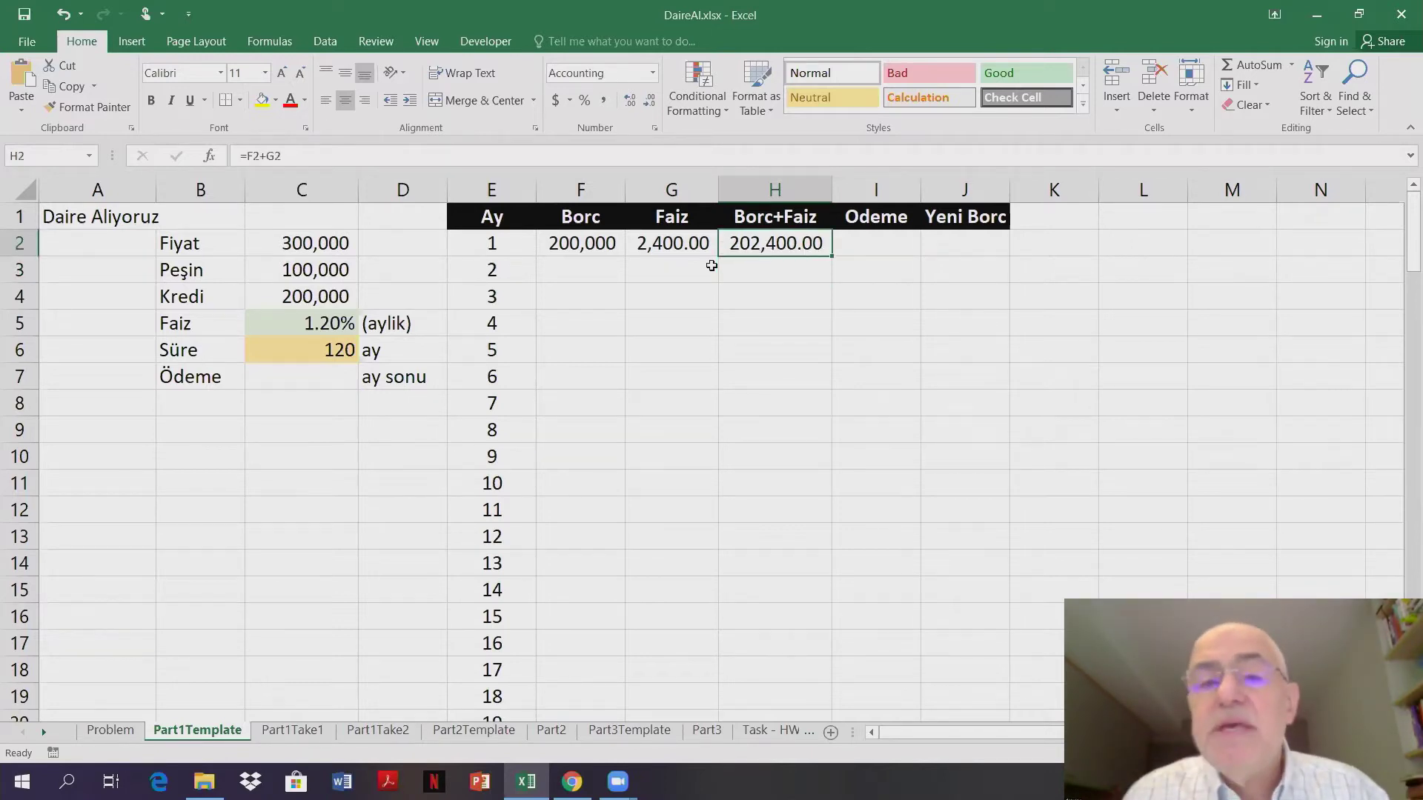
{"action": "key", "text": "Right"}
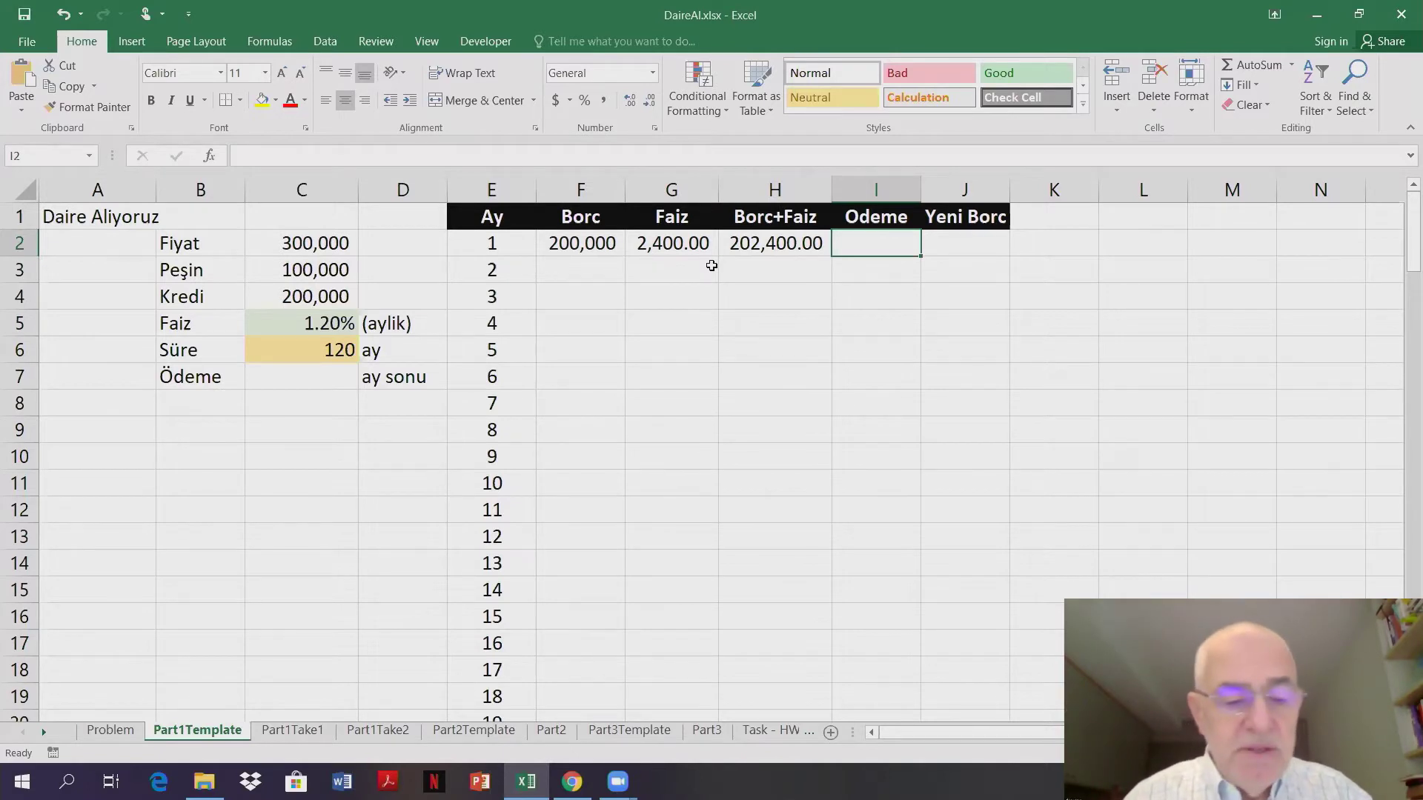
- Enter a 3000 payment in I2 and =H2-I2 in J2, giving Yeni Borc 199,400.00
{"action": "type", "text": "3000"}
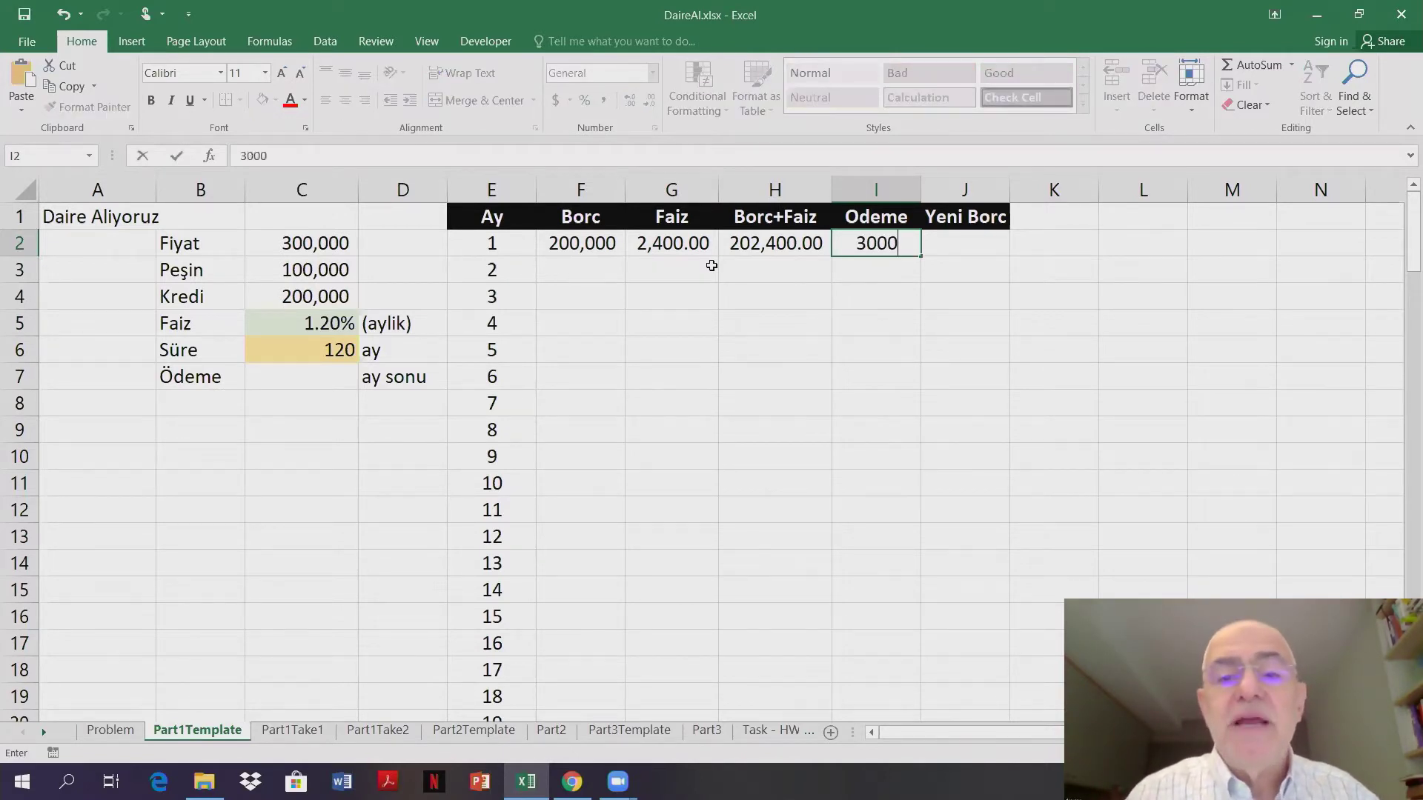
{"action": "key", "text": "Return"}
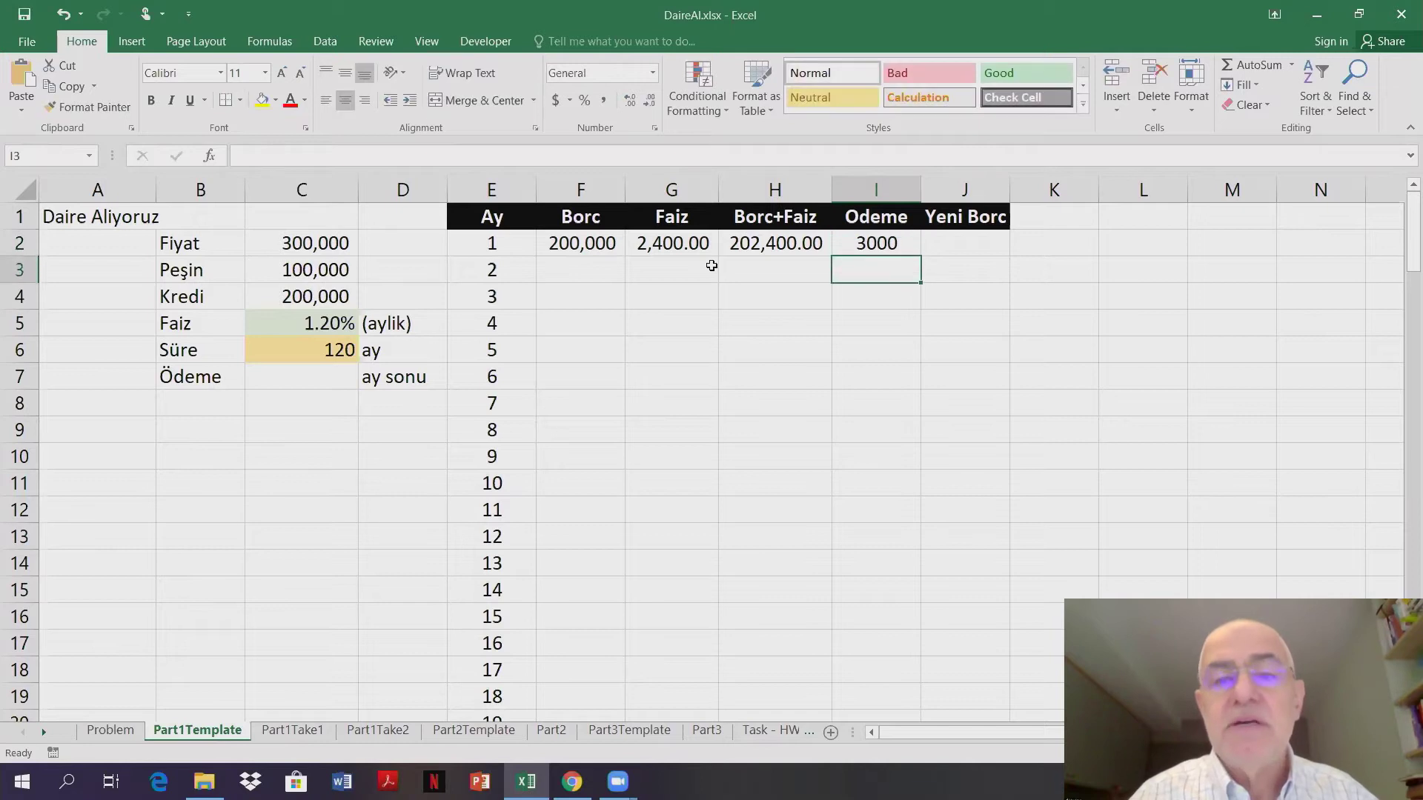
{"action": "key", "text": "Up"}
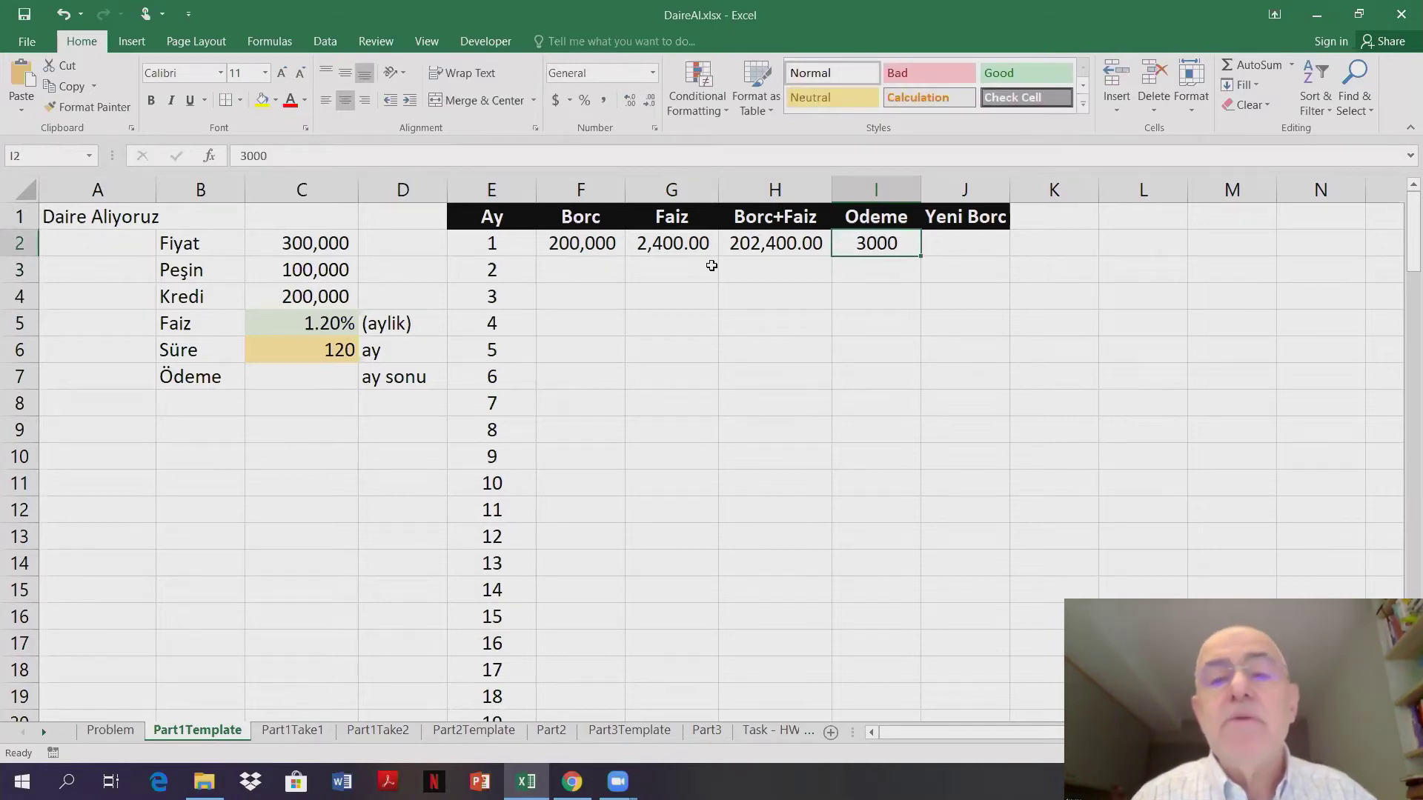
{"action": "key", "text": "Right"}
{"action": "type", "text": "="}
{"action": "key", "text": "Left"}
{"action": "key", "text": "Left"}
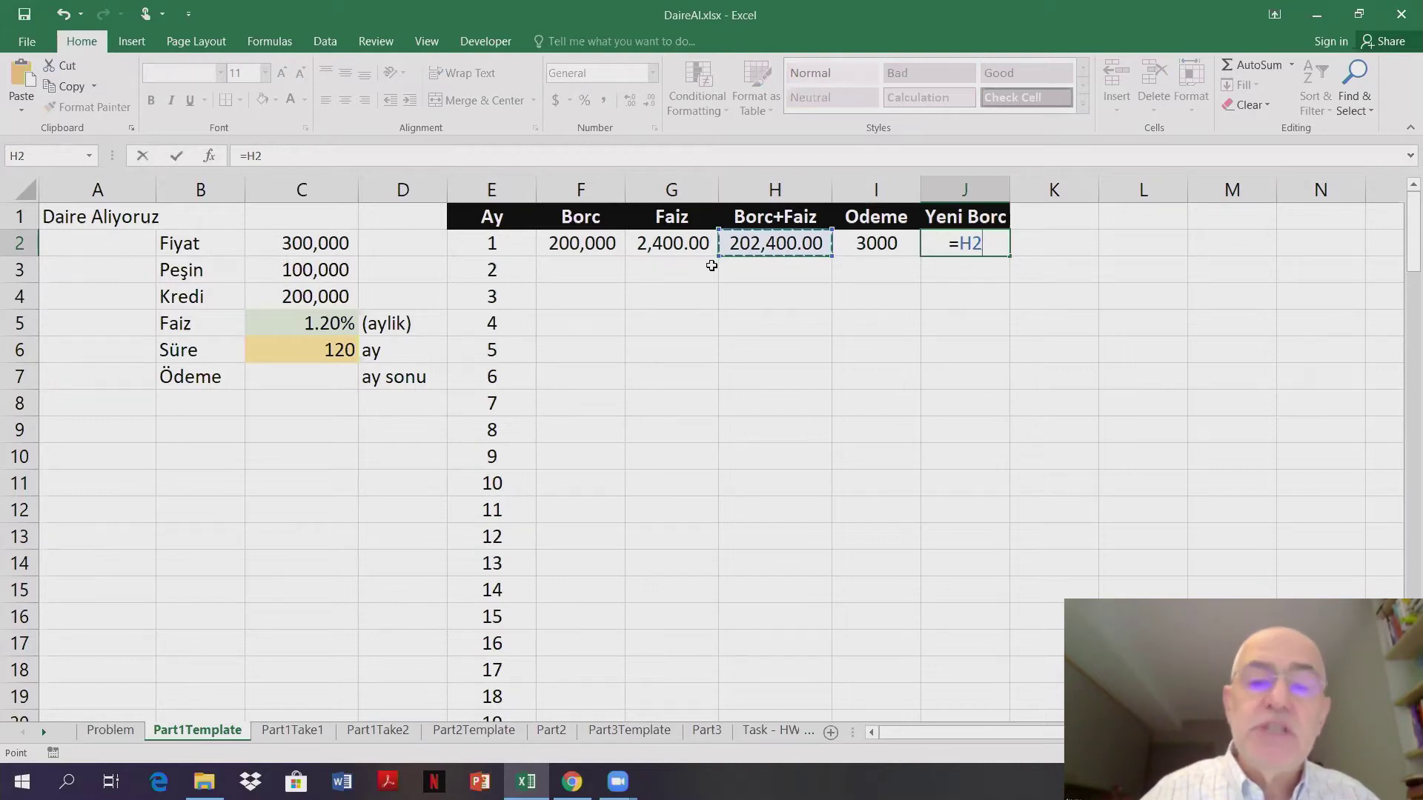
{"action": "type", "text": "-"}
{"action": "key", "text": "Left"}
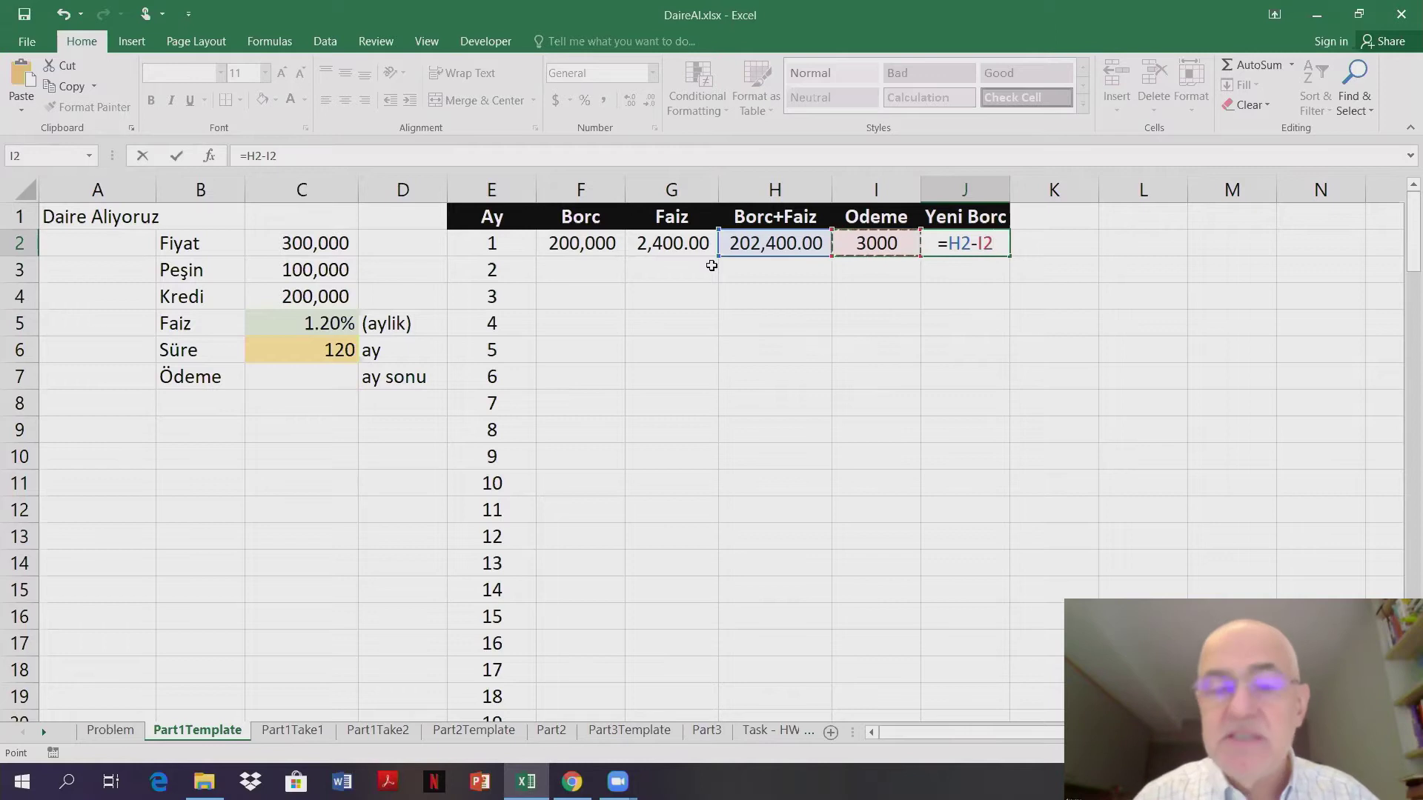
{"action": "key", "text": "Return"}
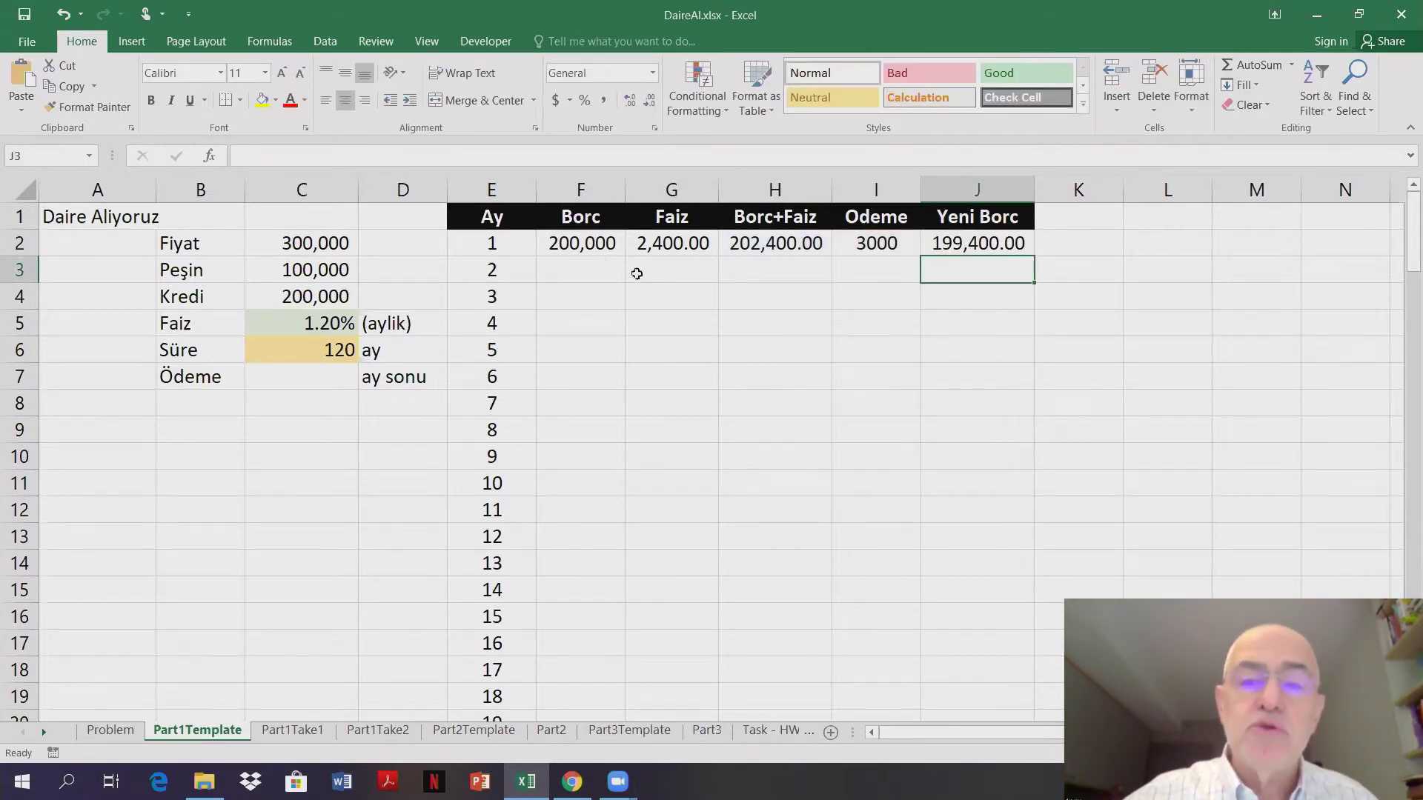
- Review the month-1 formulas and values in F2 through I2
{"action": "left_click", "coordinate": [596, 249]}
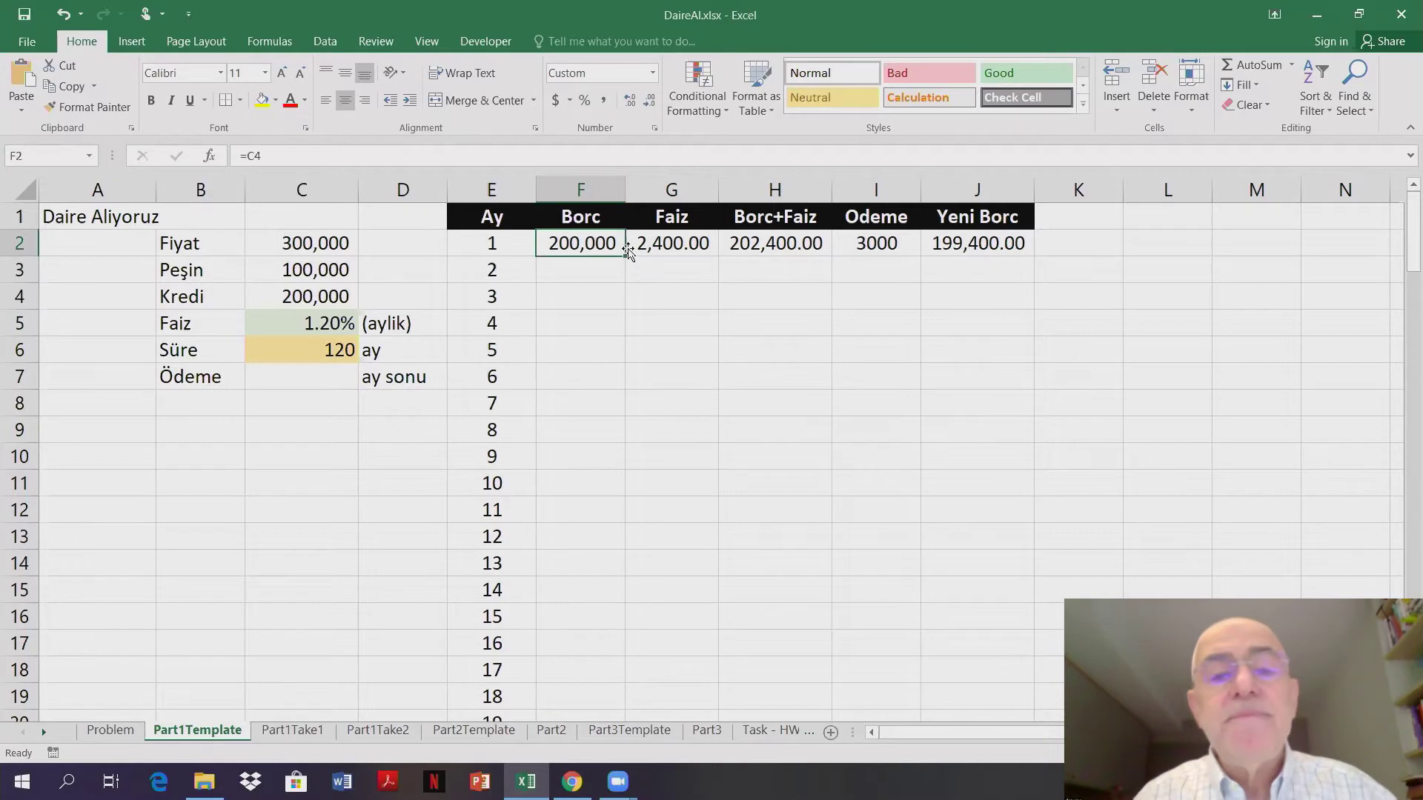
{"action": "key", "text": "Right"}
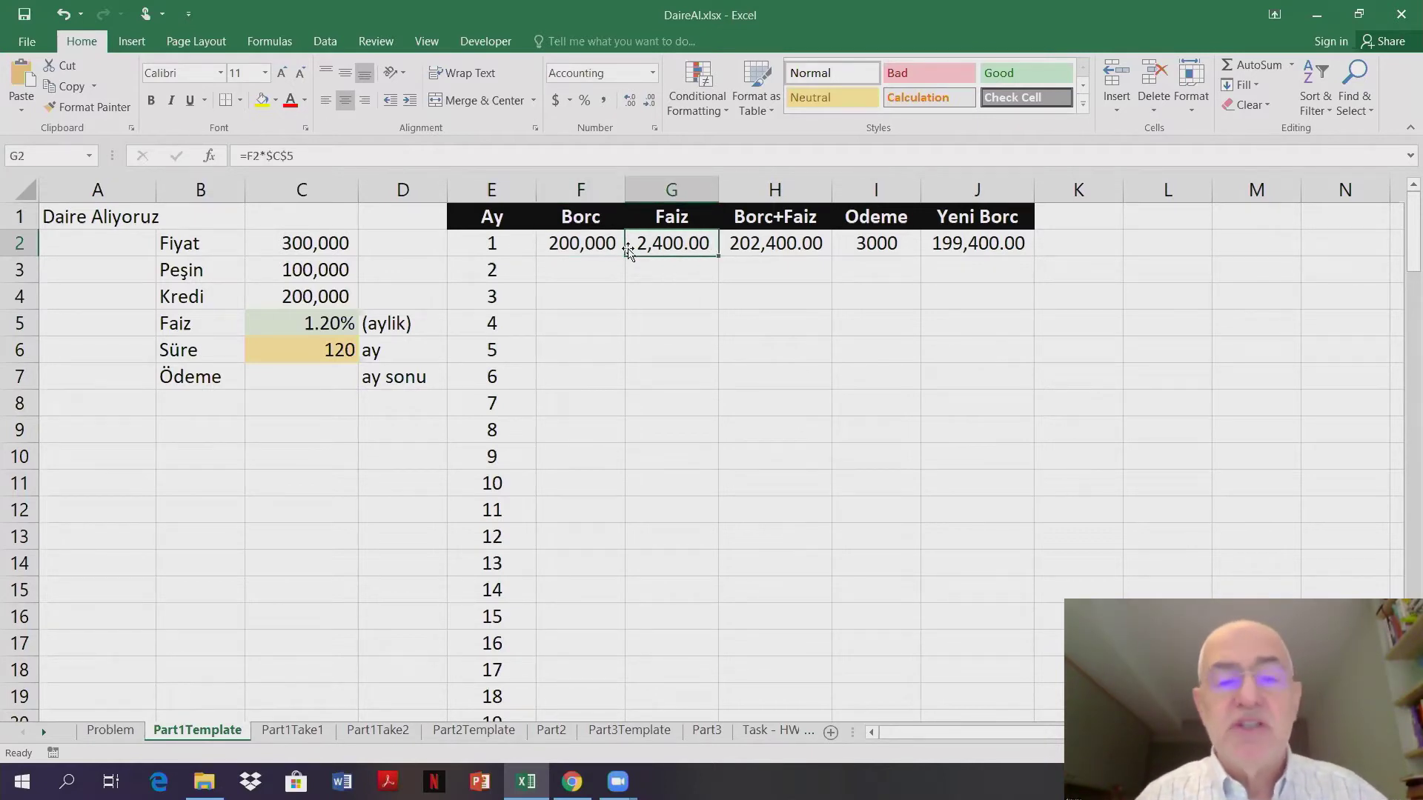
{"action": "key", "text": "Right"}
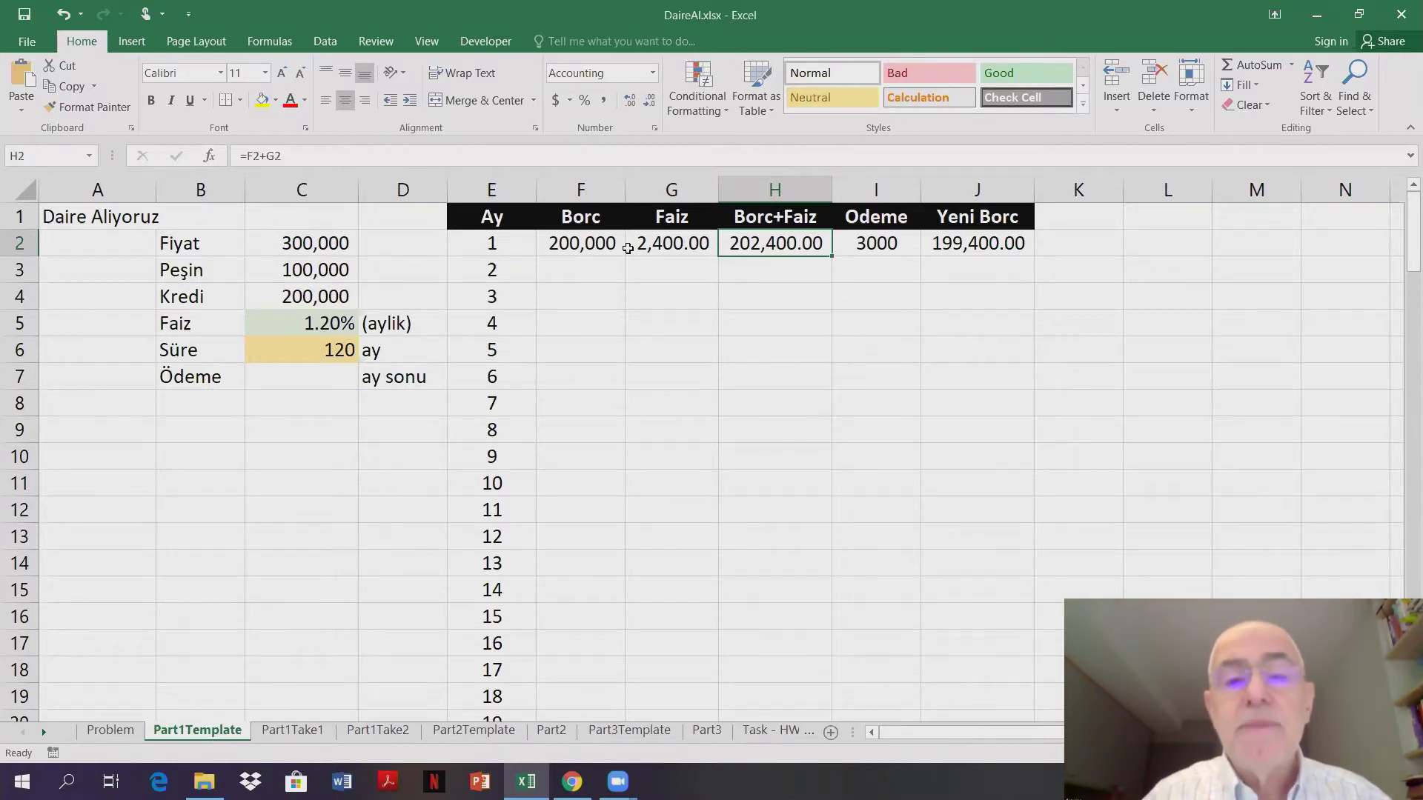
{"action": "key", "text": "Right"}
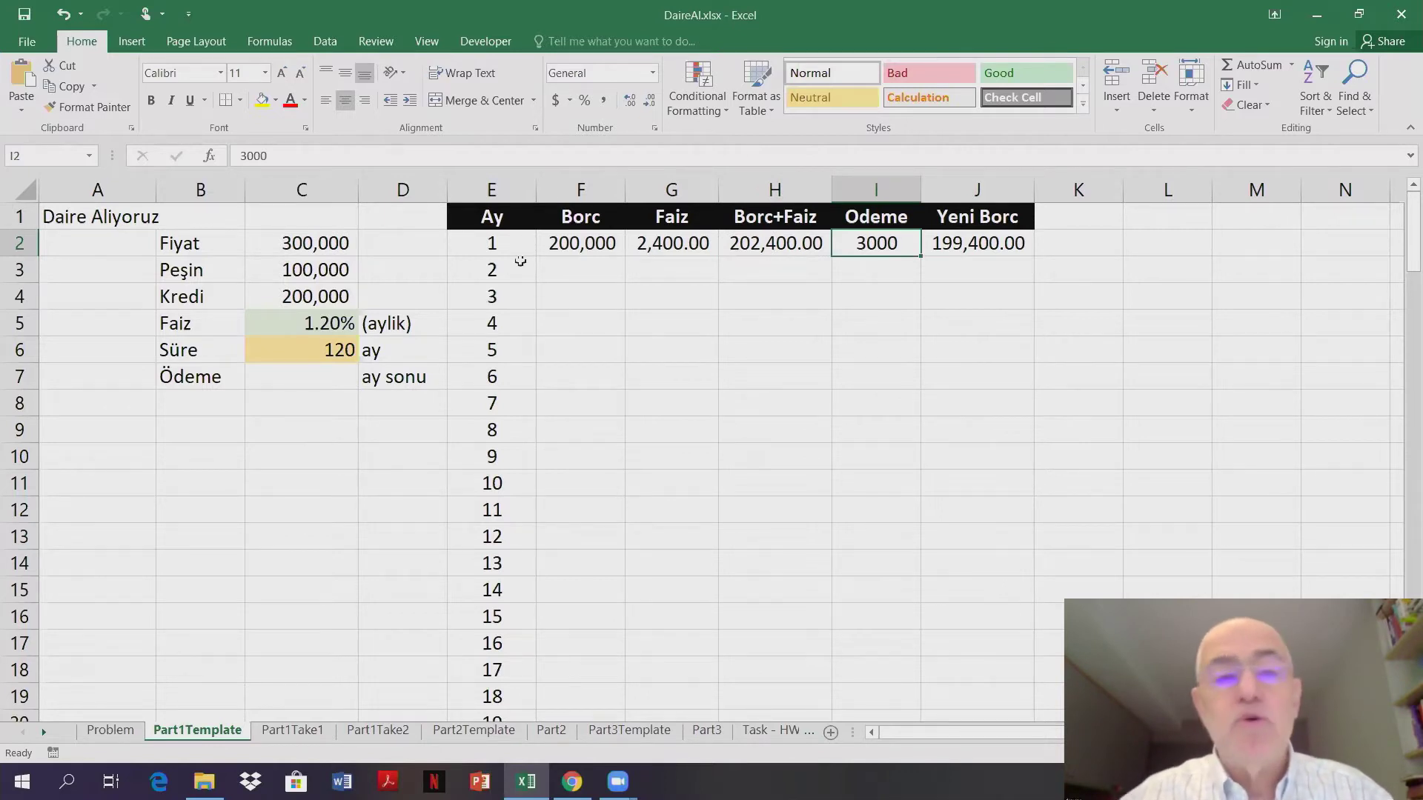
- Look at fill colour choices for I2 without applying one, then check J2's formula
{"action": "left_click", "coordinate": [276, 103]}
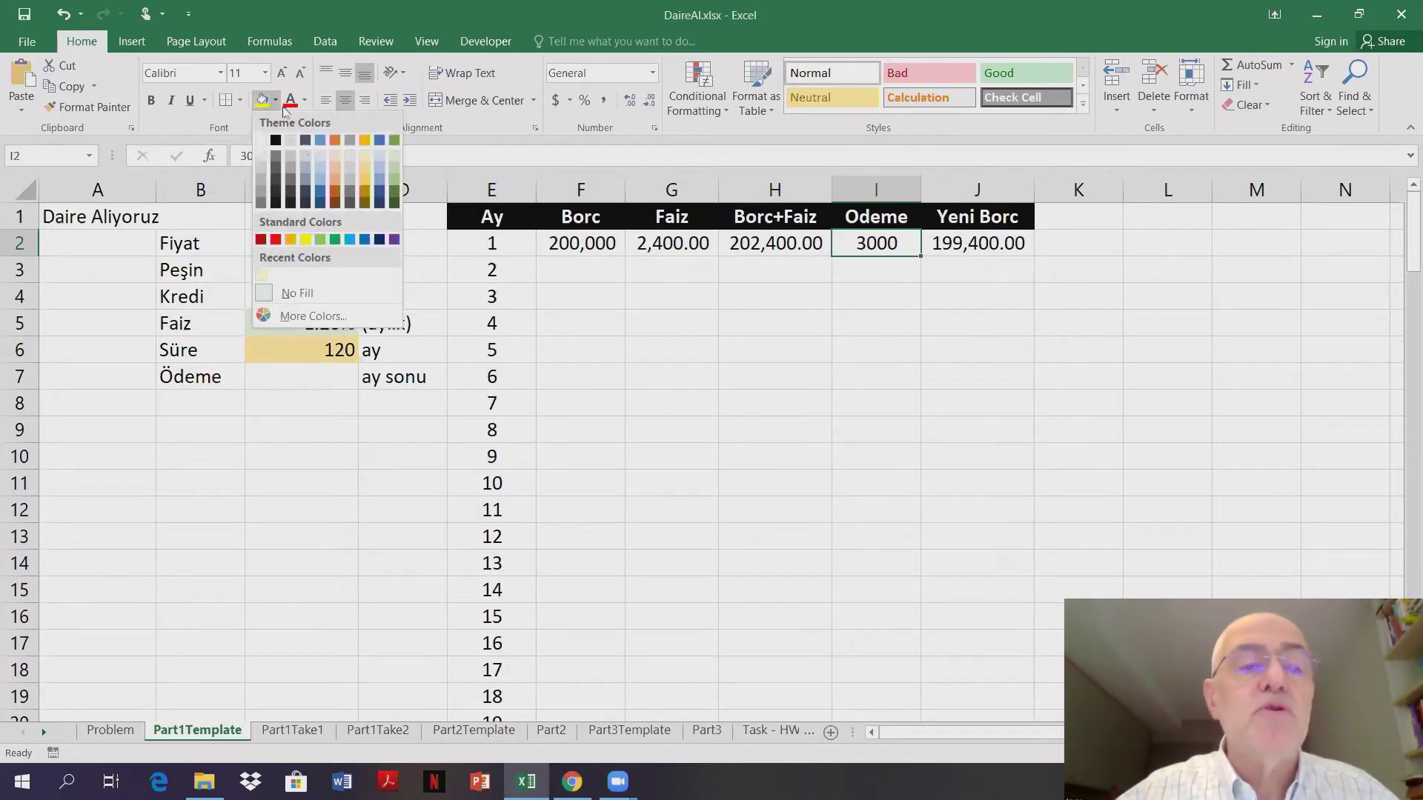
{"action": "key", "text": "Escape"}
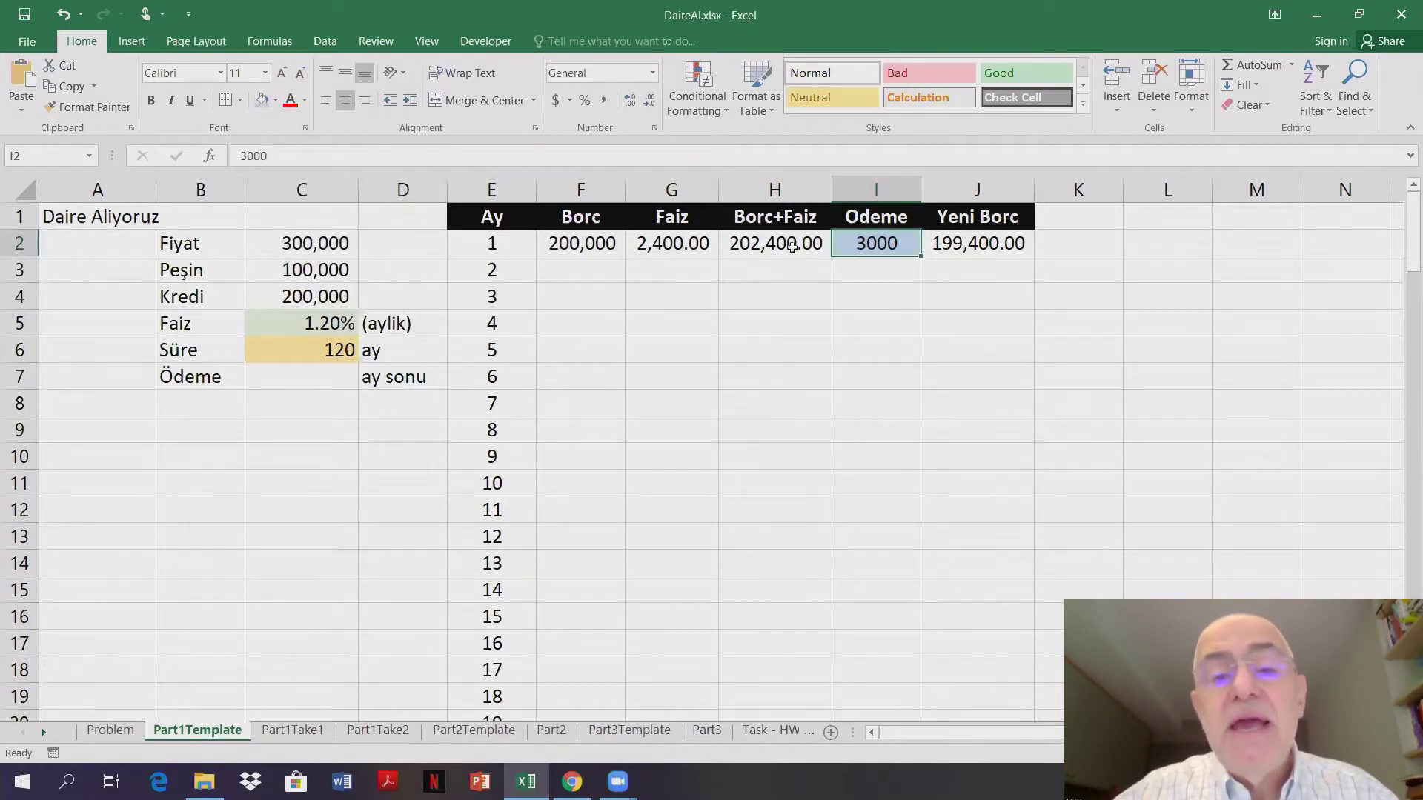
{"action": "left_click", "coordinate": [977, 245]}
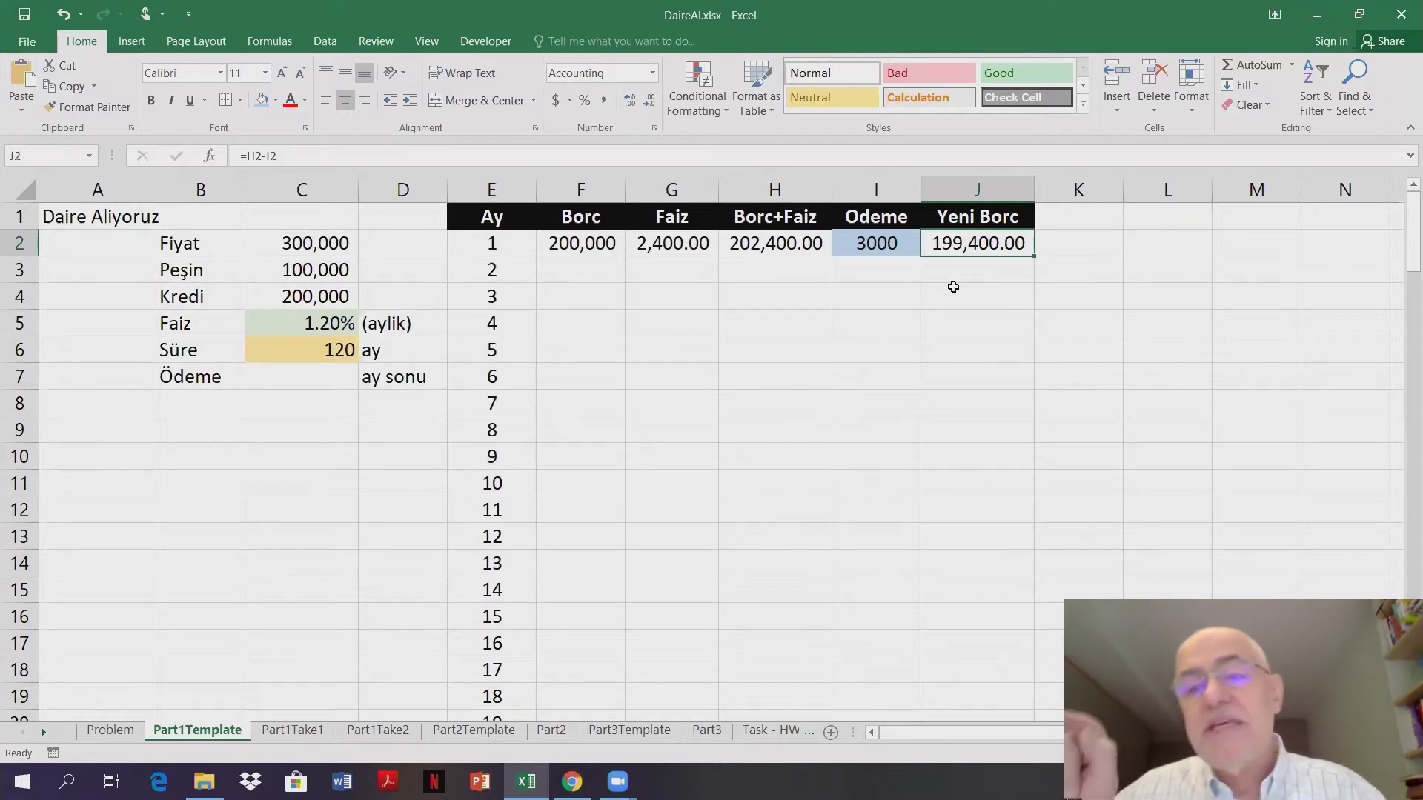
- Enter =J2 in F3 so month 2's Borc carries over 199,400.00
{"action": "key", "text": "Down"}
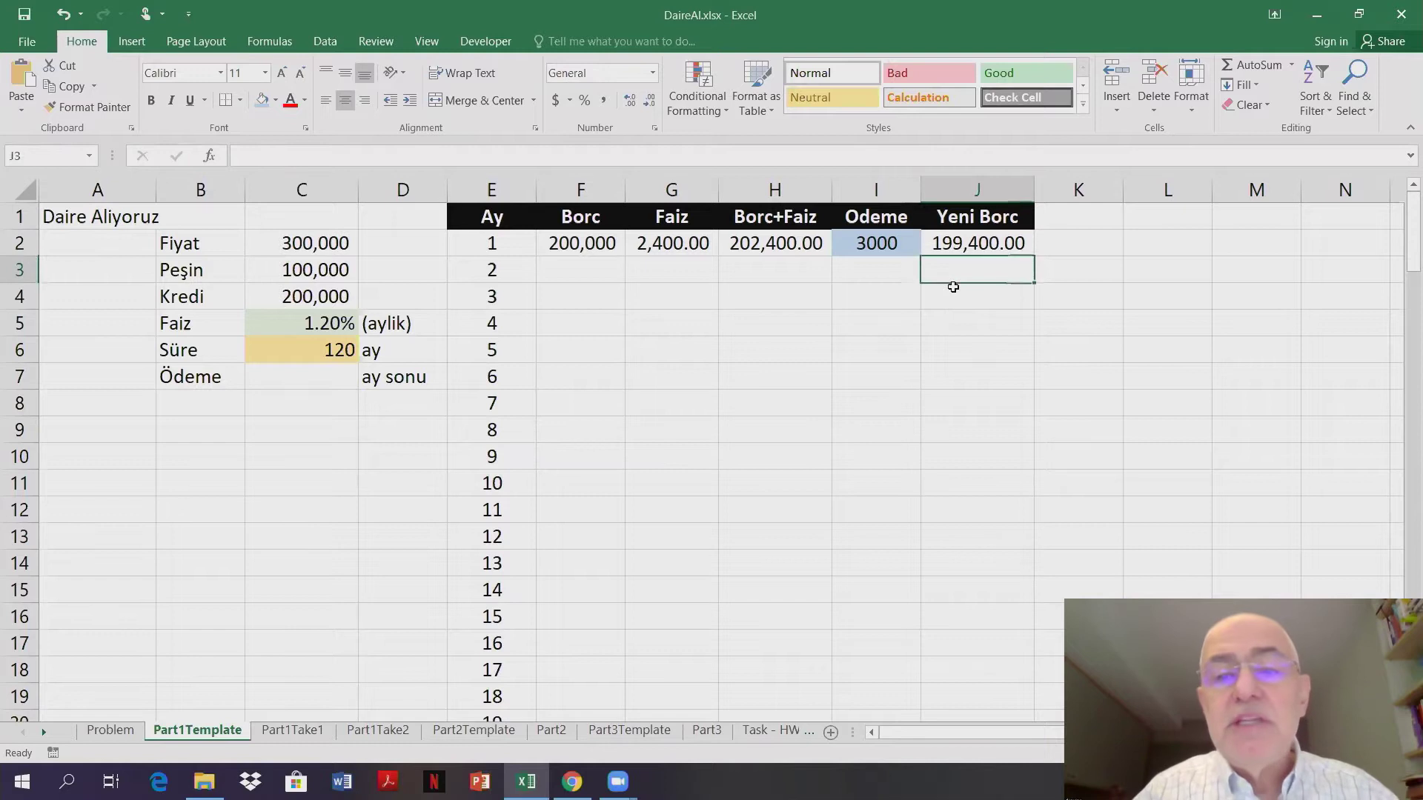
{"action": "key", "text": "Left"}
{"action": "key", "text": "Left"}
{"action": "key", "text": "Left"}
{"action": "key", "text": "Left"}
{"action": "type", "text": "="}
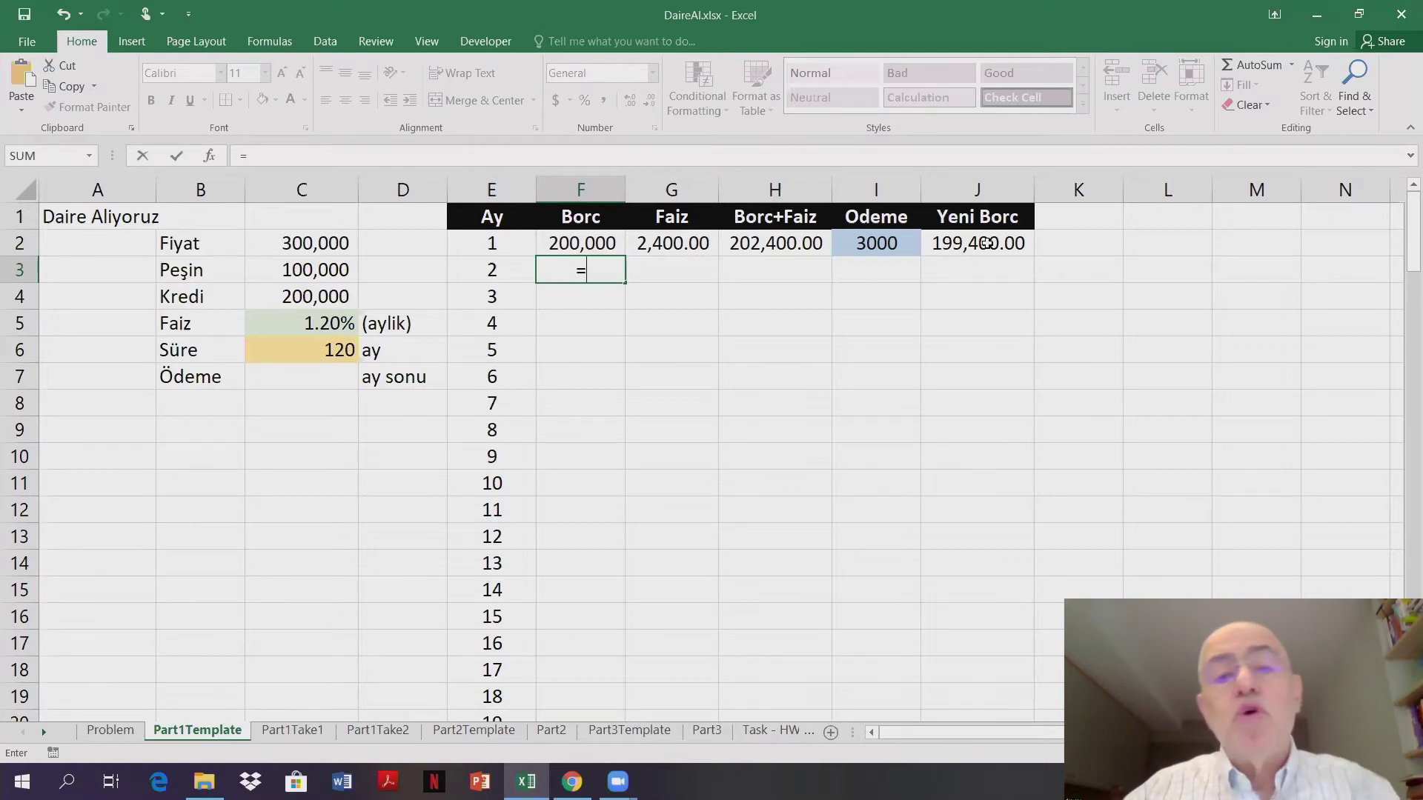
{"action": "left_click", "coordinate": [986, 244]}
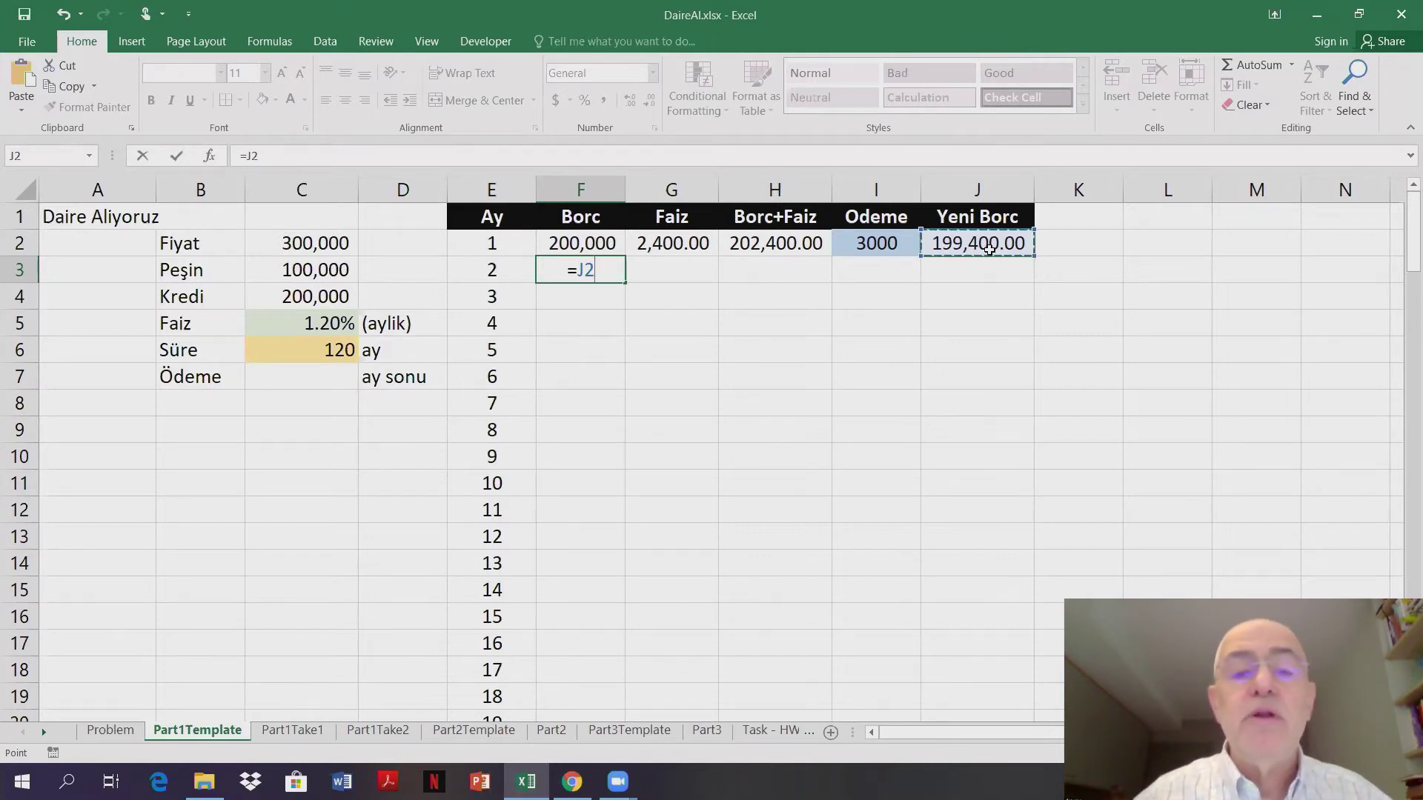
{"action": "key", "text": "Return"}
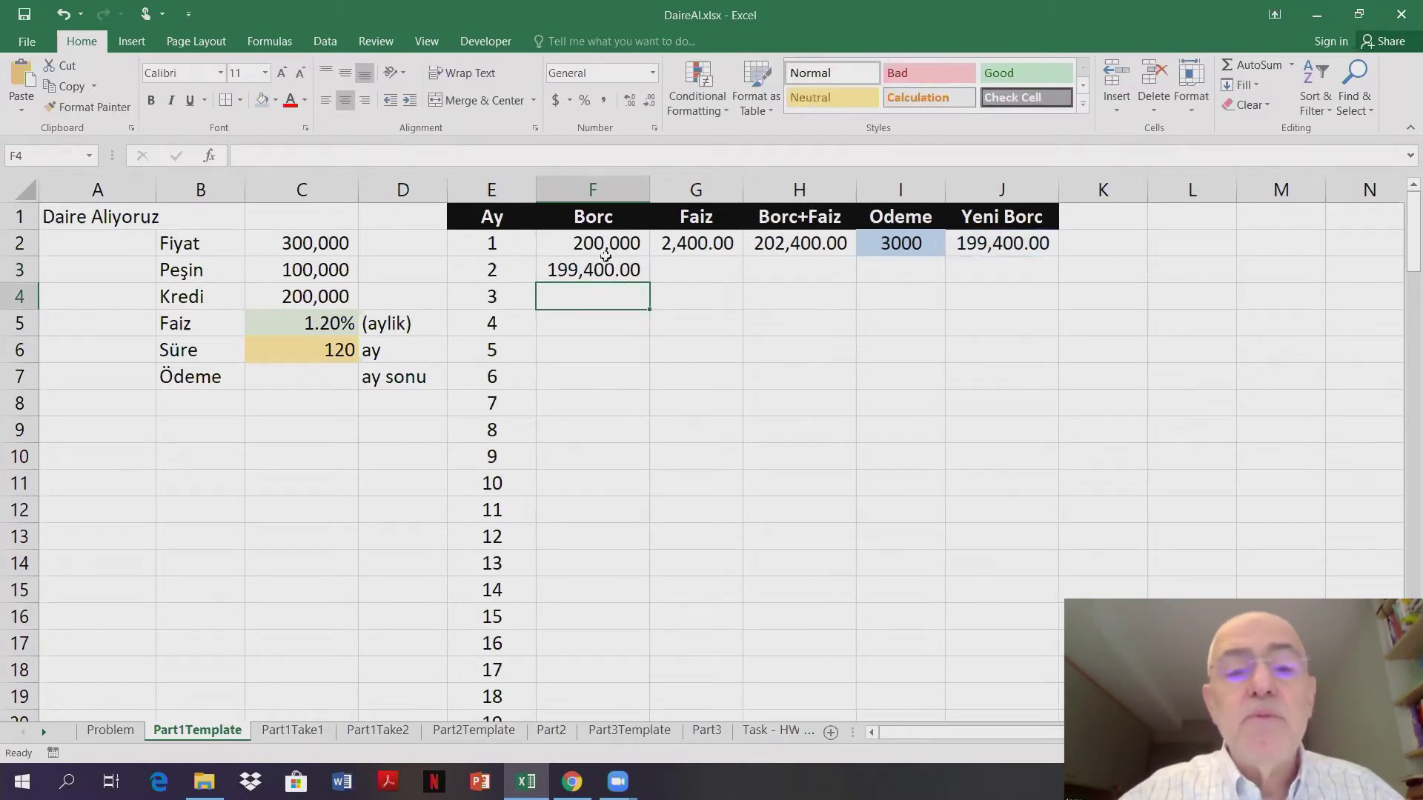
{"action": "left_click", "coordinate": [581, 243]}
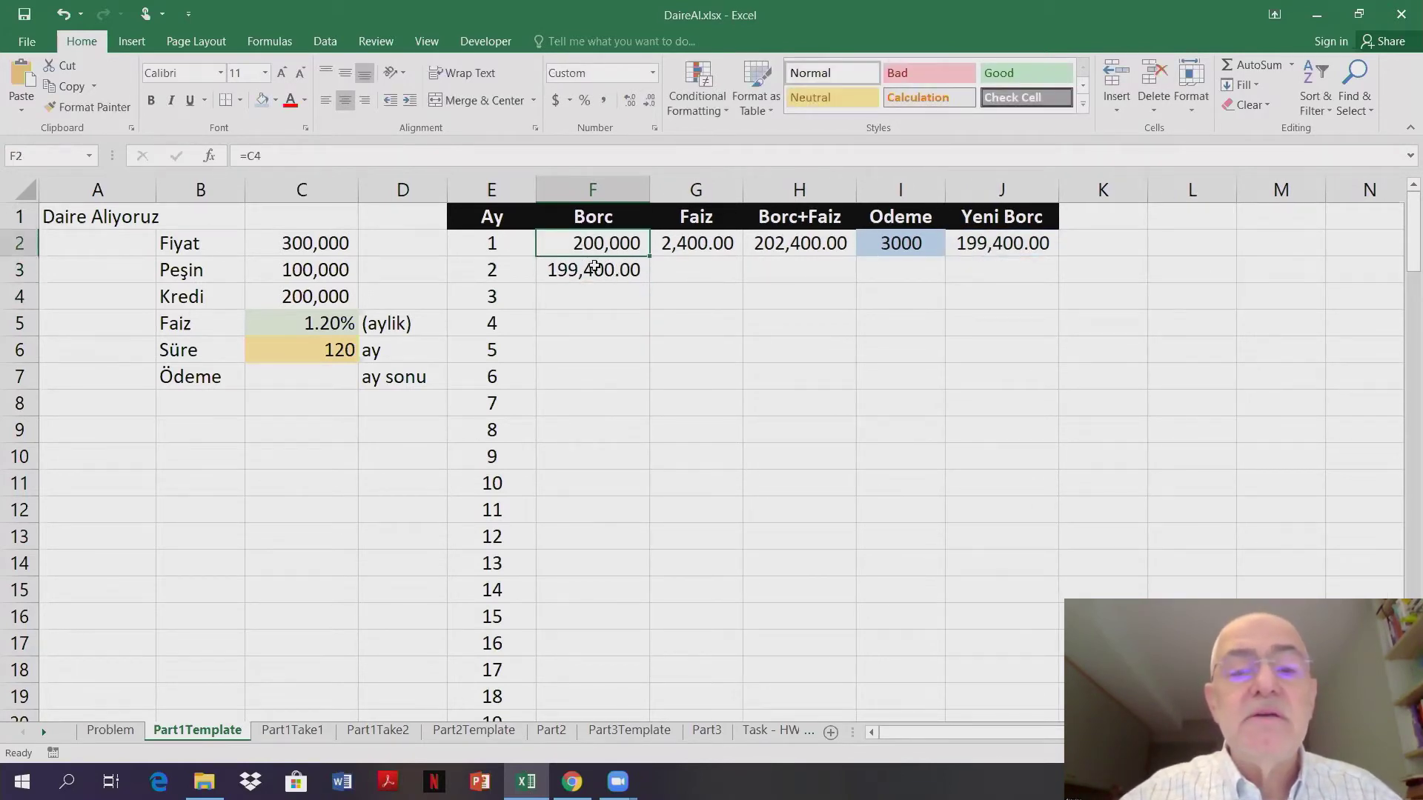
- Add two decimals to F2 and I2 so they read 200,000.00 and 3000.00
{"action": "left_click", "coordinate": [630, 100]}
{"action": "left_click", "coordinate": [630, 100]}
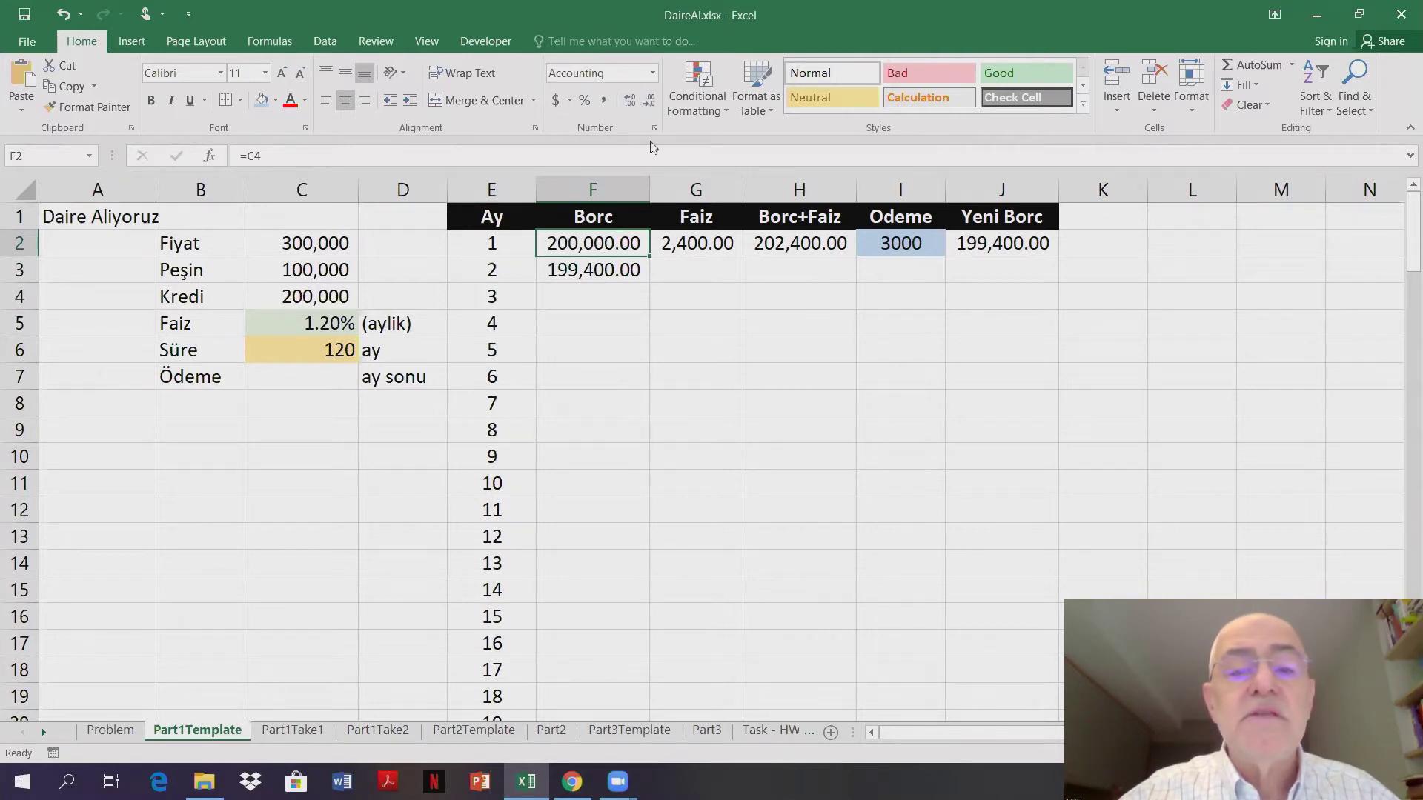
{"action": "left_click", "coordinate": [896, 244]}
{"action": "left_click", "coordinate": [633, 106]}
{"action": "left_click", "coordinate": [634, 106]}
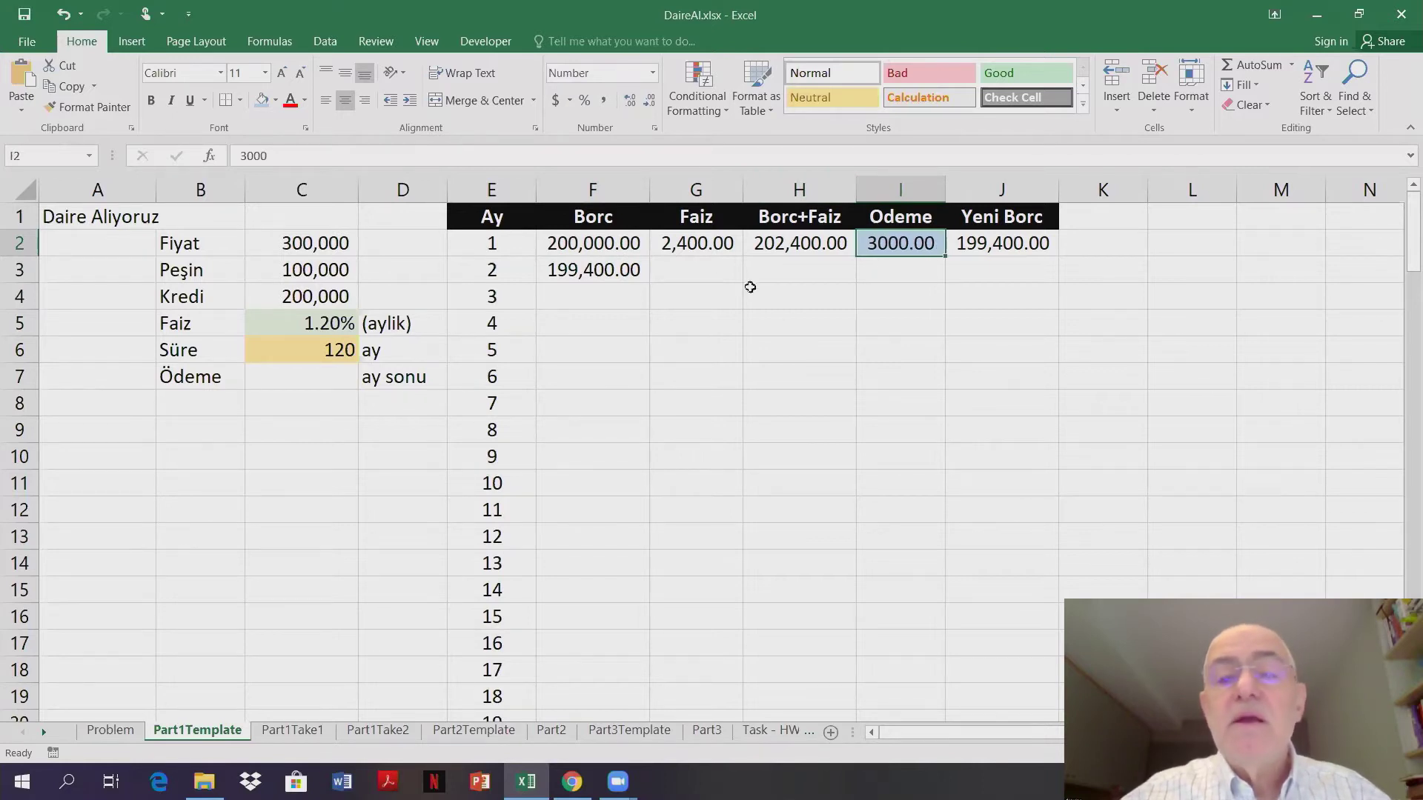
- Compare the formulas in F2 and F3
{"action": "left_click", "coordinate": [600, 243]}
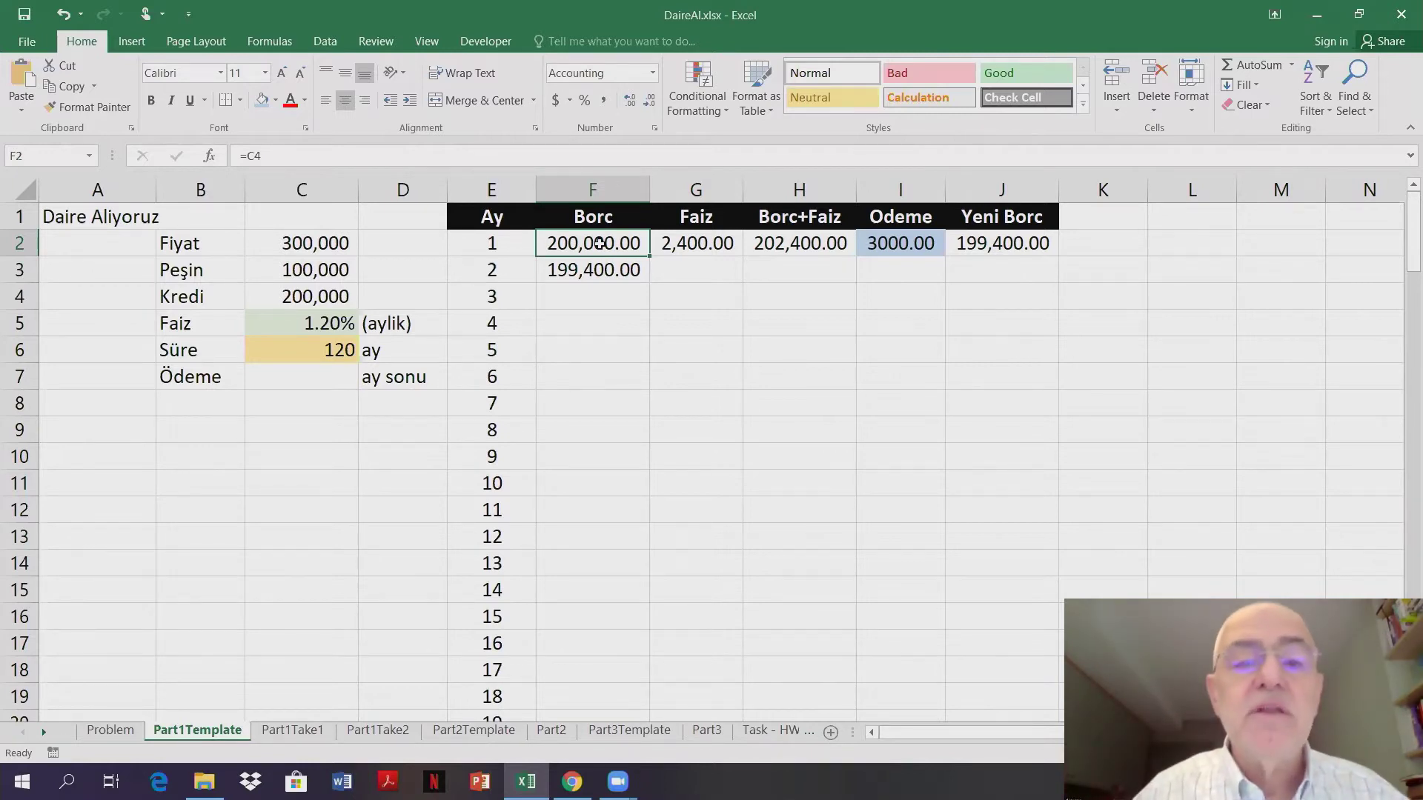
{"action": "key", "text": "Down"}
{"action": "left_click", "coordinate": [601, 243]}
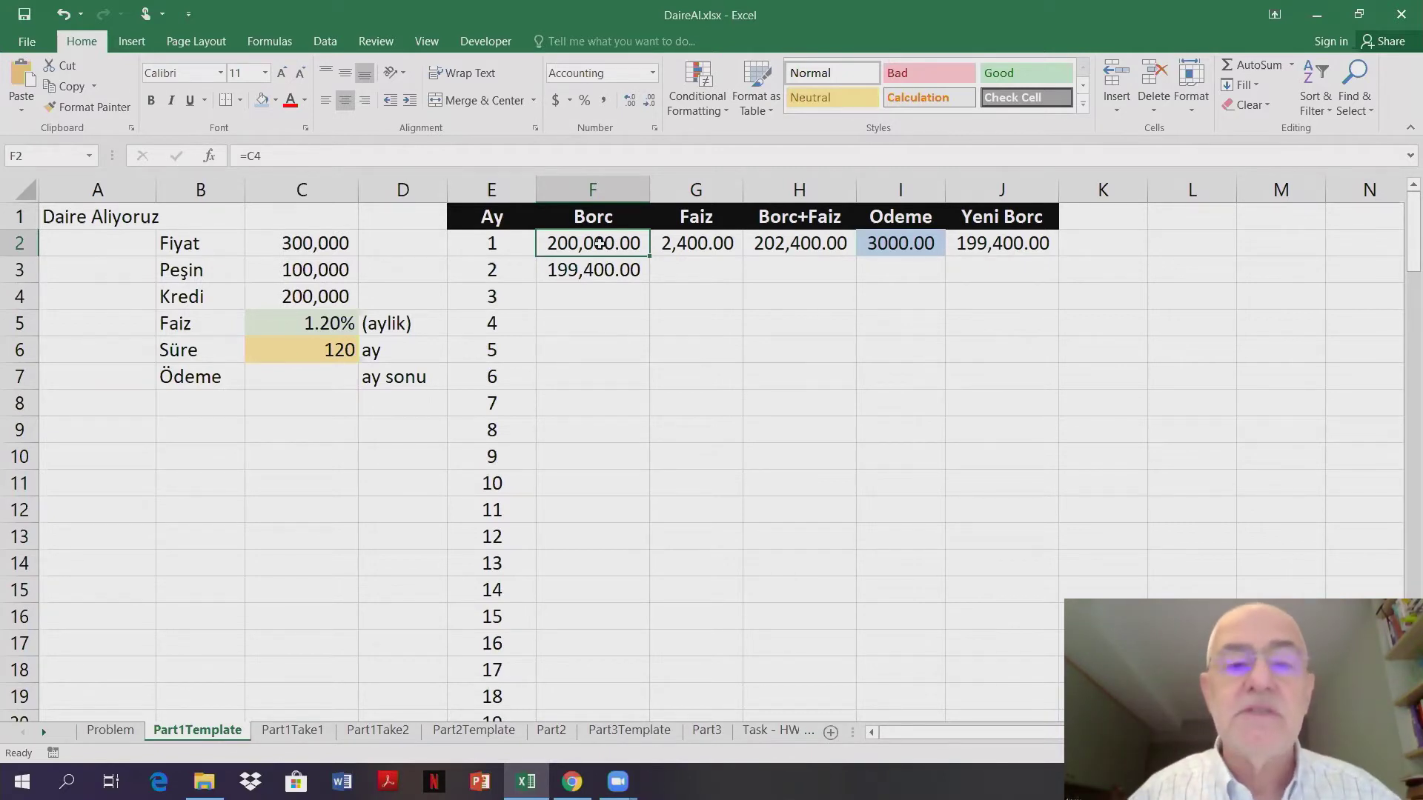
{"action": "key", "text": "Down"}
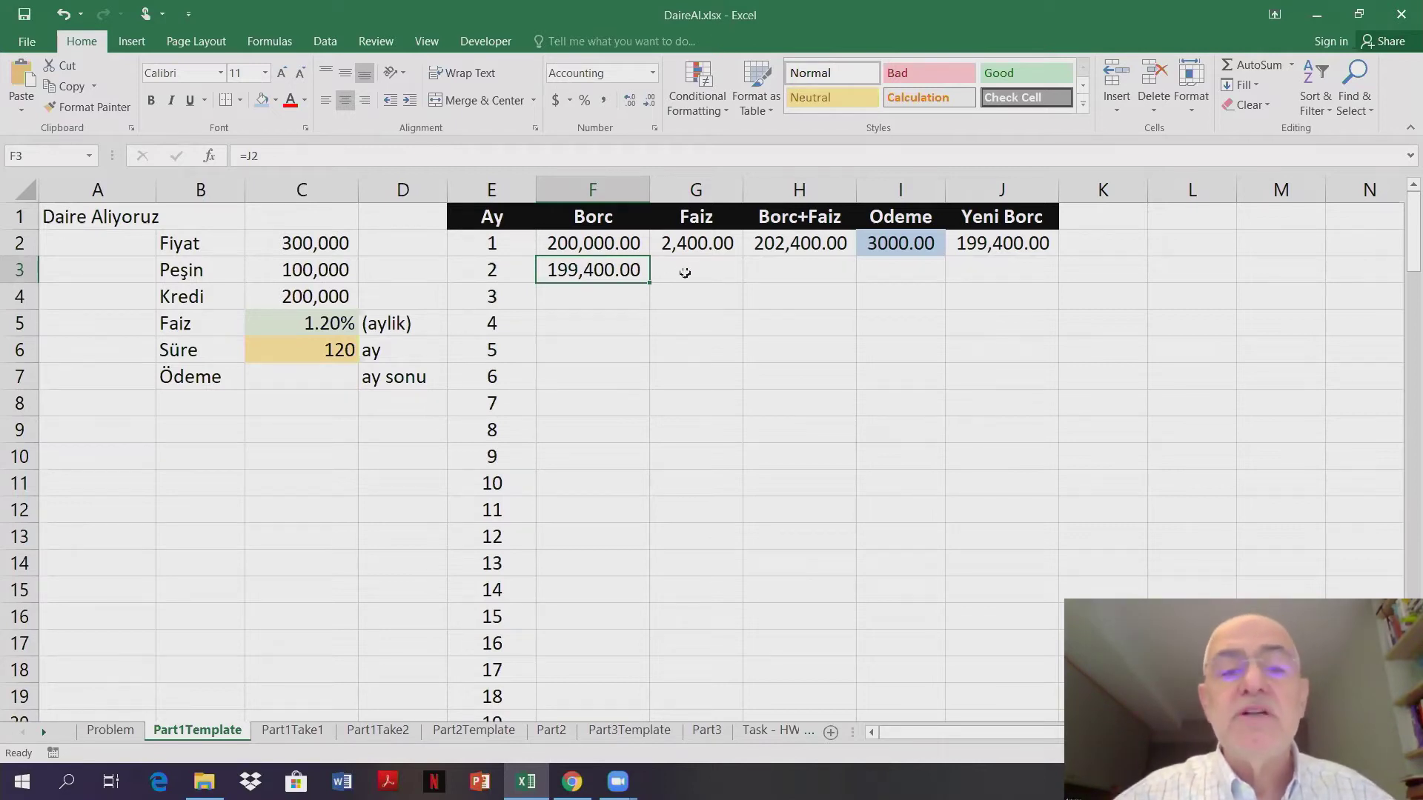
- Copy month 1's Faiz through Yeni Borc formulas, G2:J2, down into row 3
{"action": "left_click", "coordinate": [699, 243]}
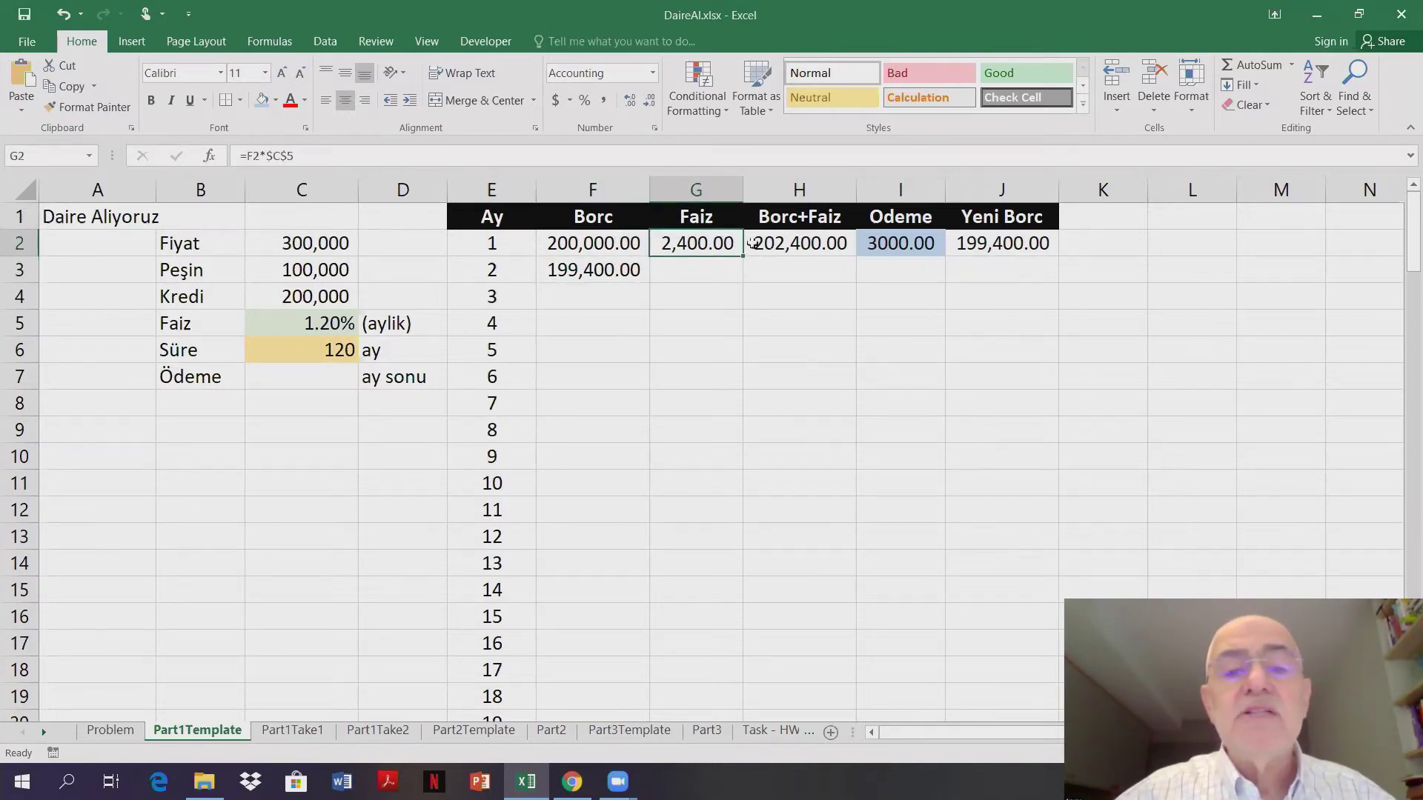
{"action": "mouse_move", "coordinate": [711, 243]}
{"action": "left_mouse_down"}
{"action": "mouse_move", "coordinate": [1034, 258]}
{"action": "mouse_move", "coordinate": [1060, 283]}
{"action": "left_mouse_up"}
{"action": "left_click", "coordinate": [908, 265]}
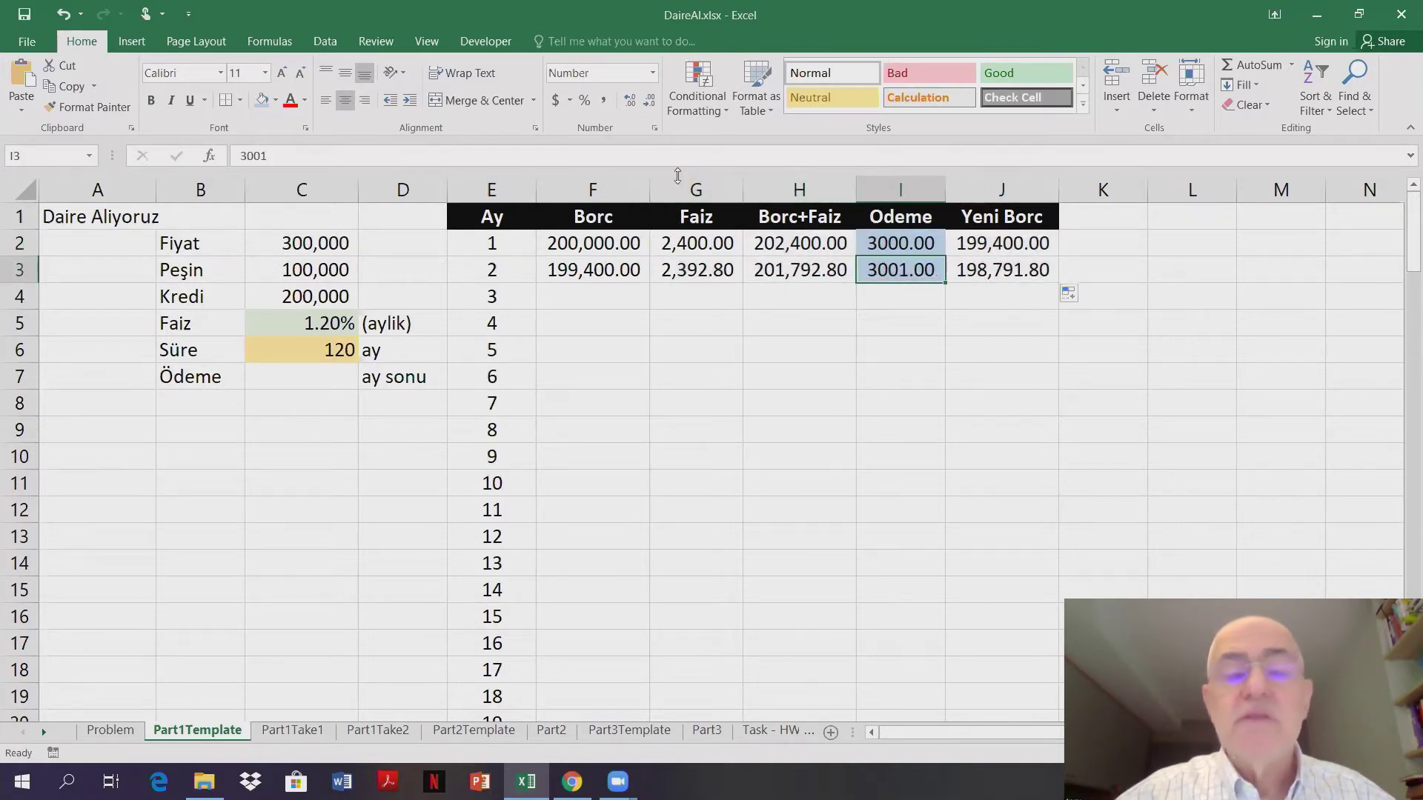
- Clear I3's wrong value and fill, then enter =$I$2 for a 3000.00 payment
{"action": "key", "text": "Delete"}
{"action": "key", "text": "Up"}
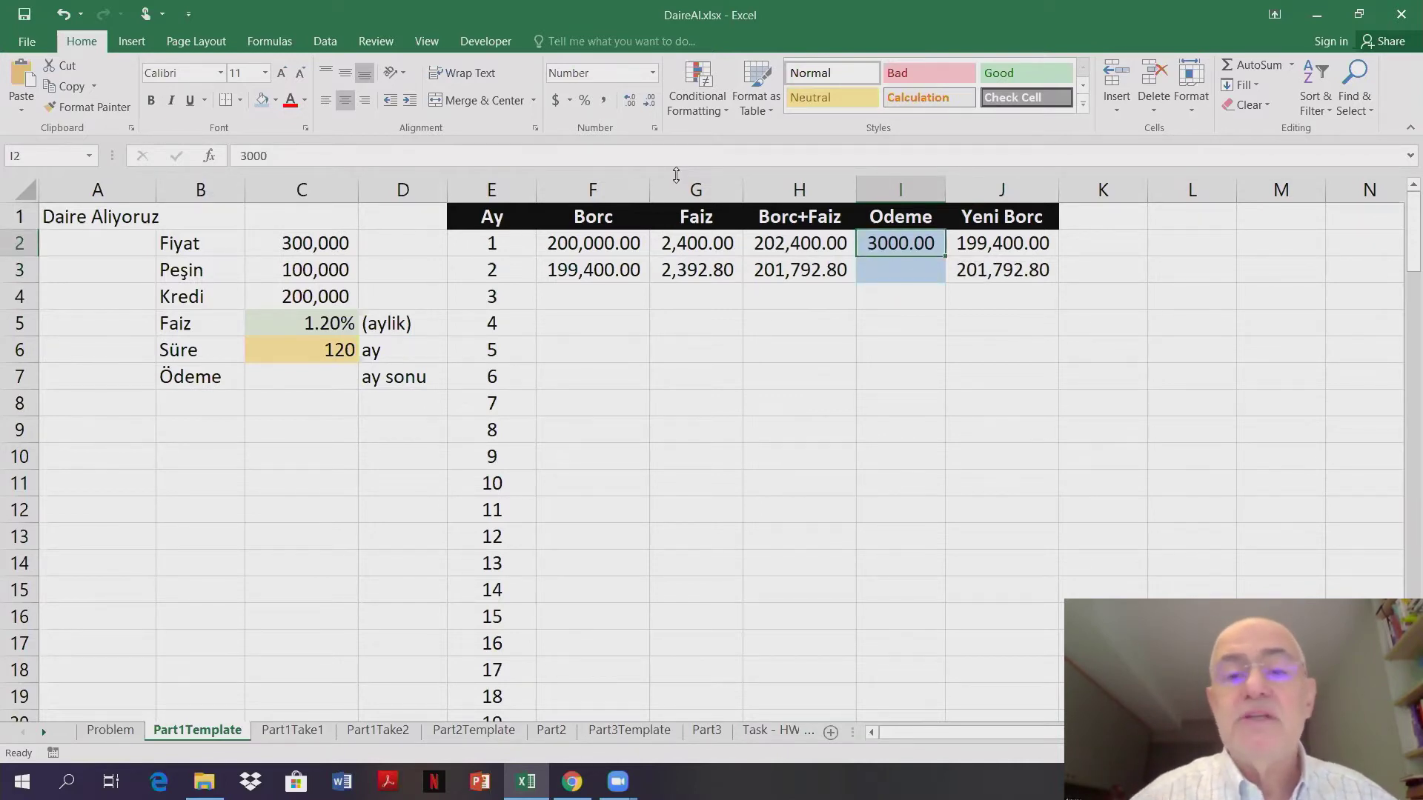
{"action": "left_click", "coordinate": [916, 271]}
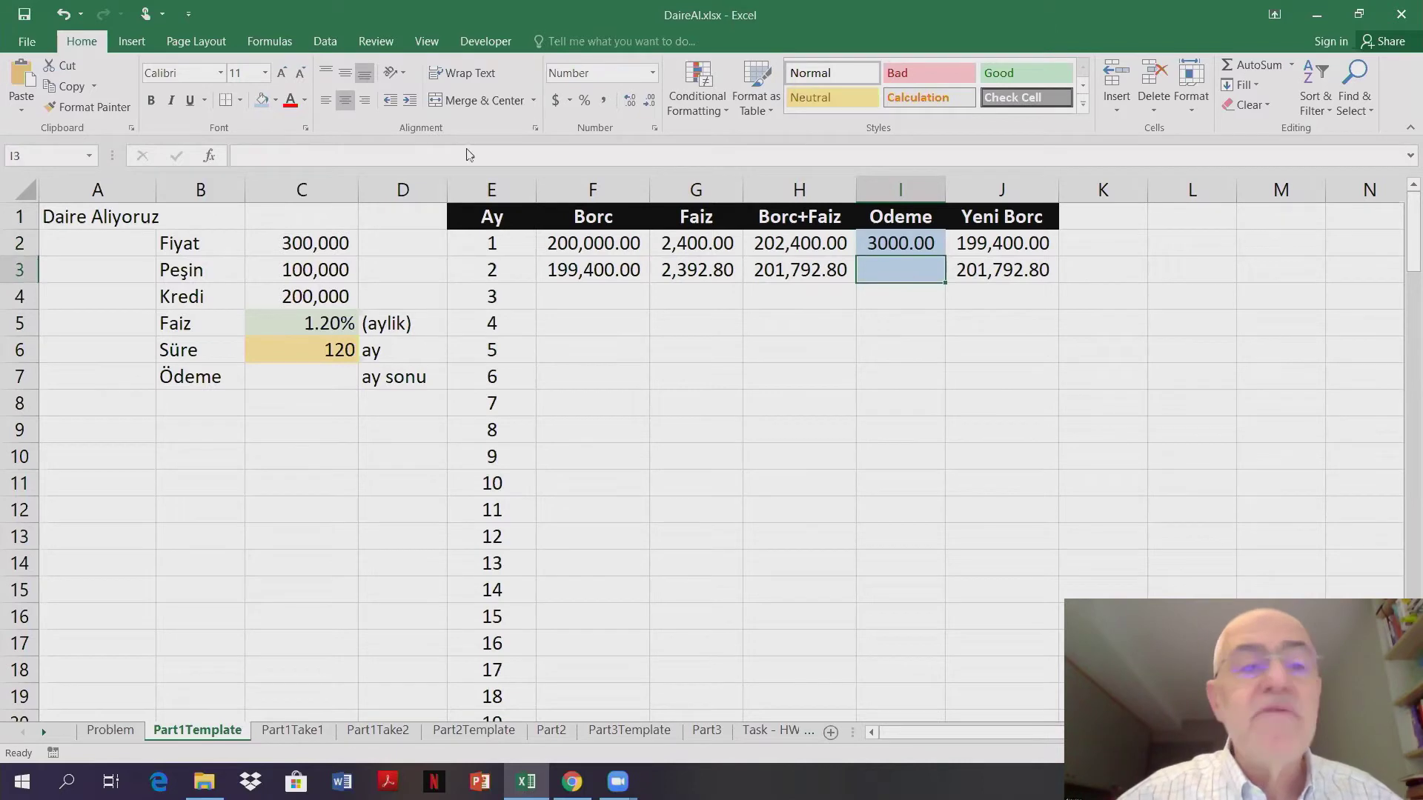
{"action": "left_click", "coordinate": [275, 100]}
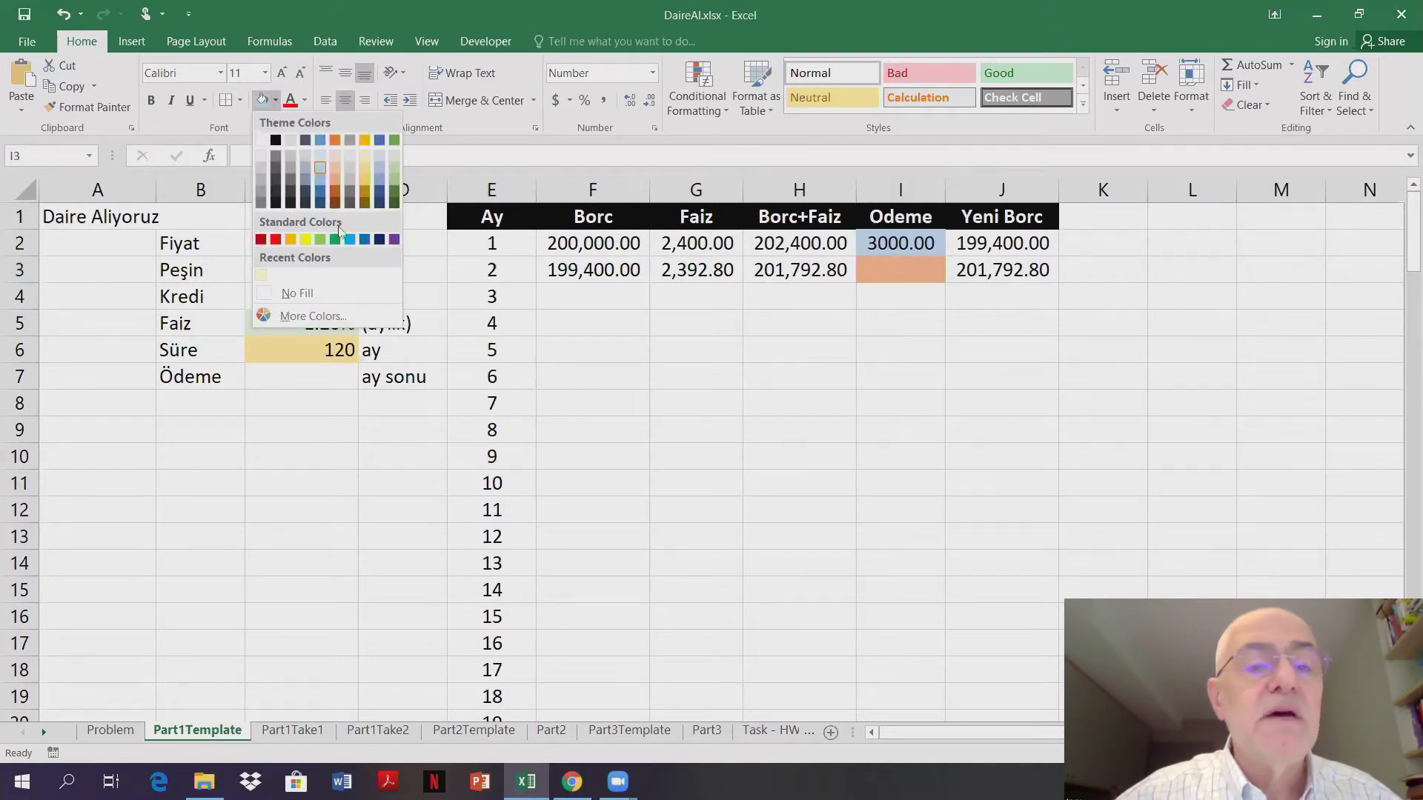
{"action": "left_click", "coordinate": [314, 293]}
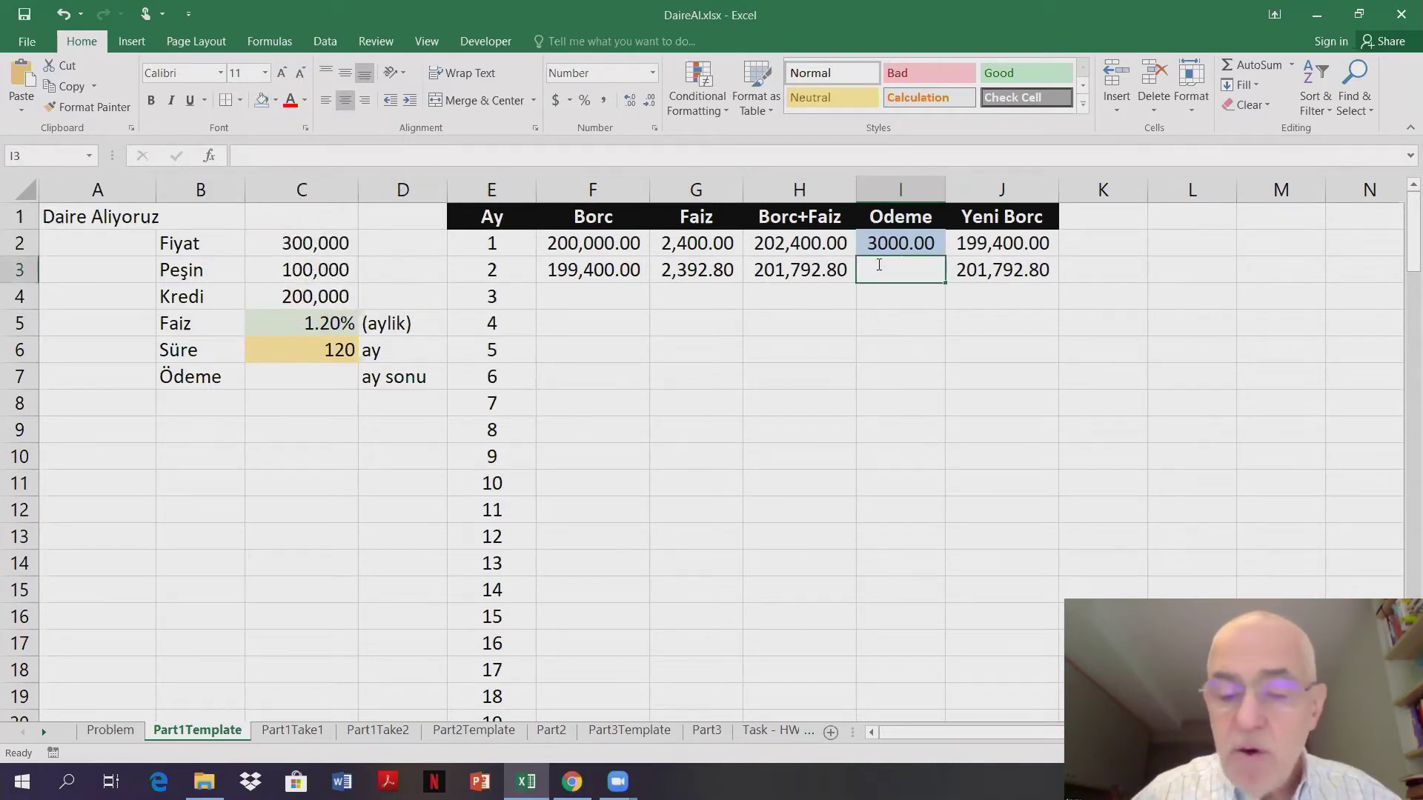
{"action": "type", "text": "="}
{"action": "key", "text": "Up"}
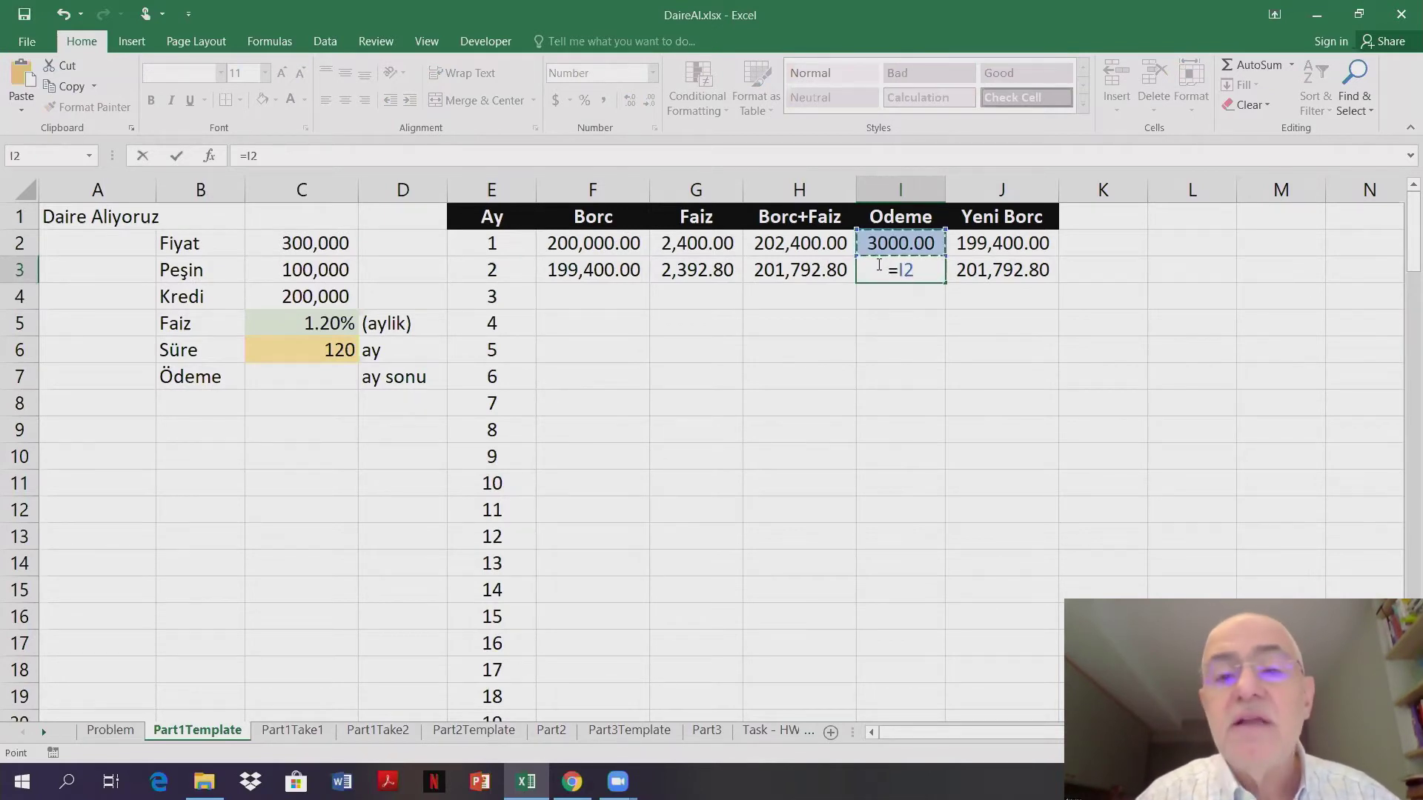
{"action": "key", "text": "F4"}
{"action": "key", "text": "Return"}
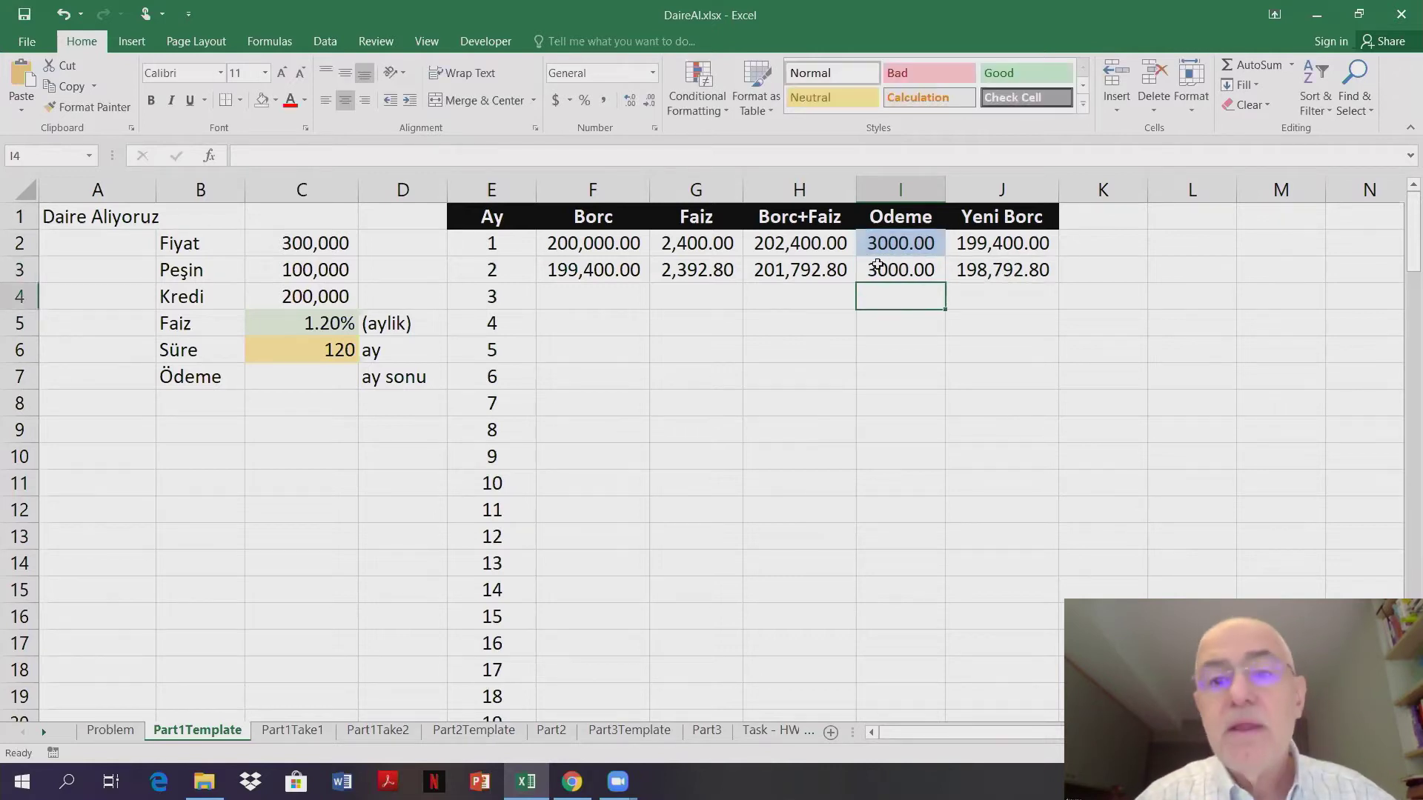
{"action": "left_click", "coordinate": [602, 271]}
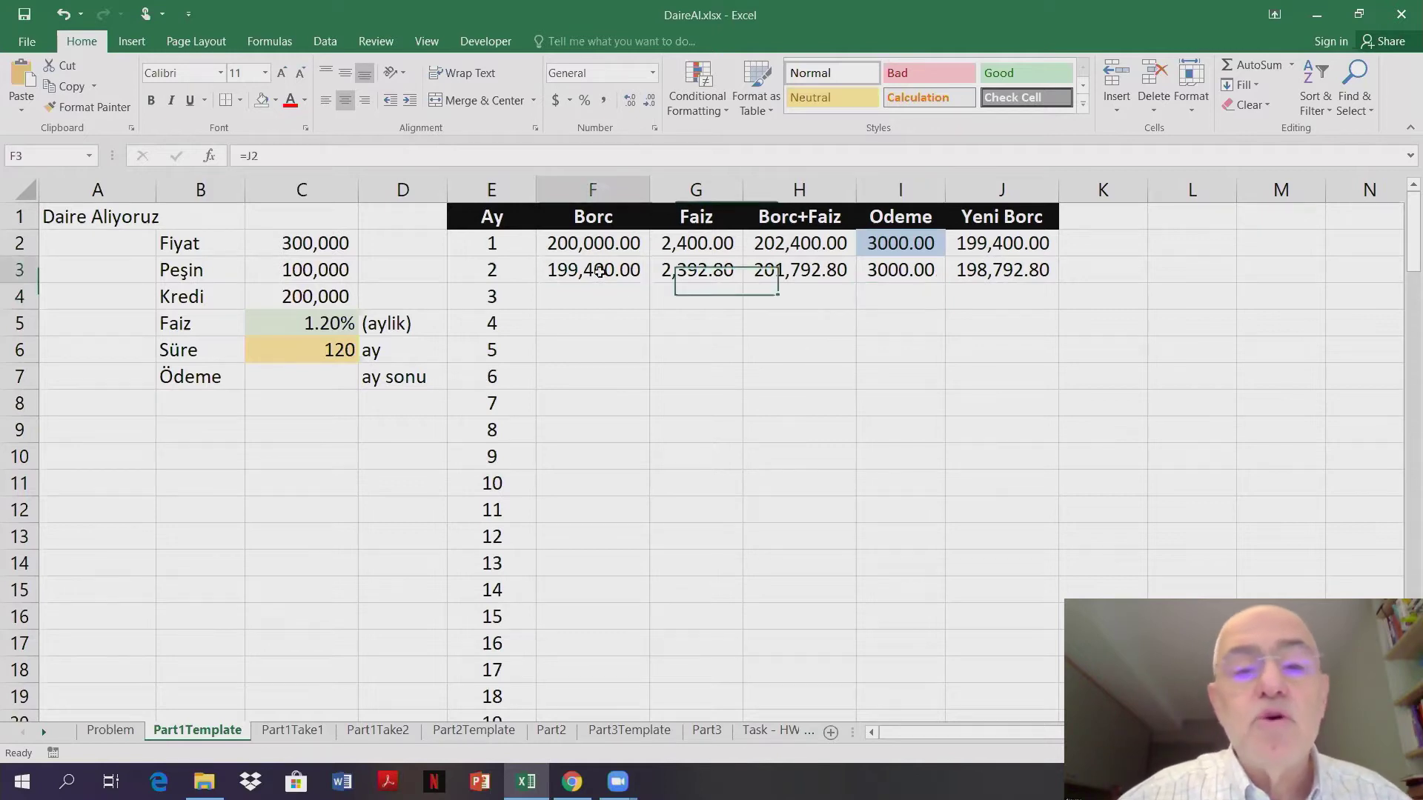
{"action": "left_click", "coordinate": [696, 272]}
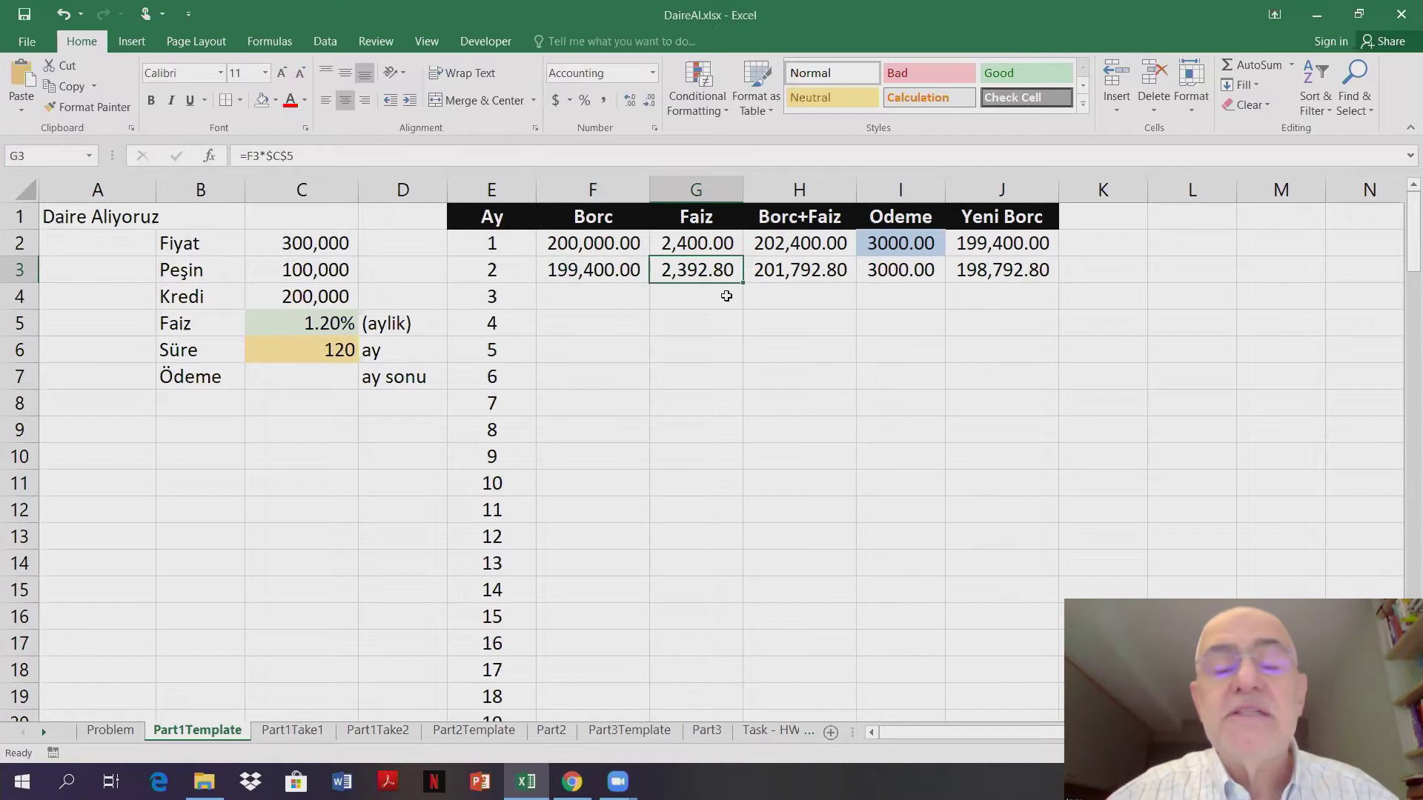
{"action": "left_click", "coordinate": [802, 271]}
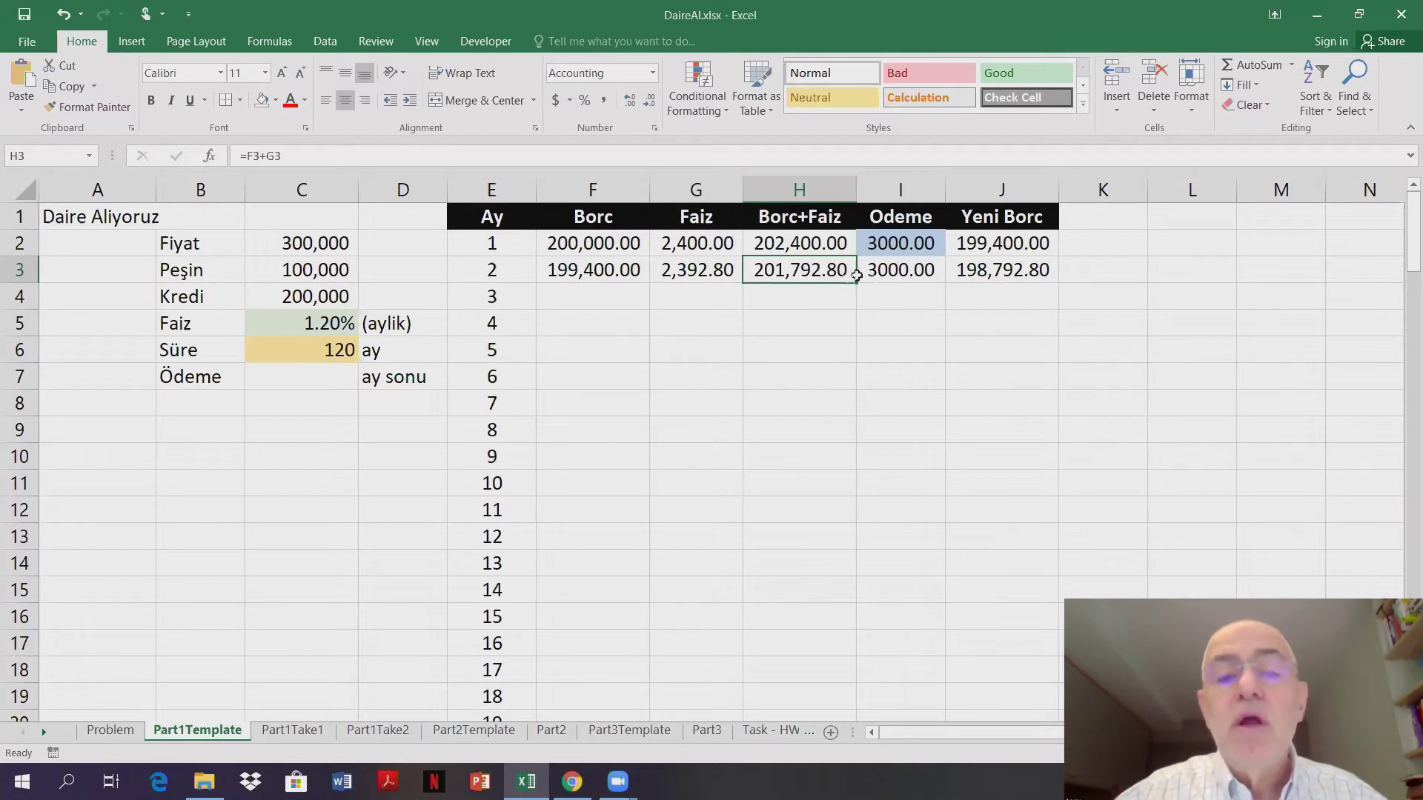
{"action": "left_click", "coordinate": [886, 271]}
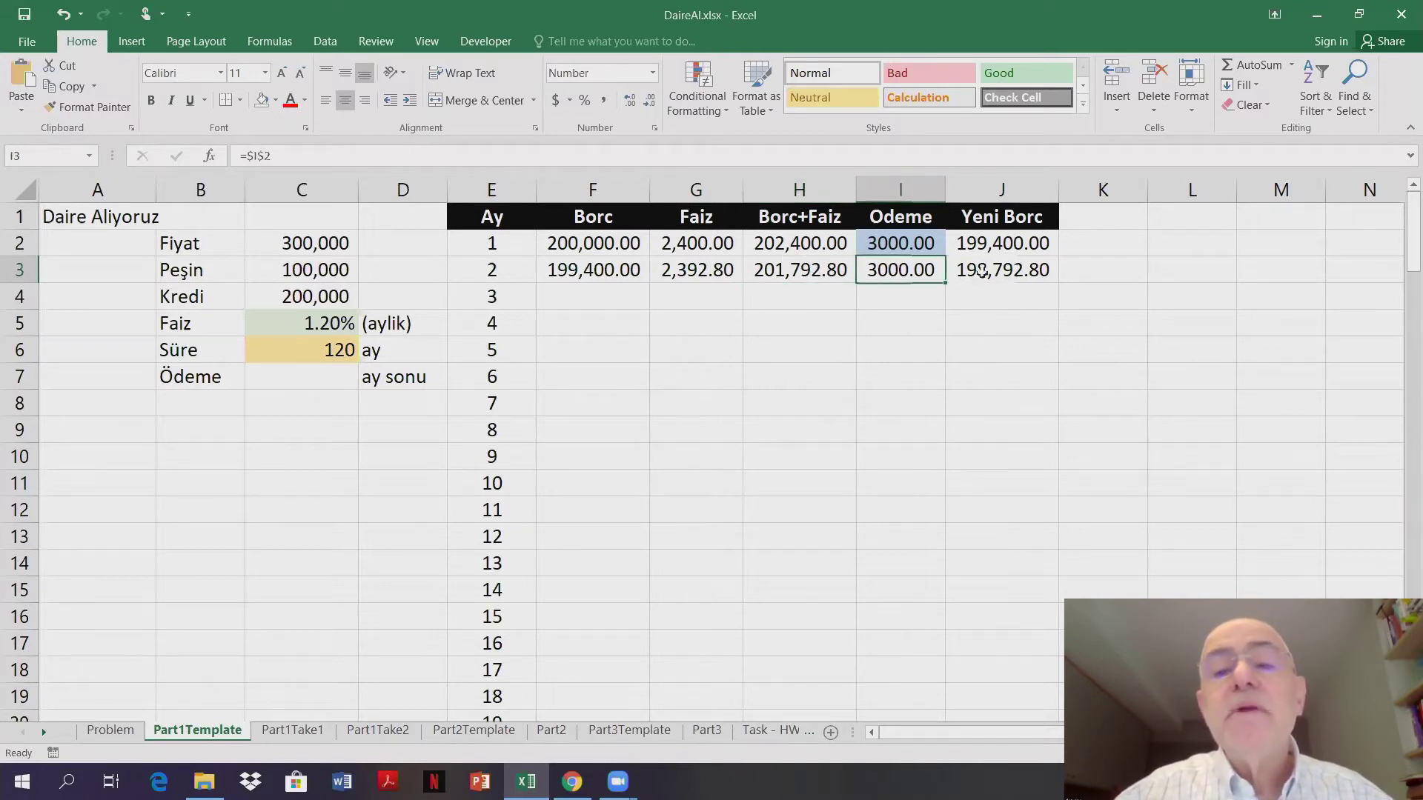
{"action": "key", "text": "Right"}
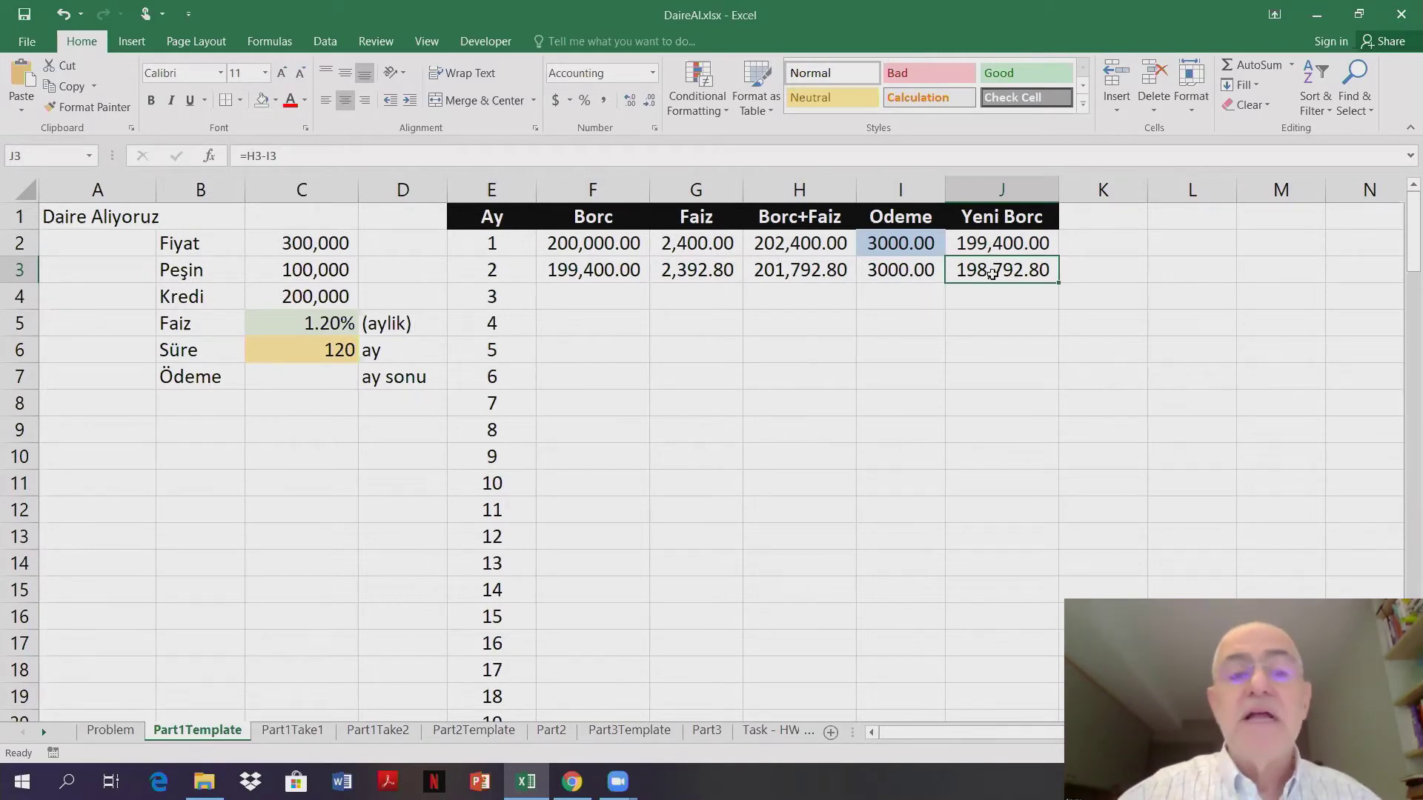
{"action": "left_click_drag", "start_coordinate": [603, 271], "coordinate": [970, 269]}
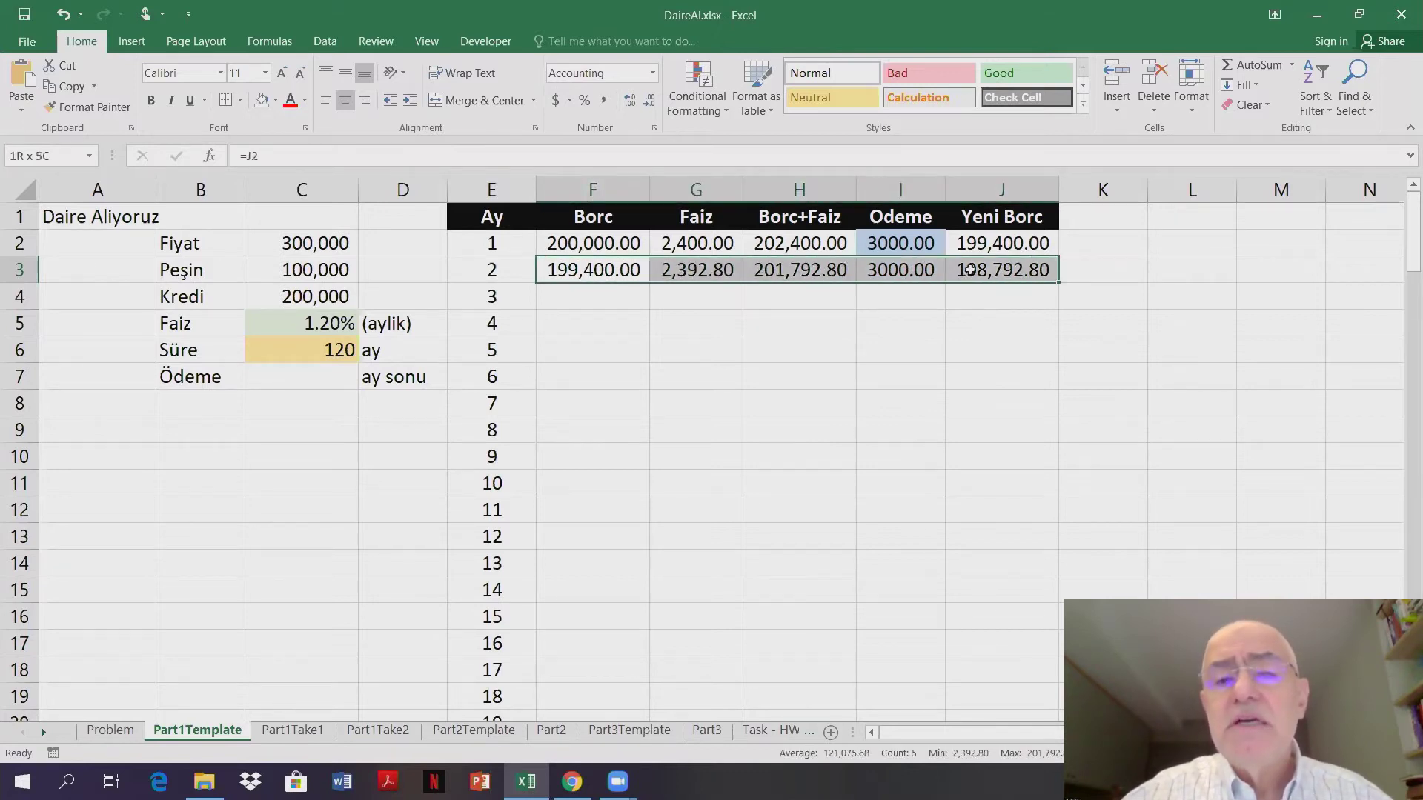
{"action": "left_click", "coordinate": [590, 267]}
{"action": "mouse_move", "coordinate": [589, 266]}
{"action": "left_mouse_down"}
{"action": "mouse_move", "coordinate": [934, 269]}
{"action": "mouse_move", "coordinate": [587, 272]}
{"action": "left_mouse_up"}
{"action": "double_click", "coordinate": [587, 271]}
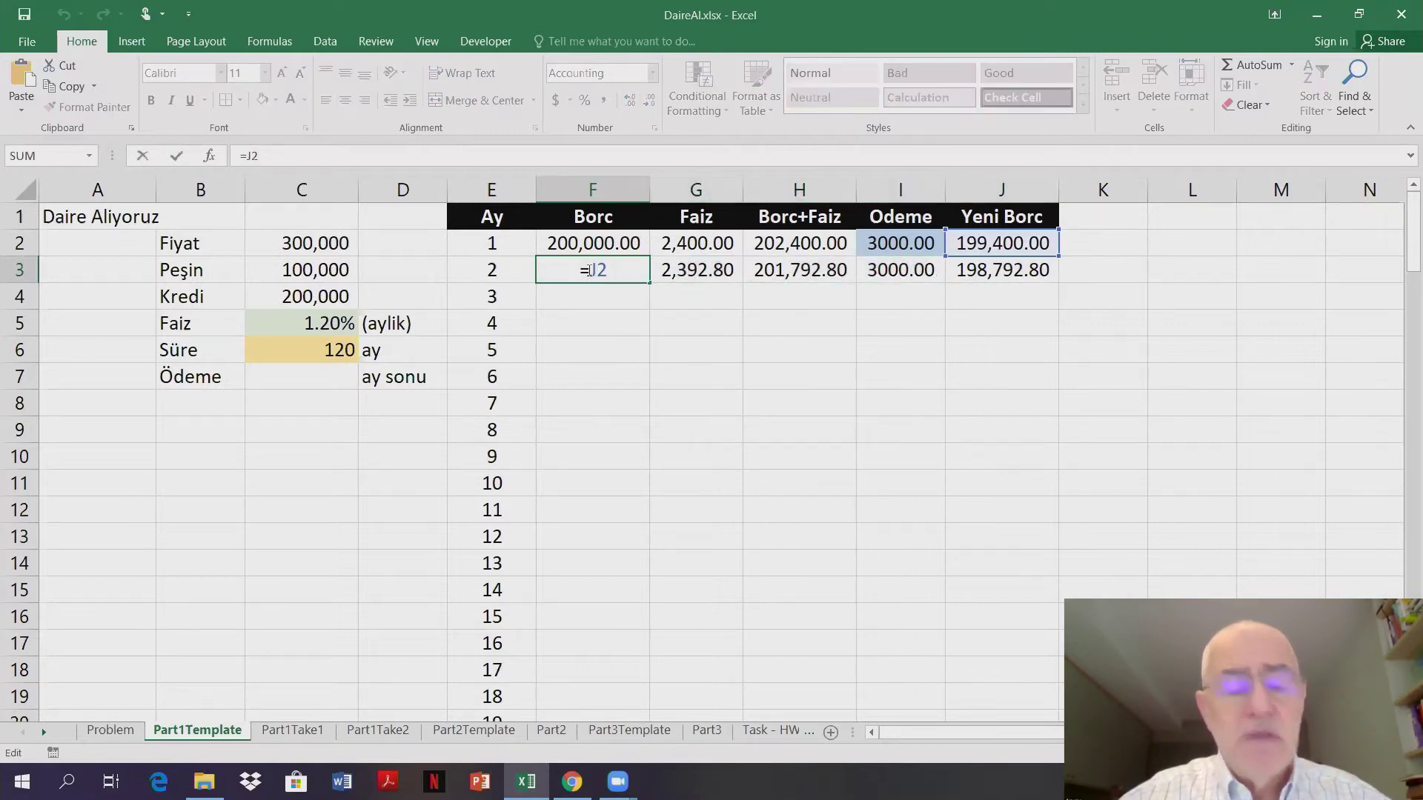
{"action": "key", "text": "Escape"}
{"action": "left_click", "coordinate": [688, 270]}
{"action": "double_click", "coordinate": [689, 270]}
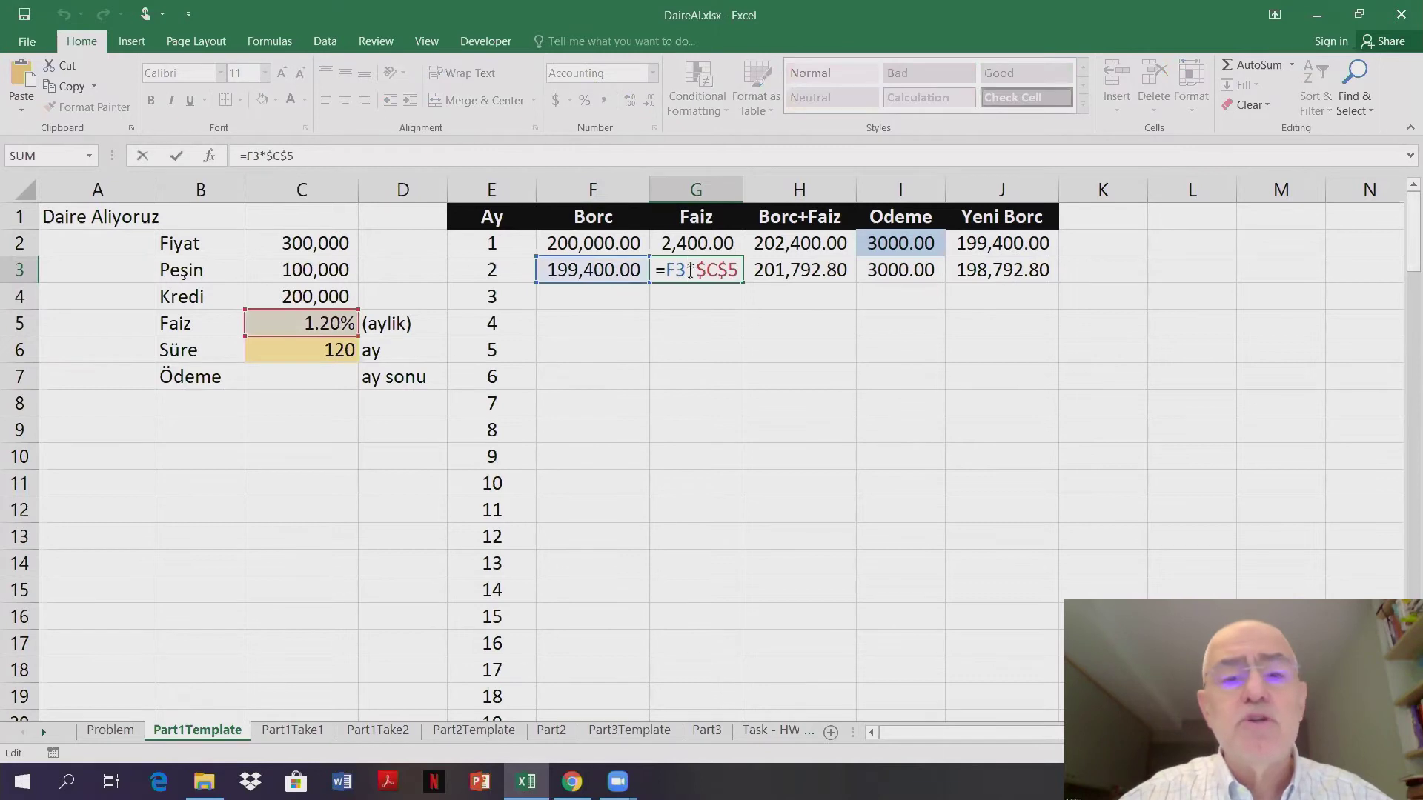
{"action": "key", "text": "Escape"}
{"action": "double_click", "coordinate": [797, 270]}
{"action": "key", "text": "Escape"}
{"action": "left_click", "coordinate": [892, 269]}
{"action": "double_click", "coordinate": [892, 269]}
{"action": "key", "text": "Escape"}
{"action": "left_click", "coordinate": [993, 270]}
{"action": "double_click", "coordinate": [990, 269]}
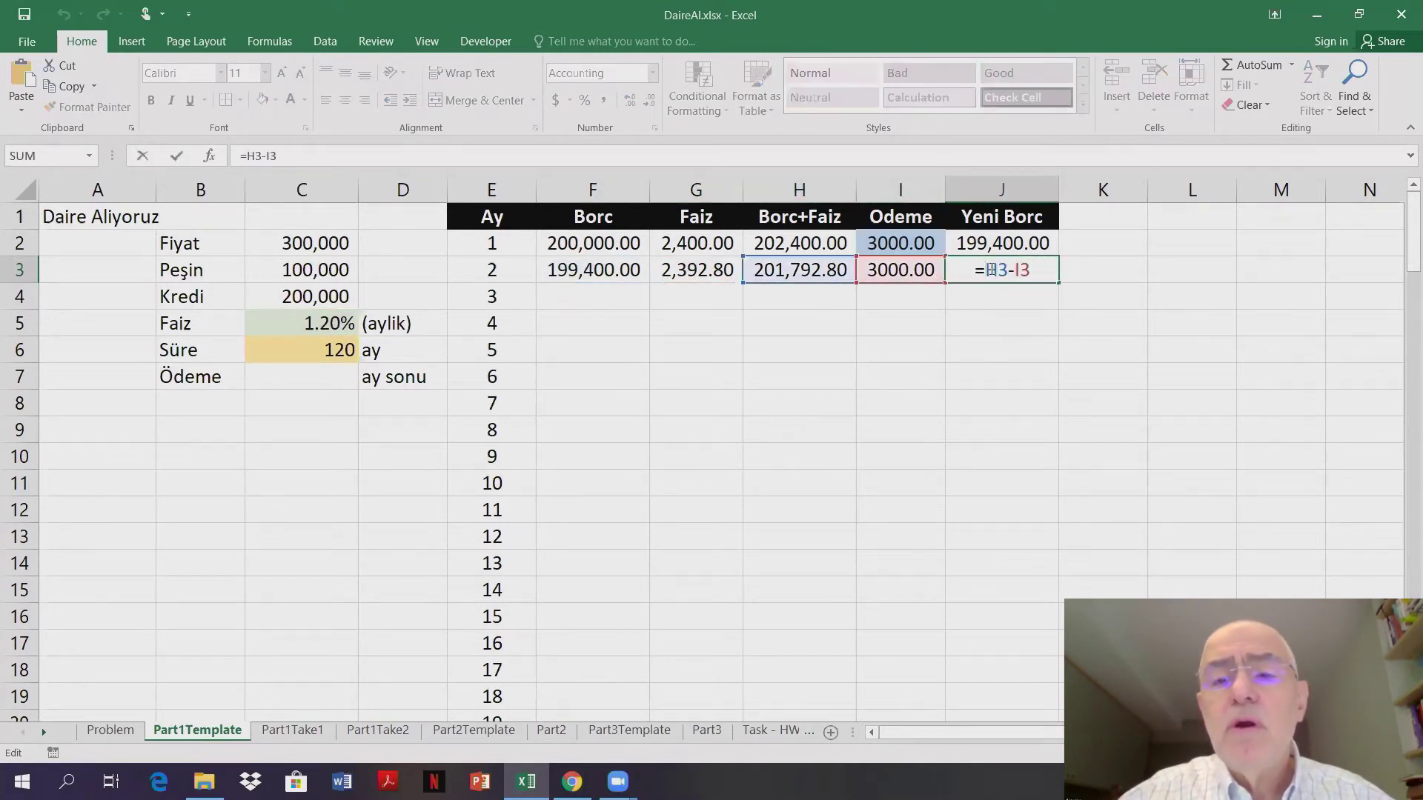
{"action": "key", "text": "Escape"}
{"action": "left_click_drag", "start_coordinate": [603, 270], "coordinate": [971, 271]}
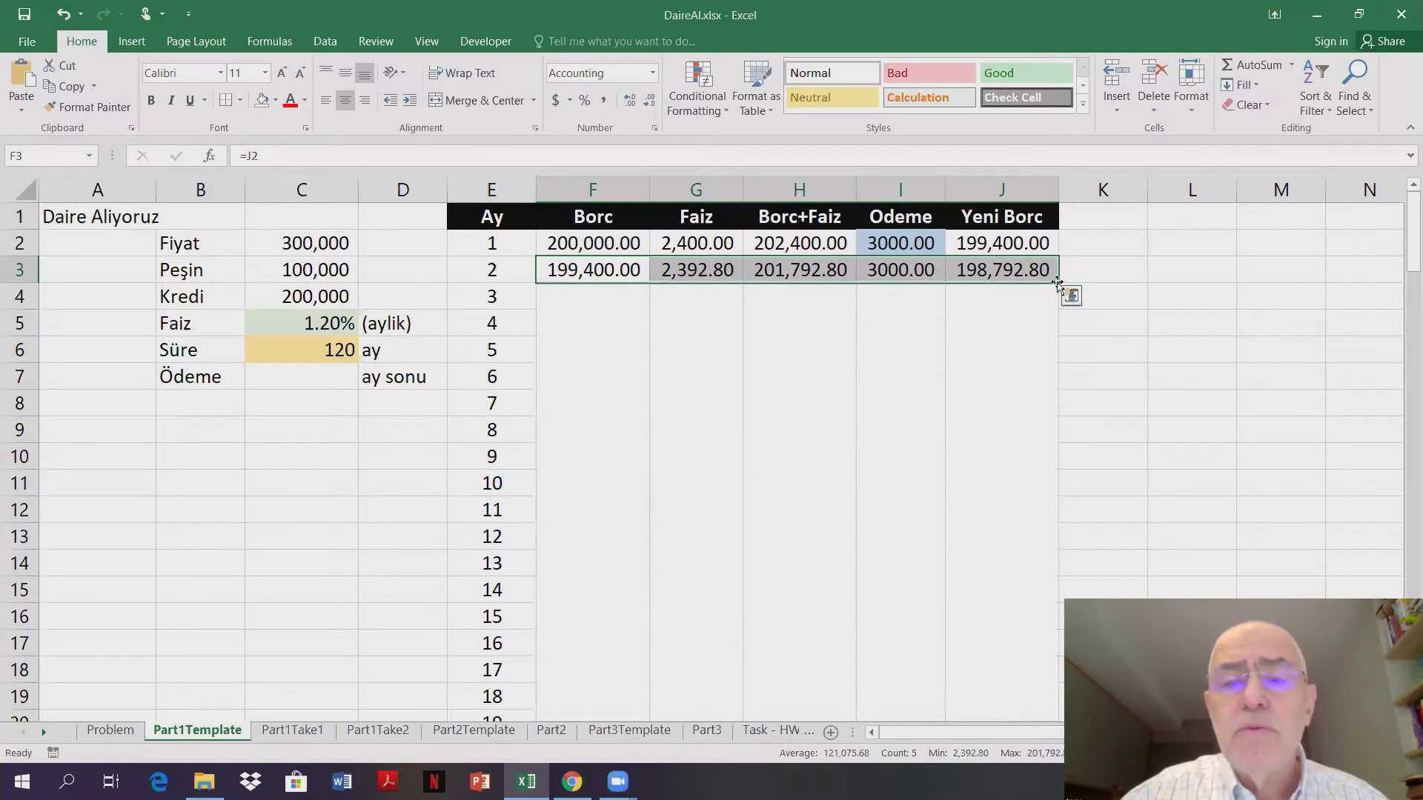
- Fill row 3's formulas through month 120, confirm J121 shows 40,766.36, and return to I2
{"action": "double_click", "coordinate": [1057, 282]}
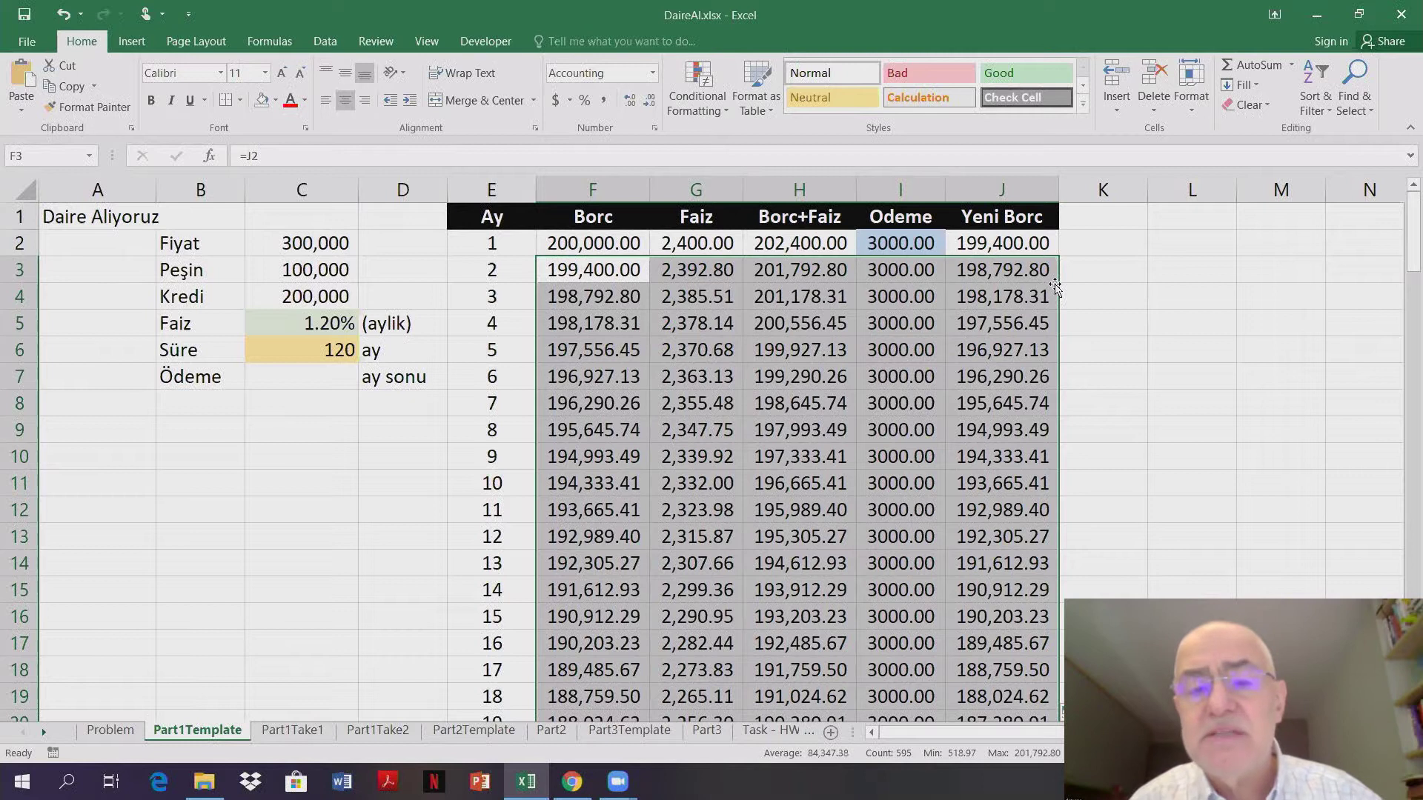
{"action": "key", "text": "Right"}
{"action": "key", "text": "Right"}
{"action": "key", "text": "Right"}
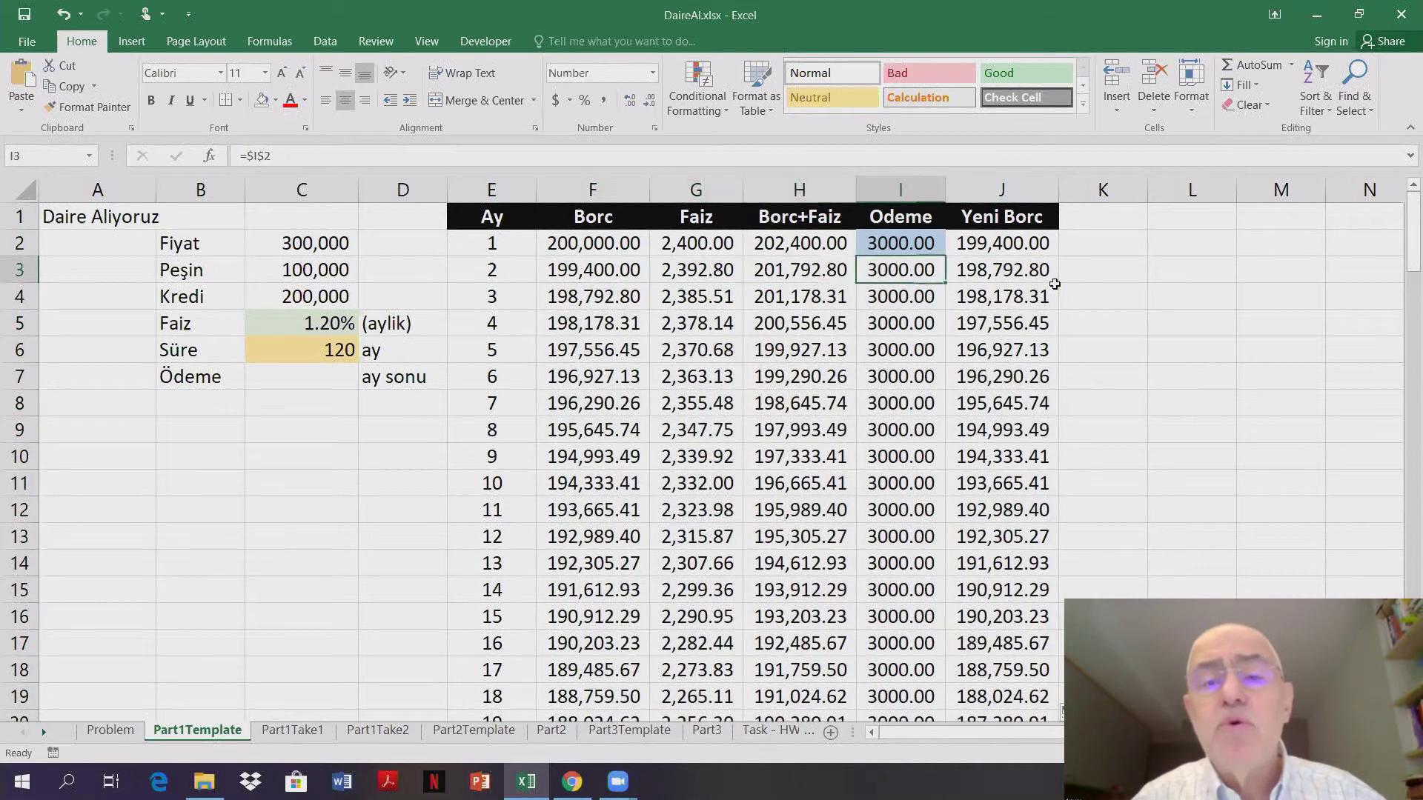
{"action": "key", "text": "Right"}
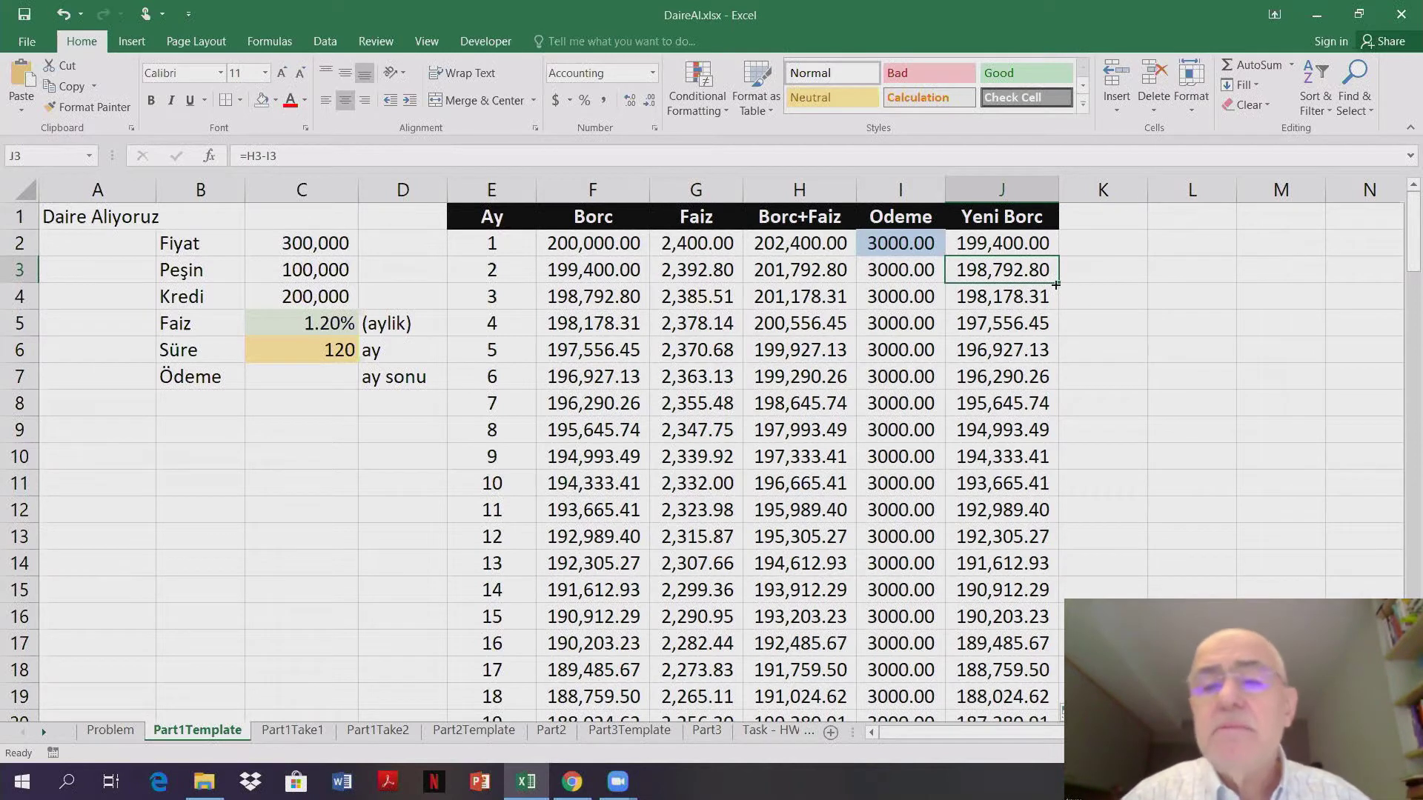
{"action": "double_click", "coordinate": [1054, 283]}
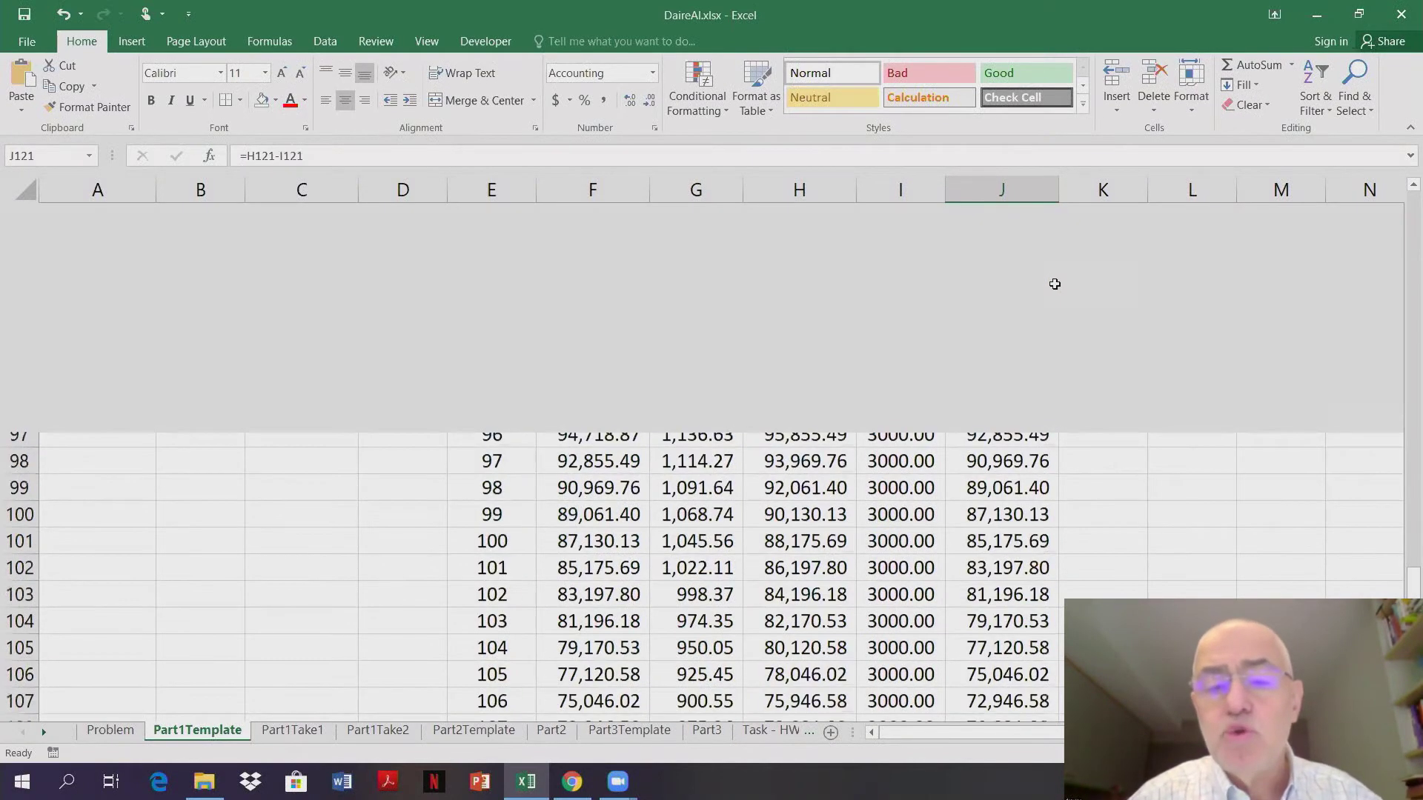
{"action": "key", "text": "Left"}
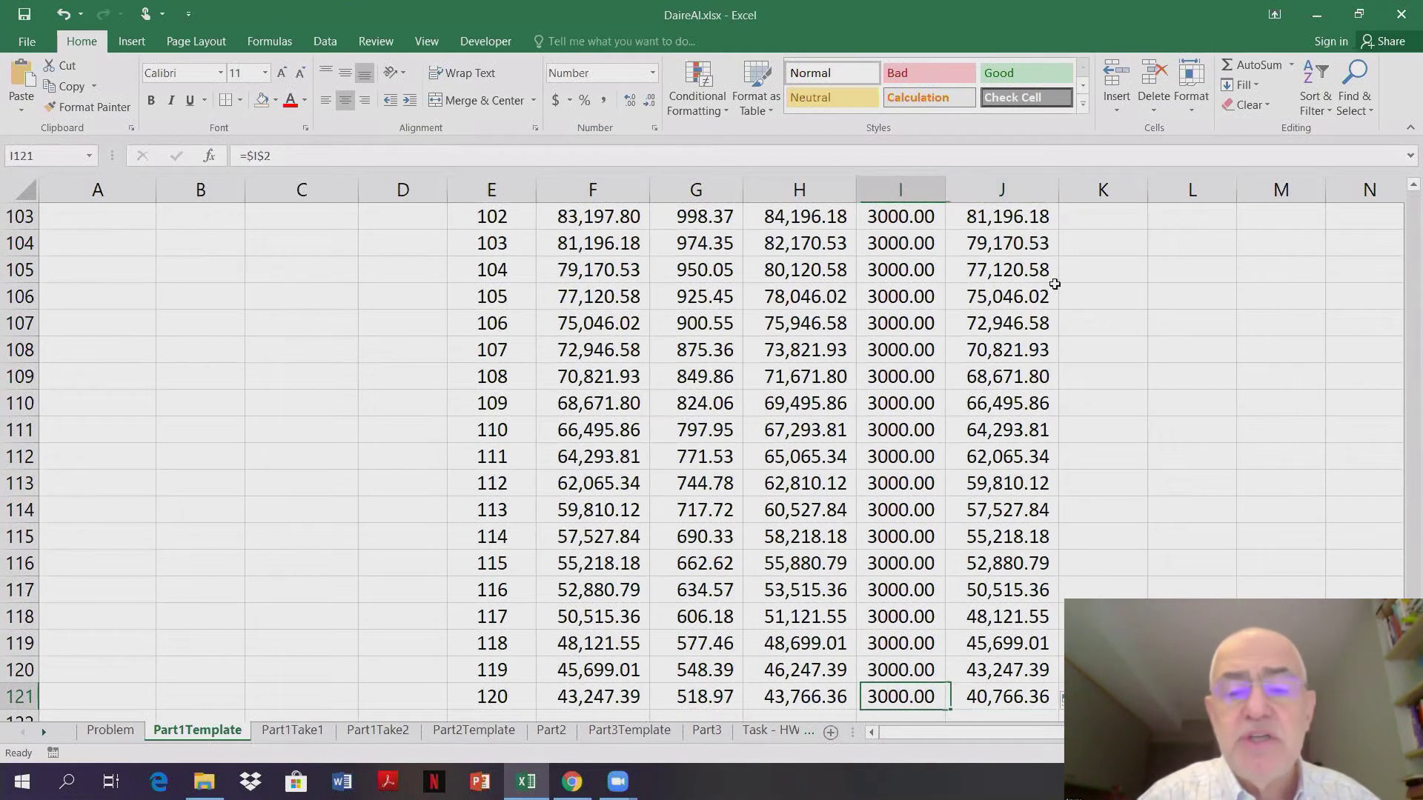
{"action": "key", "text": "Left"}
{"action": "key", "text": "Left"}
{"action": "key", "text": "Left"}
{"action": "key", "text": "Left"}
{"action": "key", "text": "Right"}
{"action": "key", "text": "Right"}
{"action": "key", "text": "Right"}
{"action": "key", "text": "Right"}
{"action": "key", "text": "Right"}
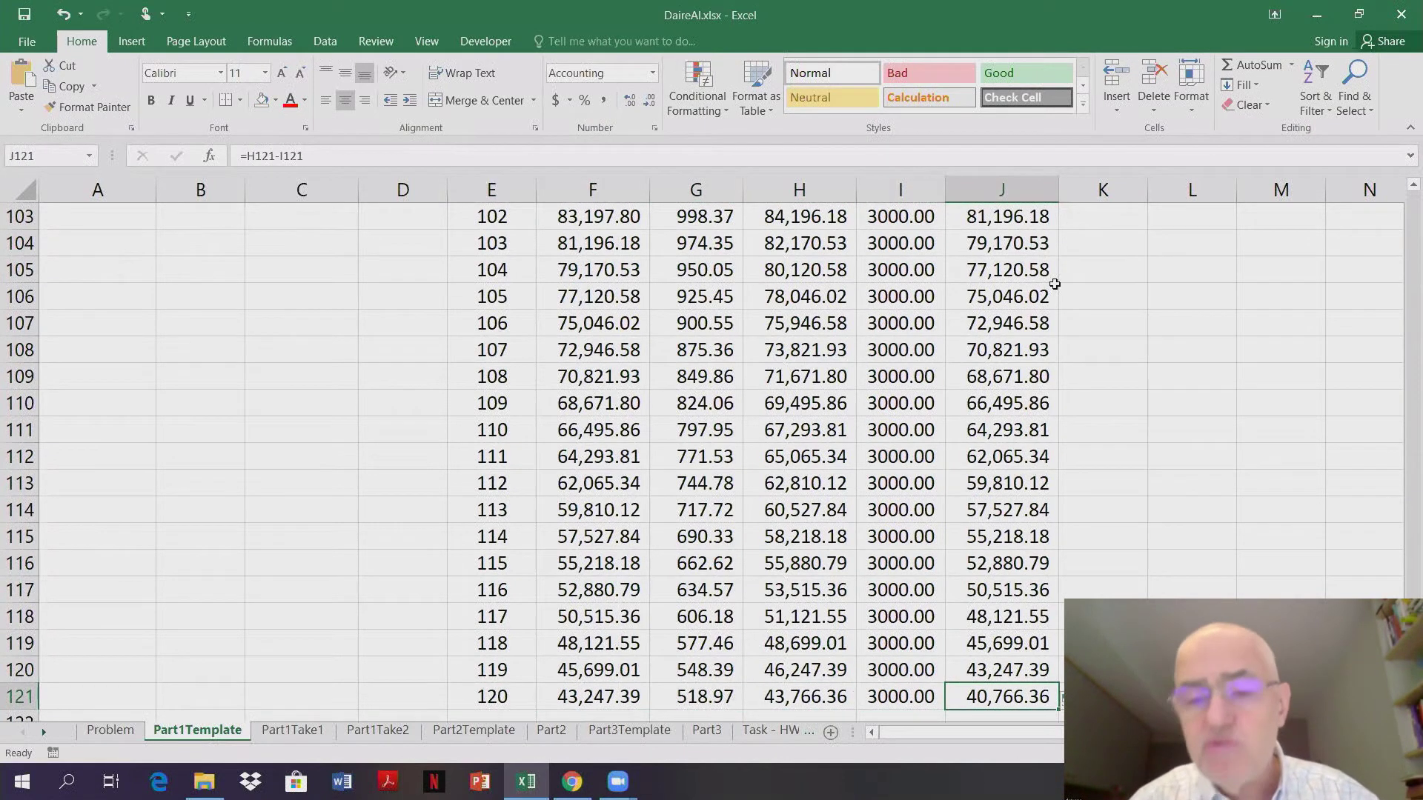
{"action": "key", "text": "ctrl+Up"}
{"action": "key", "text": "Down"}
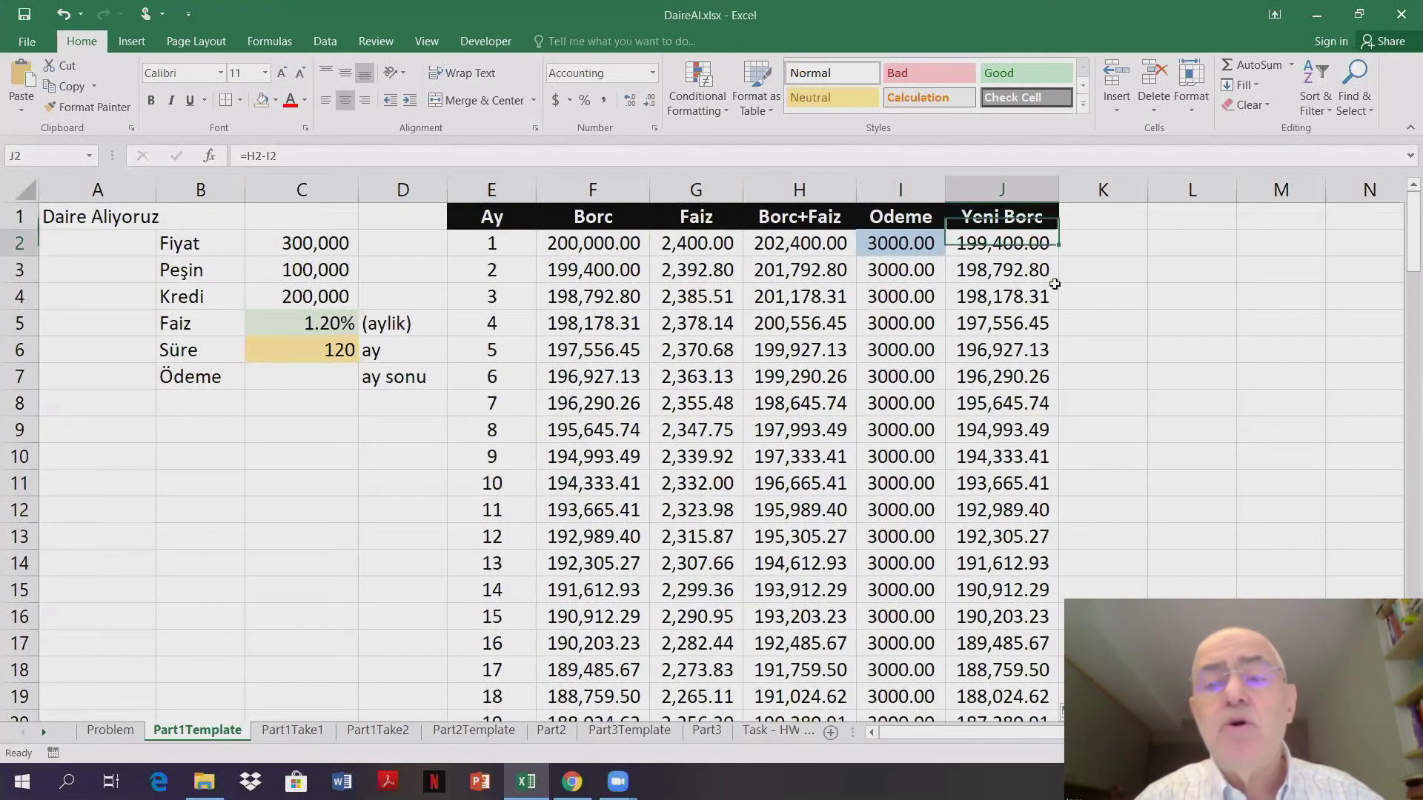
{"action": "key", "text": "Left"}
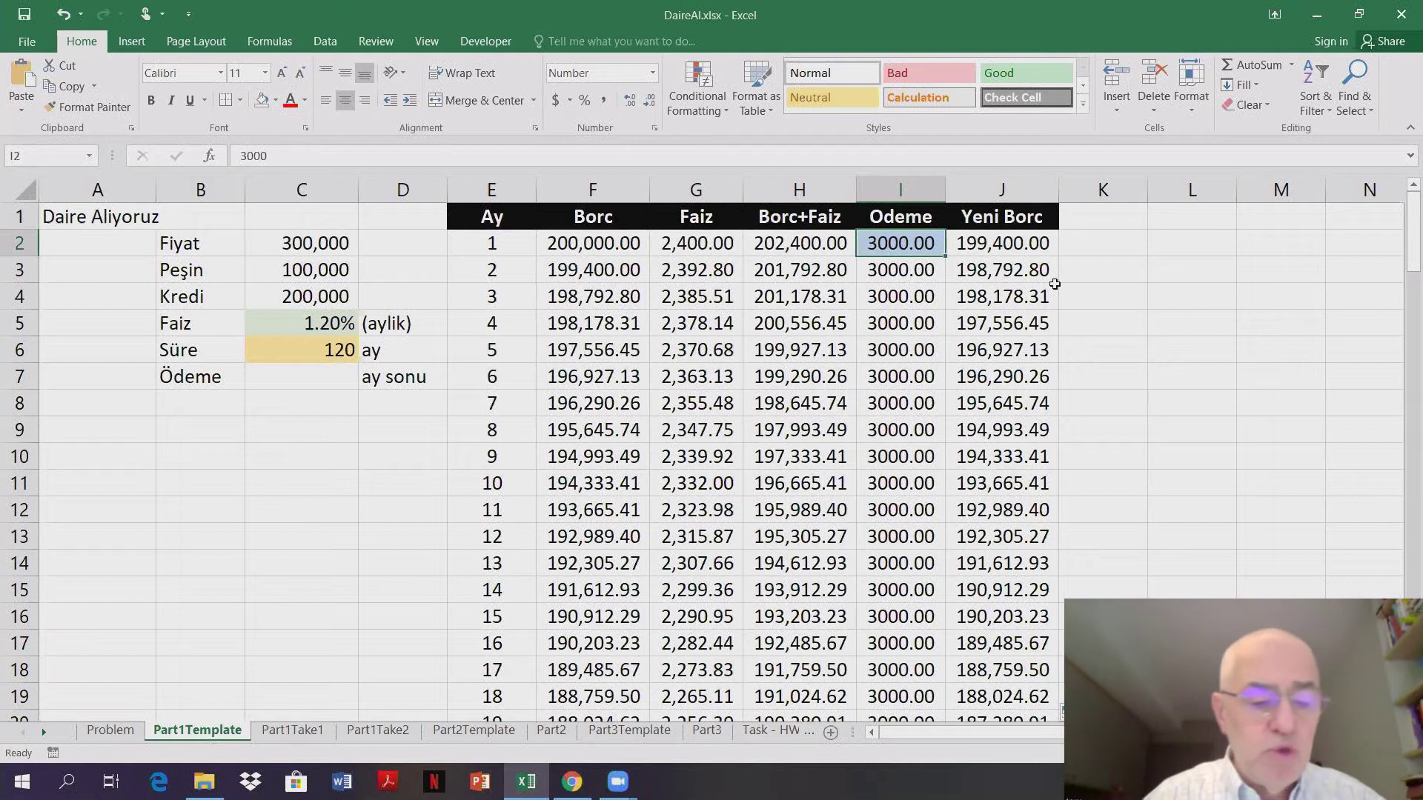
- Try a 3500 payment in I2 and find where the balance turns negative
{"action": "type", "text": "3500"}
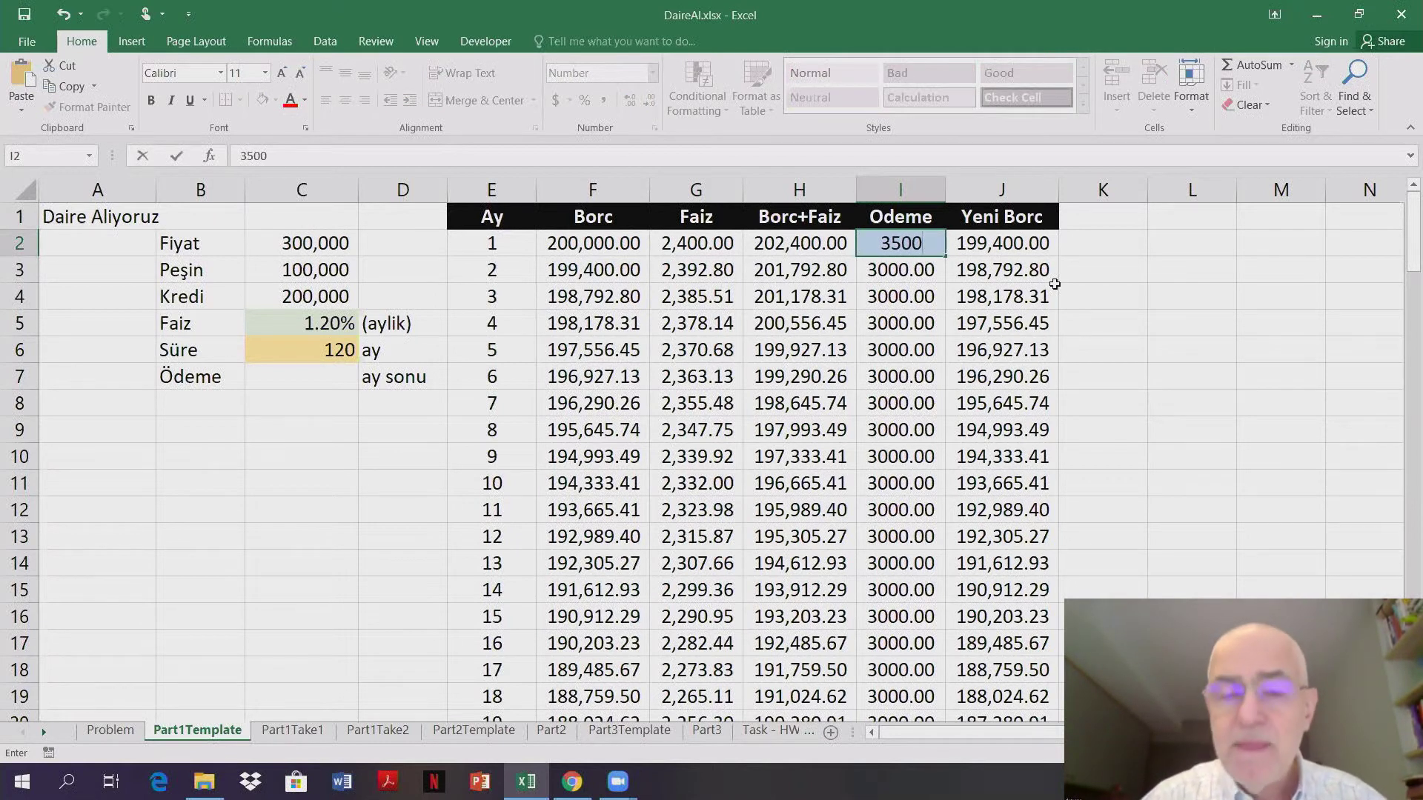
{"action": "key", "text": "Return"}
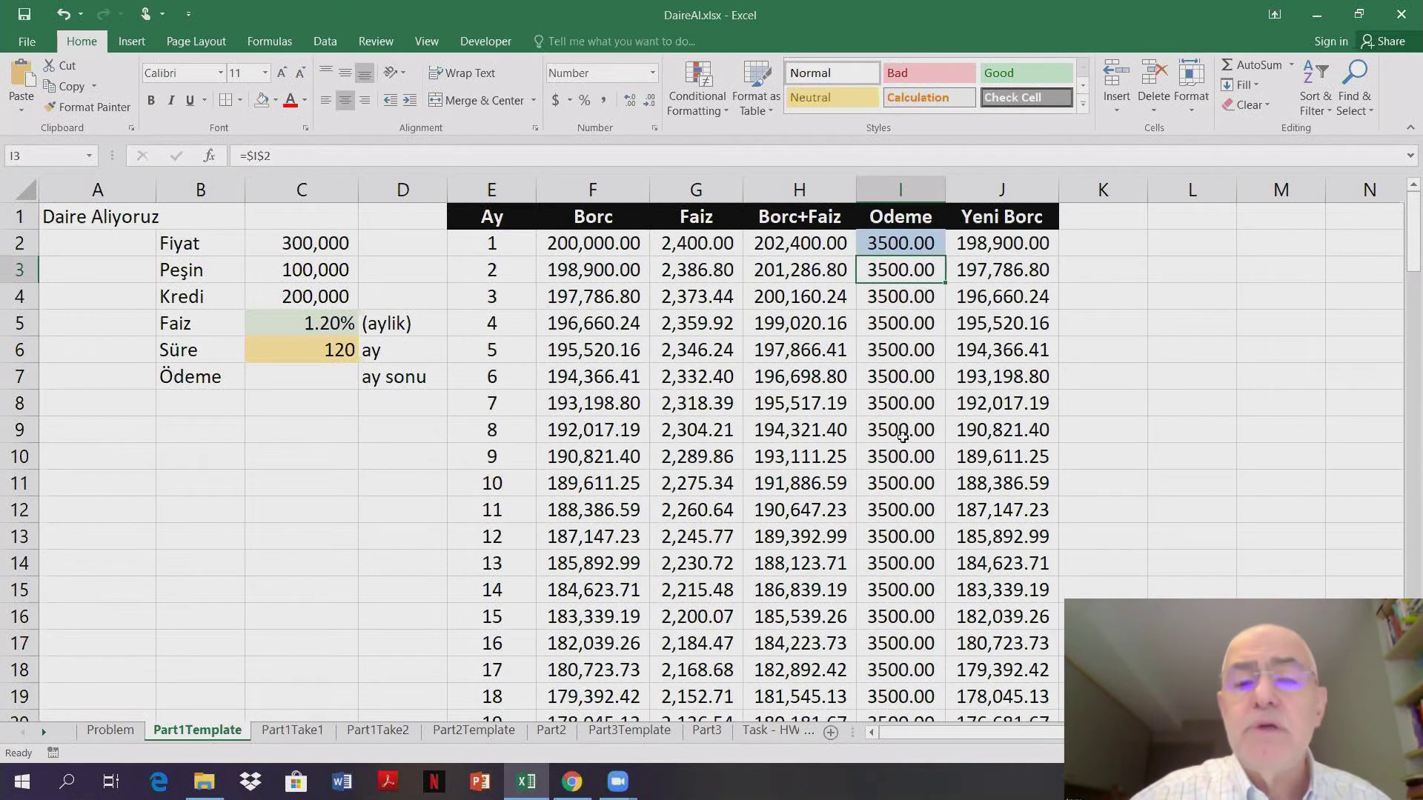
{"action": "left_click", "coordinate": [903, 243]}
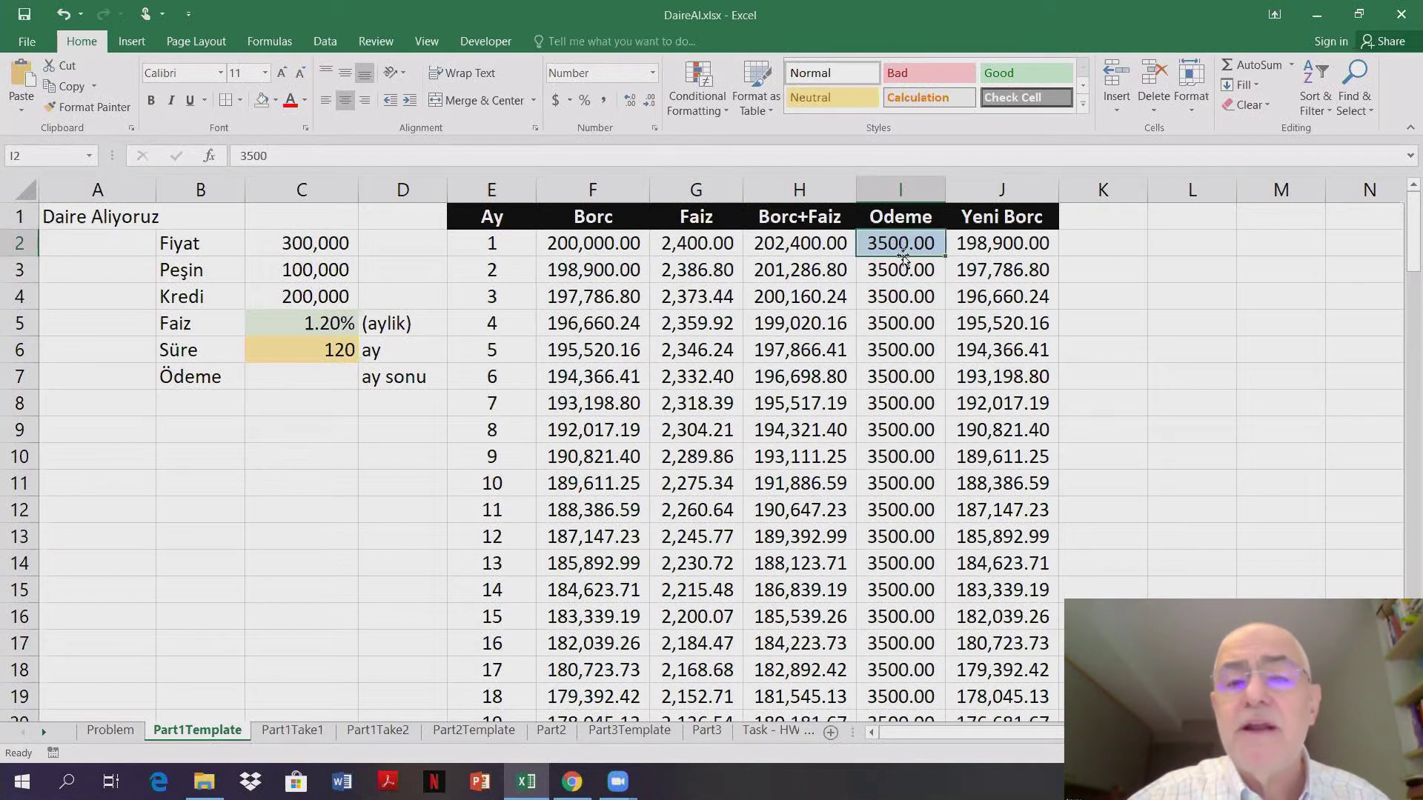
{"action": "left_click", "coordinate": [979, 244]}
{"action": "key", "text": "ctrl+Down"}
{"action": "key", "text": "Up"}
{"action": "key", "text": "Up"}
{"action": "key", "text": "Up"}
{"action": "key", "text": "Up"}
{"action": "key", "text": "Up"}
{"action": "key", "text": "Up"}
{"action": "key", "text": "Up"}
{"action": "key", "text": "Up"}
{"action": "key", "text": "Down"}
{"action": "key", "text": "Down"}
{"action": "key", "text": "Down"}
{"action": "key", "text": "Down"}
{"action": "key", "text": "Down"}
{"action": "key", "text": "Down"}
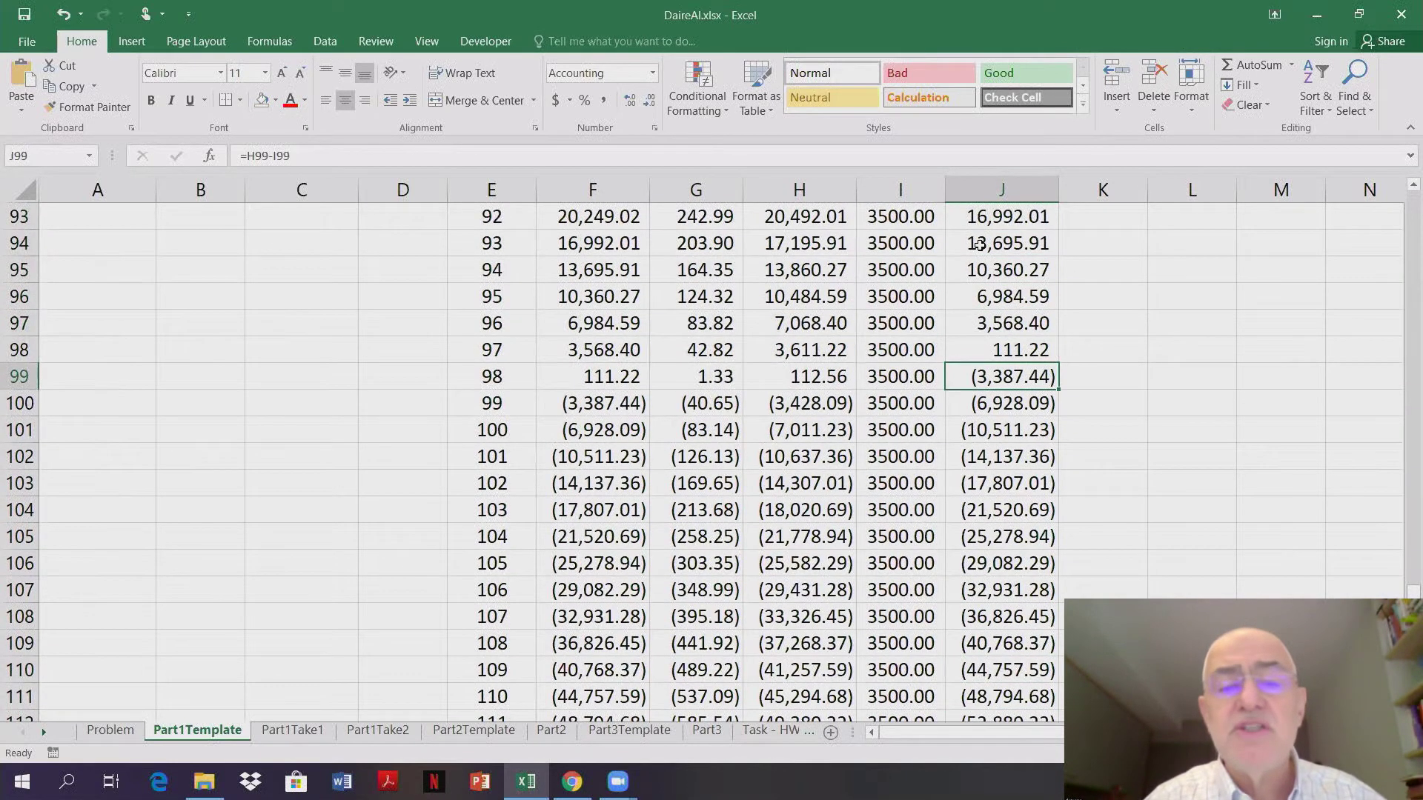
{"action": "key", "text": "ctrl+Up"}
{"action": "key", "text": "Down"}
{"action": "key", "text": "Left"}
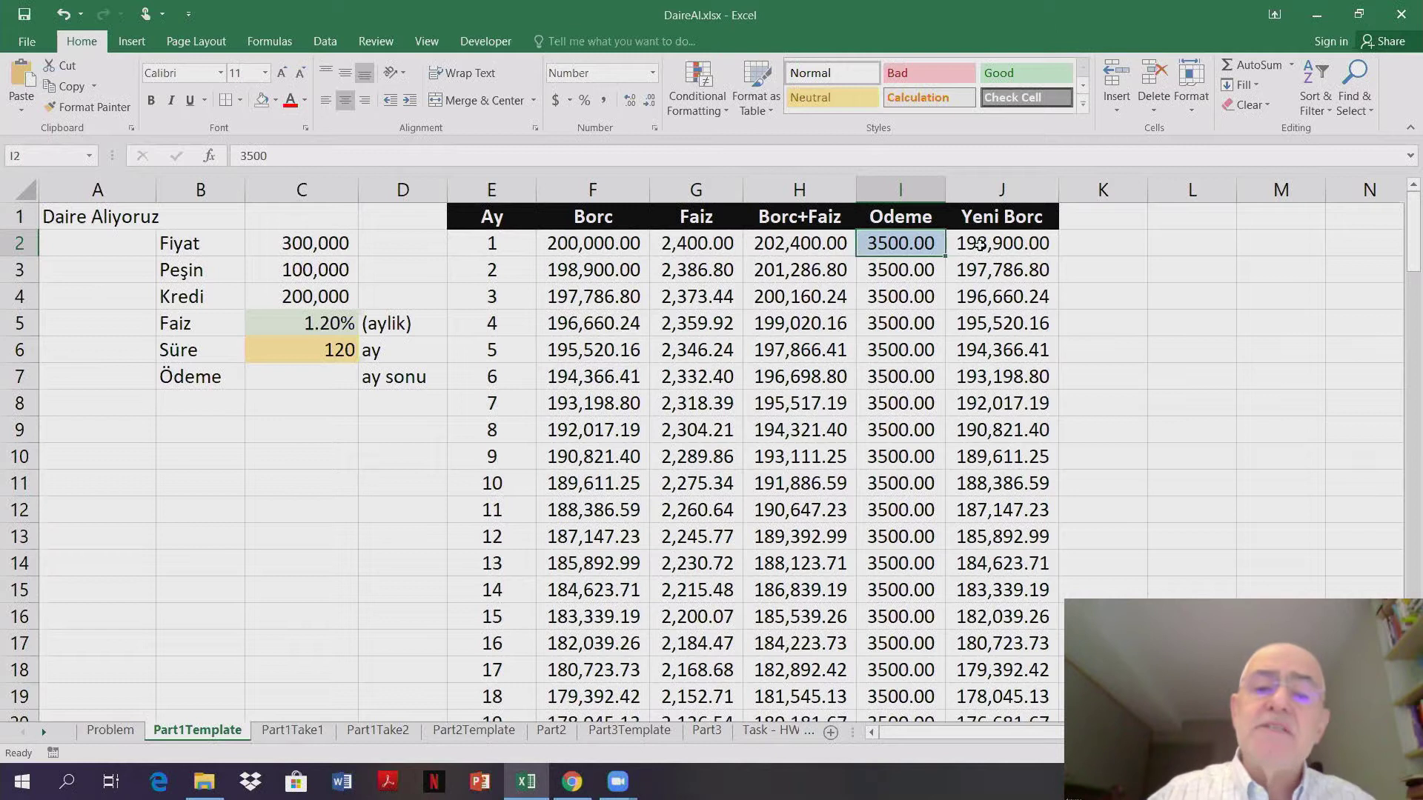
- Change the payment to 3250 and check the balance after month 120
{"action": "type", "text": "3250"}
{"action": "key", "text": "Return"}
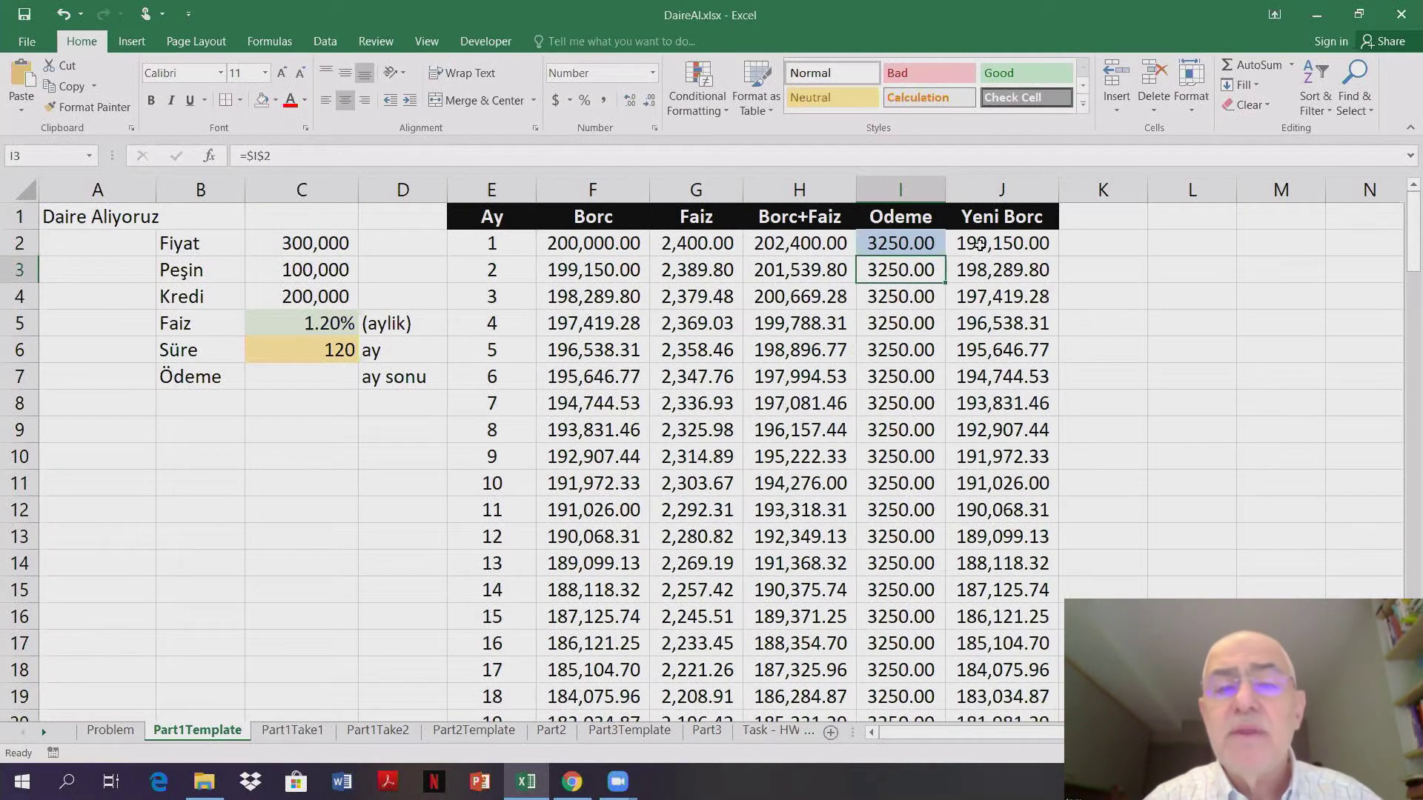
{"action": "key", "text": "Right"}
{"action": "key", "text": "ctrl+Down"}
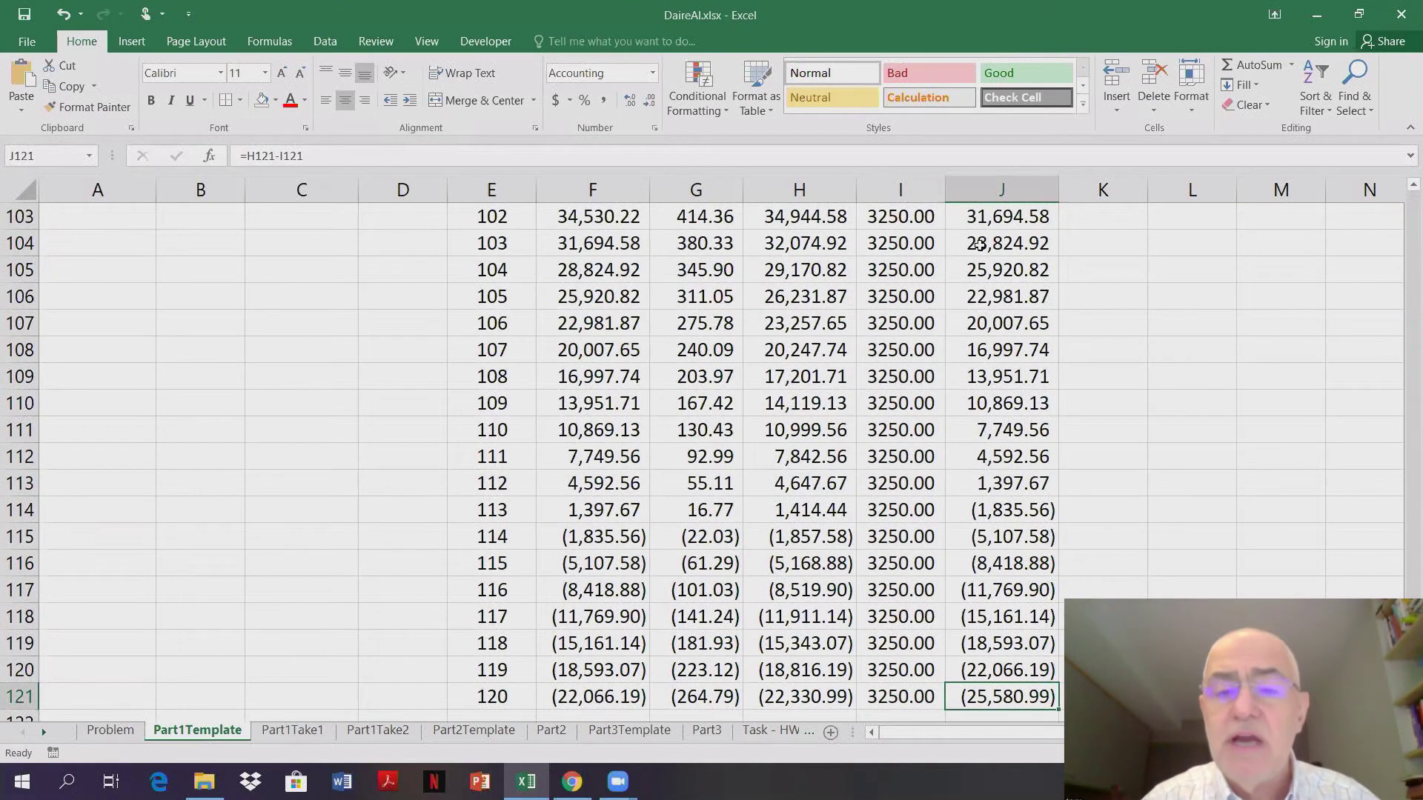
{"action": "key", "text": "ctrl+Up"}
{"action": "key", "text": "Down"}
{"action": "key", "text": "Left"}
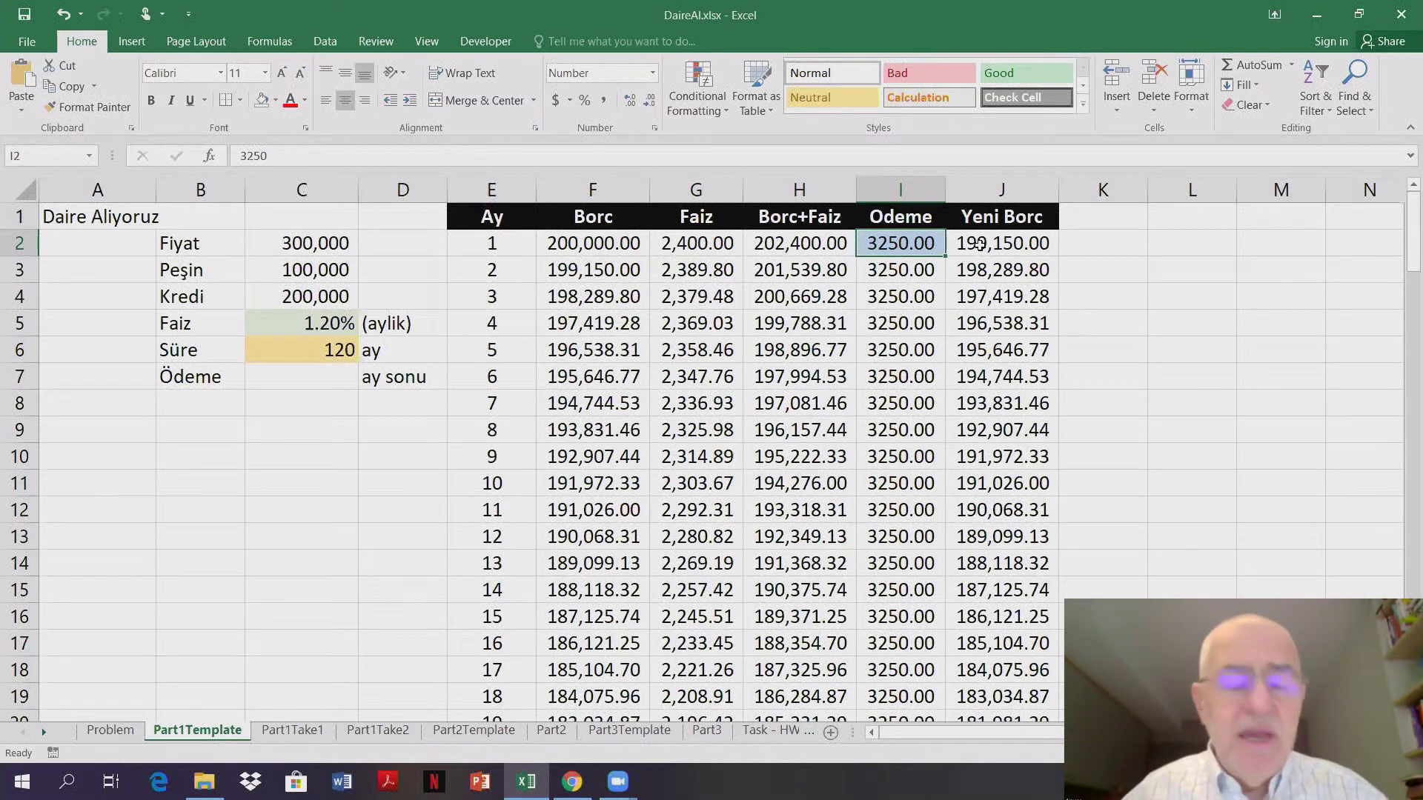
- Set the payment in I2 to 3125 and check the last month's figures
{"action": "type", "text": "3125"}
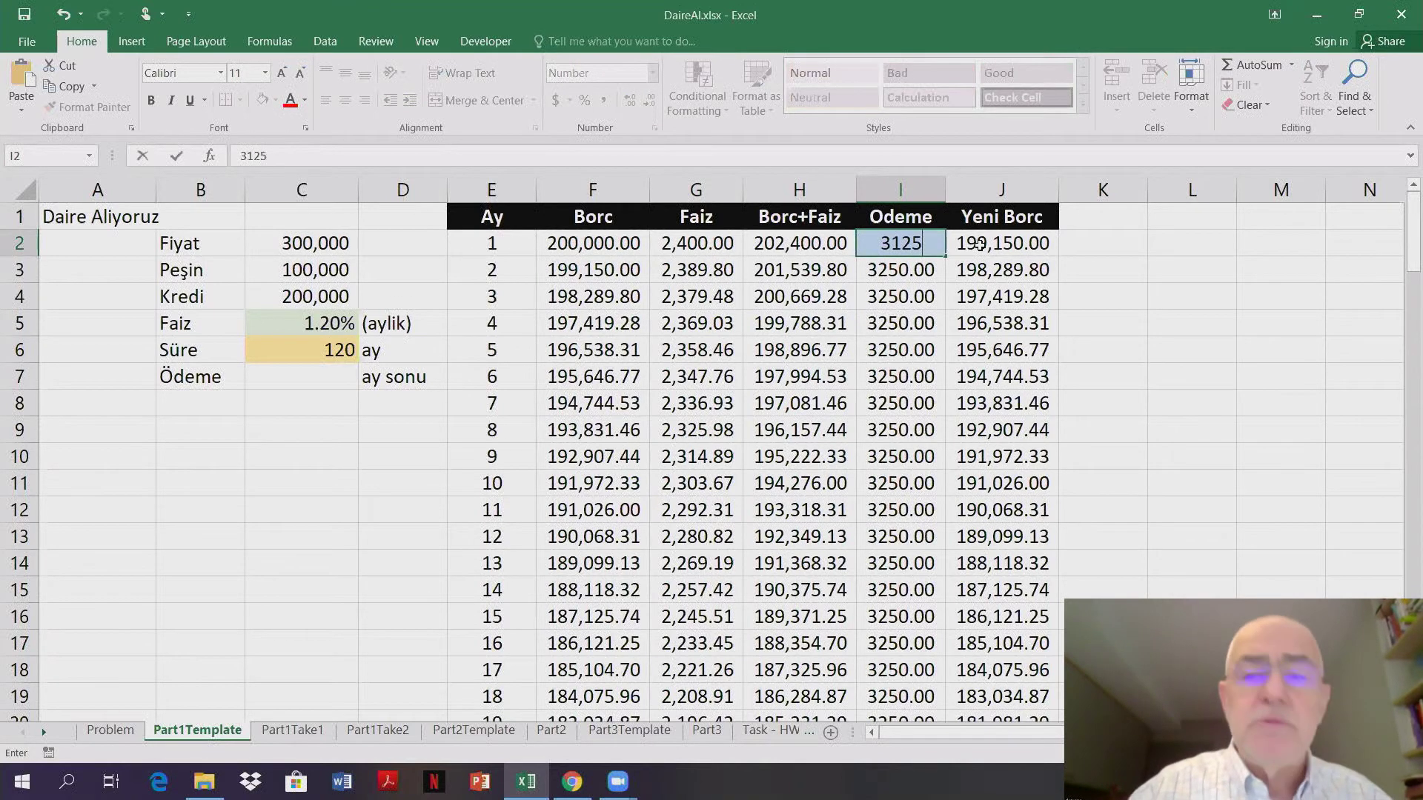
{"action": "key", "text": "Return"}
{"action": "key", "text": "ctrl+Down"}
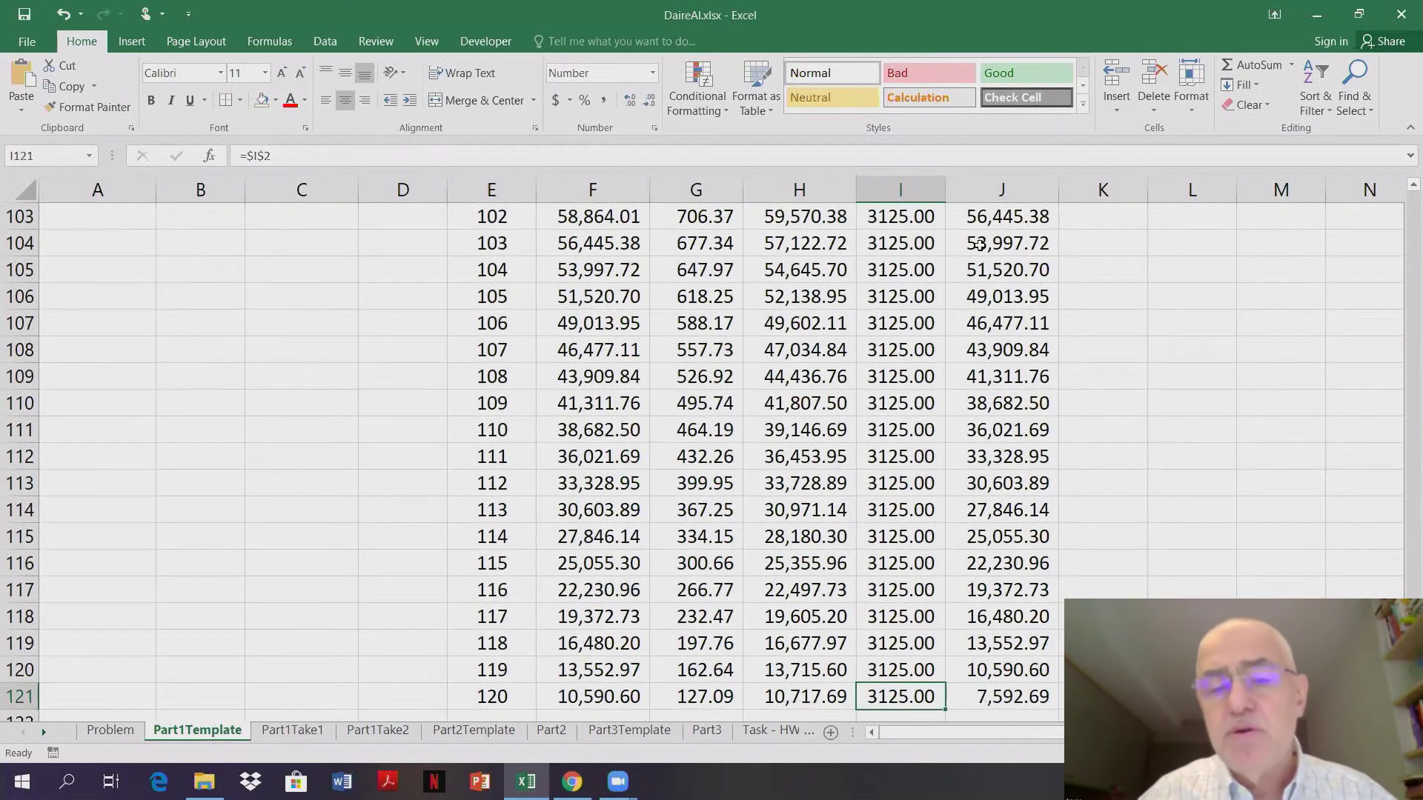
{"action": "key", "text": "ctrl+Up"}
{"action": "key", "text": "Down"}
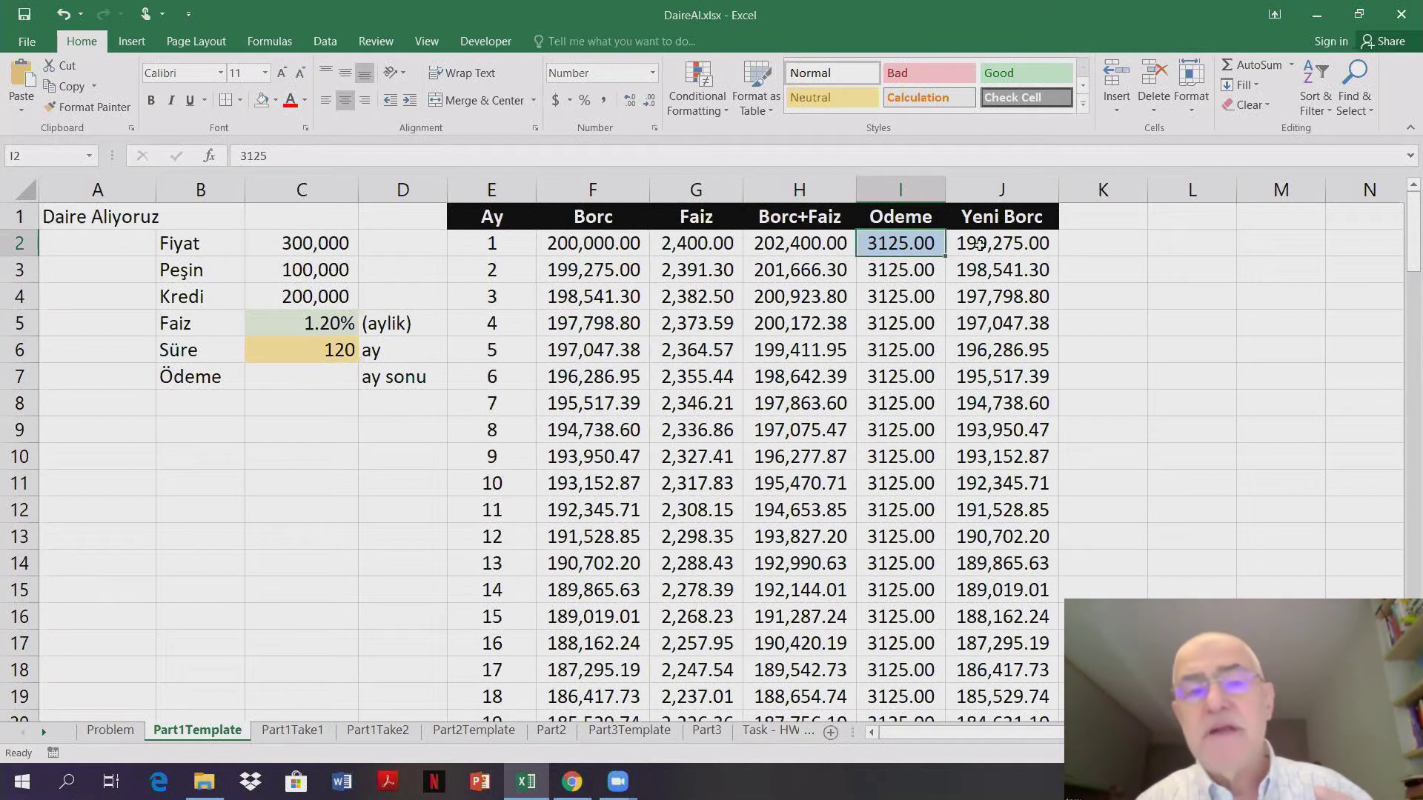
- Select the whole loan table, then confirm J121 shows 7,592.69 still owed
{"action": "key", "text": "ctrl+Left"}
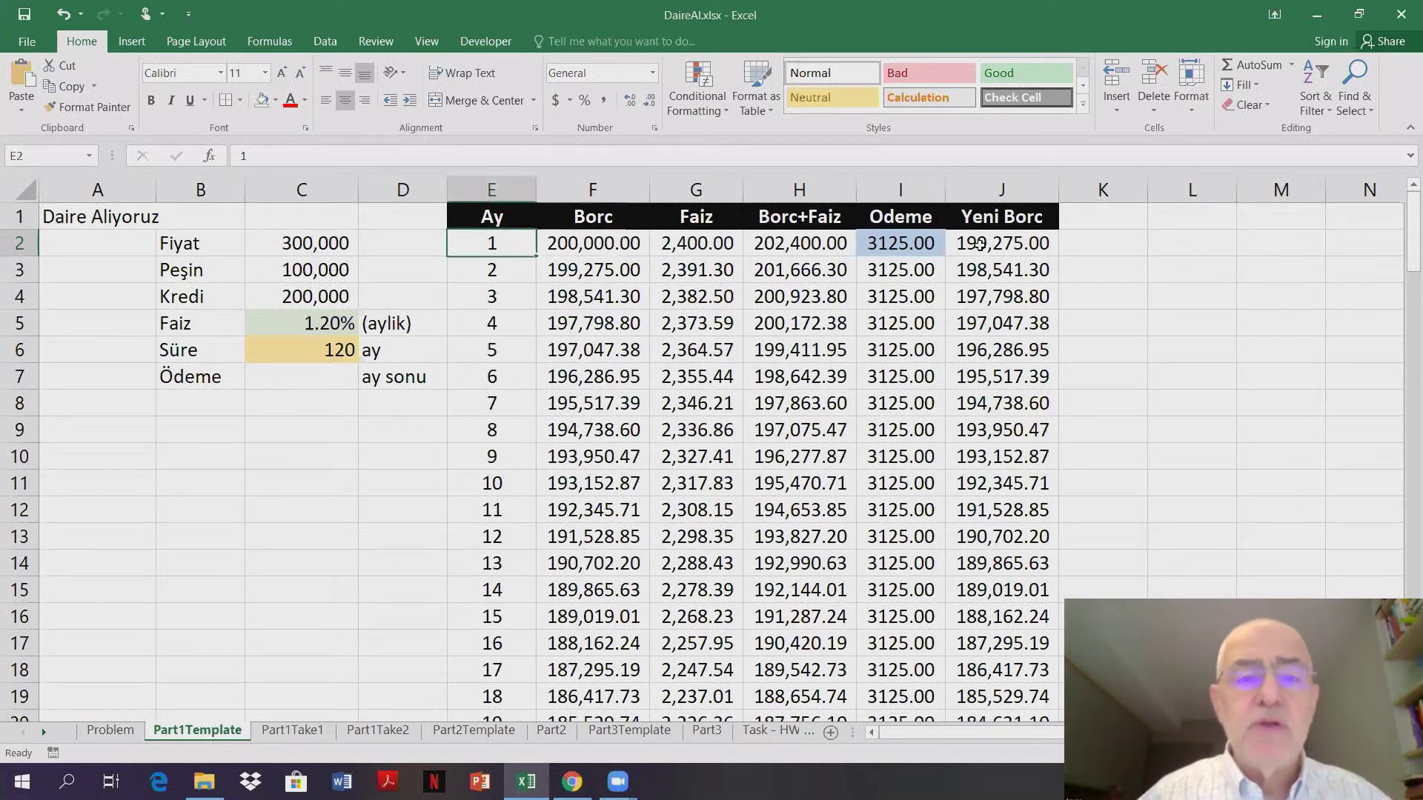
{"action": "key", "text": "ctrl+shift+Right"}
{"action": "key", "text": "ctrl+shift+Down"}
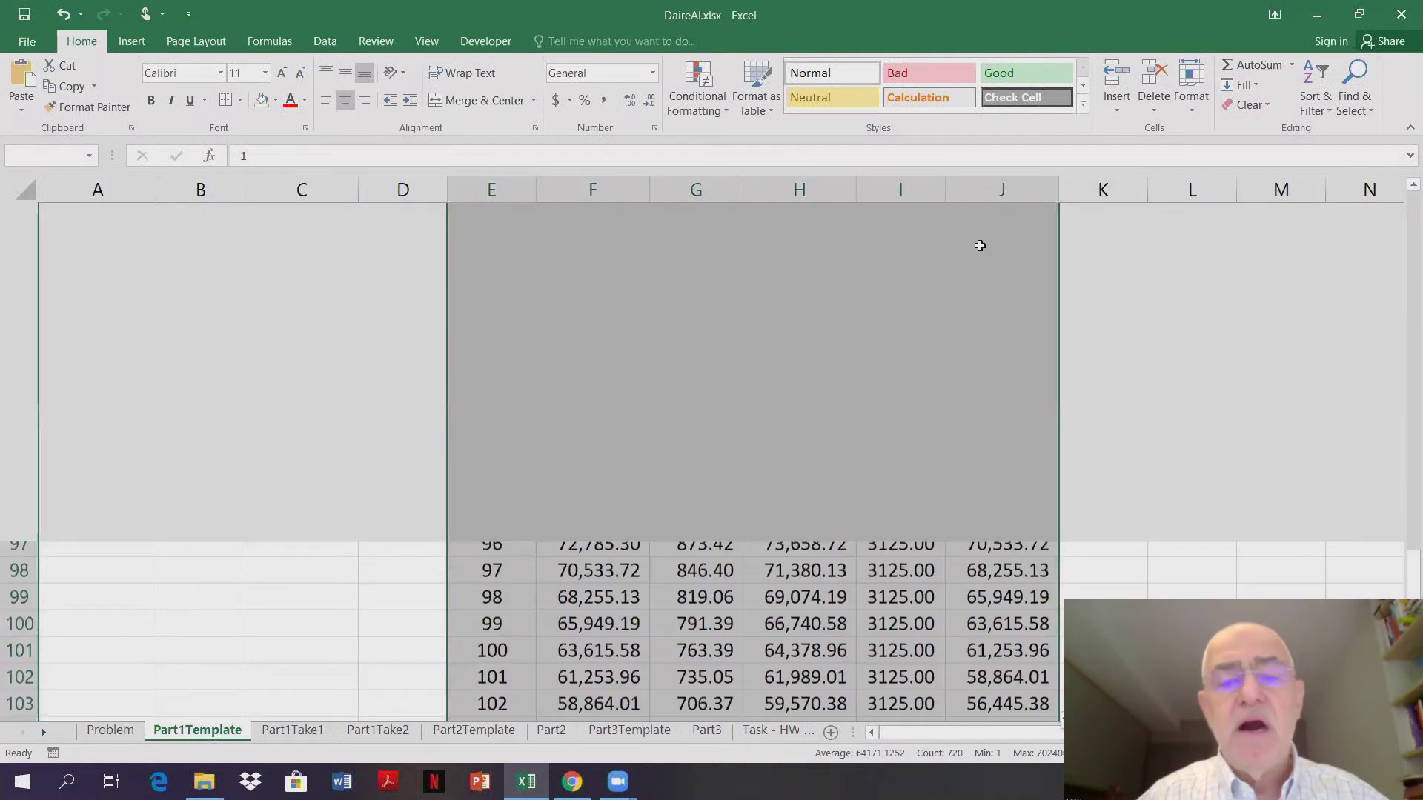
{"action": "key", "text": "ctrl+Up"}
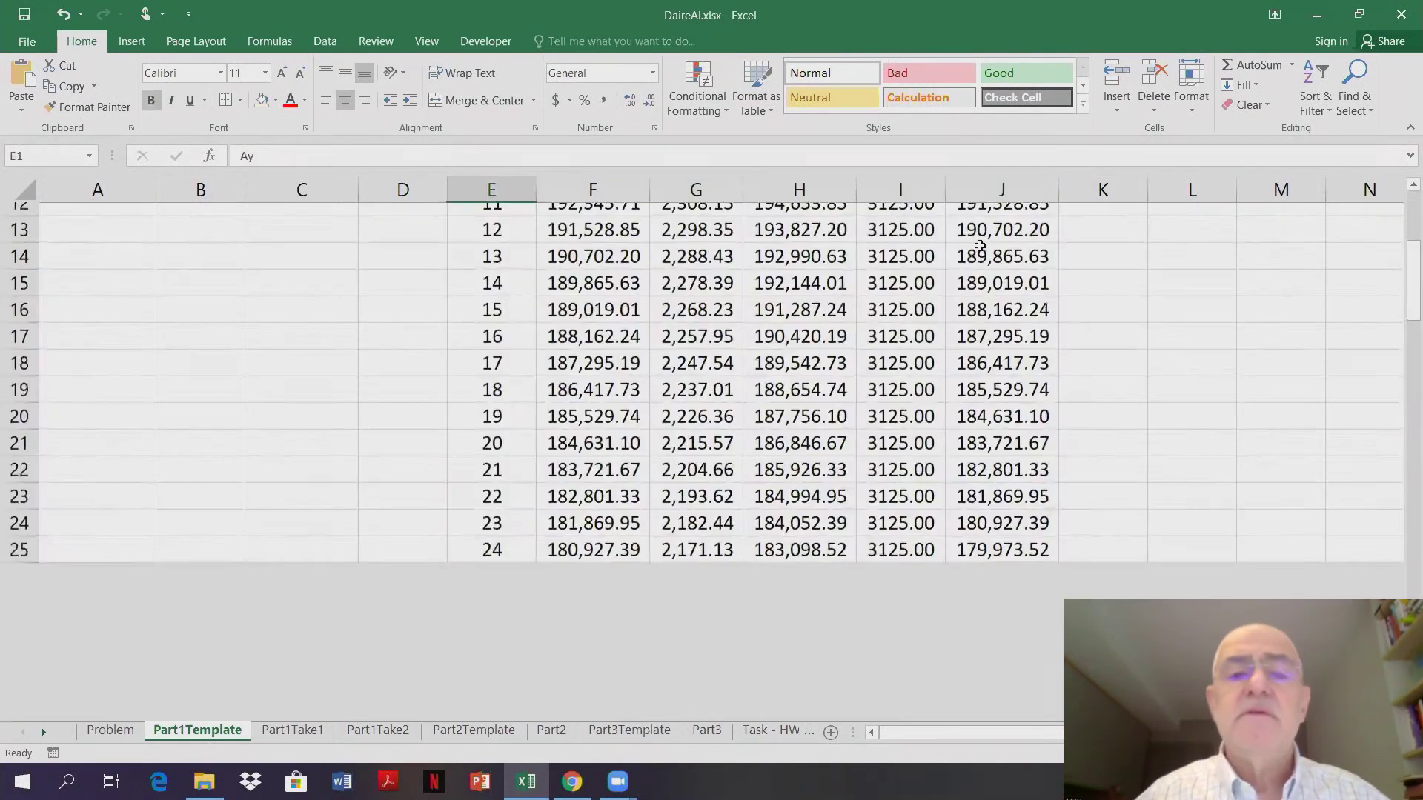
{"action": "key", "text": "Right"}
{"action": "key", "text": "Right"}
{"action": "key", "text": "Right"}
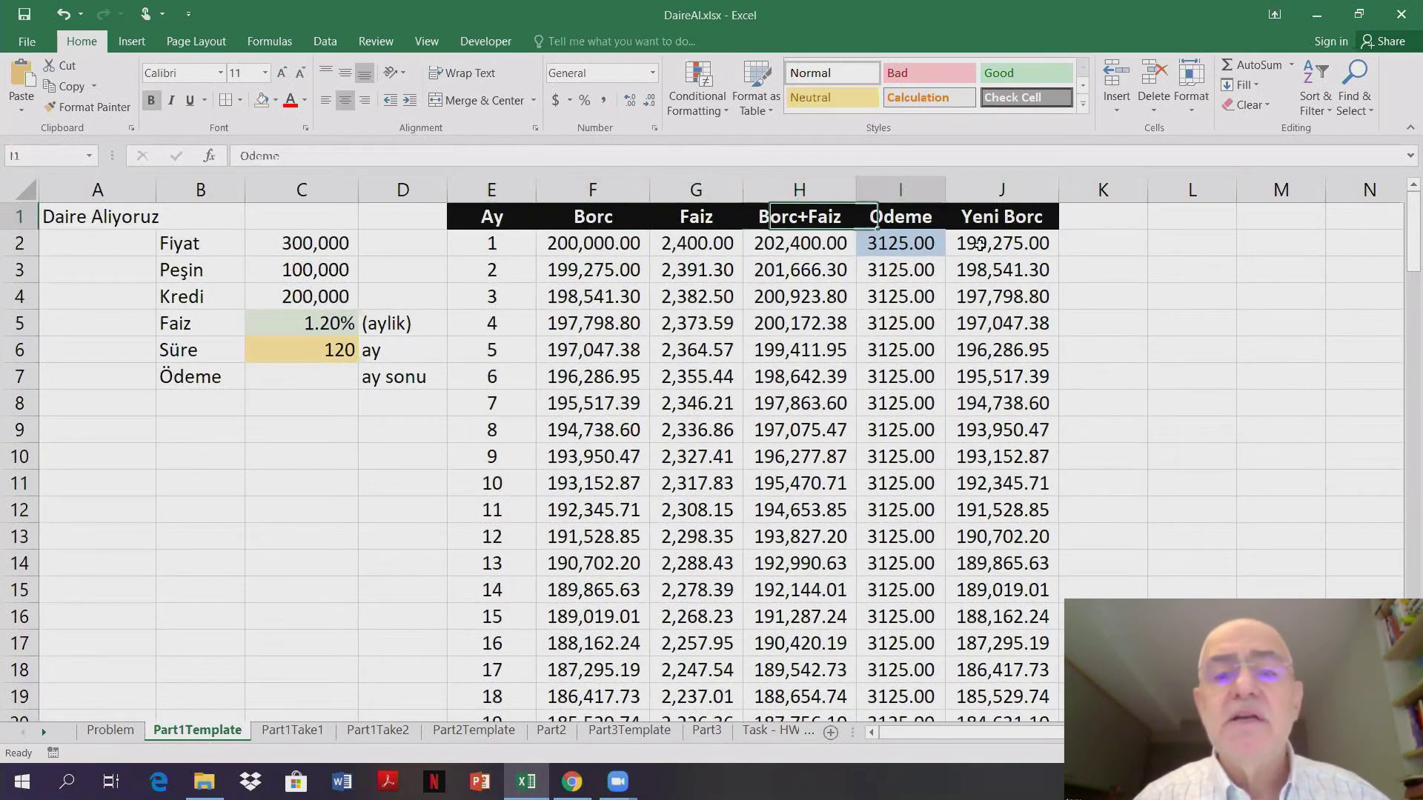
{"action": "key", "text": "Right"}
{"action": "key", "text": "Down"}
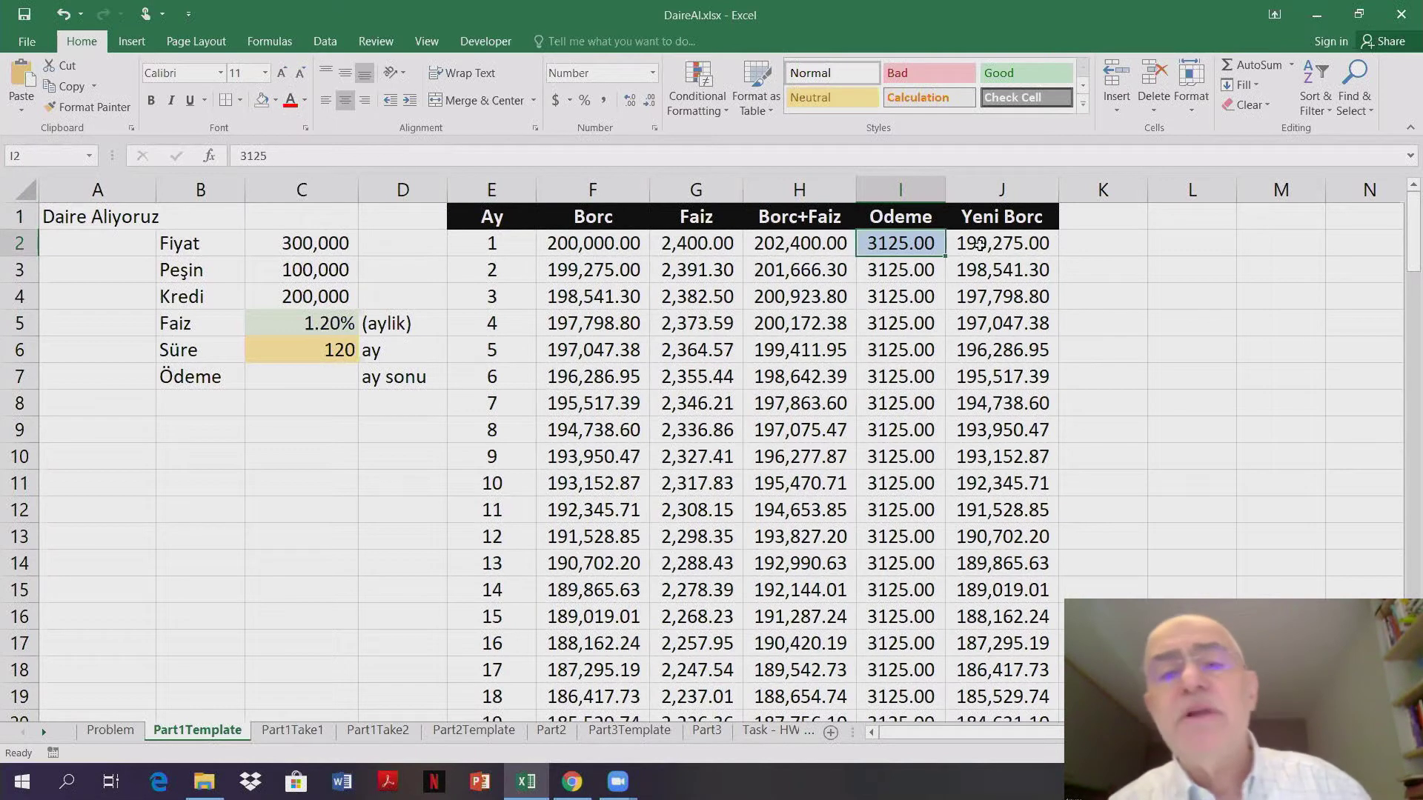
{"action": "key", "text": "Right"}
{"action": "key", "text": "ctrl+Down"}
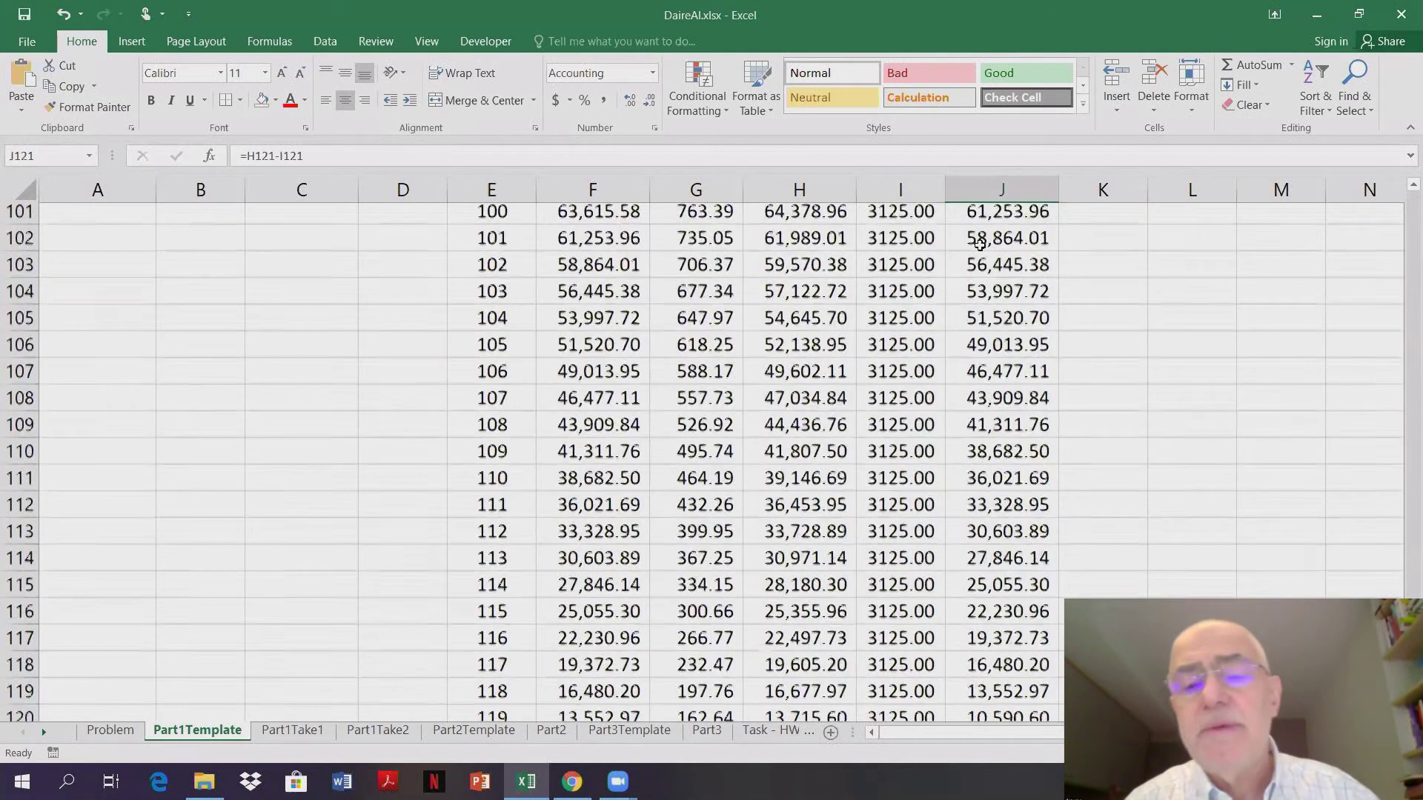
{"action": "key", "text": "ctrl+Up"}
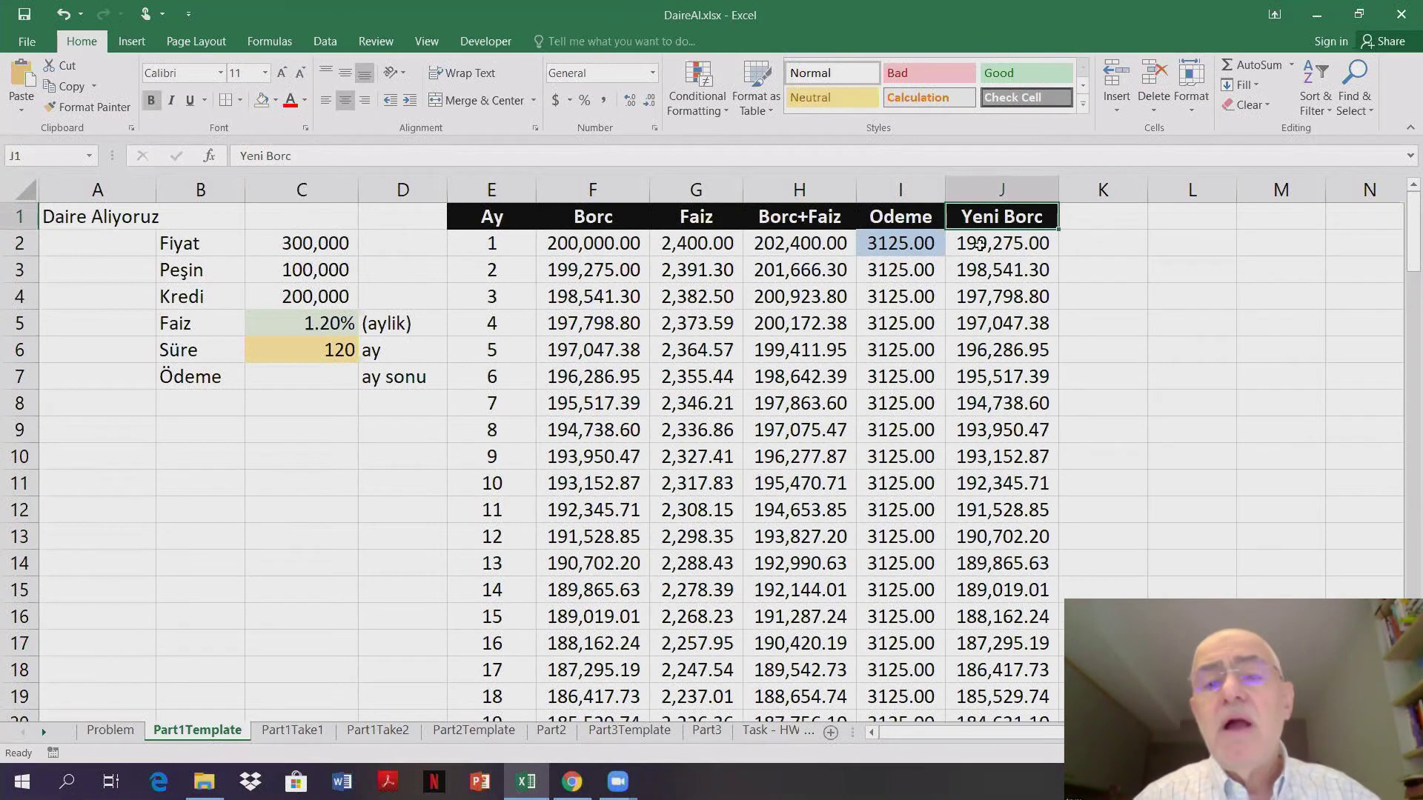
{"action": "key", "text": "Down"}
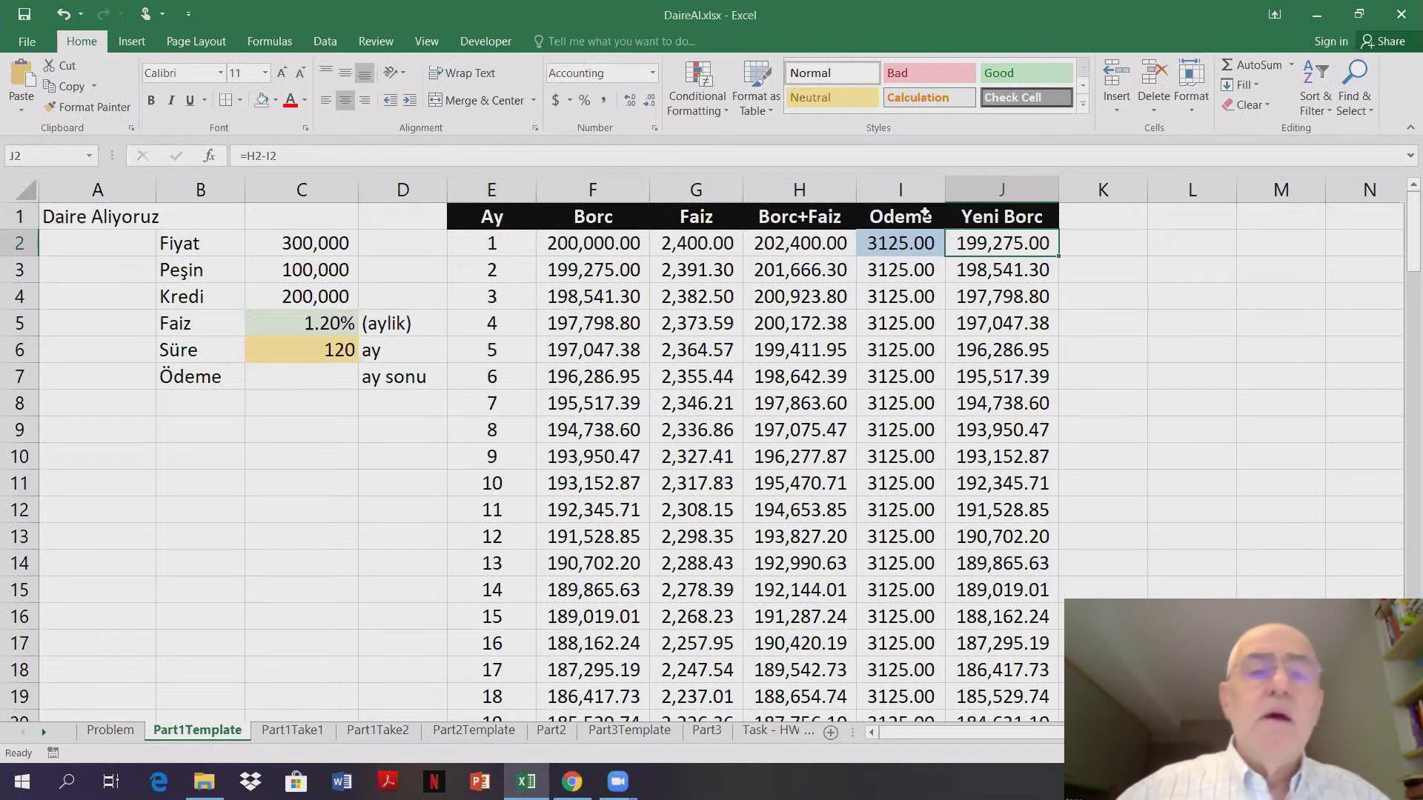
- Run Goal Seek to set J121 to 0 by changing payment cell I2
{"action": "left_click", "coordinate": [327, 42]}
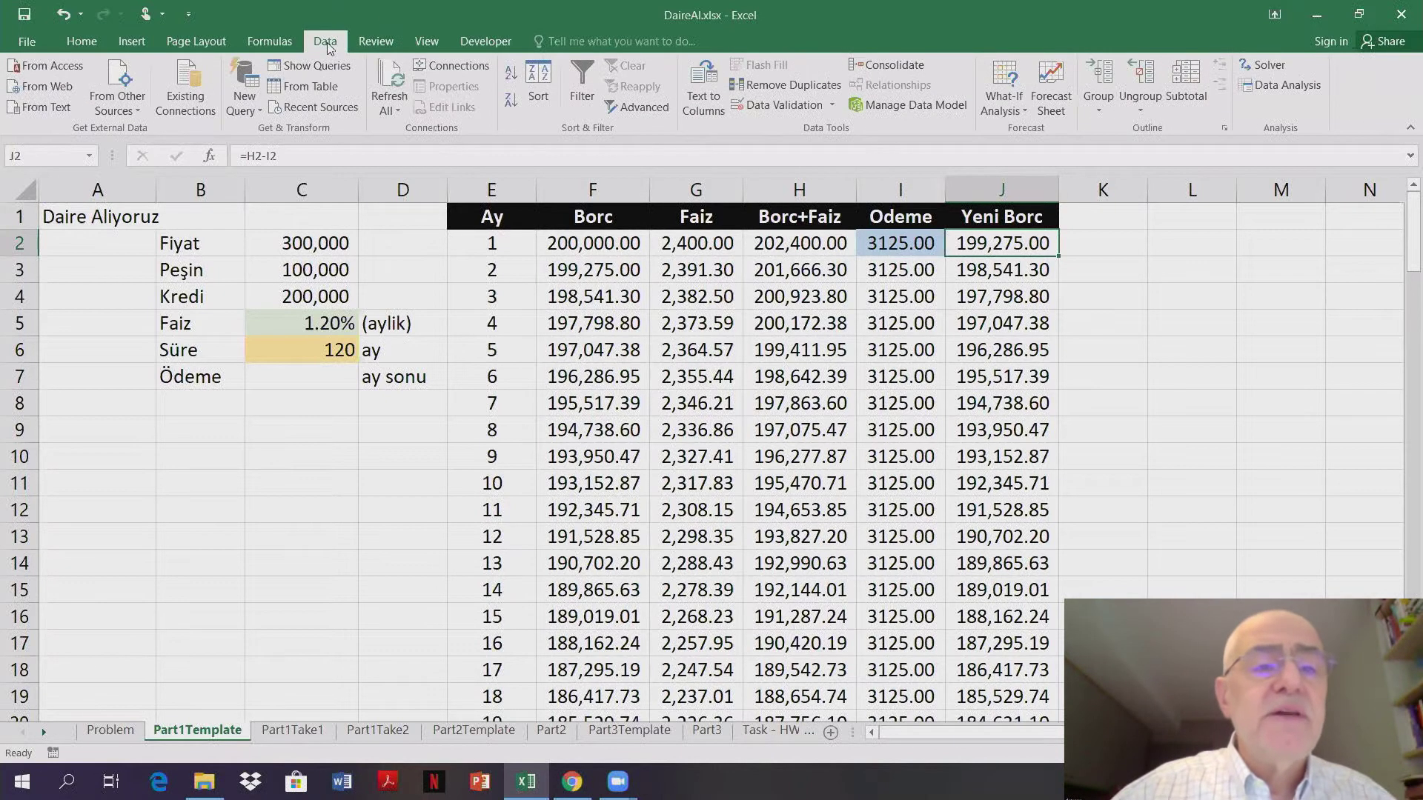
{"action": "left_click", "coordinate": [989, 112]}
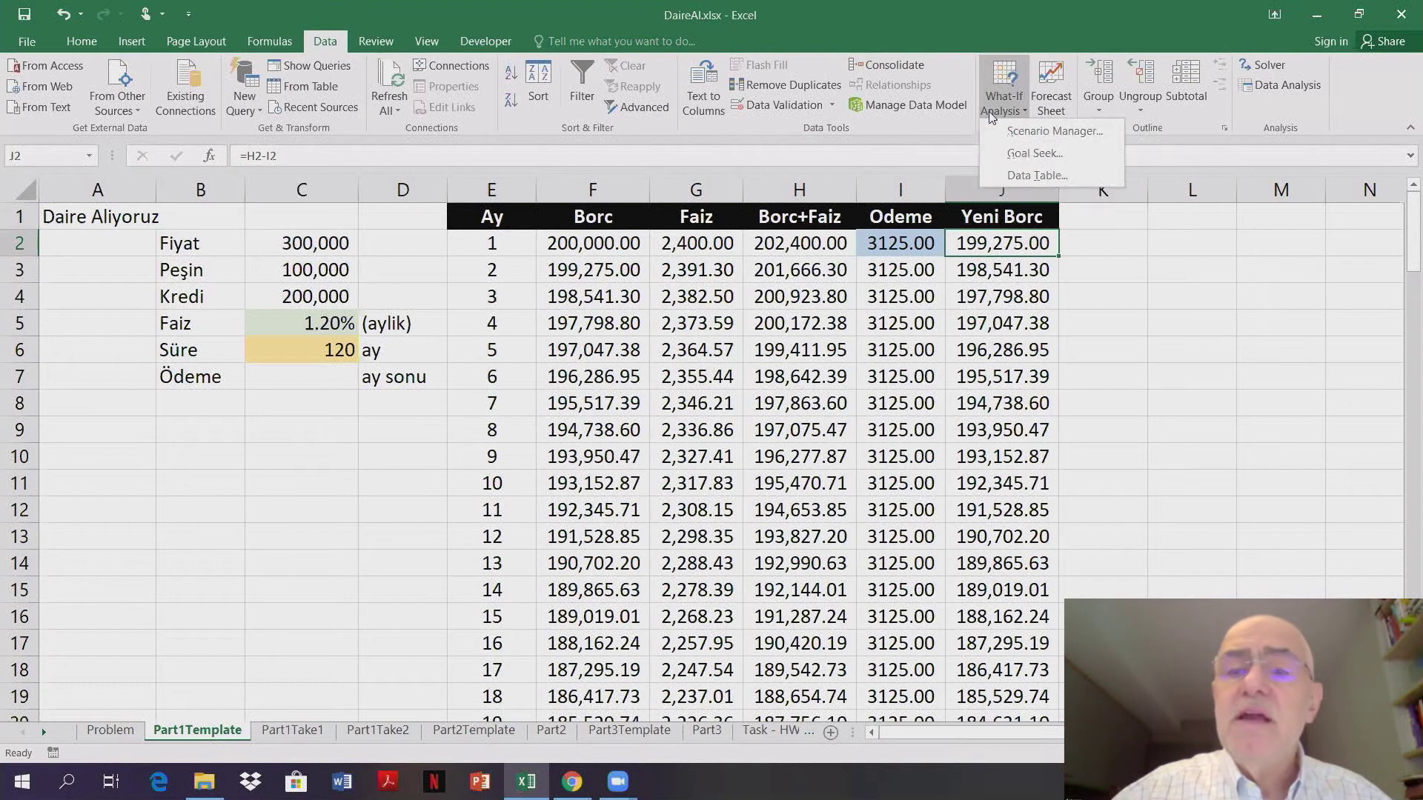
{"action": "left_click", "coordinate": [1038, 153]}
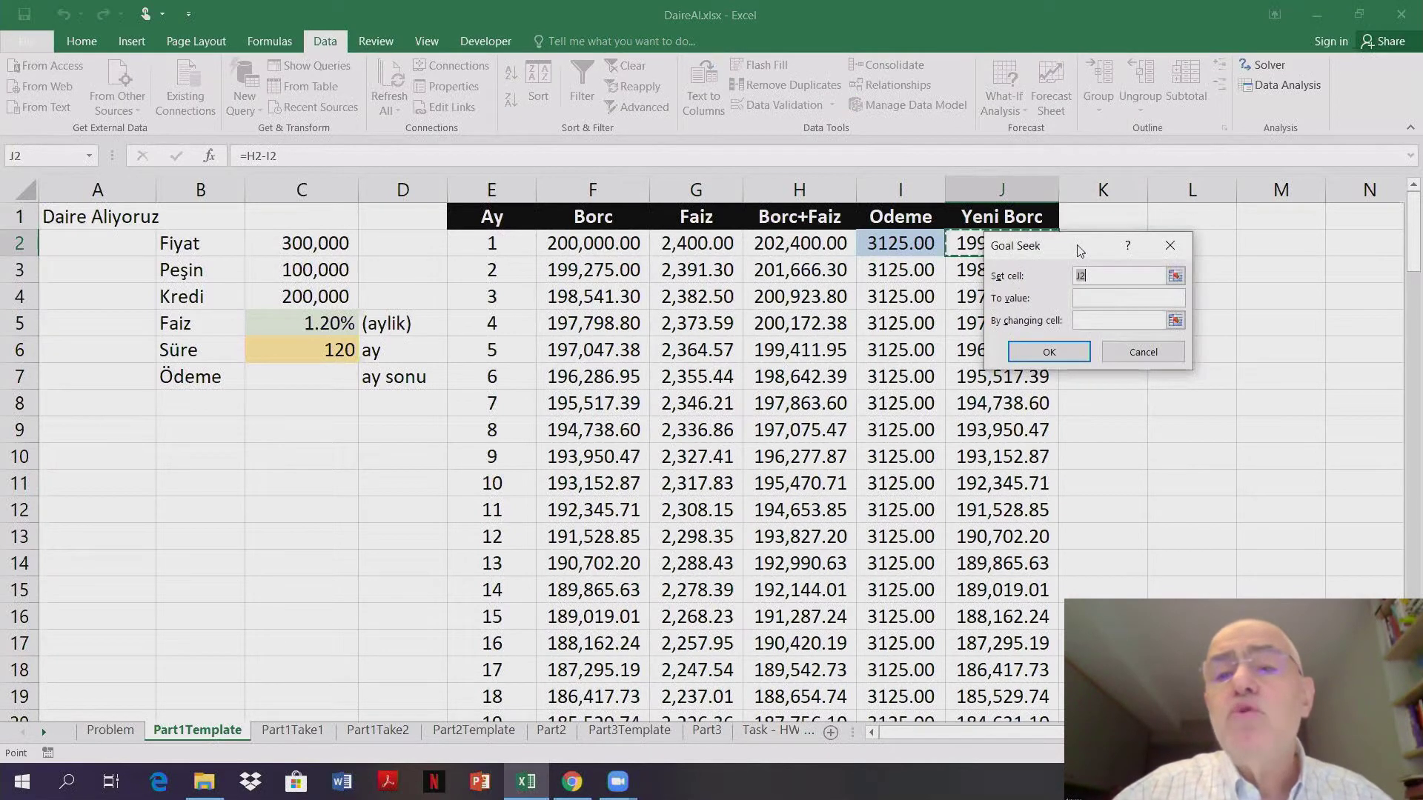
{"action": "left_click_drag", "start_coordinate": [1080, 251], "coordinate": [1163, 241]}
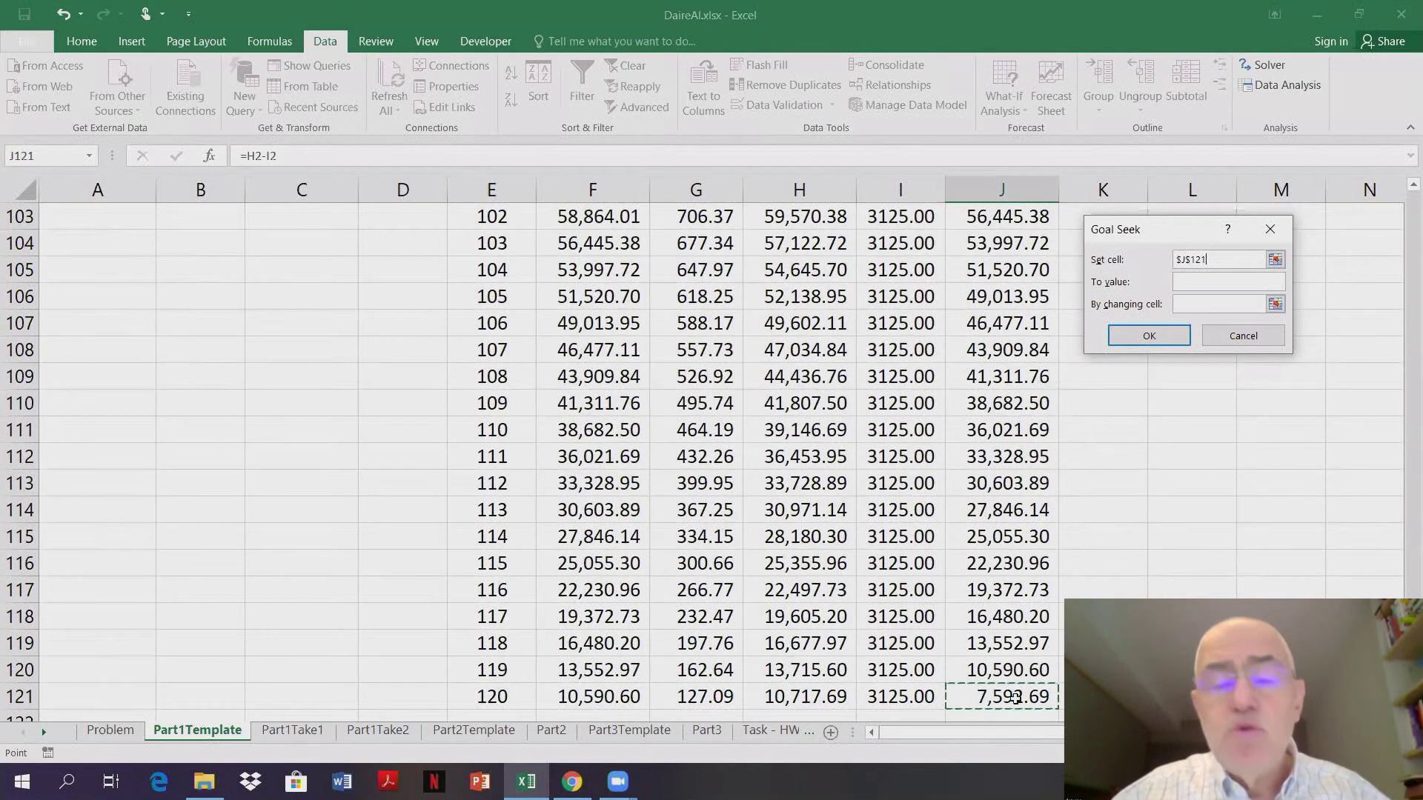
{"action": "left_click", "coordinate": [1182, 281]}
{"action": "type", "text": "0"}
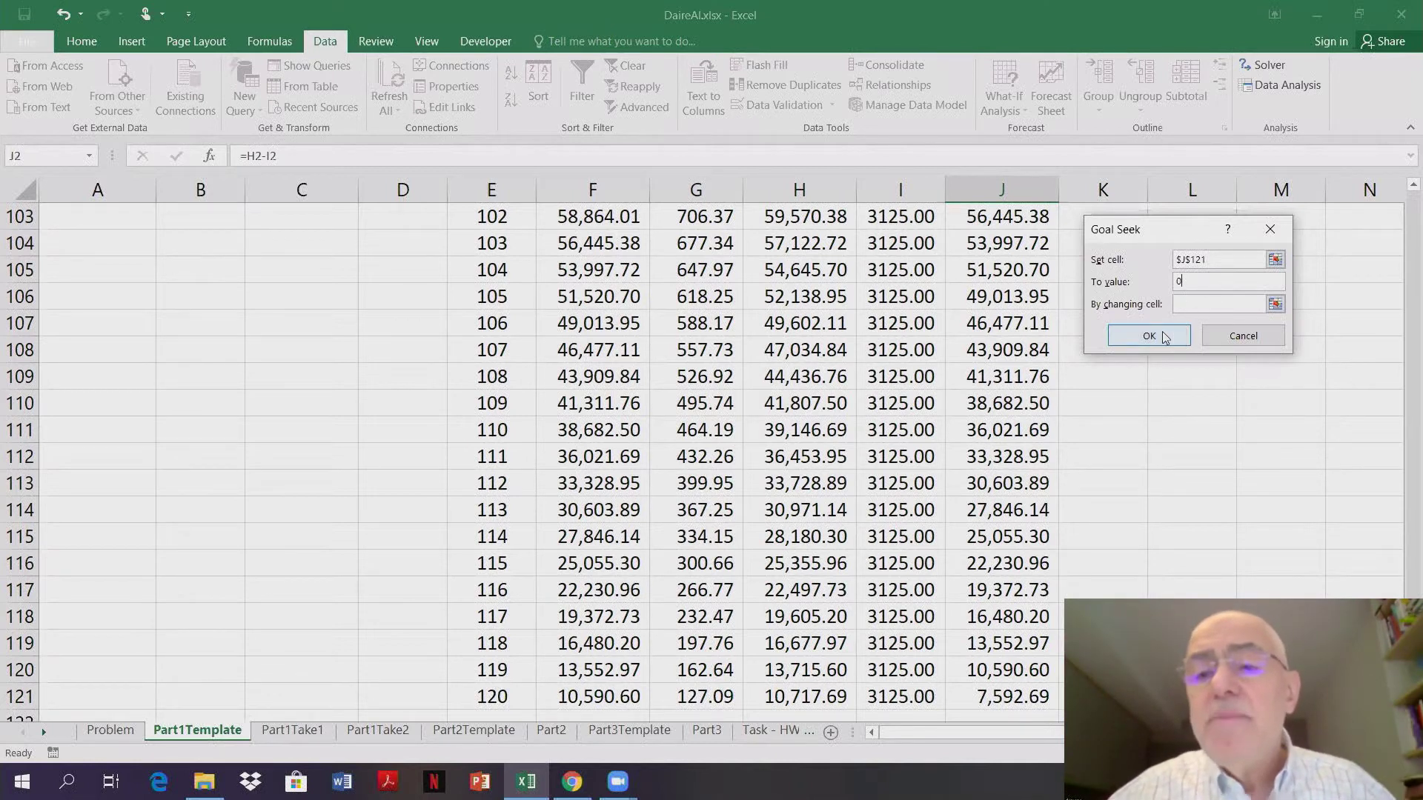
{"action": "left_click", "coordinate": [1197, 310]}
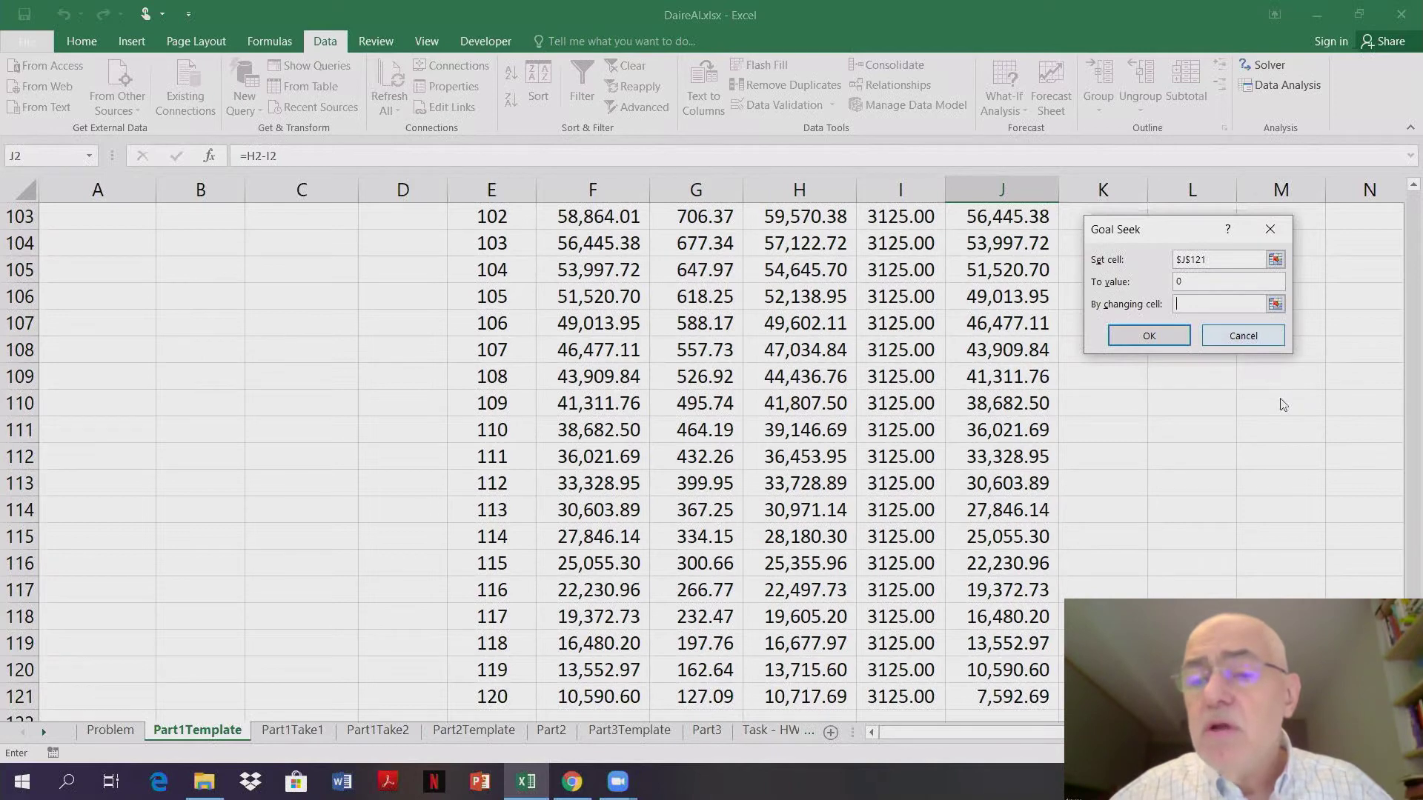
{"action": "scroll", "coordinate": [1283, 405], "scroll_direction": "up", "scroll_amount": 2}
{"action": "scroll", "coordinate": [1282, 405], "scroll_direction": "up", "scroll_amount": 20}
{"action": "scroll", "coordinate": [1282, 404], "scroll_direction": "up", "scroll_amount": 7}
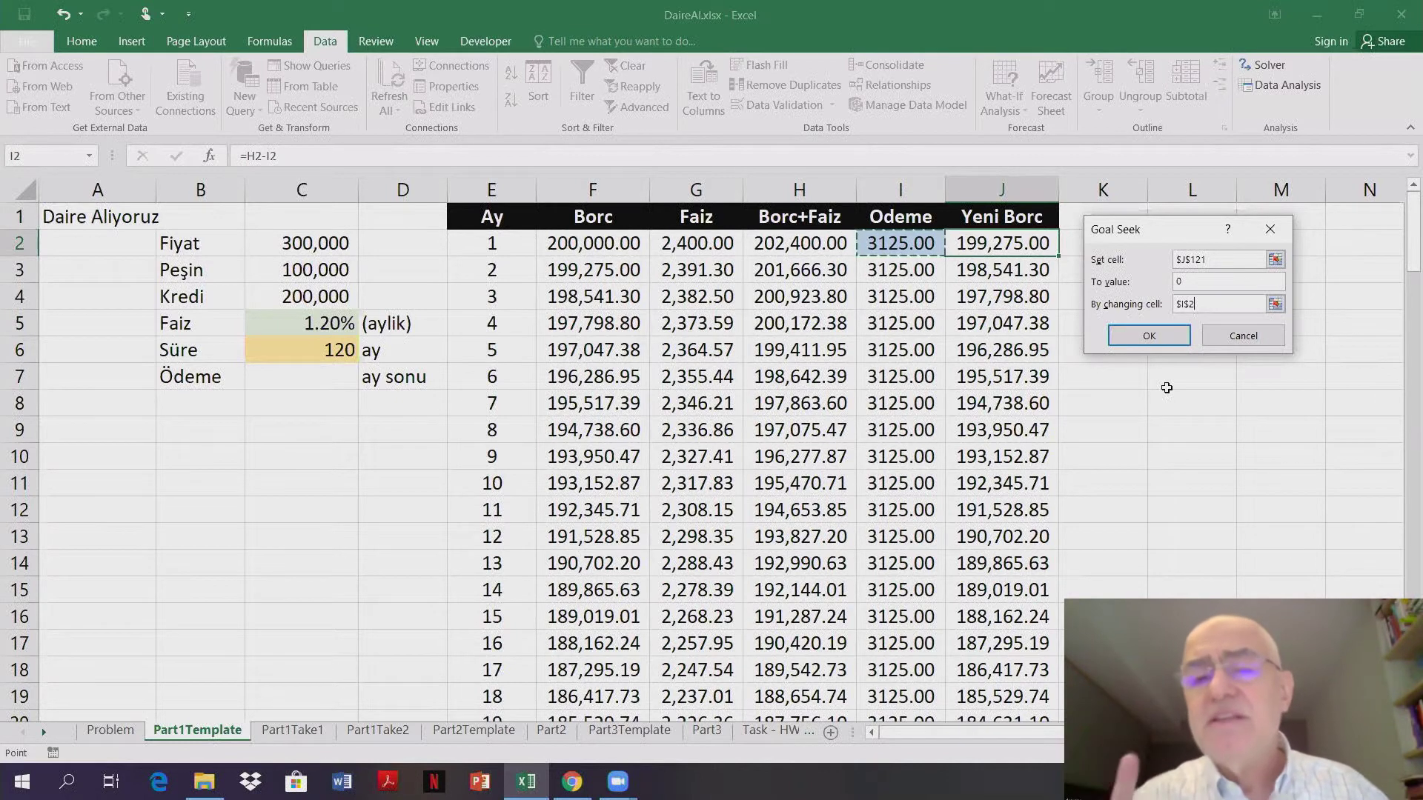
{"action": "left_click", "coordinate": [1147, 335]}
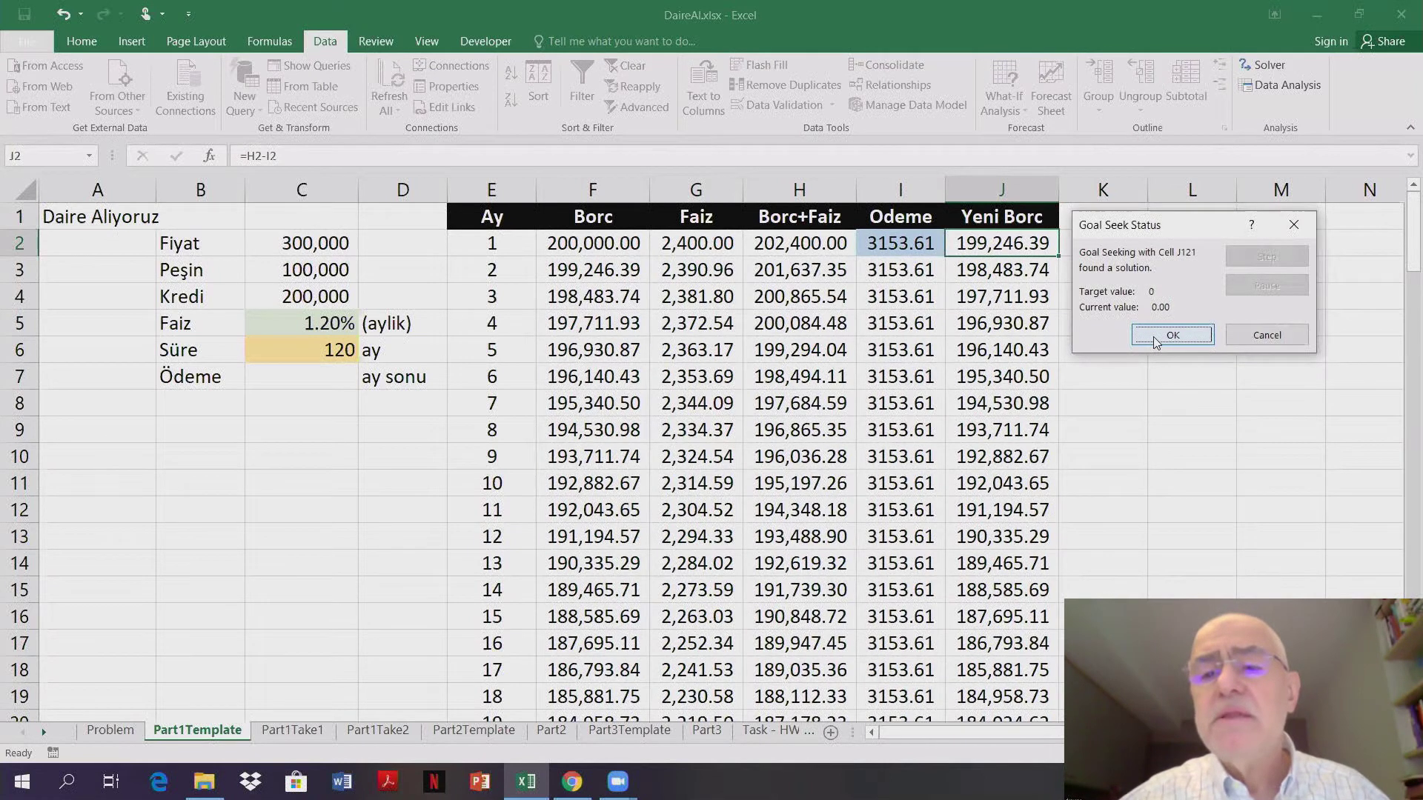
- Keep the 3153.61 solved payment and inspect the row-121 formulas through J121
{"action": "left_click", "coordinate": [1155, 340]}
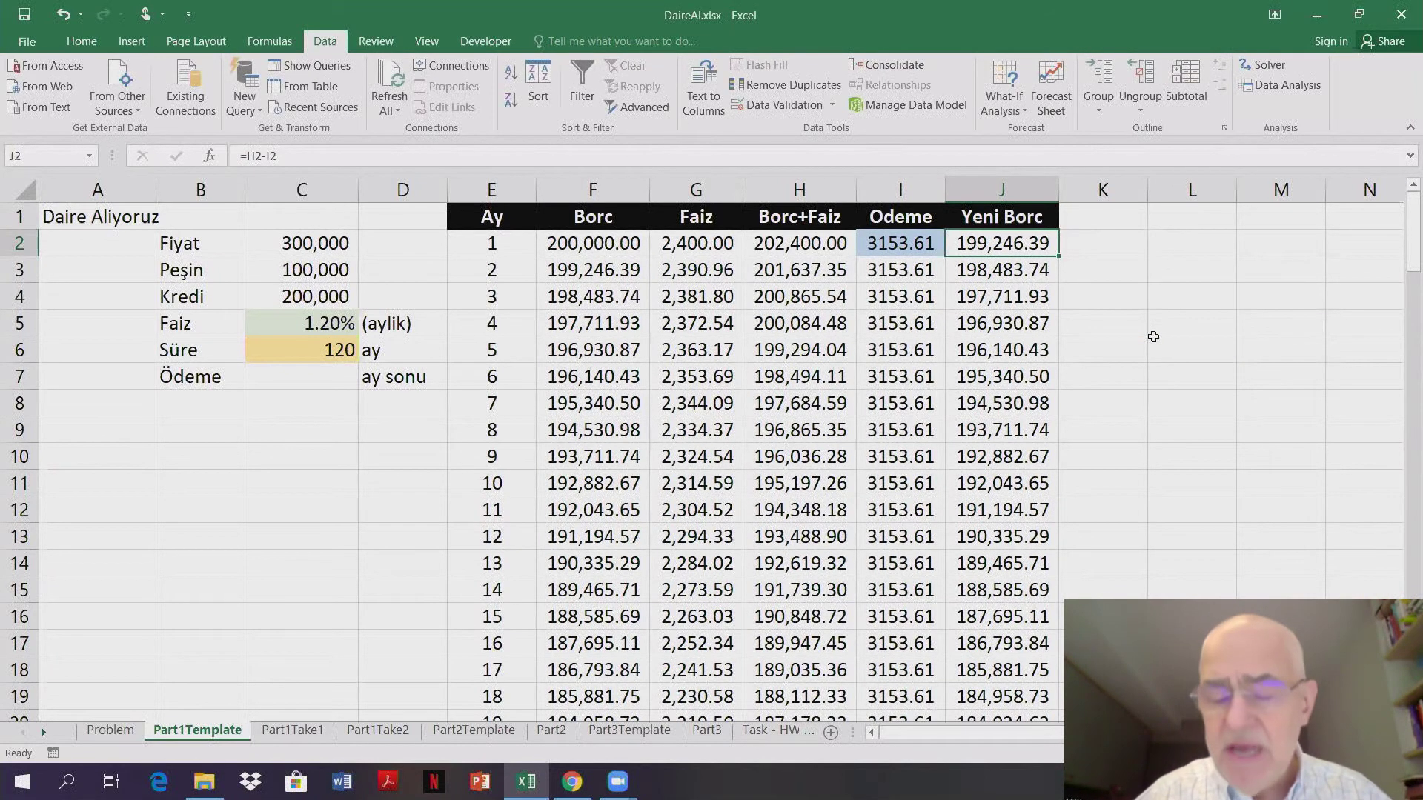
{"action": "key", "text": "ctrl+Down"}
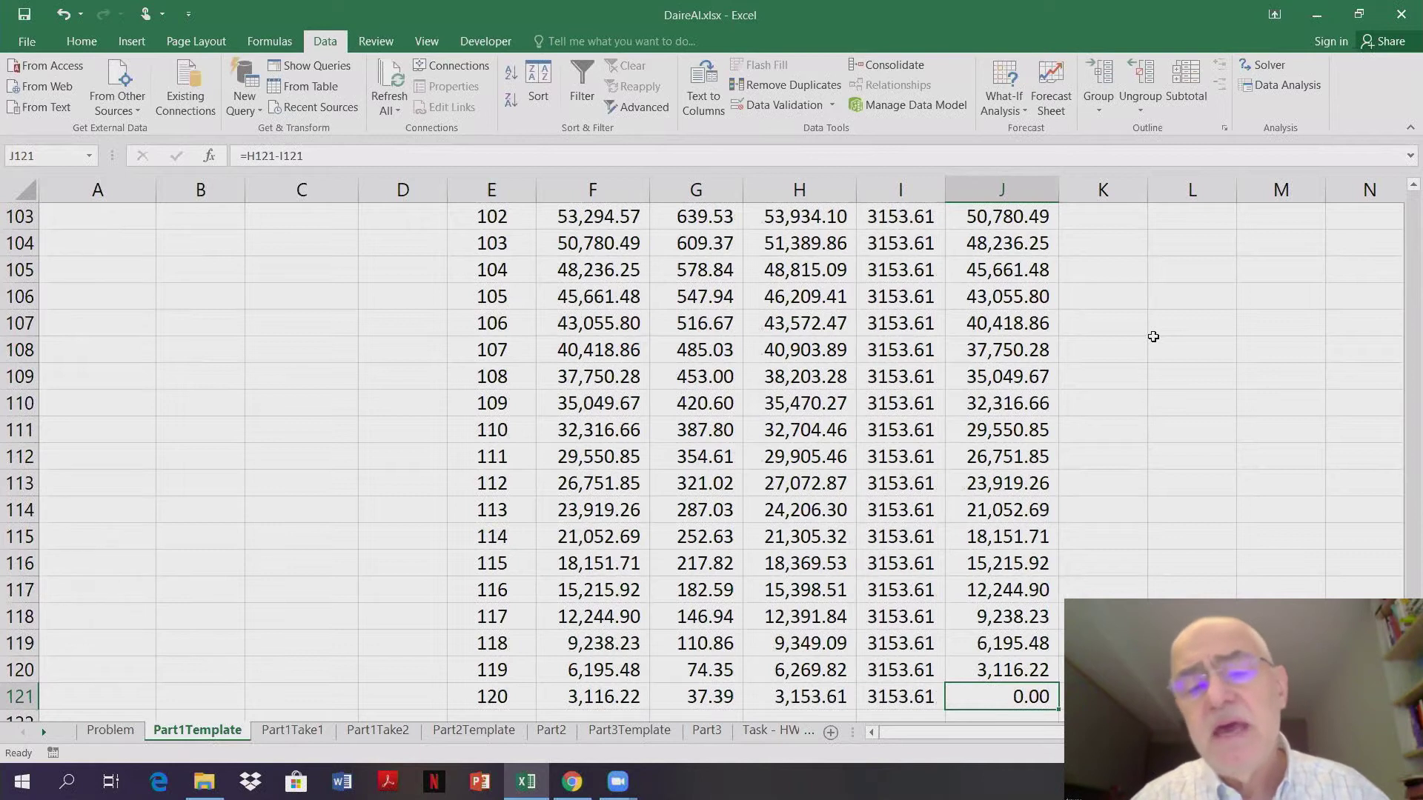
{"action": "key", "text": "Left"}
{"action": "key", "text": "Left"}
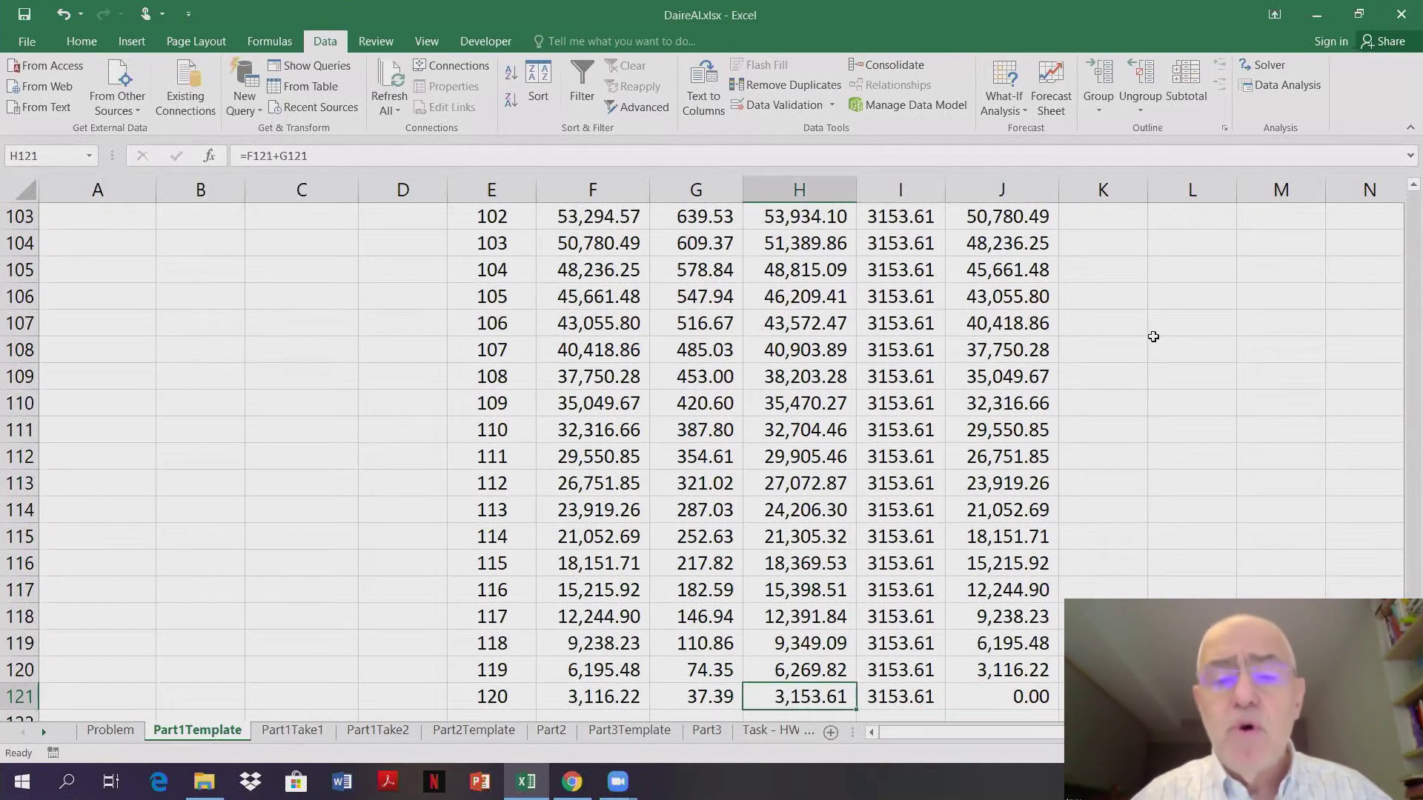
{"action": "key", "text": "Left"}
{"action": "key", "text": "Left"}
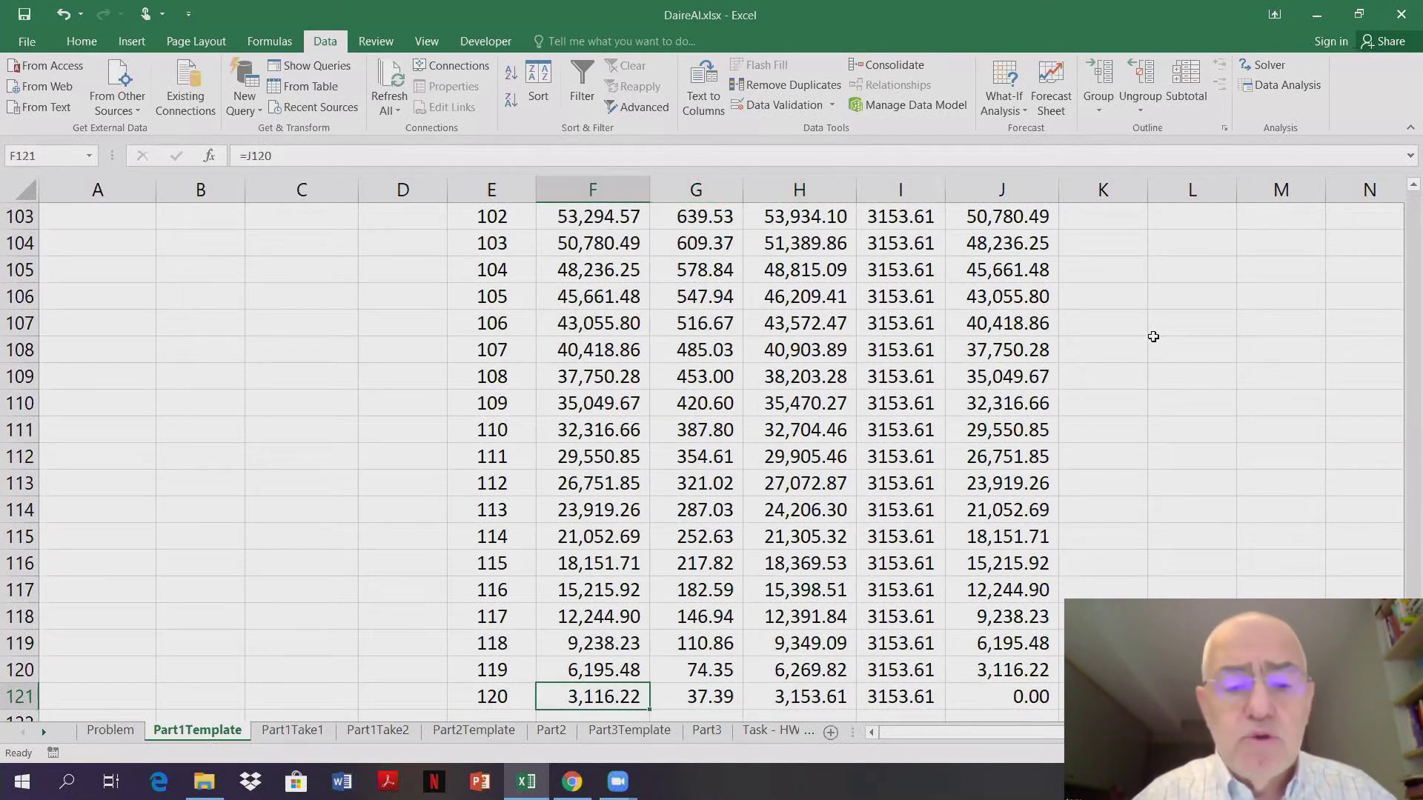
{"action": "key", "text": "Right"}
{"action": "key", "text": "Right"}
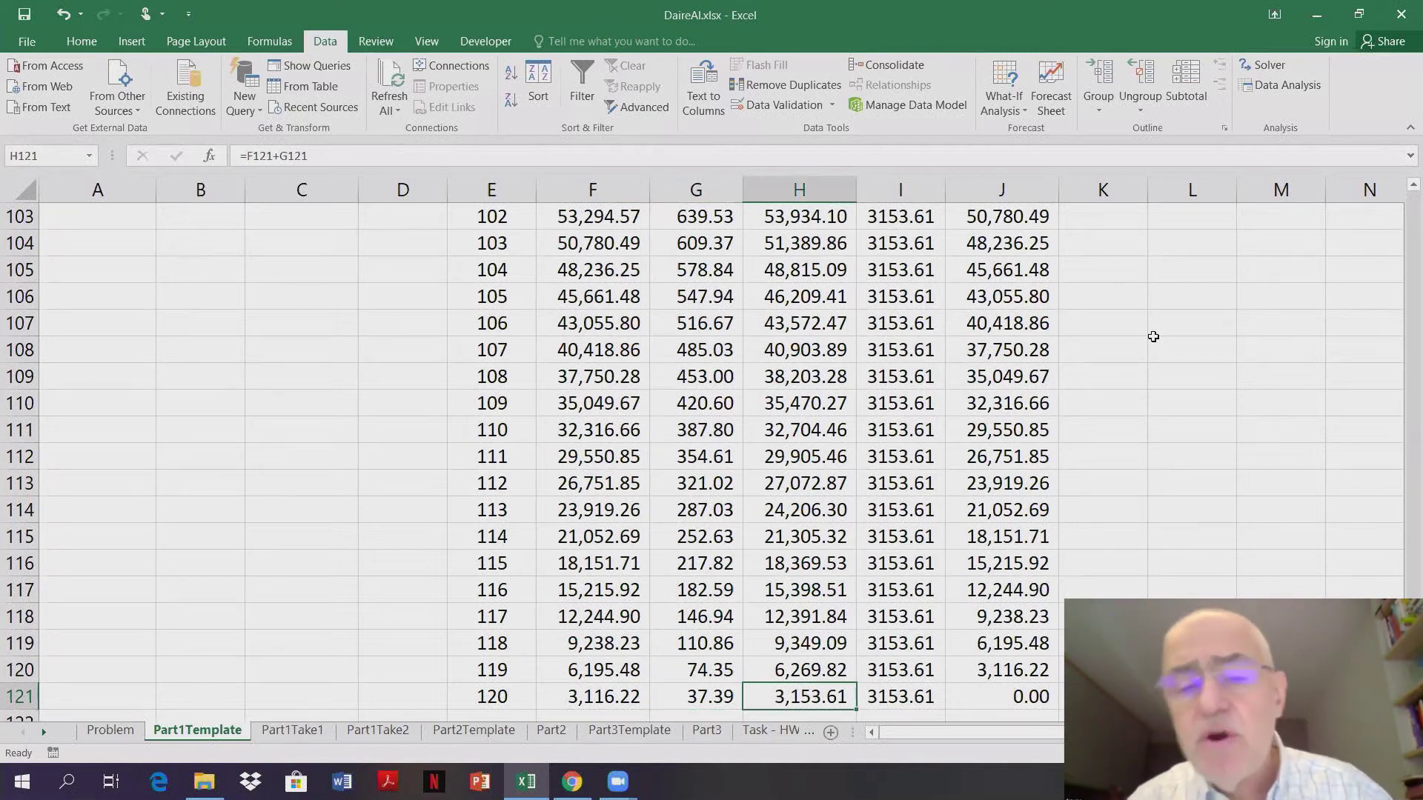
{"action": "key", "text": "Right"}
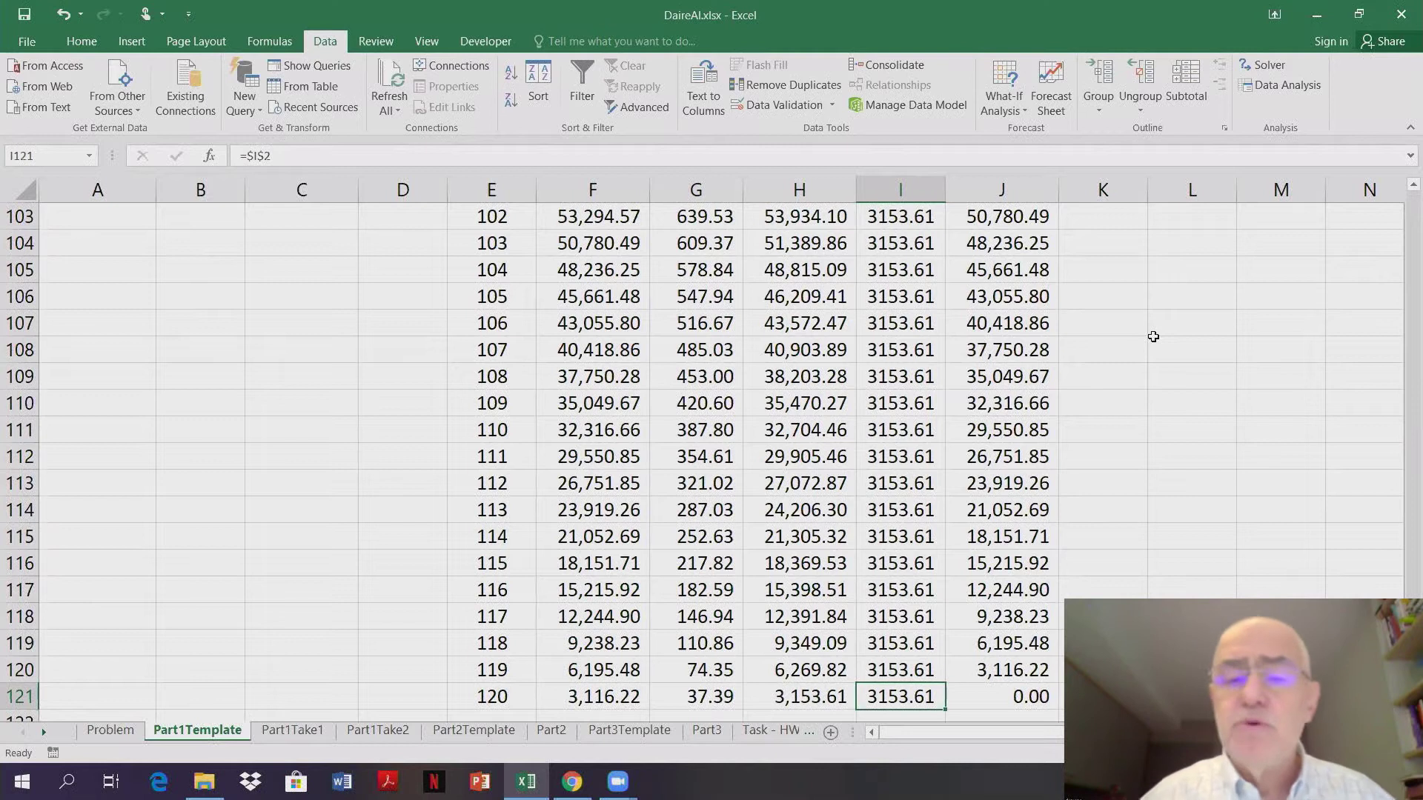
{"action": "key", "text": "Right"}
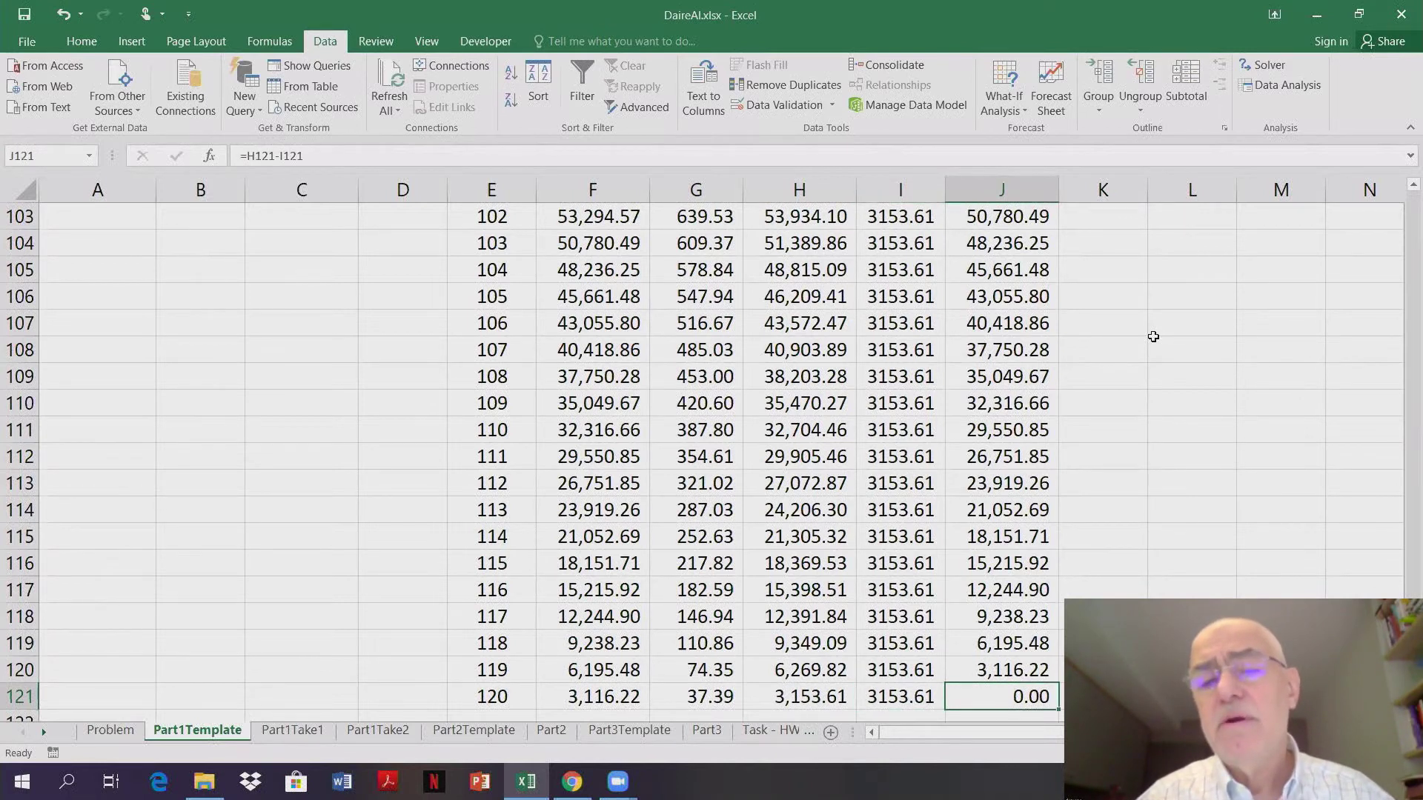
- Return to the top of the table at payment cell I2
{"action": "key", "text": "ctrl+Up"}
{"action": "key", "text": "Down"}
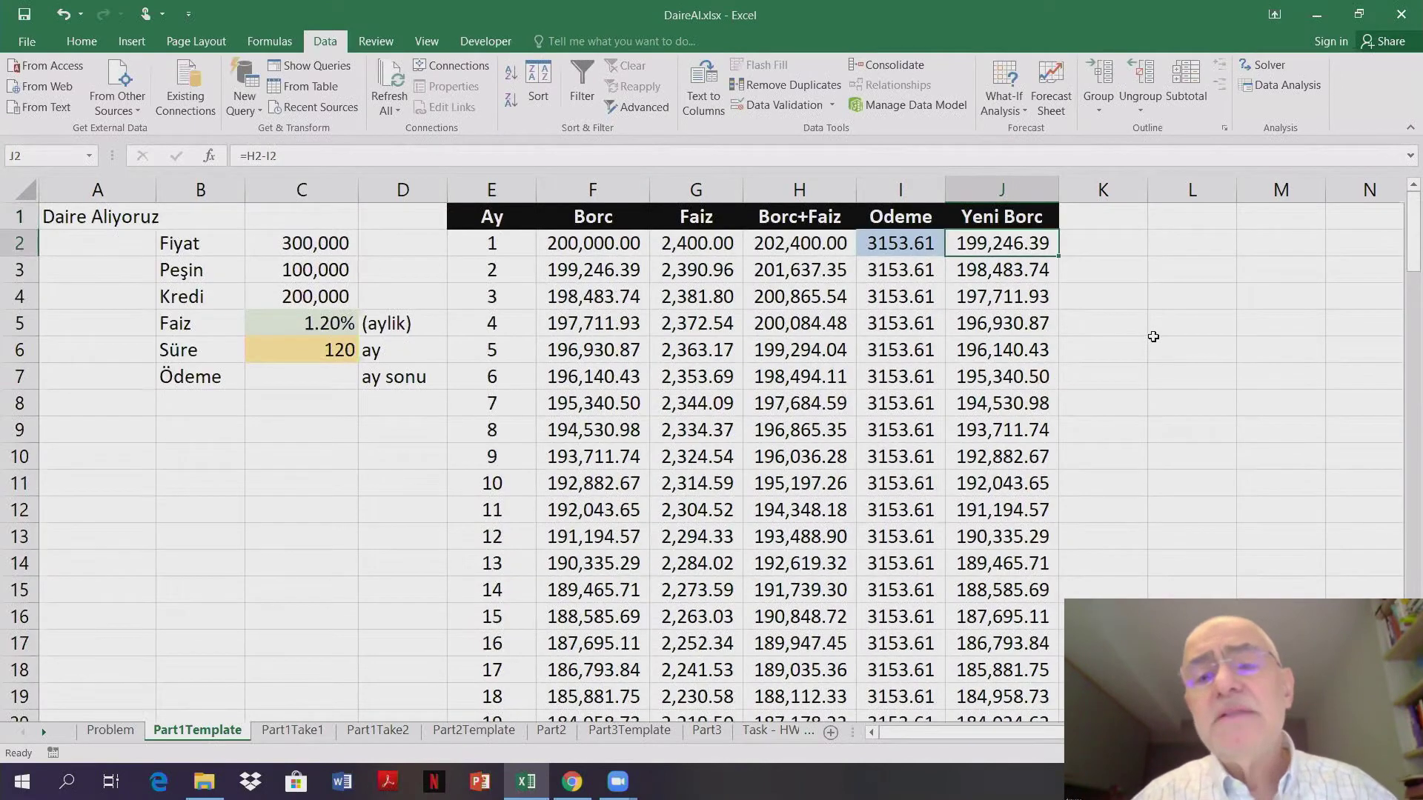
{"action": "key", "text": "Left"}
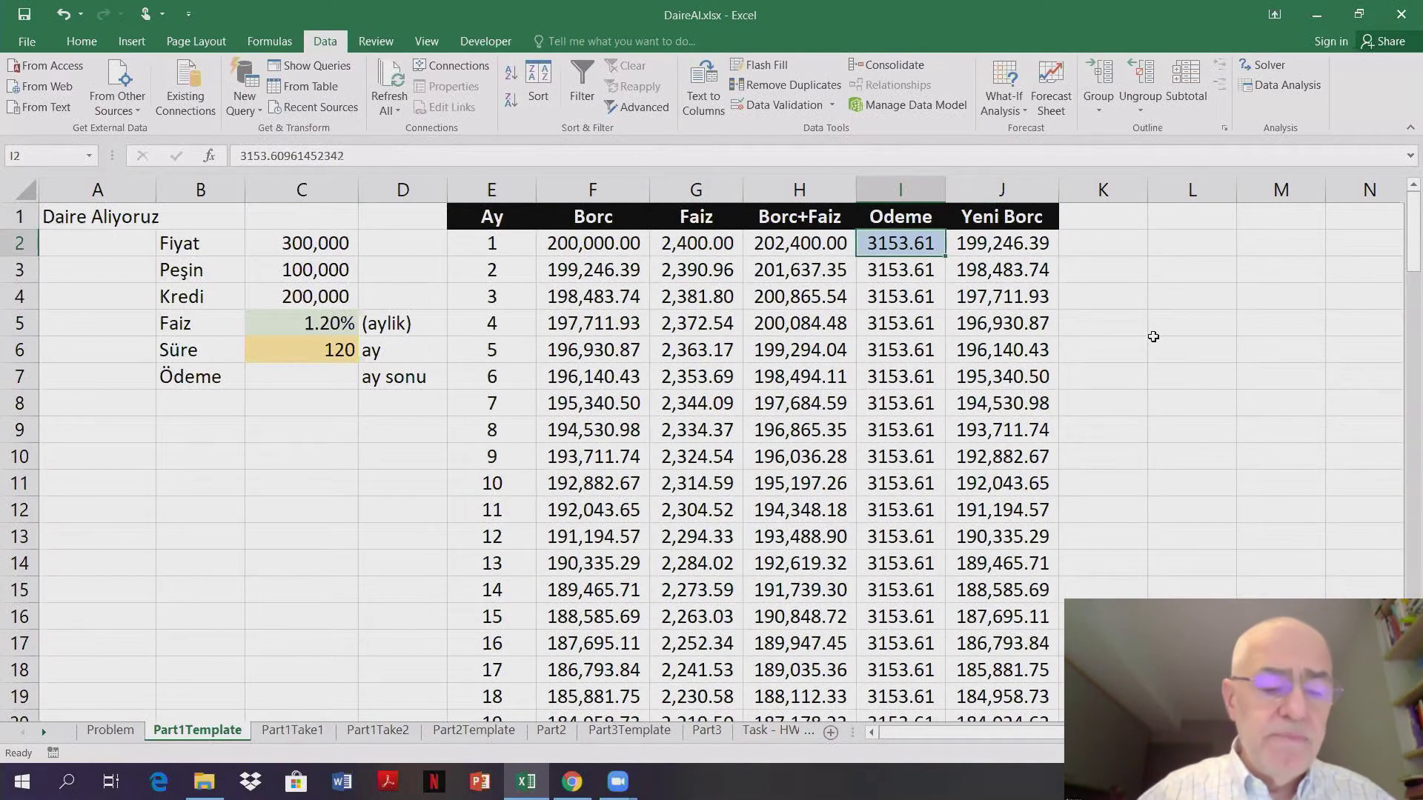
- Enter 3000 as the payment in I2 and check the 40,766.36 final balance in J121
{"action": "type", "text": "3000"}
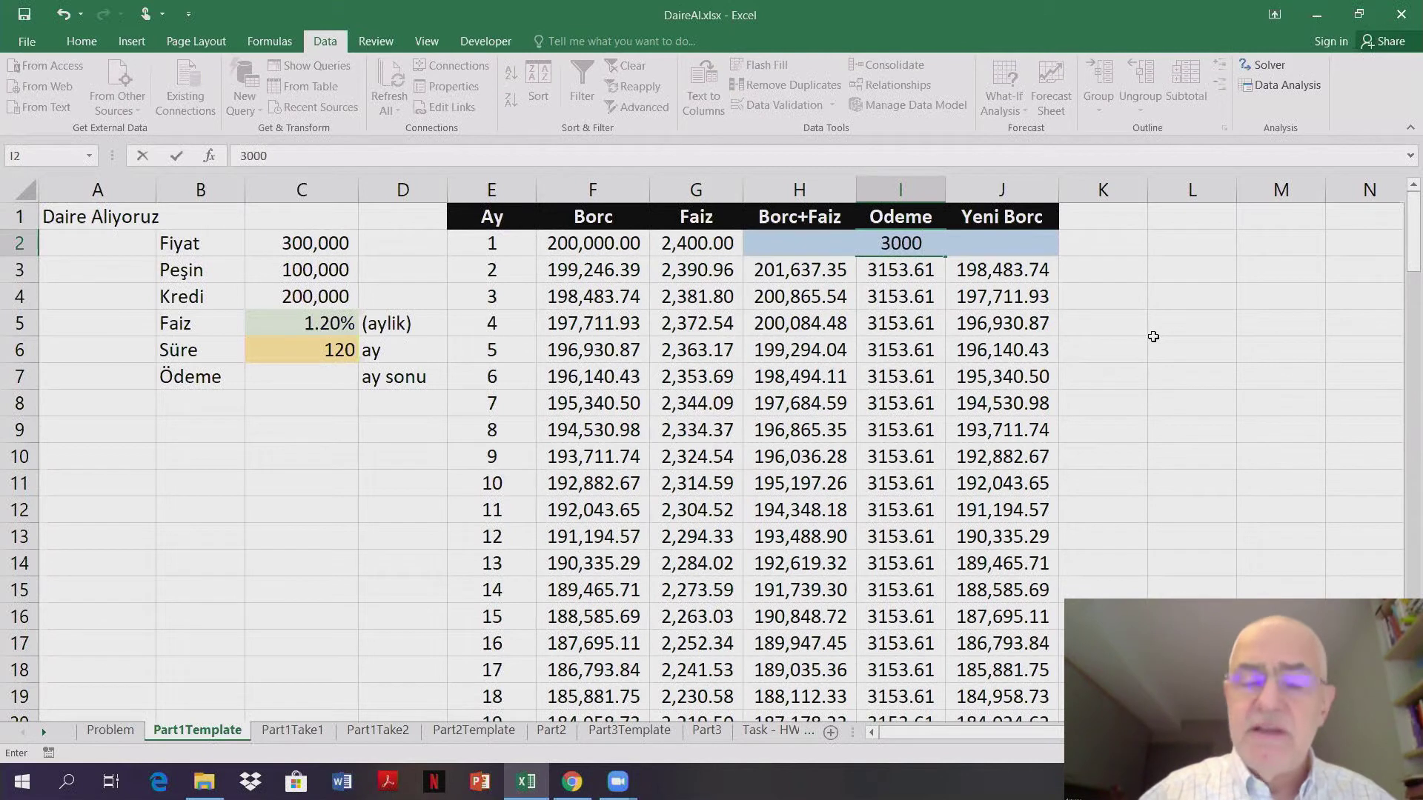
{"action": "key", "text": "Return"}
{"action": "key", "text": "Right"}
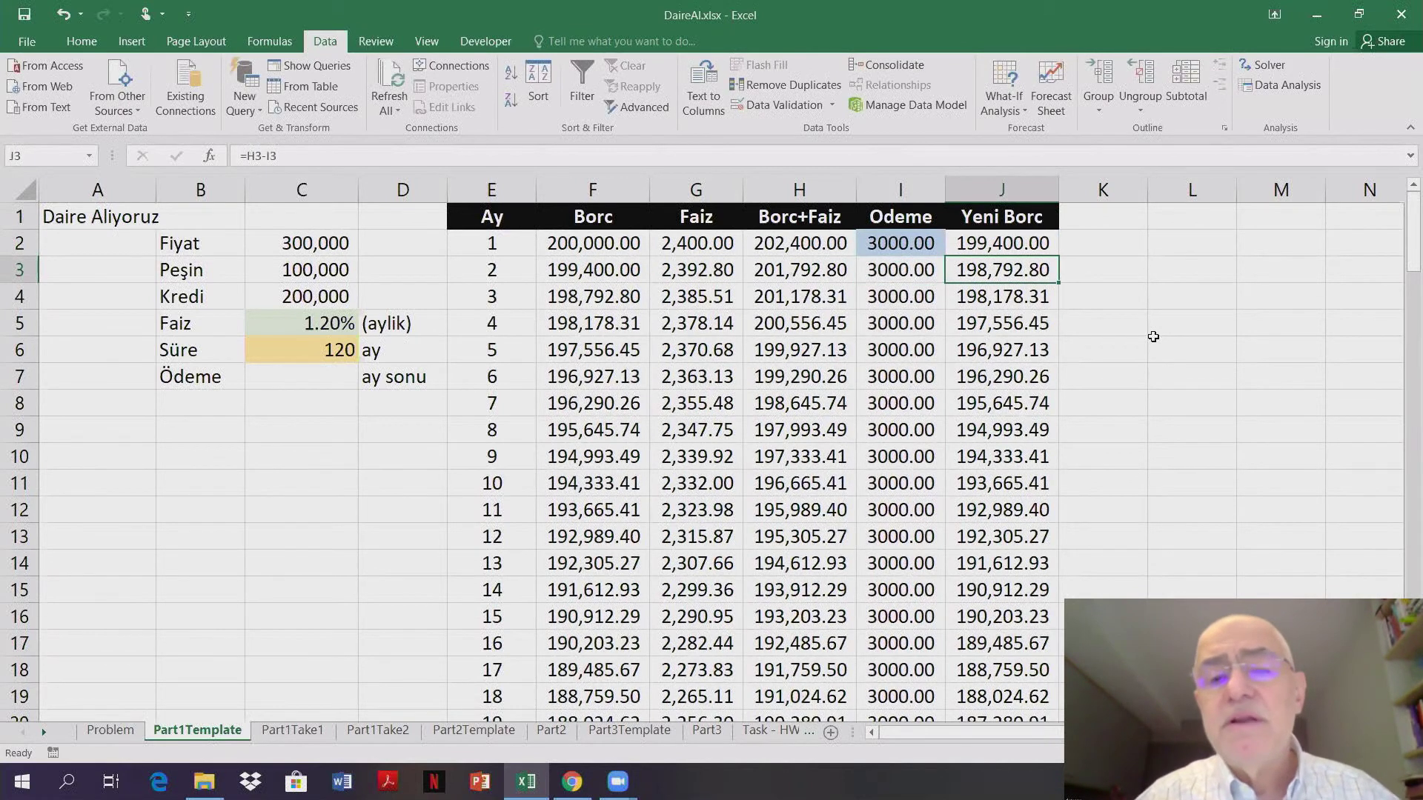
{"action": "key", "text": "ctrl+Down"}
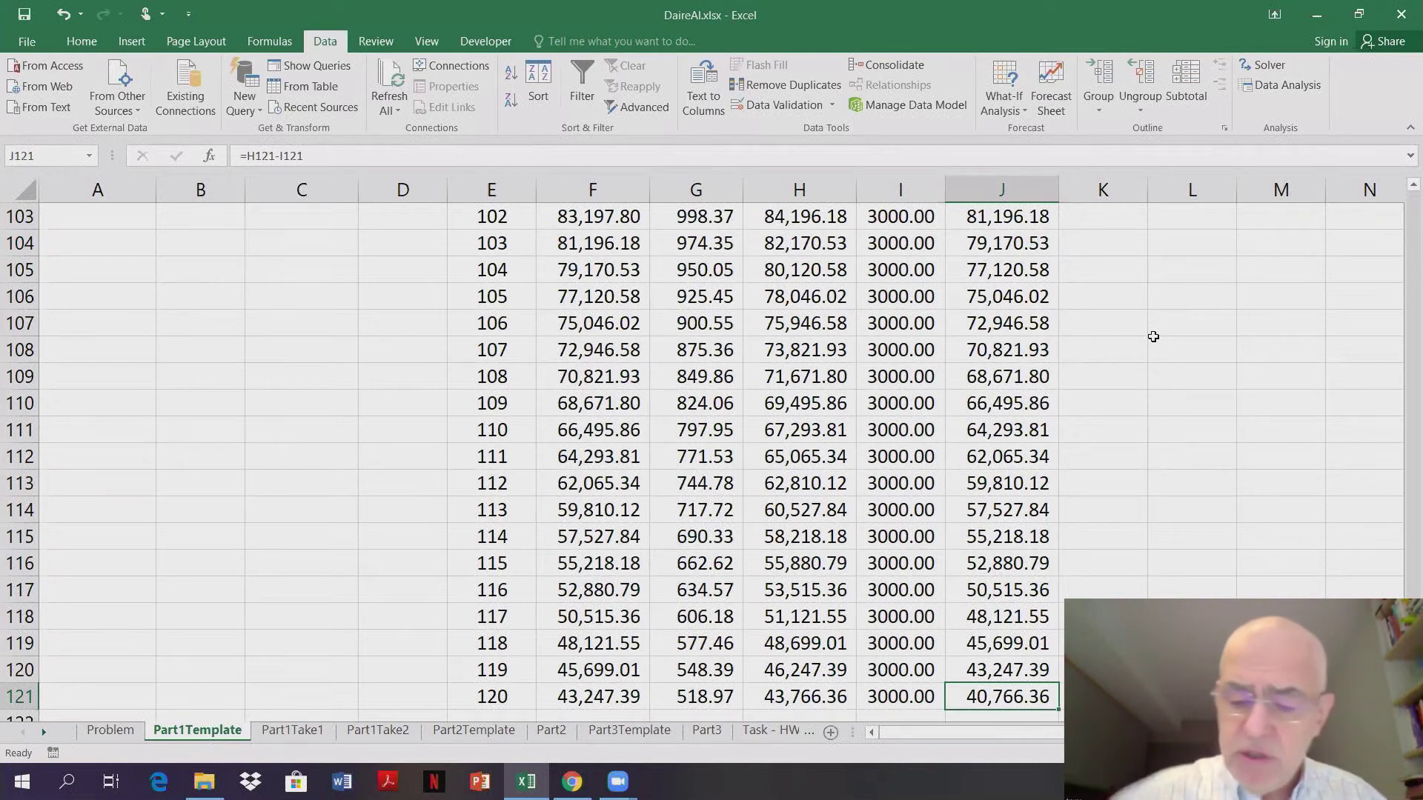
{"action": "key", "text": "ctrl+Up"}
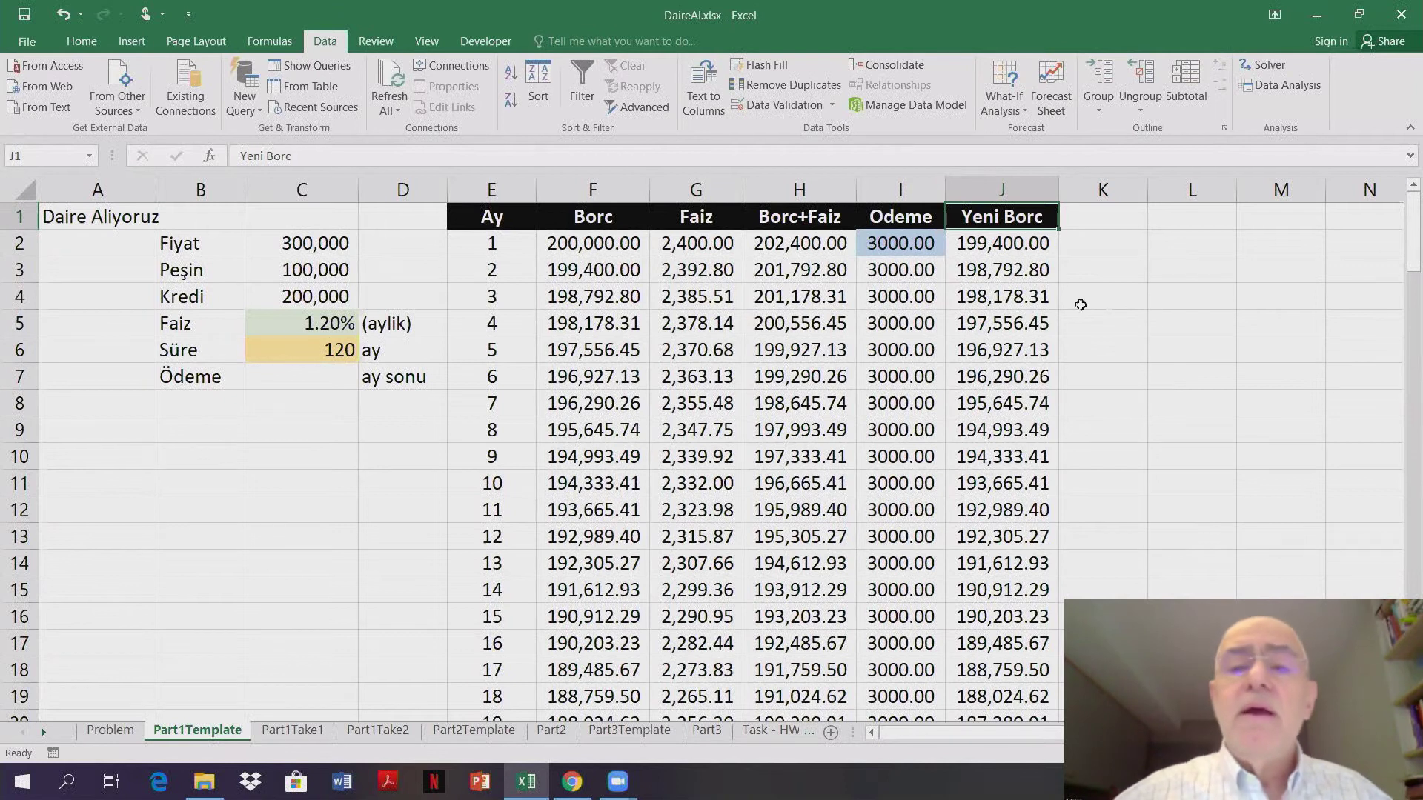
- Open Goal Seek from I2 and set its target cell to the final balance J121
{"action": "left_click", "coordinate": [917, 243]}
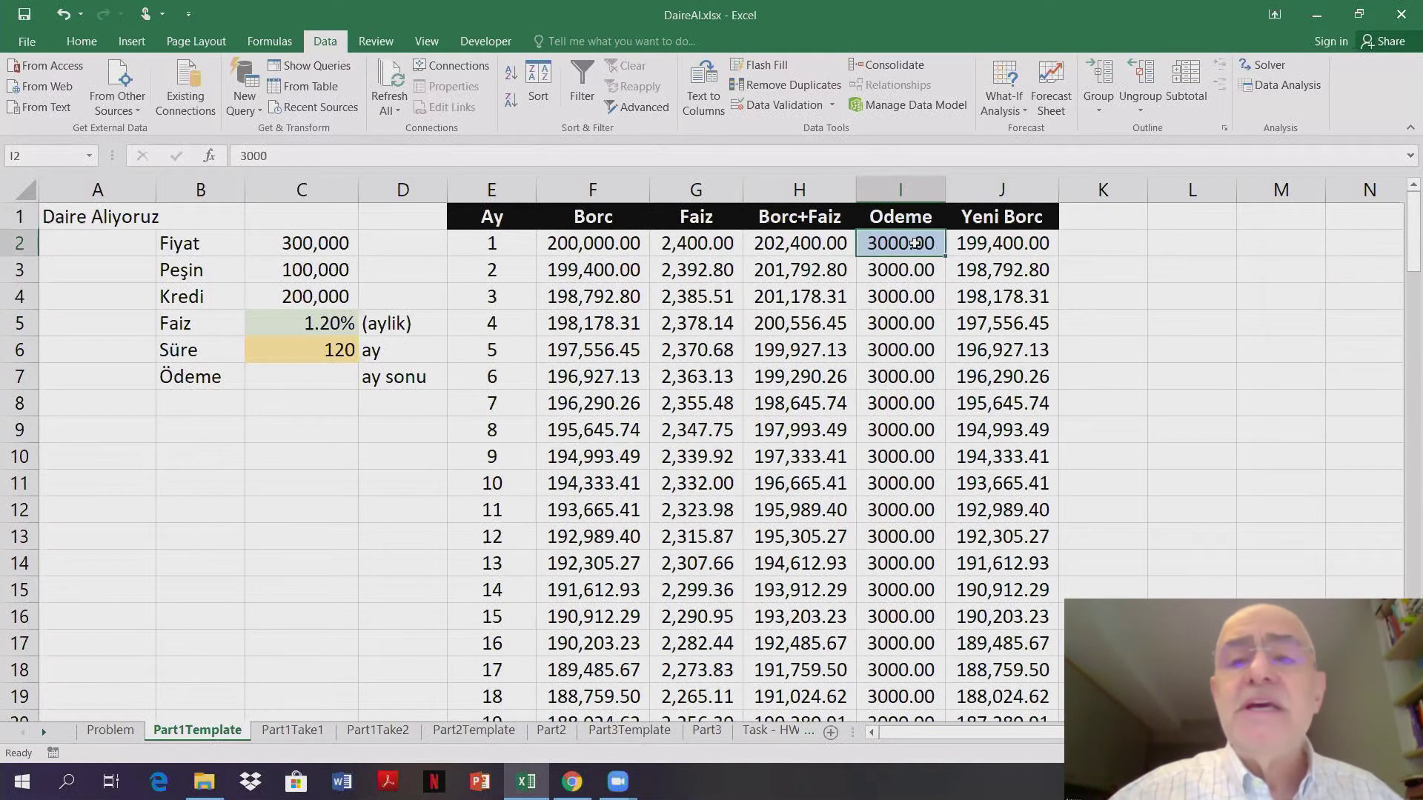
{"action": "left_click", "coordinate": [1011, 110]}
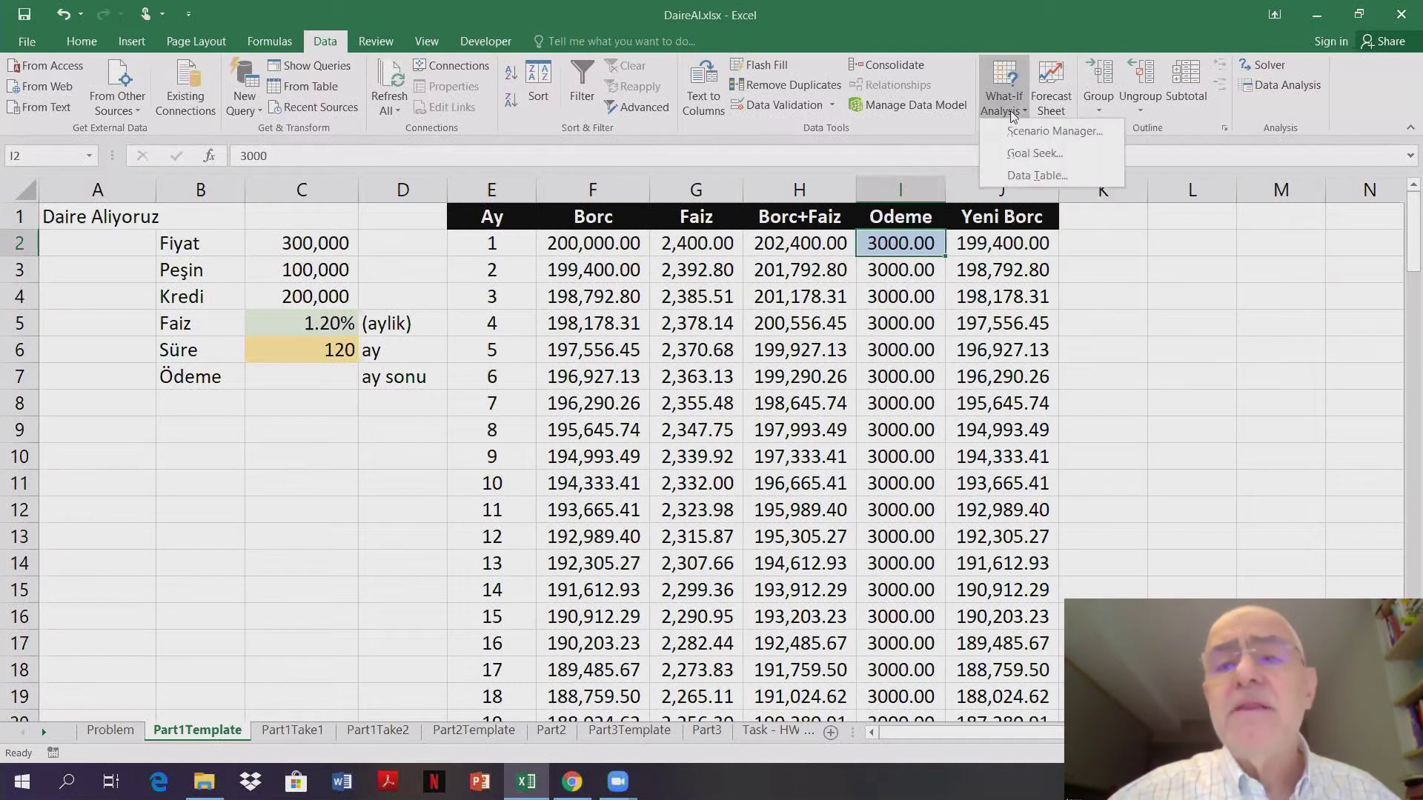
{"action": "left_click", "coordinate": [1037, 153]}
{"action": "left_click", "coordinate": [1215, 258]}
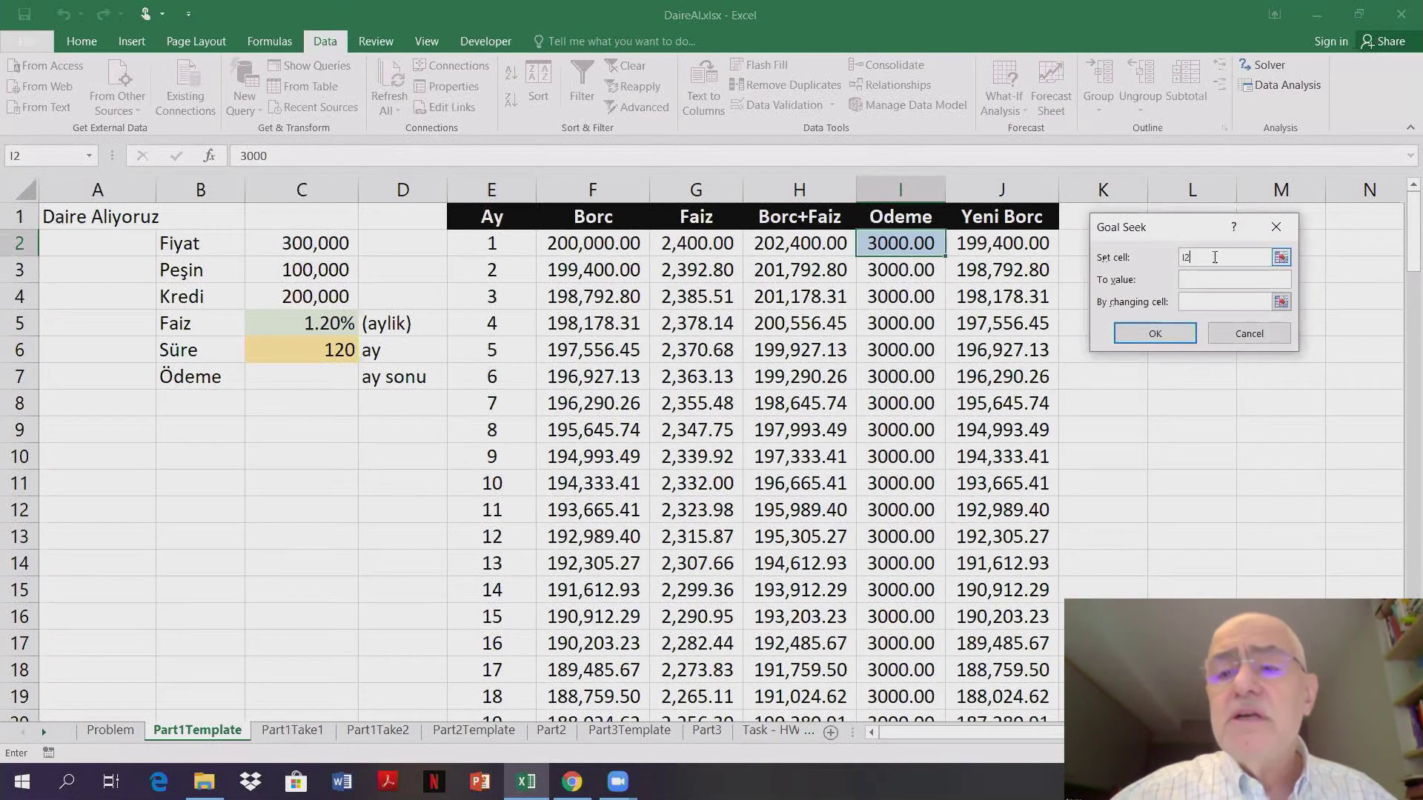
{"action": "left_click", "coordinate": [1025, 243]}
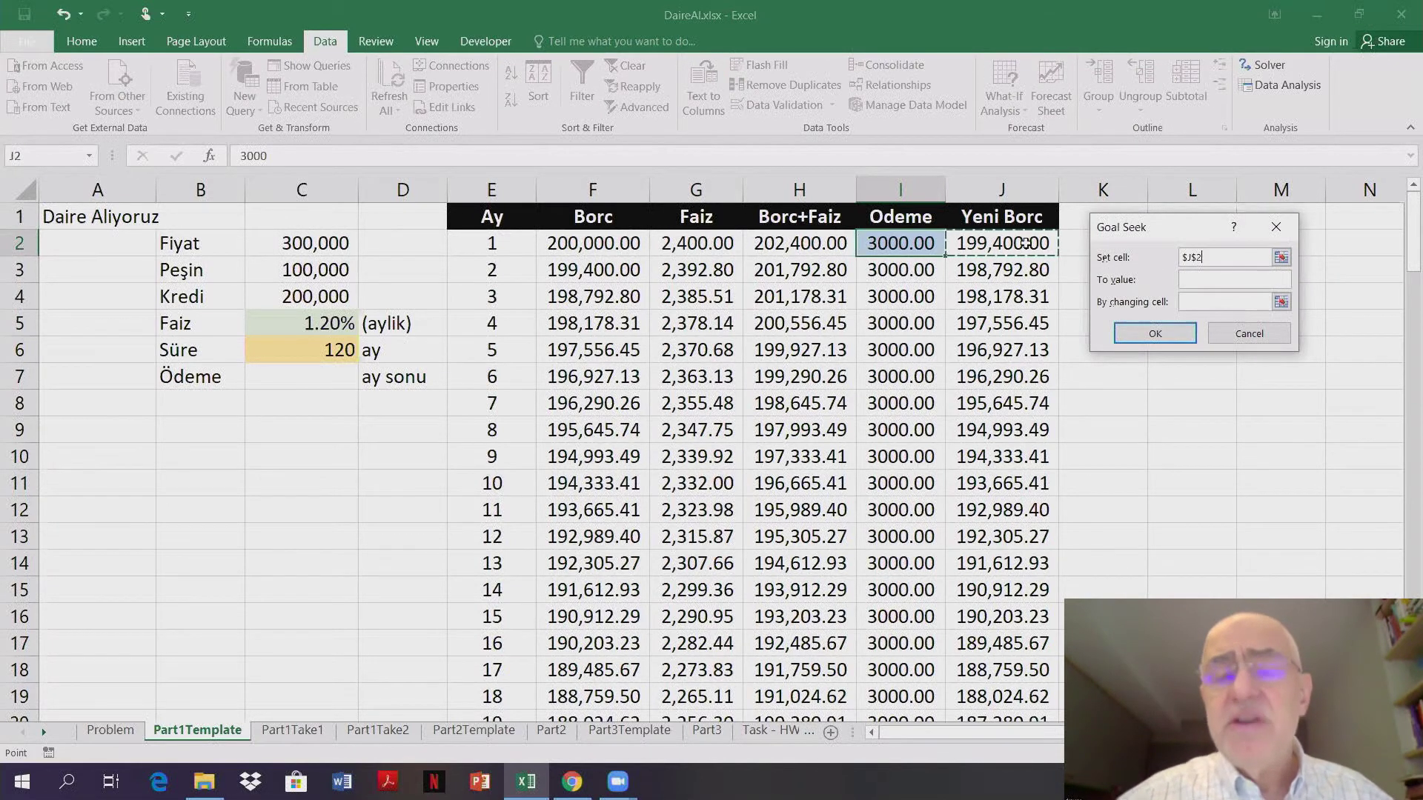
{"action": "key", "text": "ctrl+Down"}
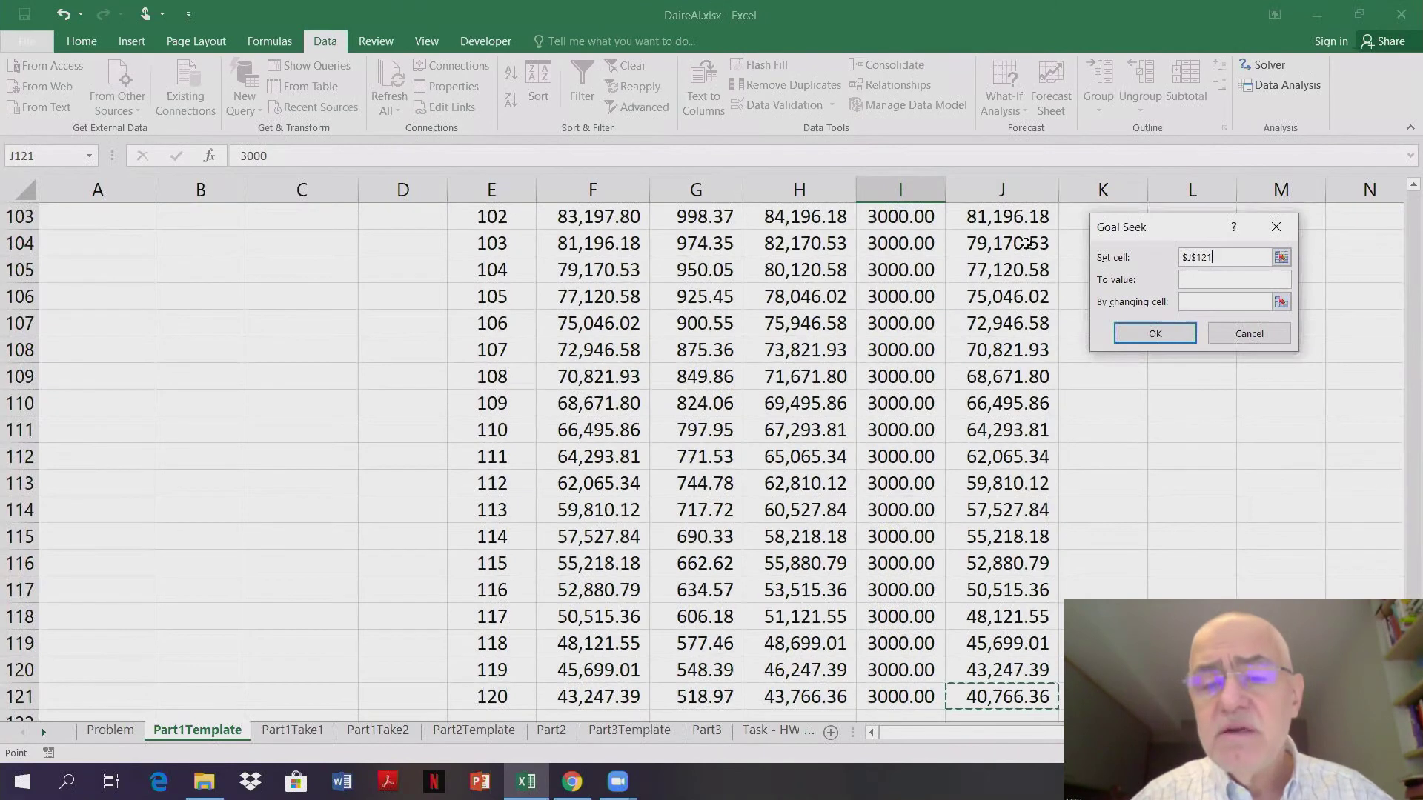
{"action": "key", "text": "ctrl+Up"}
{"action": "left_click", "coordinate": [1026, 243]}
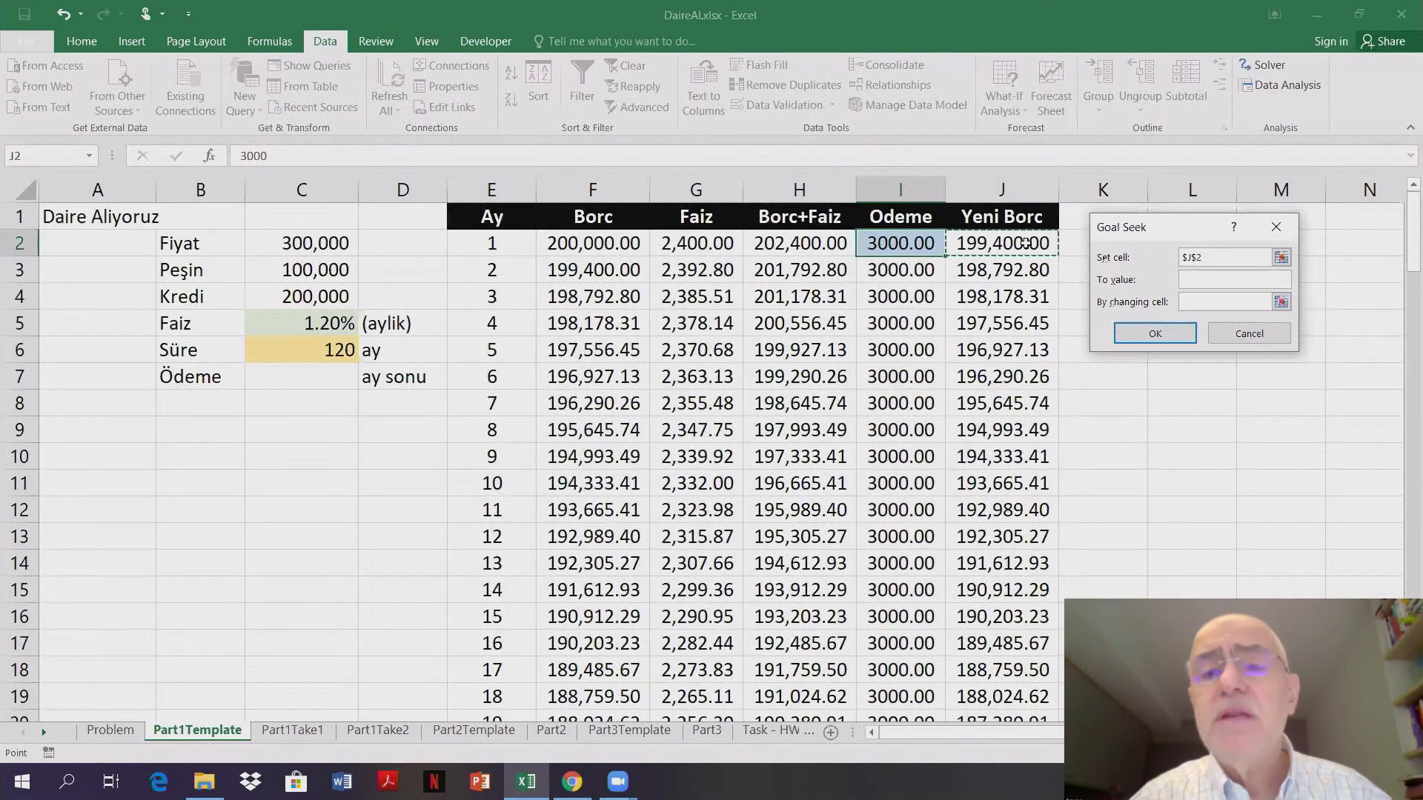
{"action": "key", "text": "ctrl+Down"}
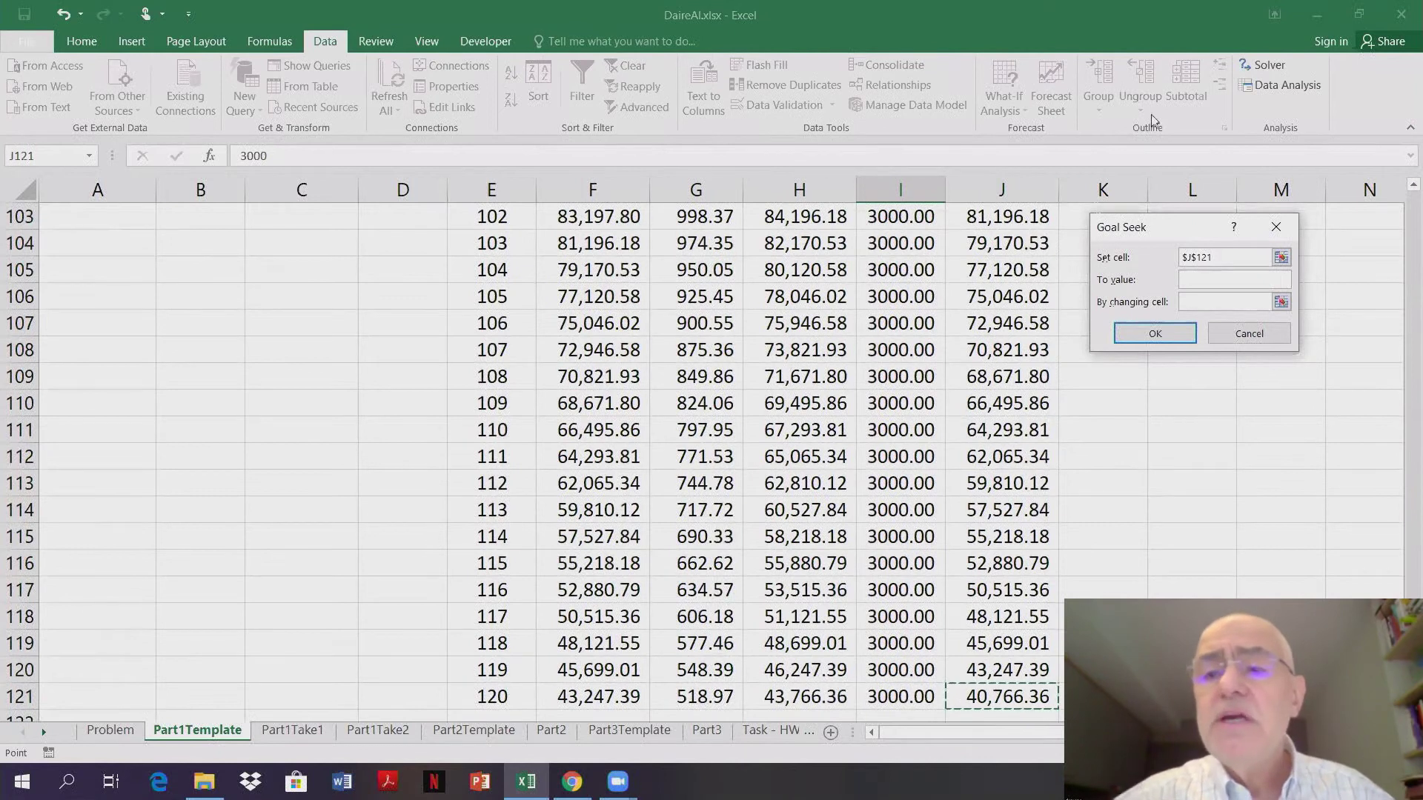
- Set the target value to 0, choose I2 as the changing cell, and solve
{"action": "left_click", "coordinate": [1219, 281]}
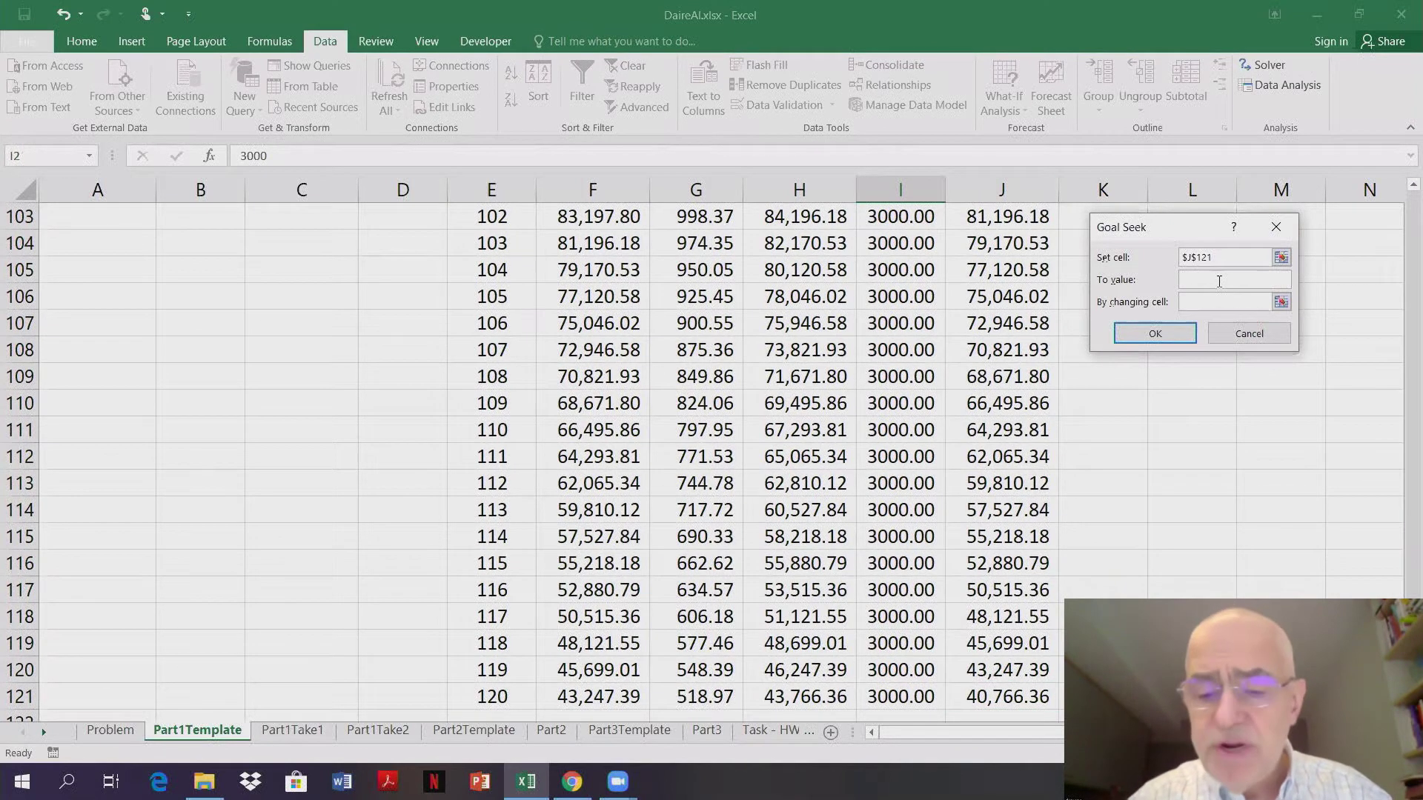
{"action": "type", "text": "0"}
{"action": "left_click", "coordinate": [1201, 303]}
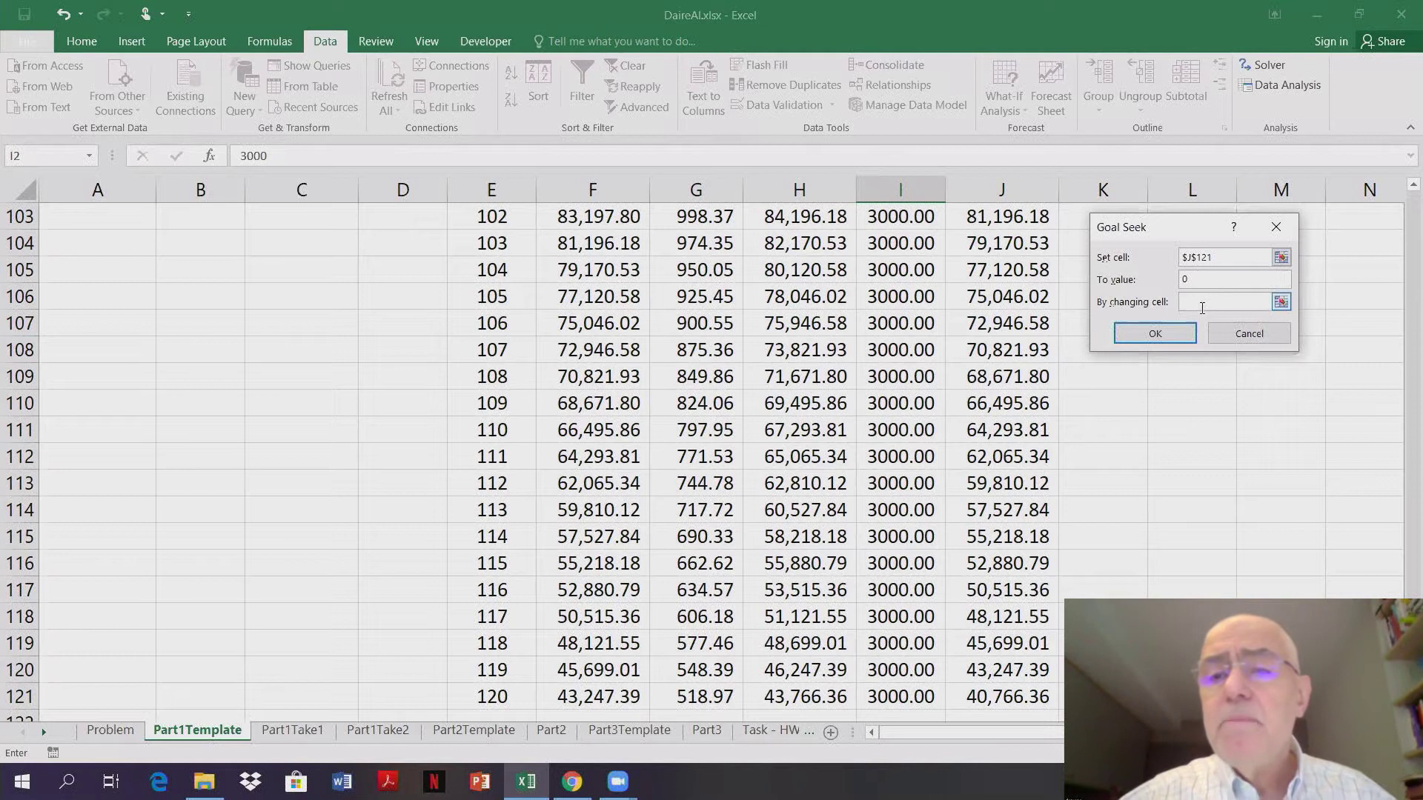
{"action": "key", "text": "Down"}
{"action": "key", "text": "Up"}
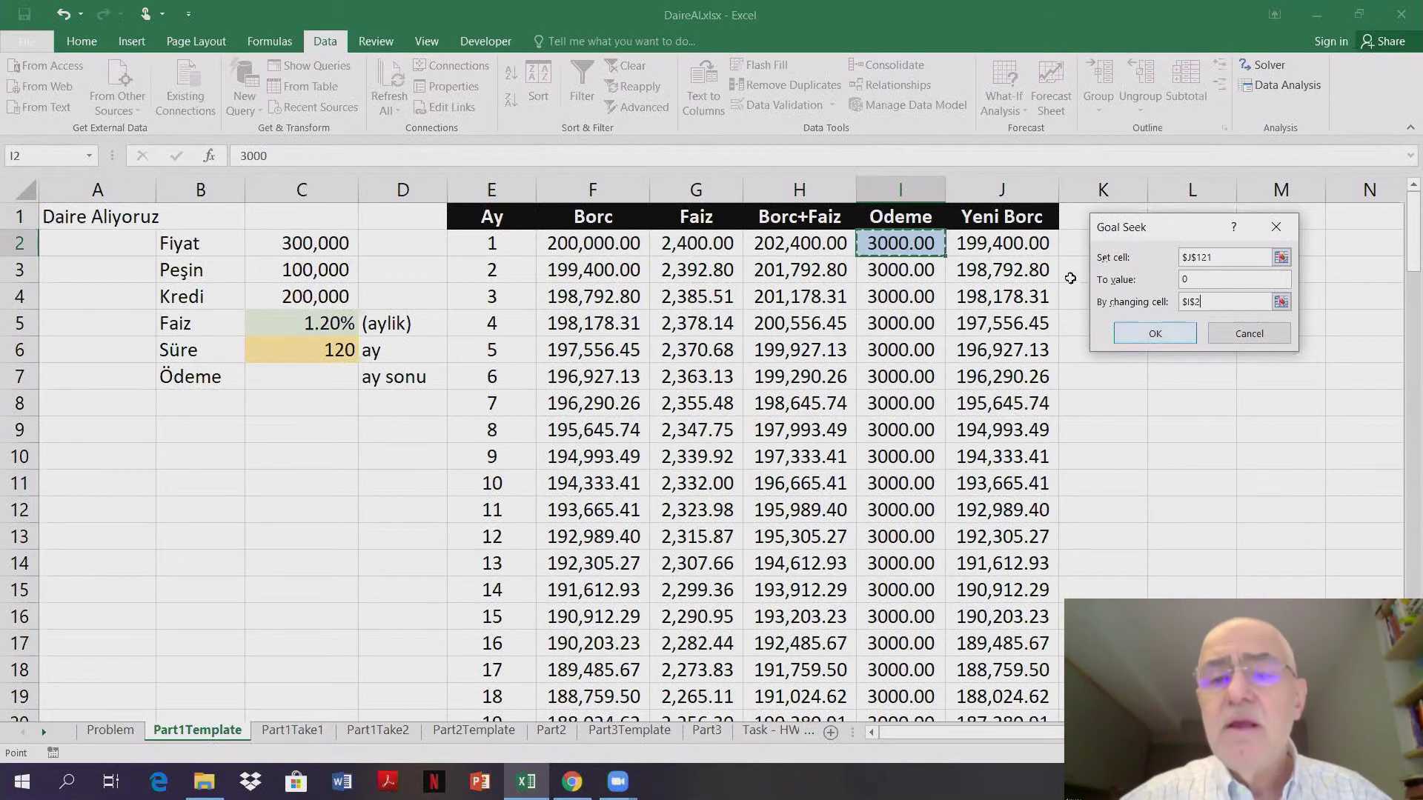
{"action": "left_click", "coordinate": [1150, 334]}
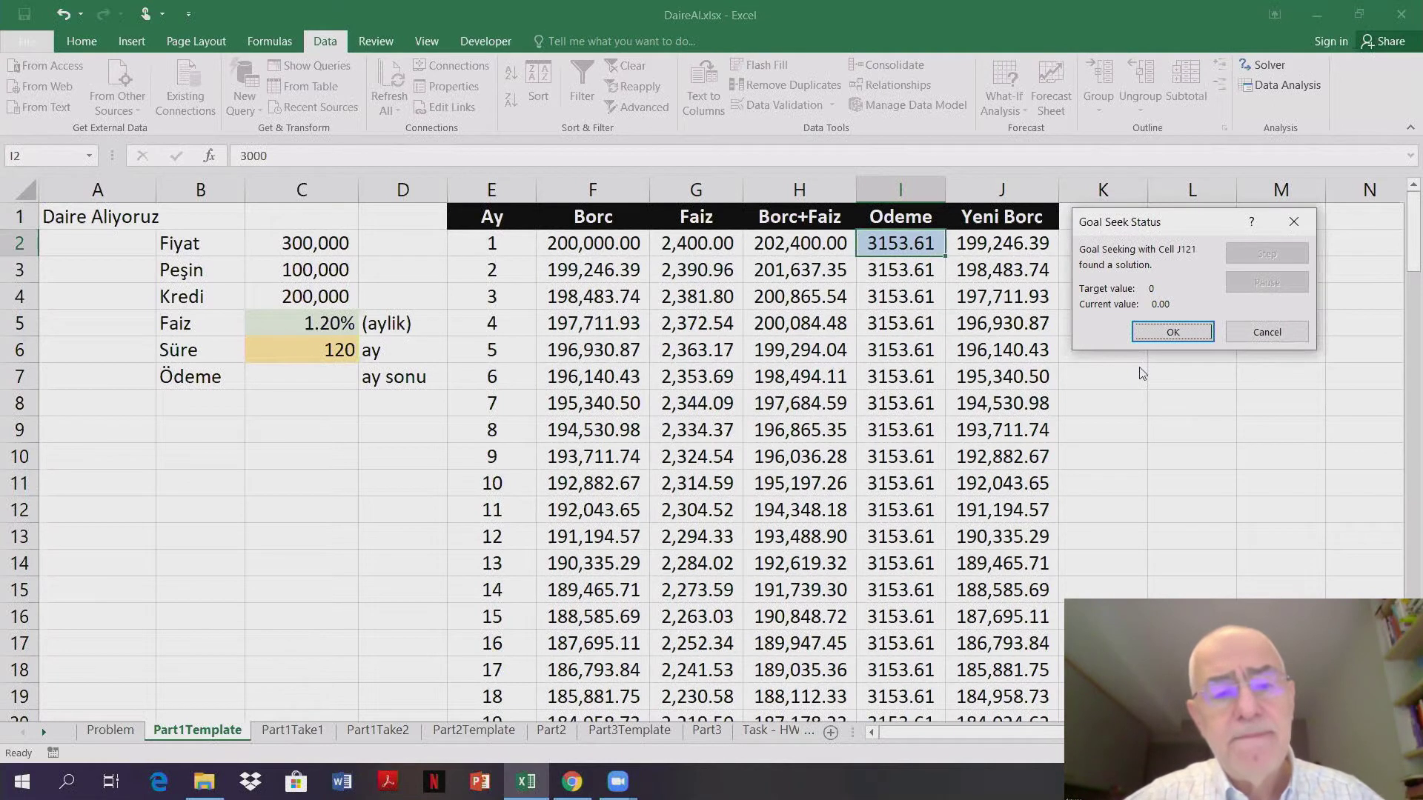
- Accept the 3153.61 payment and step down the payment column to I7
{"action": "left_click", "coordinate": [1173, 333]}
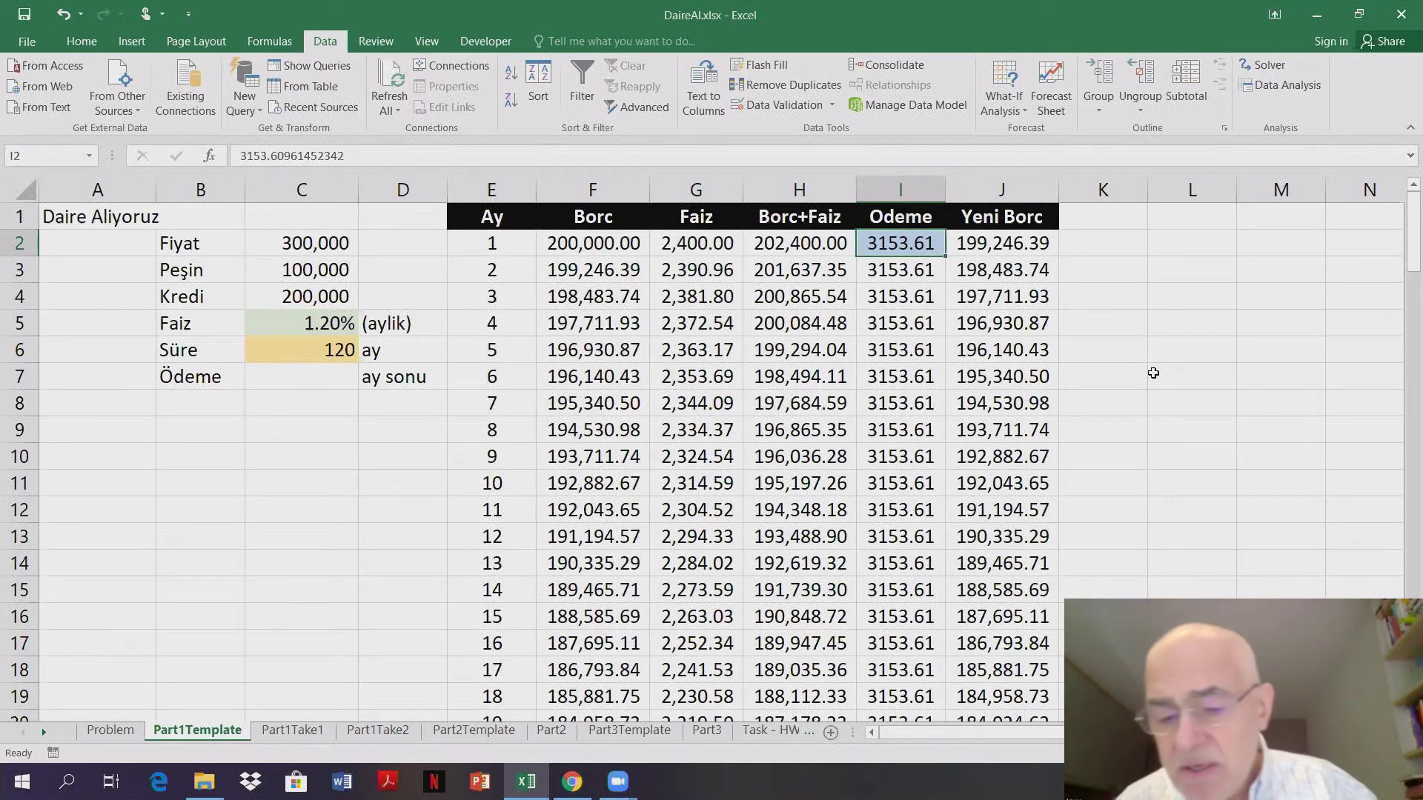
{"action": "key", "text": "Down"}
{"action": "key", "text": "Down"}
{"action": "key", "text": "Down"}
{"action": "key", "text": "Down"}
{"action": "key", "text": "Down"}
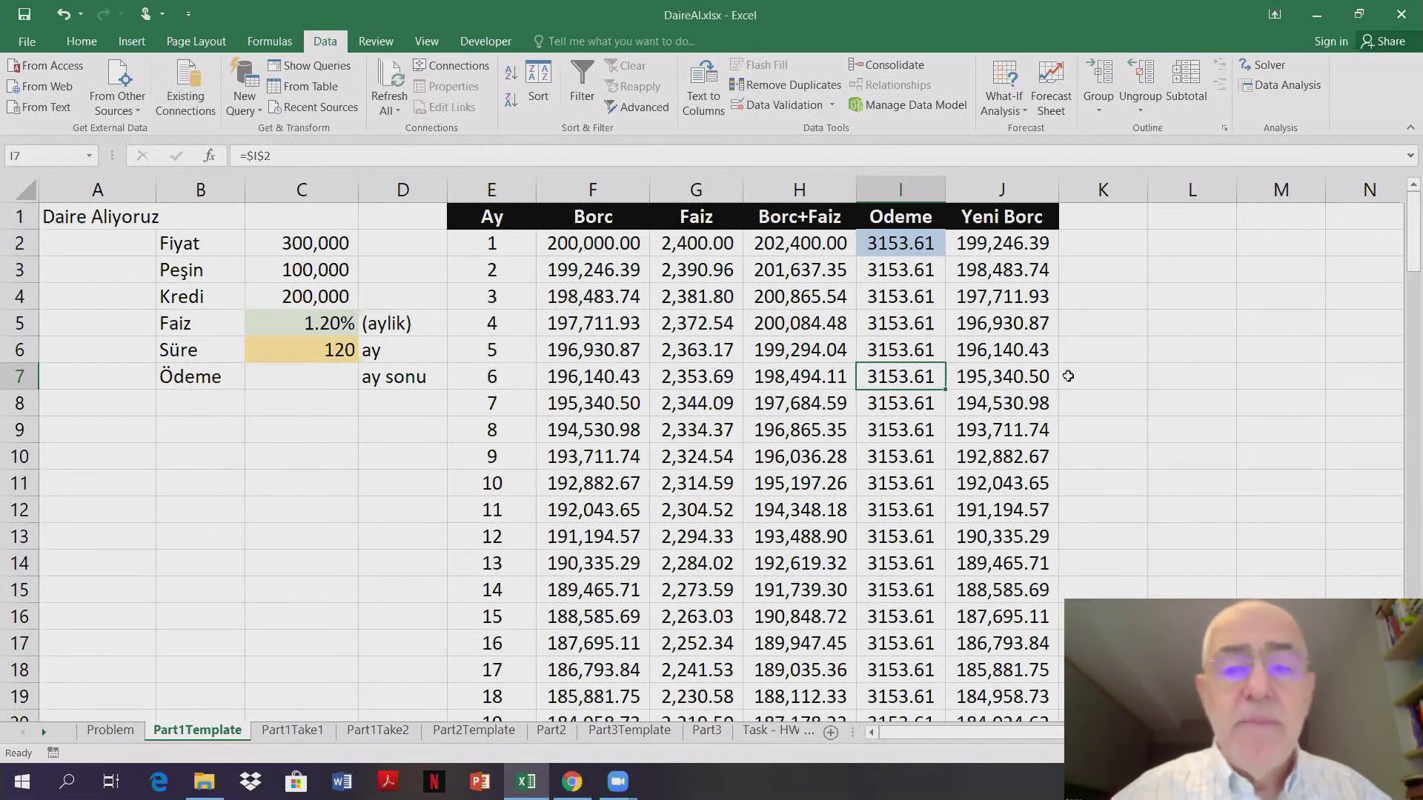
- Start a formula in Ödeme cell C7 and pick PMT from a 'monthly payments' function search
{"action": "left_click", "coordinate": [320, 383]}
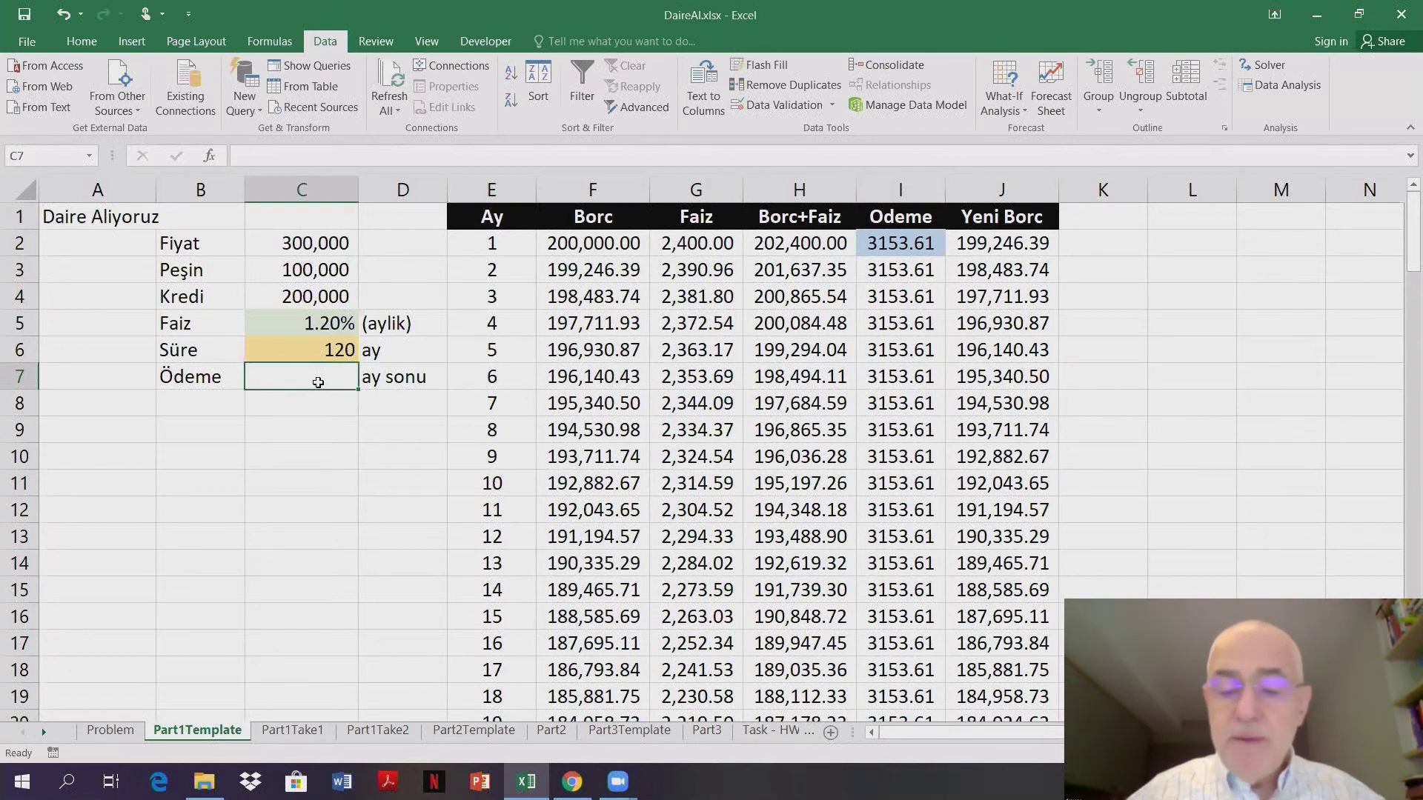
{"action": "type", "text": "="}
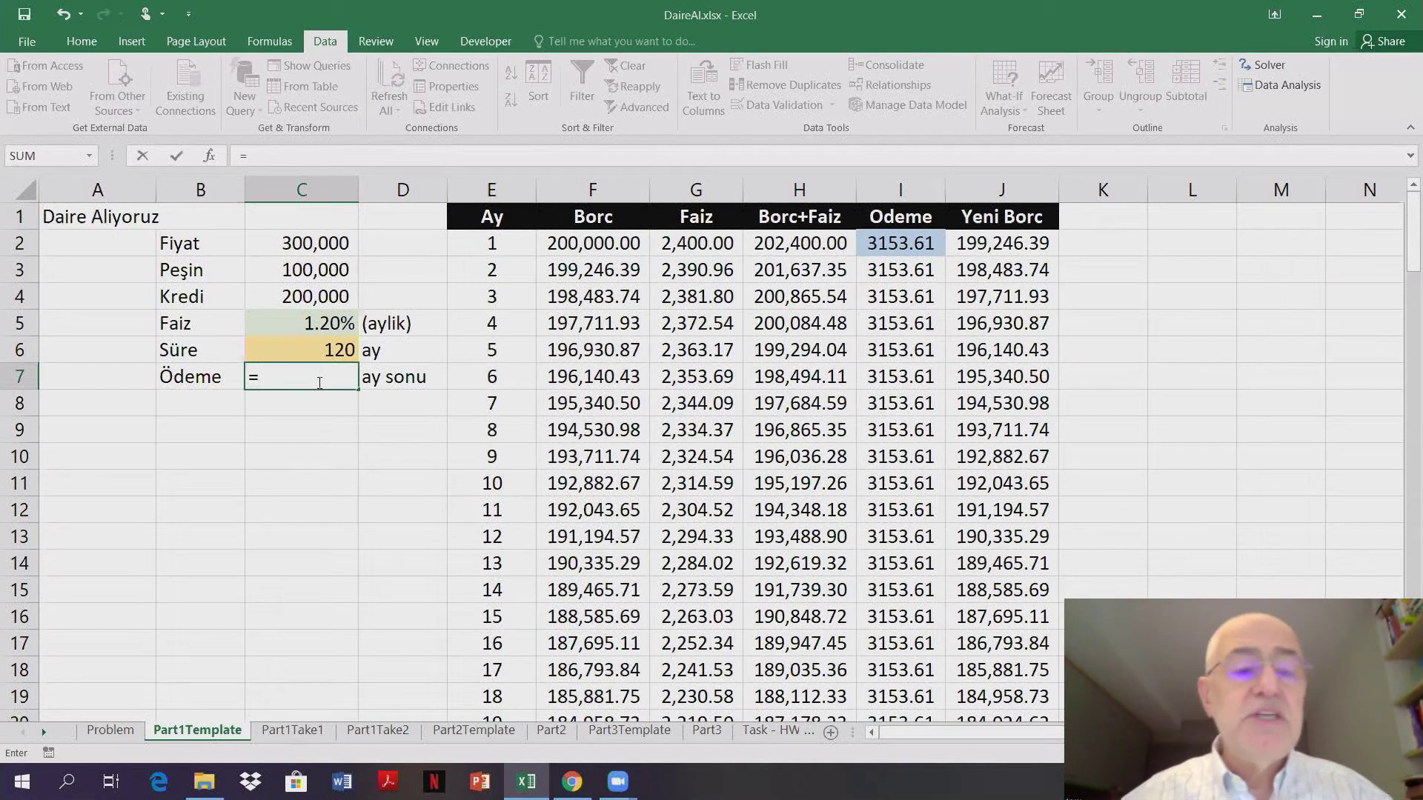
{"action": "left_click", "coordinate": [210, 156]}
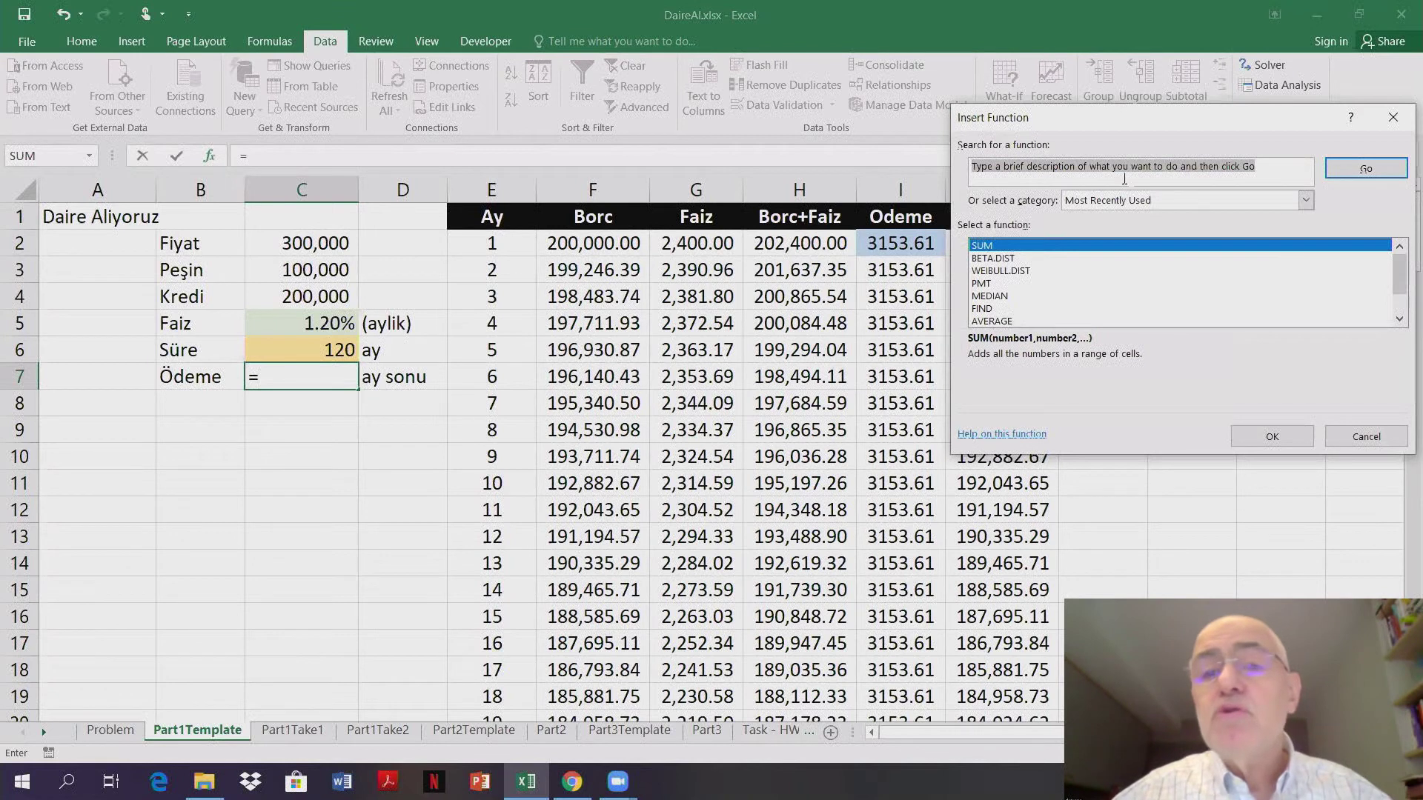
{"action": "type", "text": "monthly"}
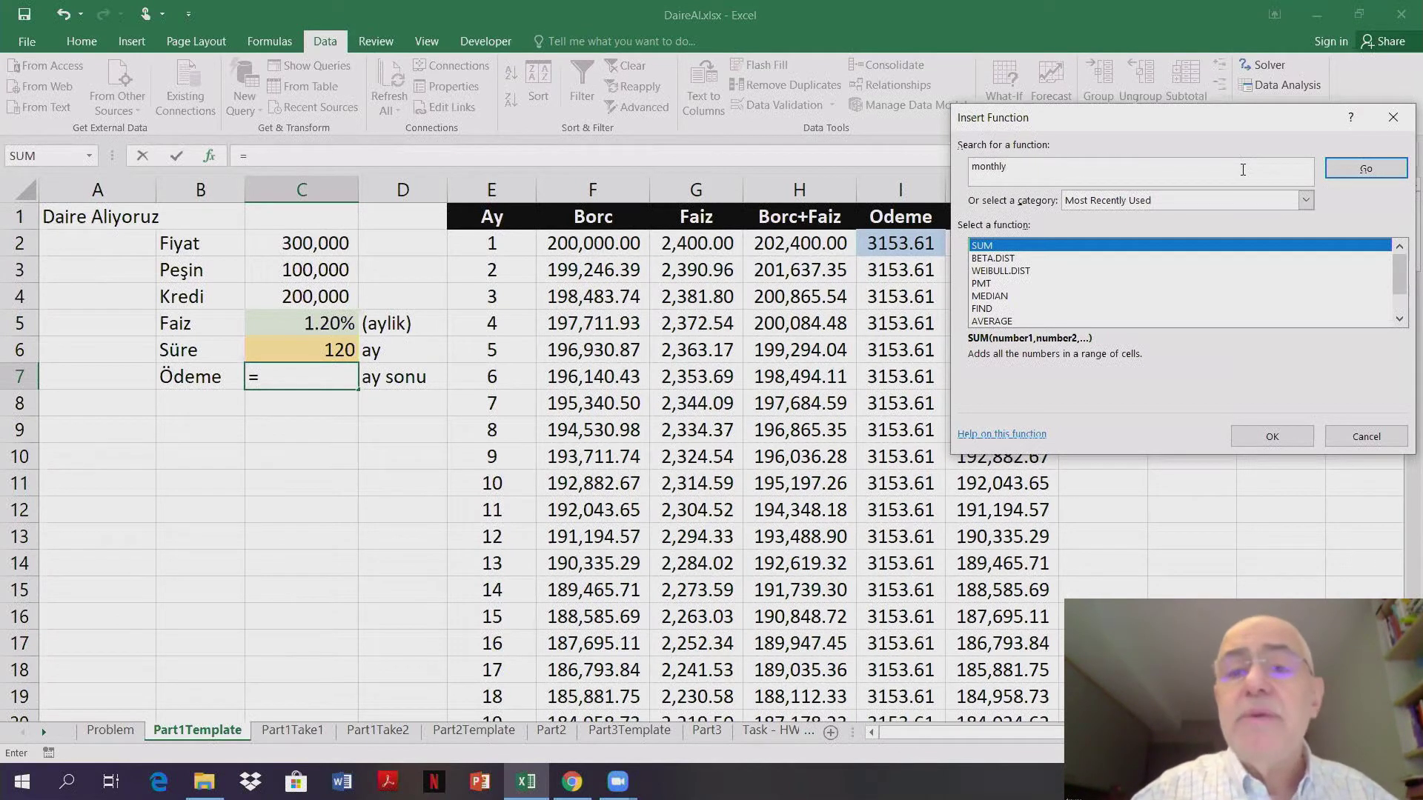
{"action": "type", "text": " payme"}
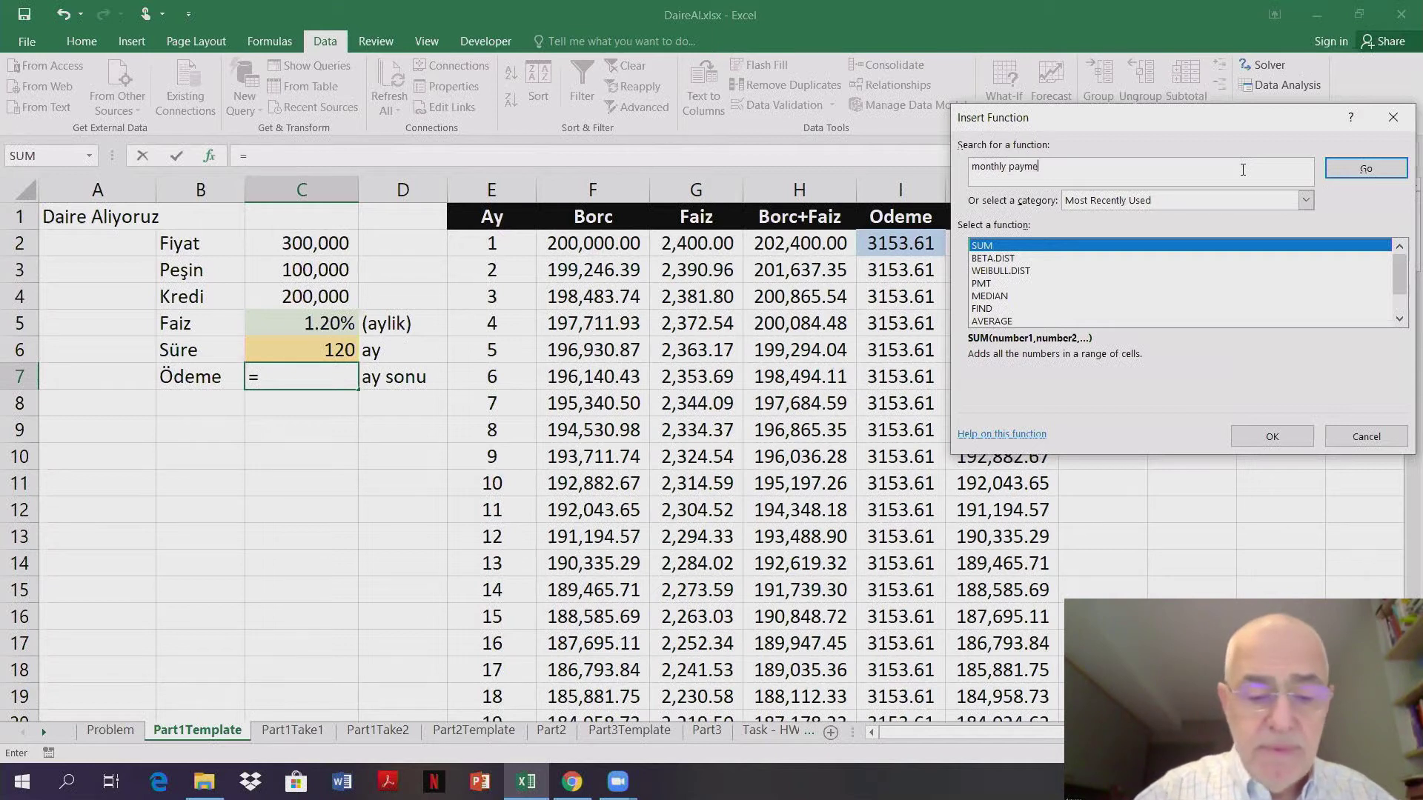
{"action": "type", "text": "nts"}
{"action": "key", "text": "Return"}
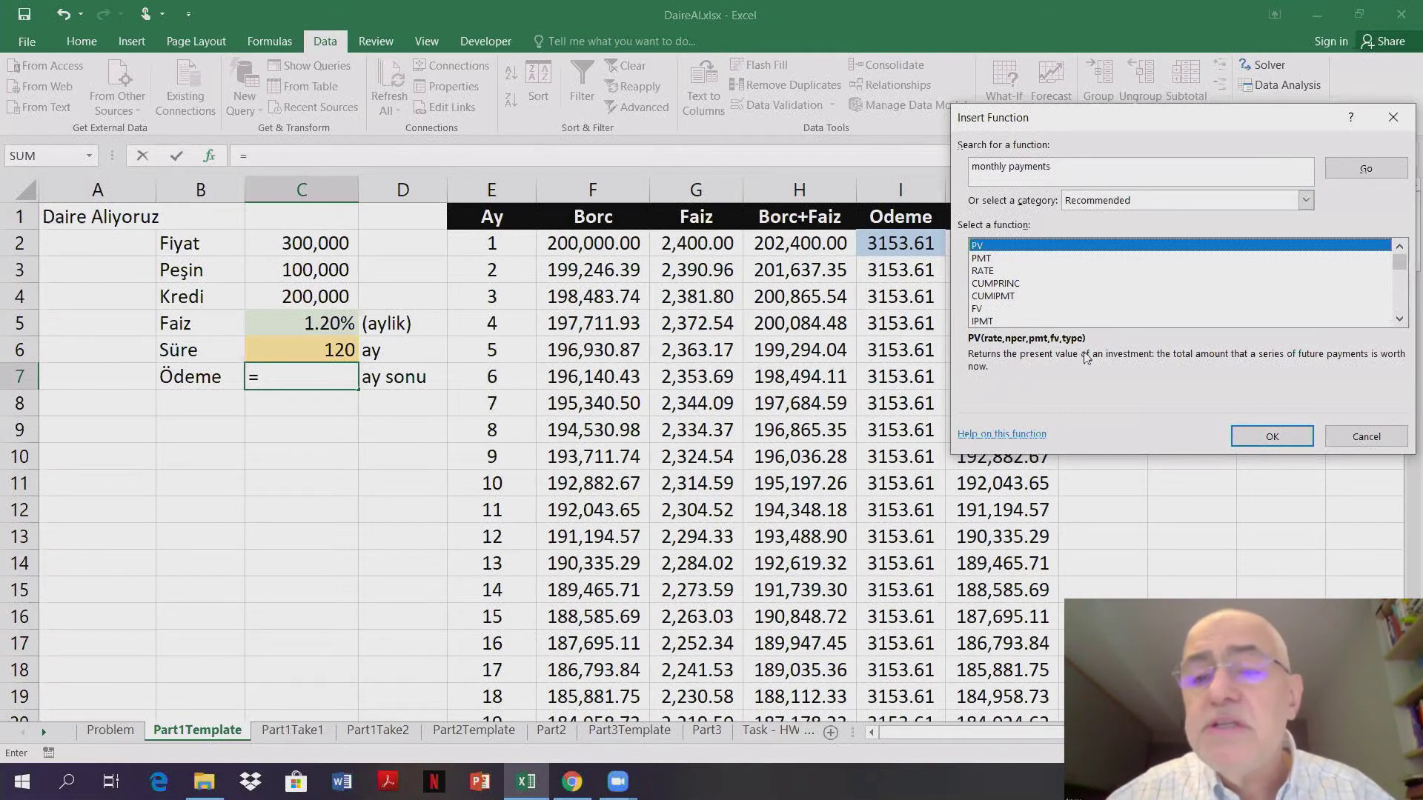
{"action": "left_click", "coordinate": [994, 259]}
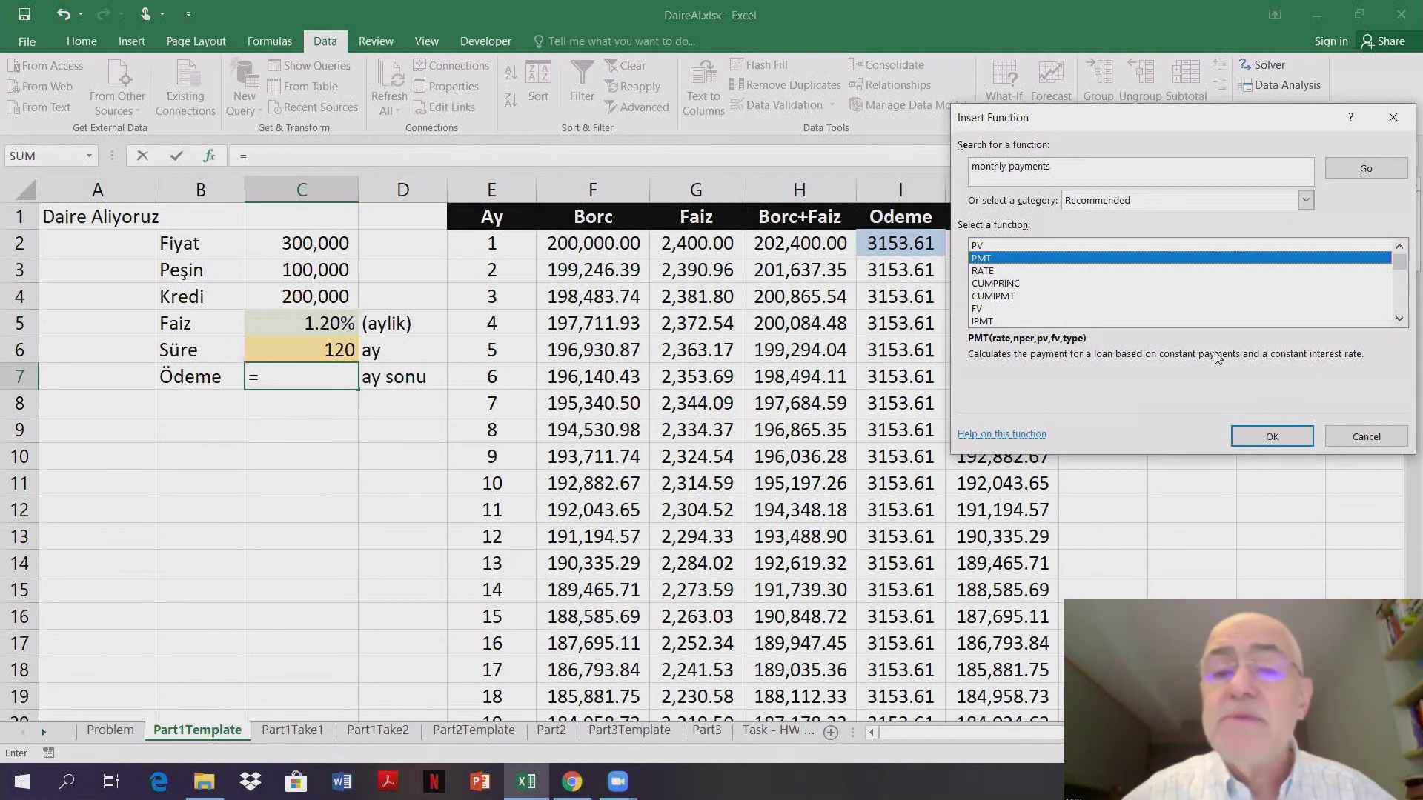
{"action": "double_click", "coordinate": [1017, 260]}
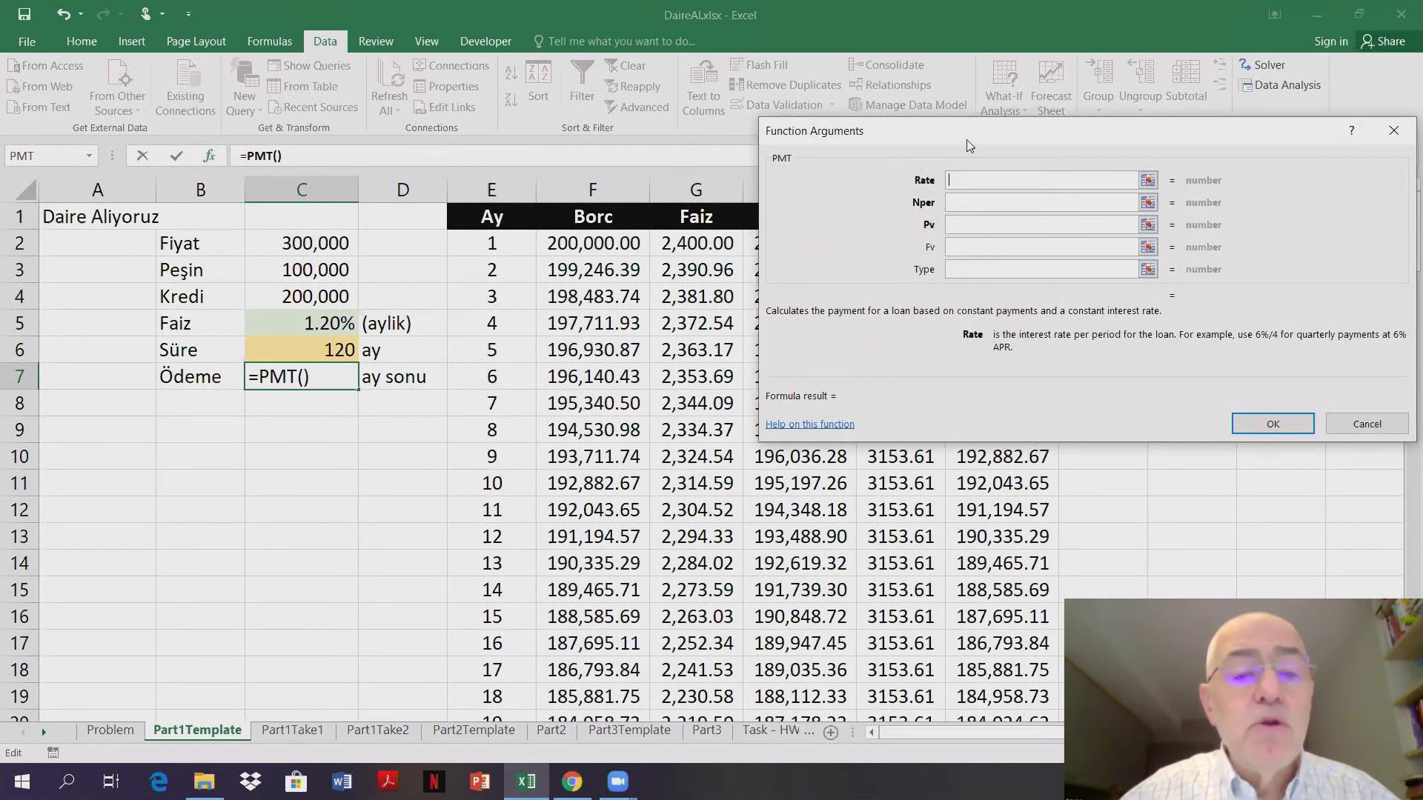
- Fill PMT with Rate C5, Nper C6, Pv C4, Fv 0 and Type 0
{"action": "left_click_drag", "start_coordinate": [966, 139], "coordinate": [674, 217]}
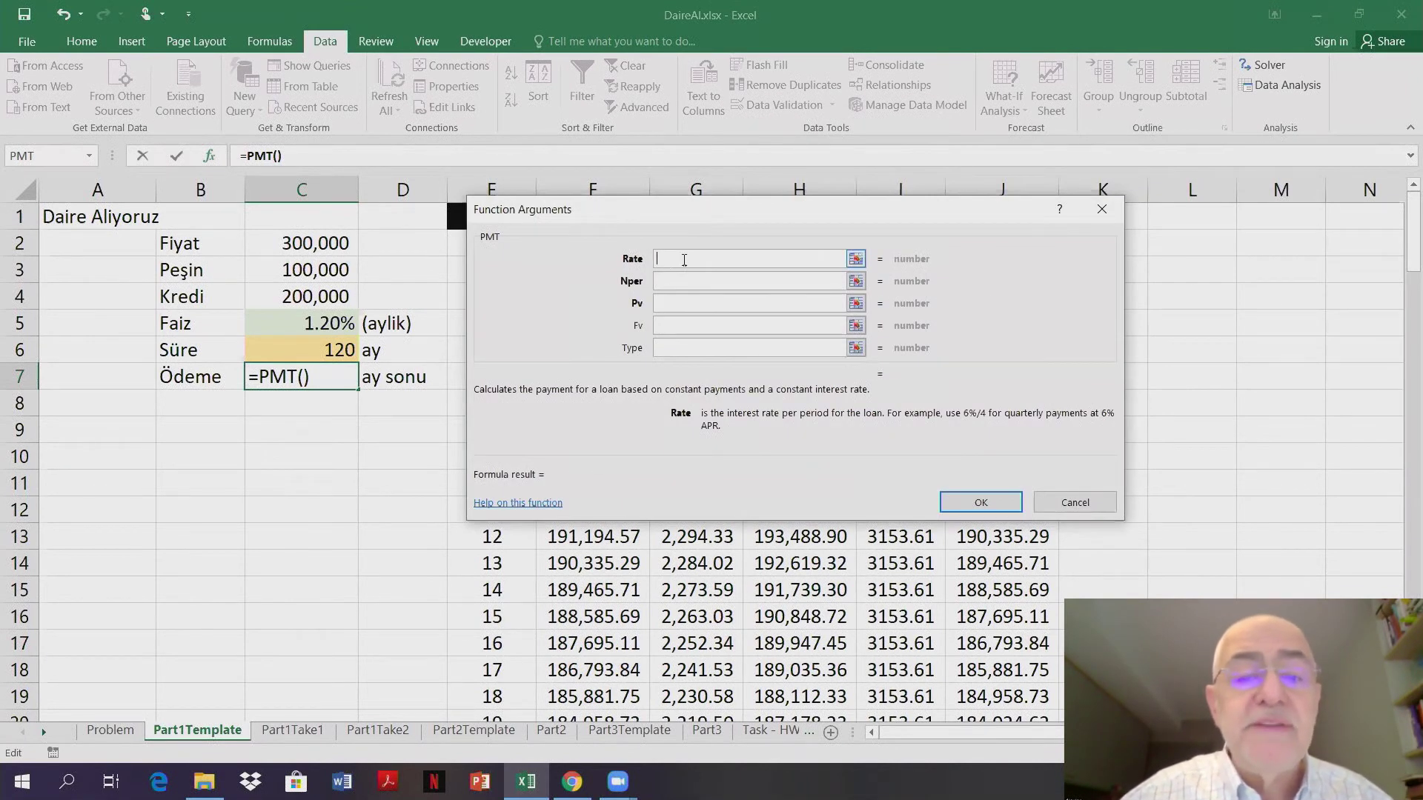
{"action": "left_click", "coordinate": [315, 326]}
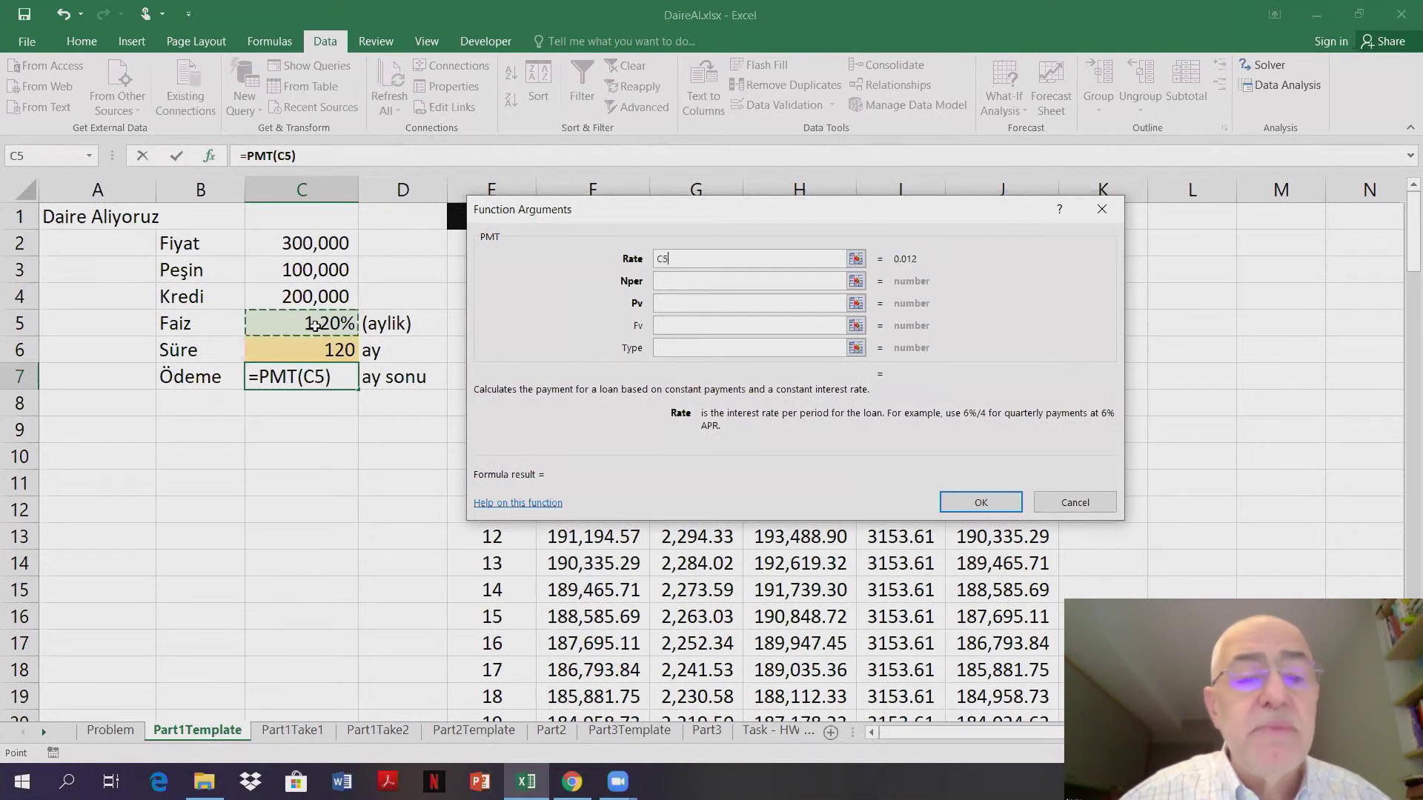
{"action": "left_click", "coordinate": [661, 281]}
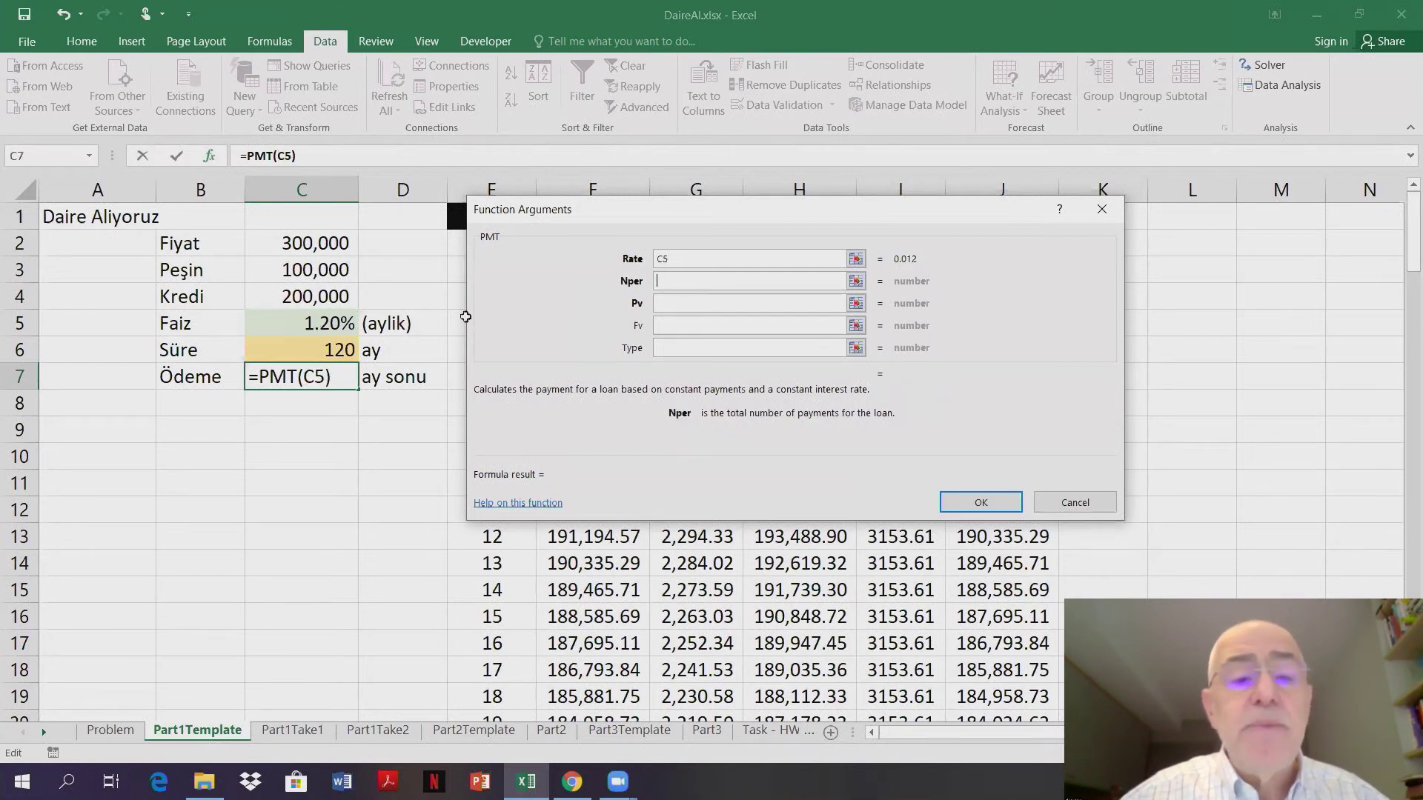
{"action": "left_click", "coordinate": [339, 354]}
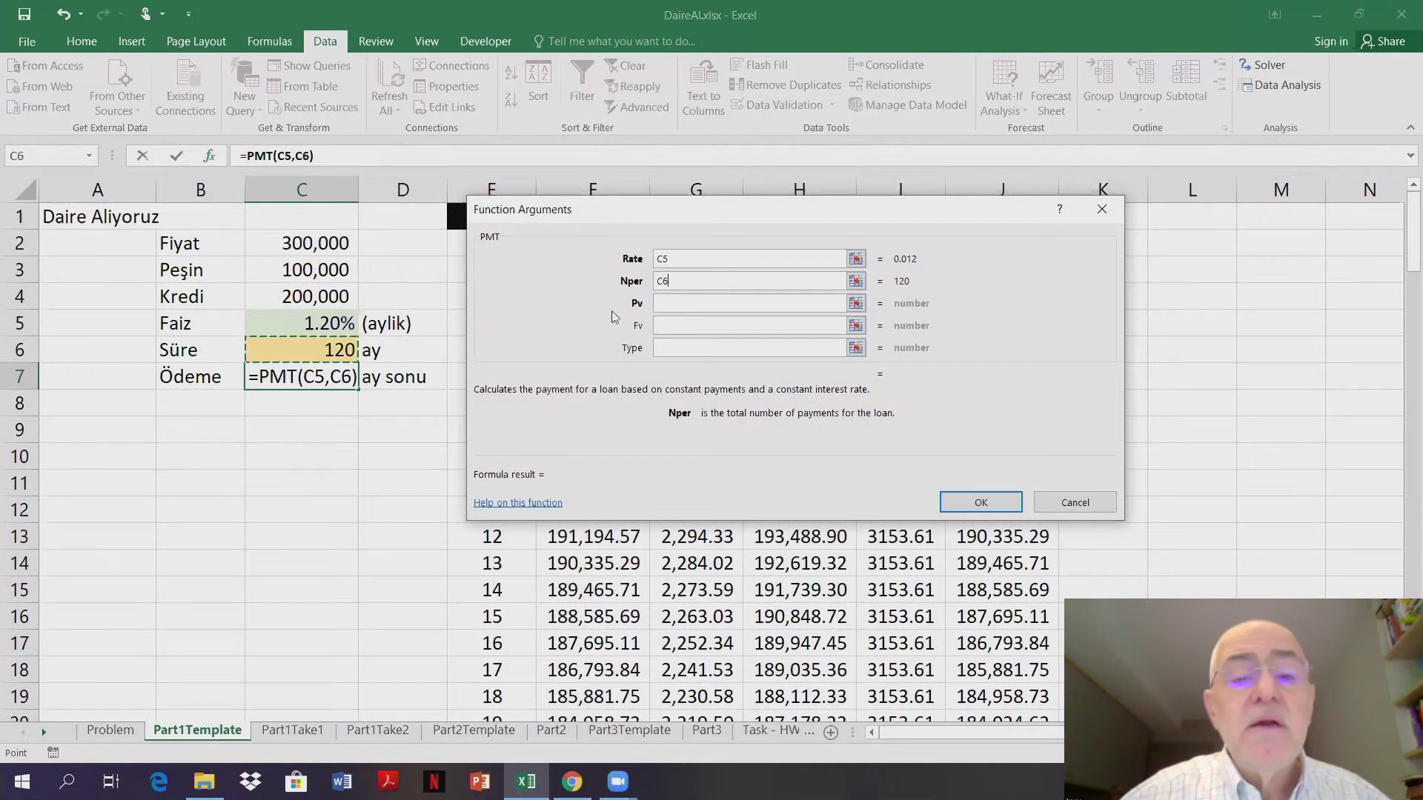
{"action": "left_click", "coordinate": [661, 304]}
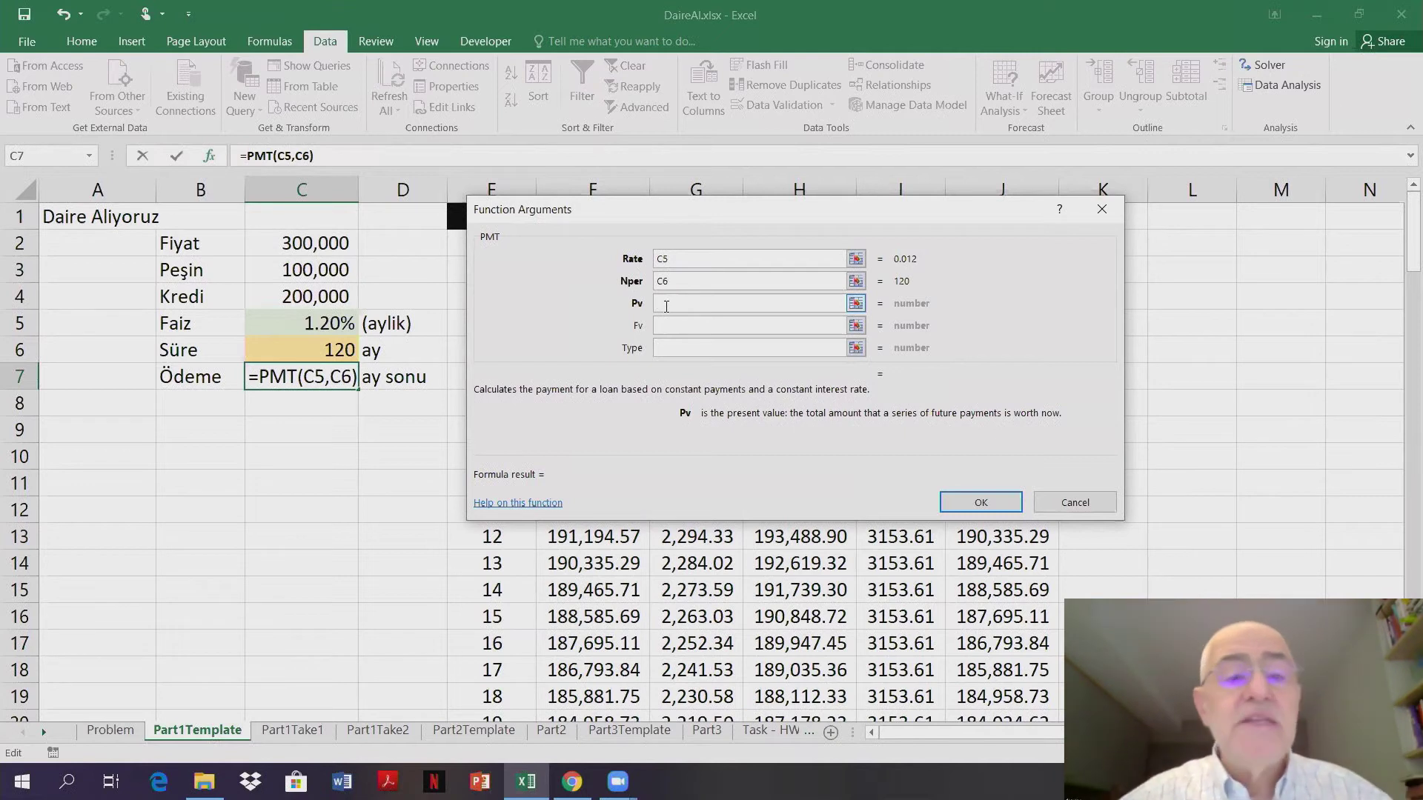
{"action": "left_click", "coordinate": [329, 297]}
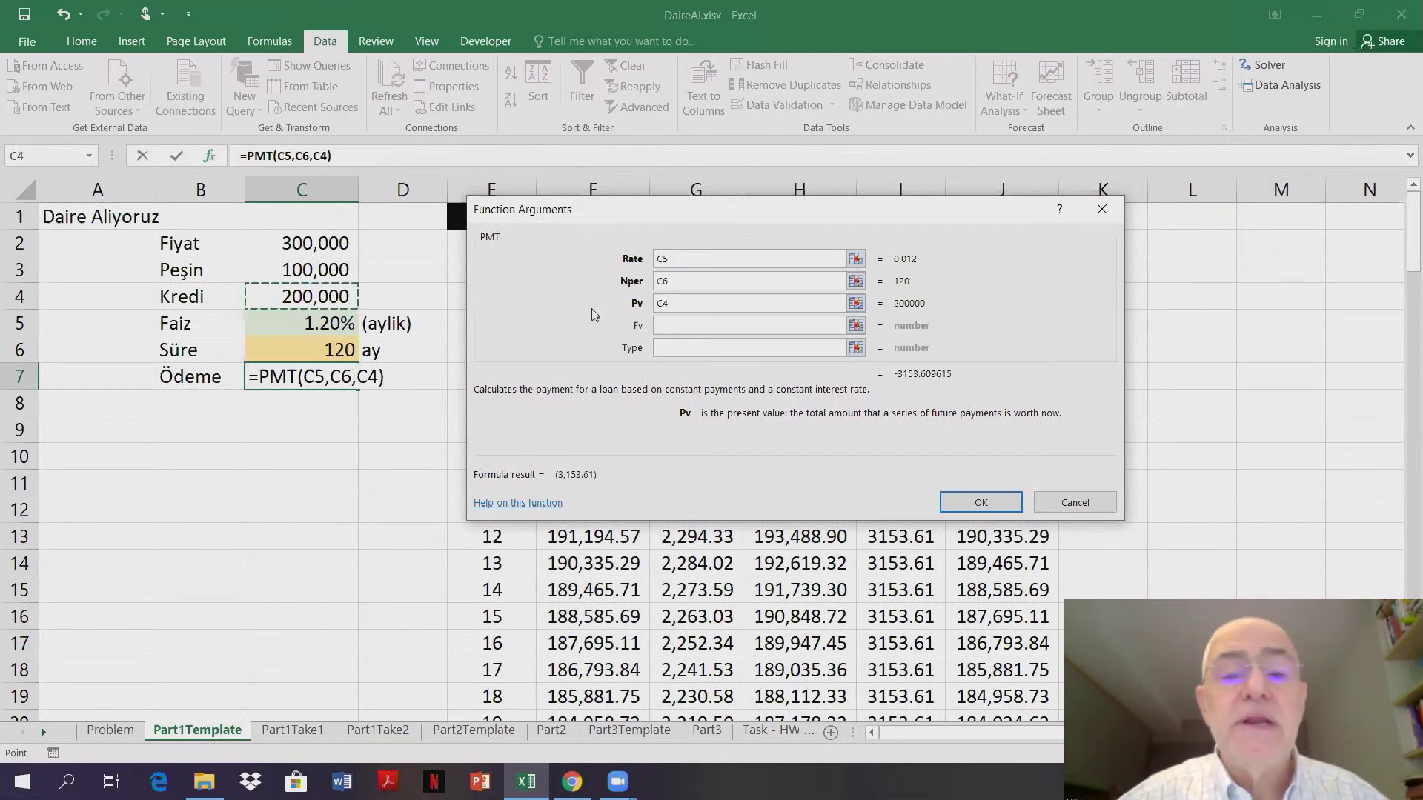
{"action": "left_click", "coordinate": [669, 323]}
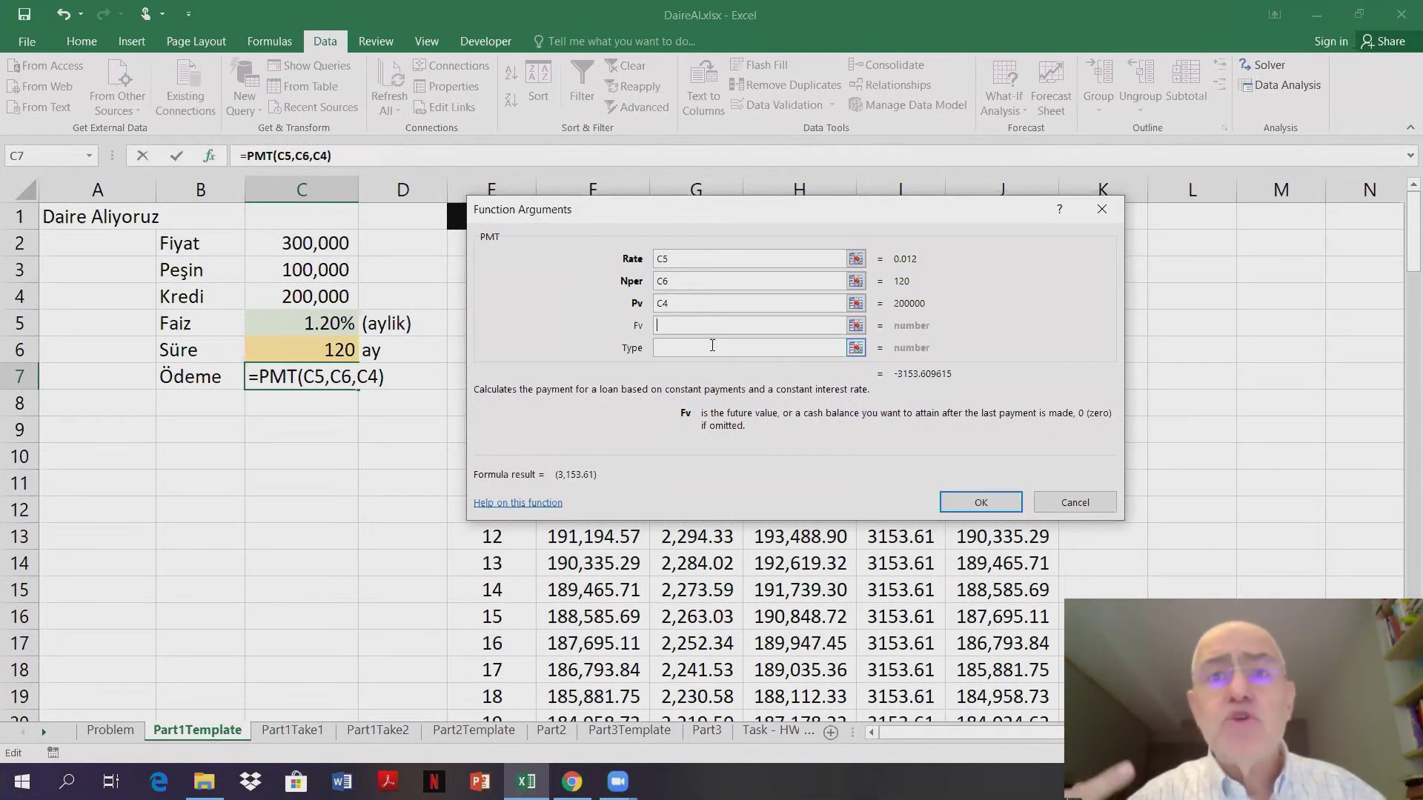
{"action": "type", "text": "0"}
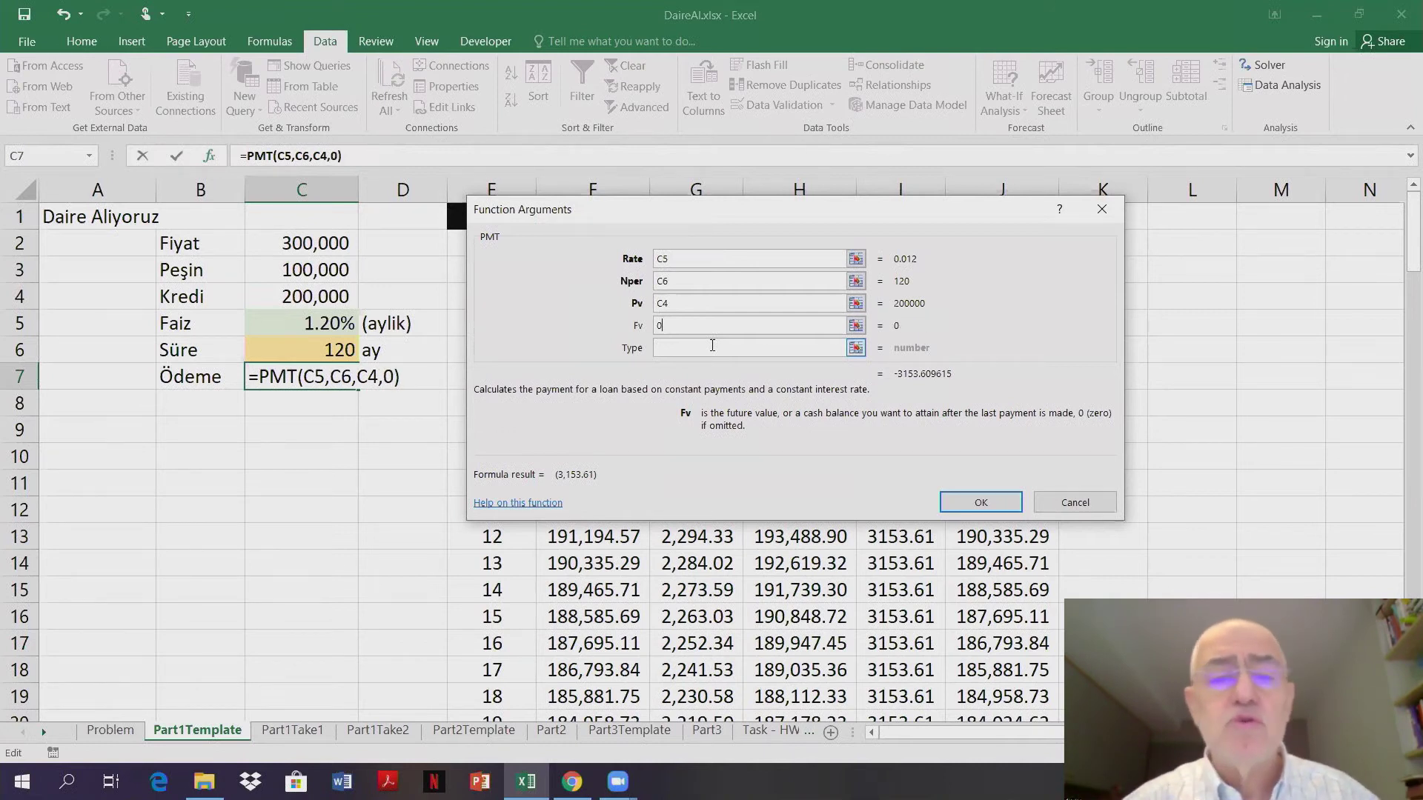
{"action": "left_click", "coordinate": [713, 348]}
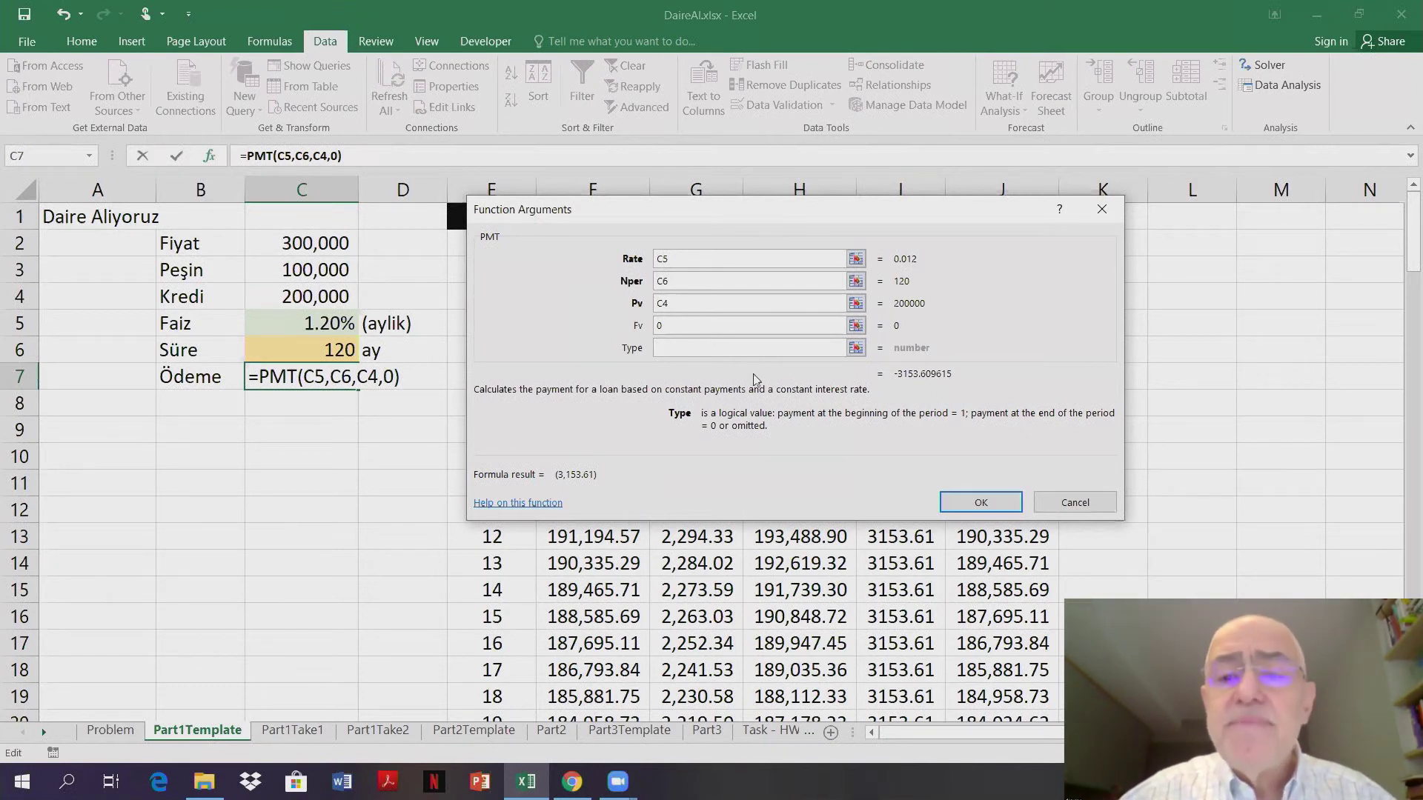
{"action": "type", "text": "0"}
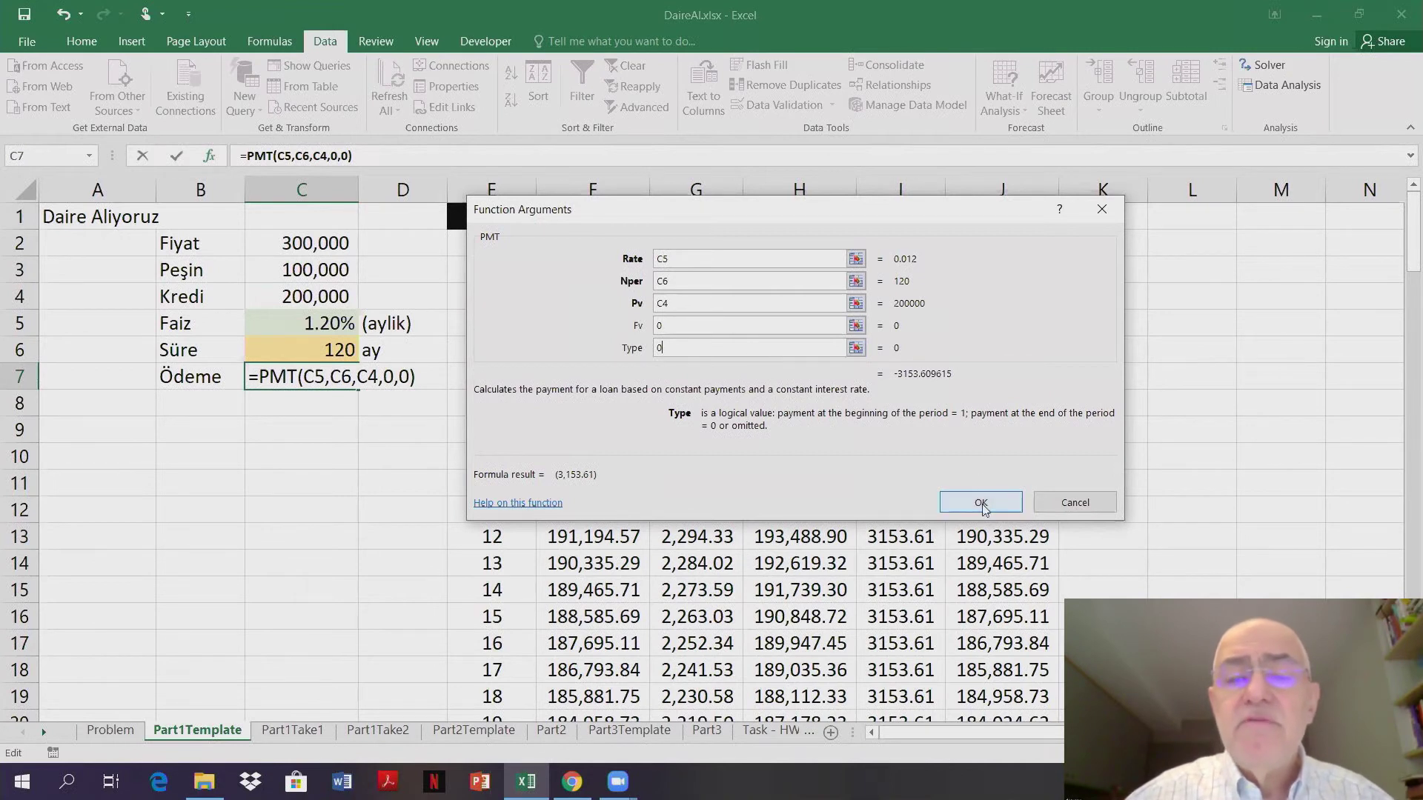
{"action": "left_click", "coordinate": [981, 503]}
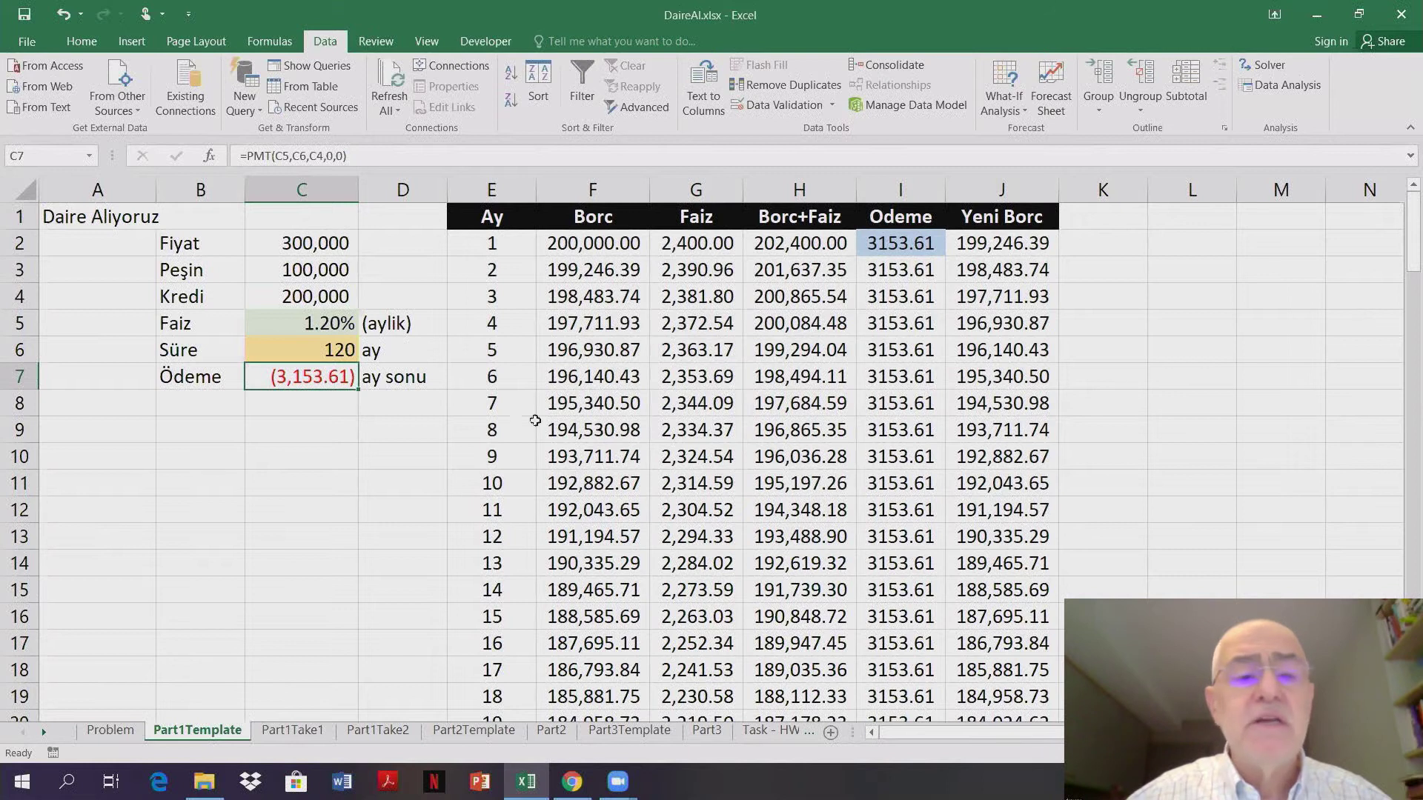
- Compare C7's payment with I2 and review how the loan amount in C4 is calculated
{"action": "left_click", "coordinate": [902, 245]}
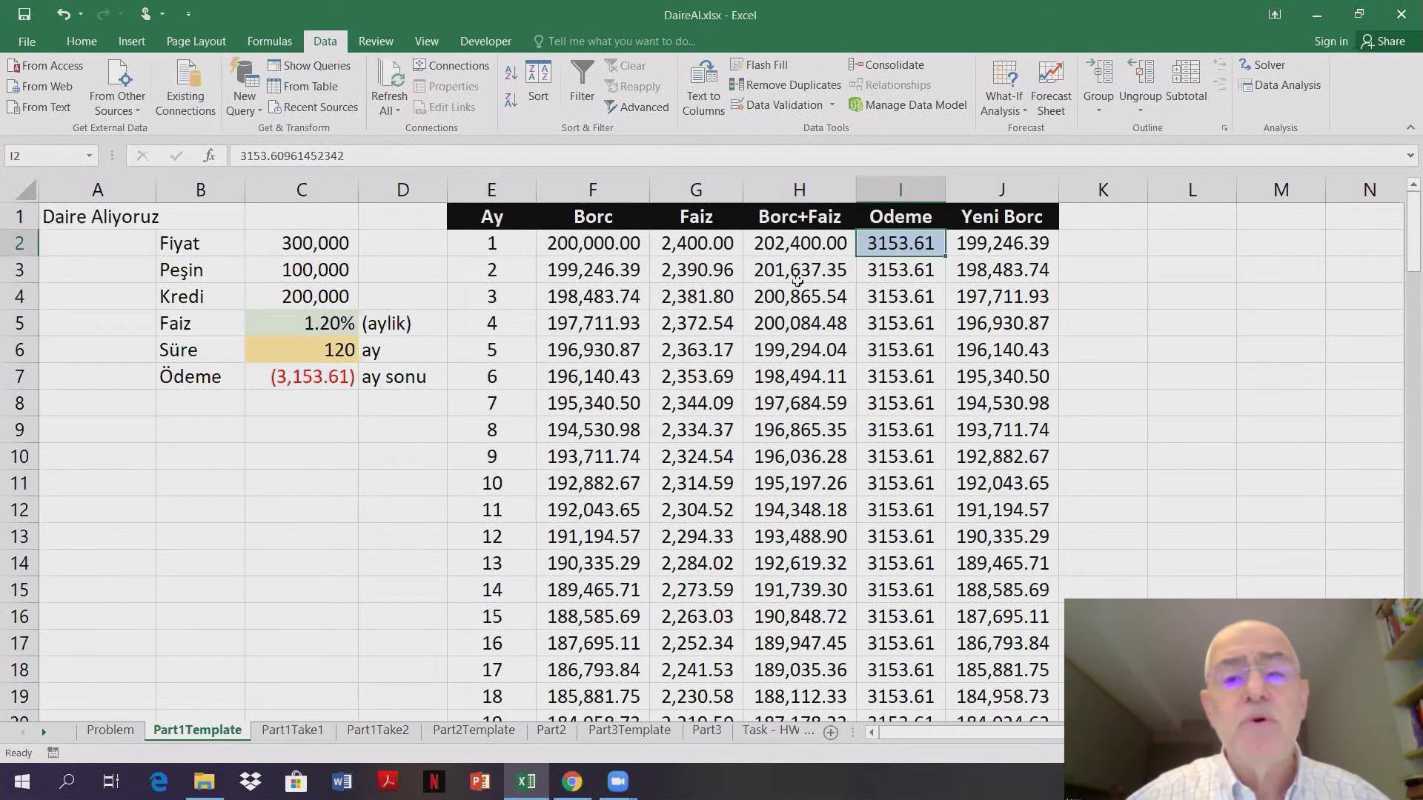
{"action": "left_click", "coordinate": [321, 381]}
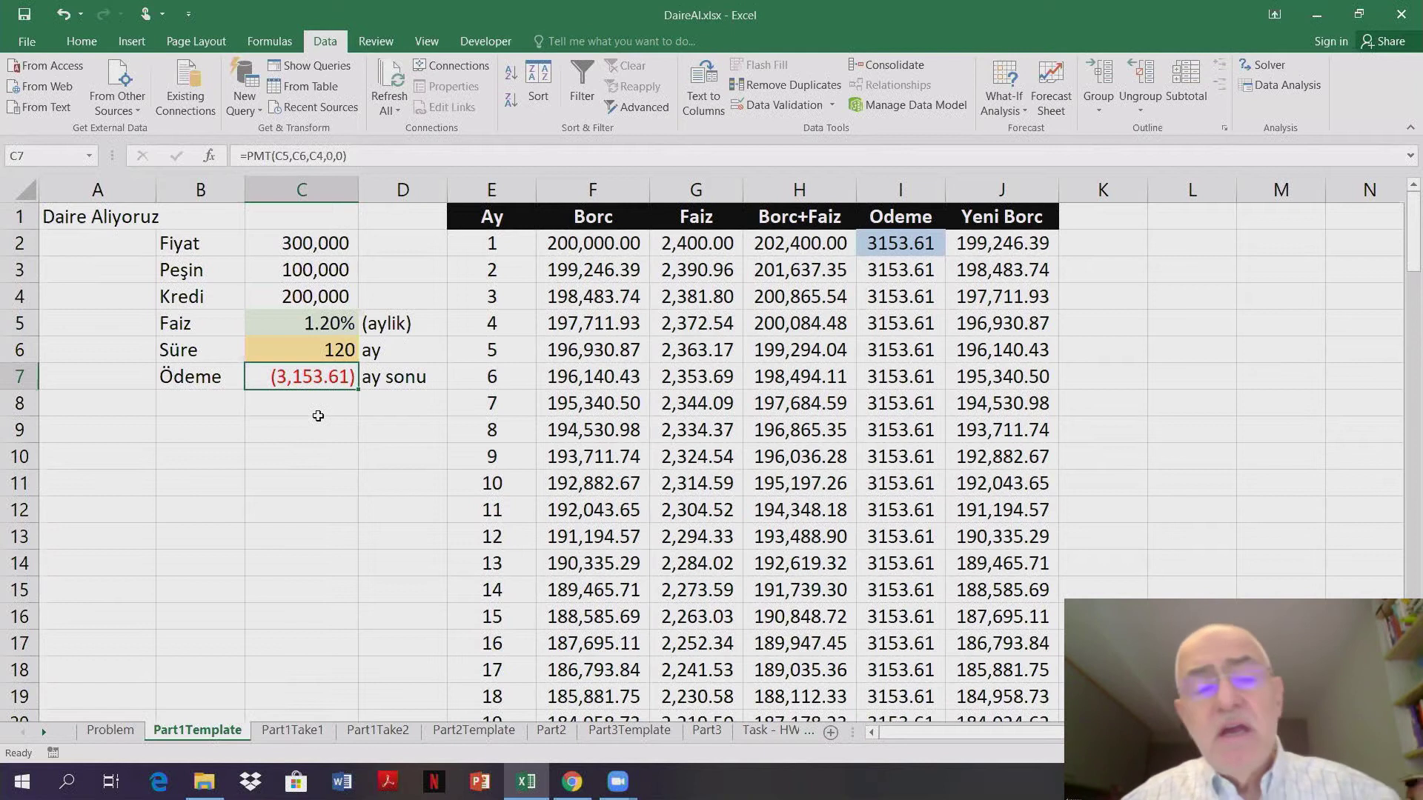
{"action": "double_click", "coordinate": [305, 379]}
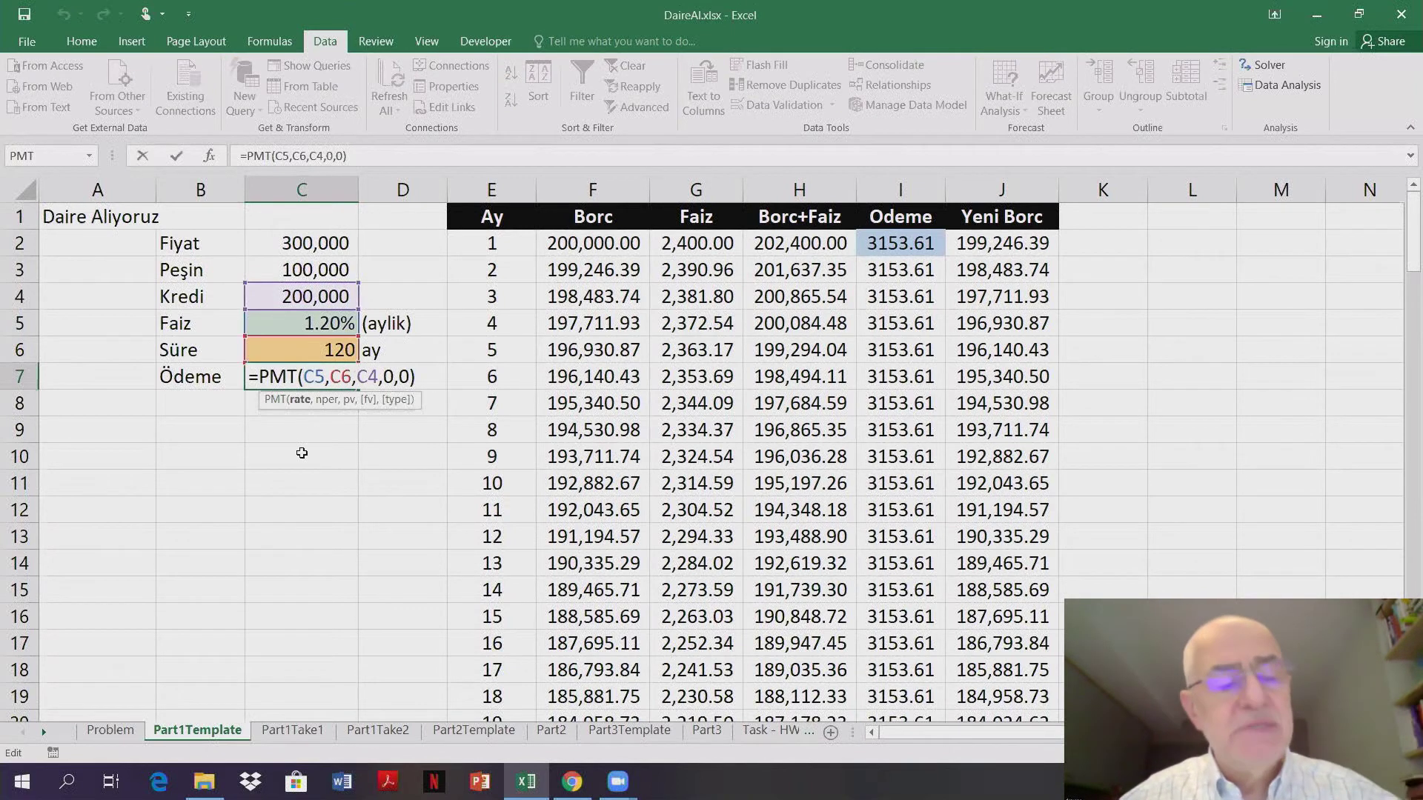
{"action": "key", "text": "Escape"}
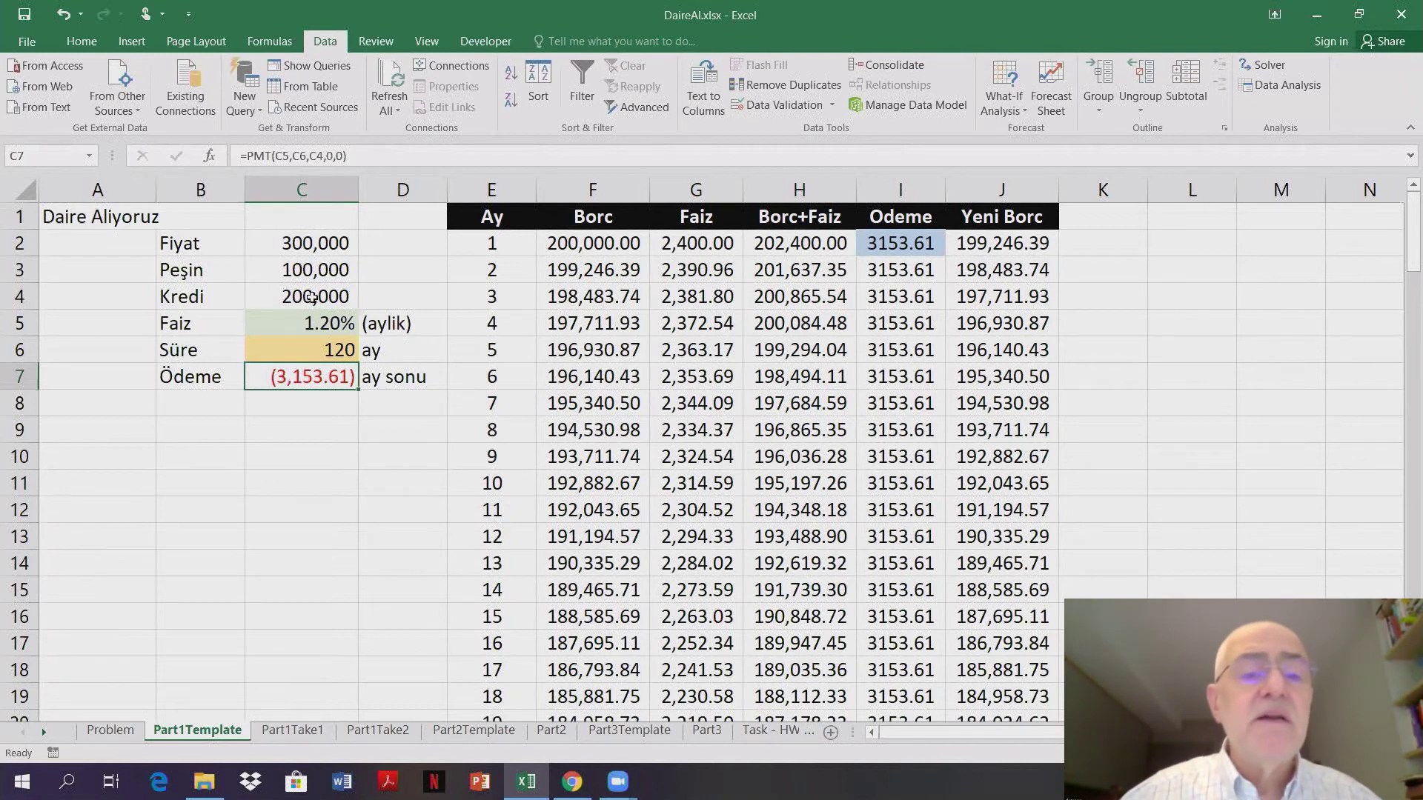
{"action": "left_click", "coordinate": [311, 298]}
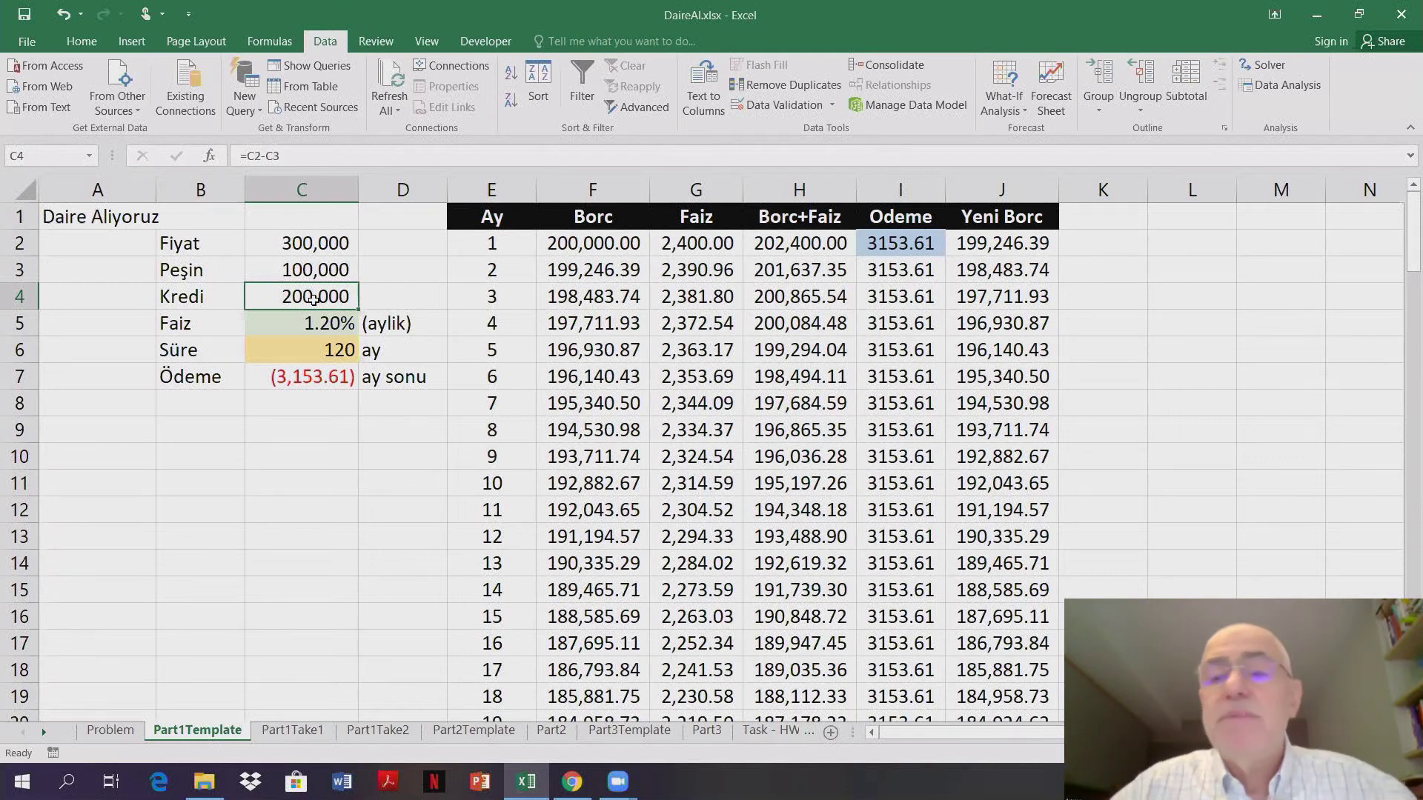
{"action": "left_click", "coordinate": [311, 376]}
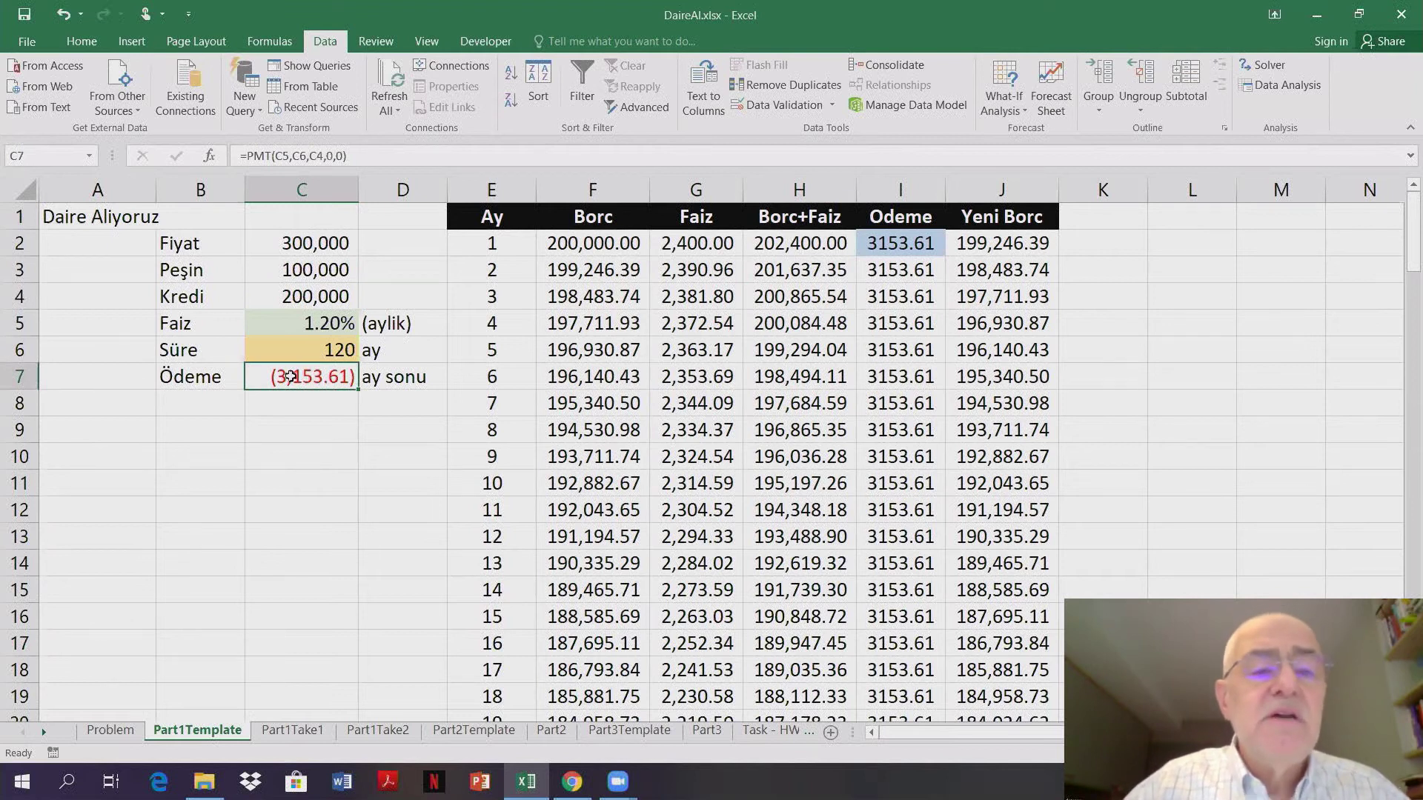
- Insert a minus before C4 in C7's PMT formula so the payment turns positive
{"action": "double_click", "coordinate": [300, 378]}
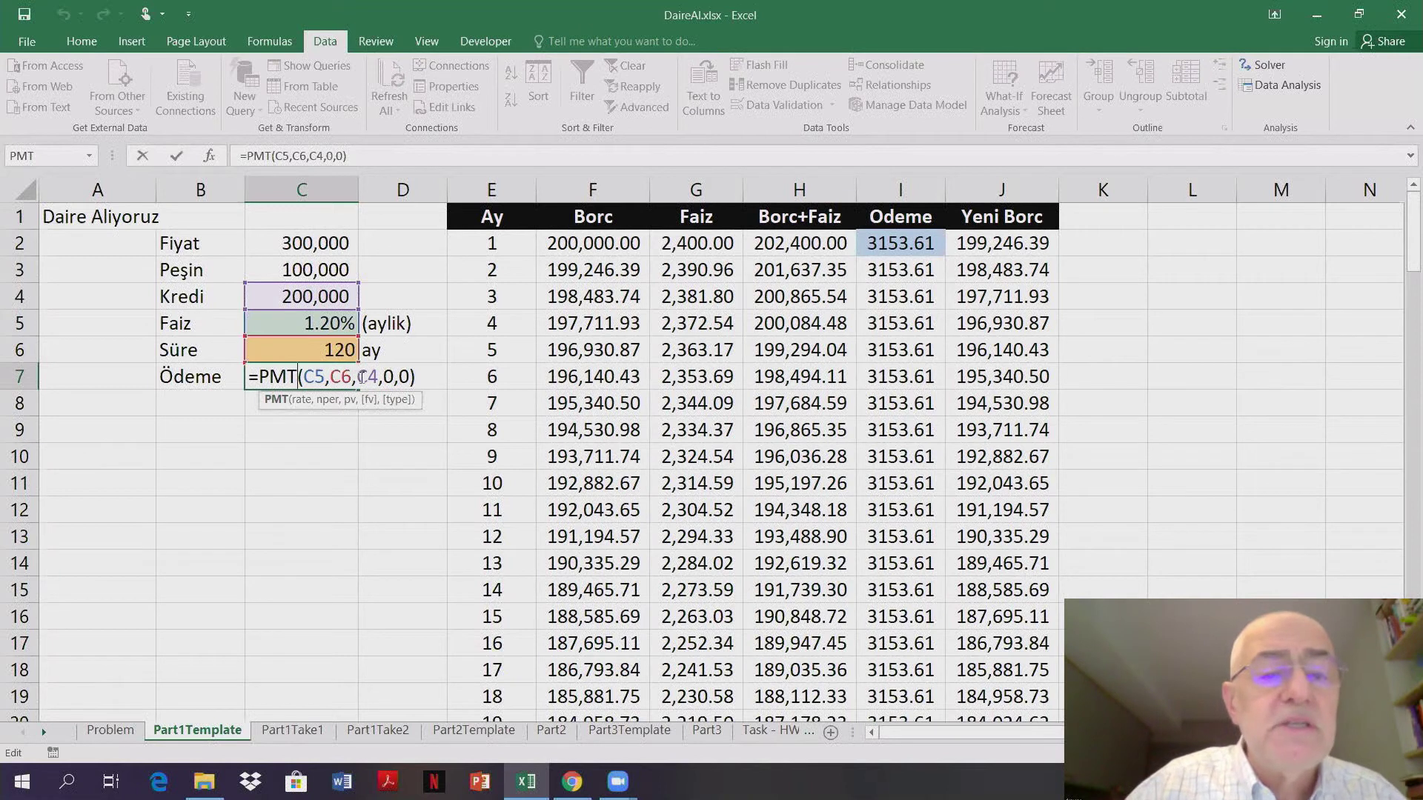
{"action": "left_click", "coordinate": [362, 378]}
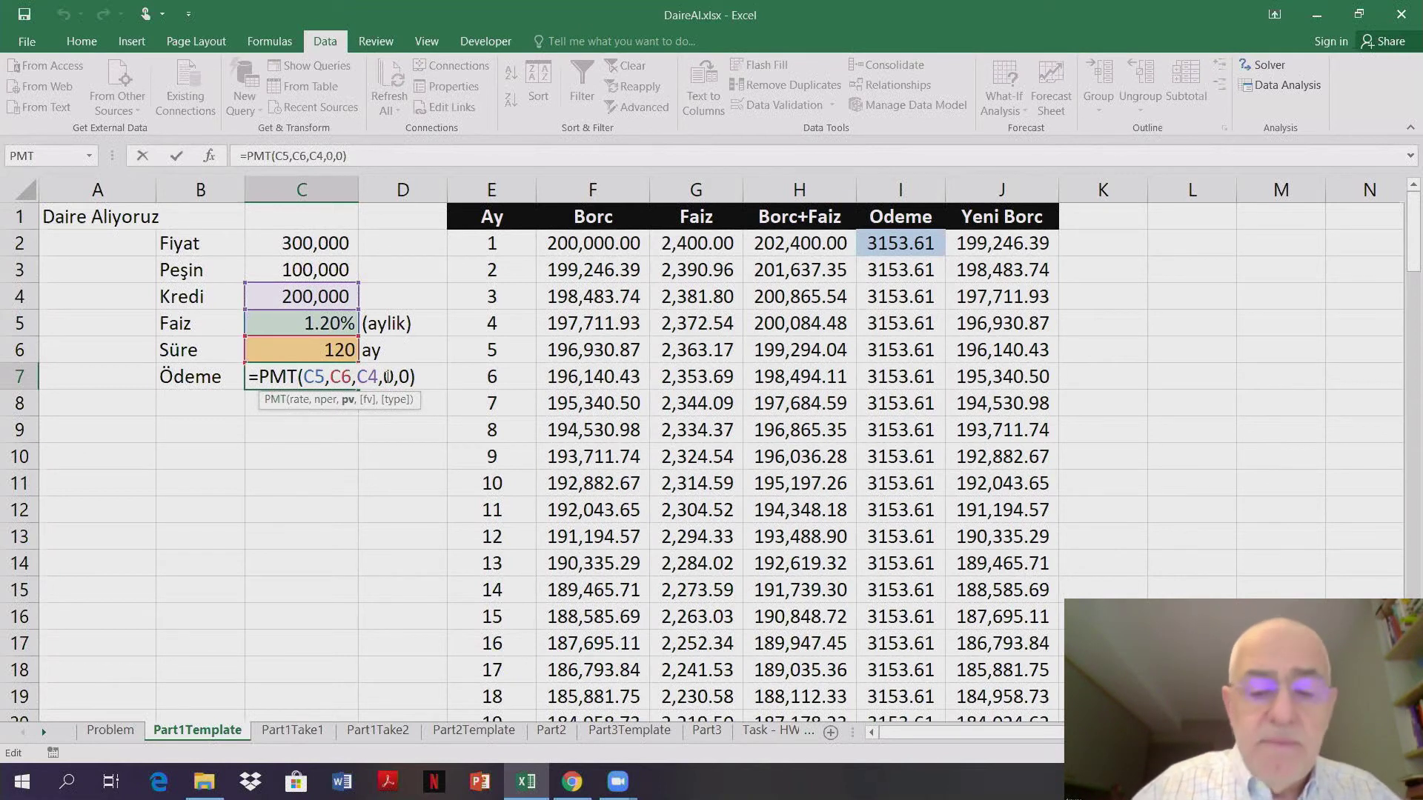
{"action": "type", "text": "-"}
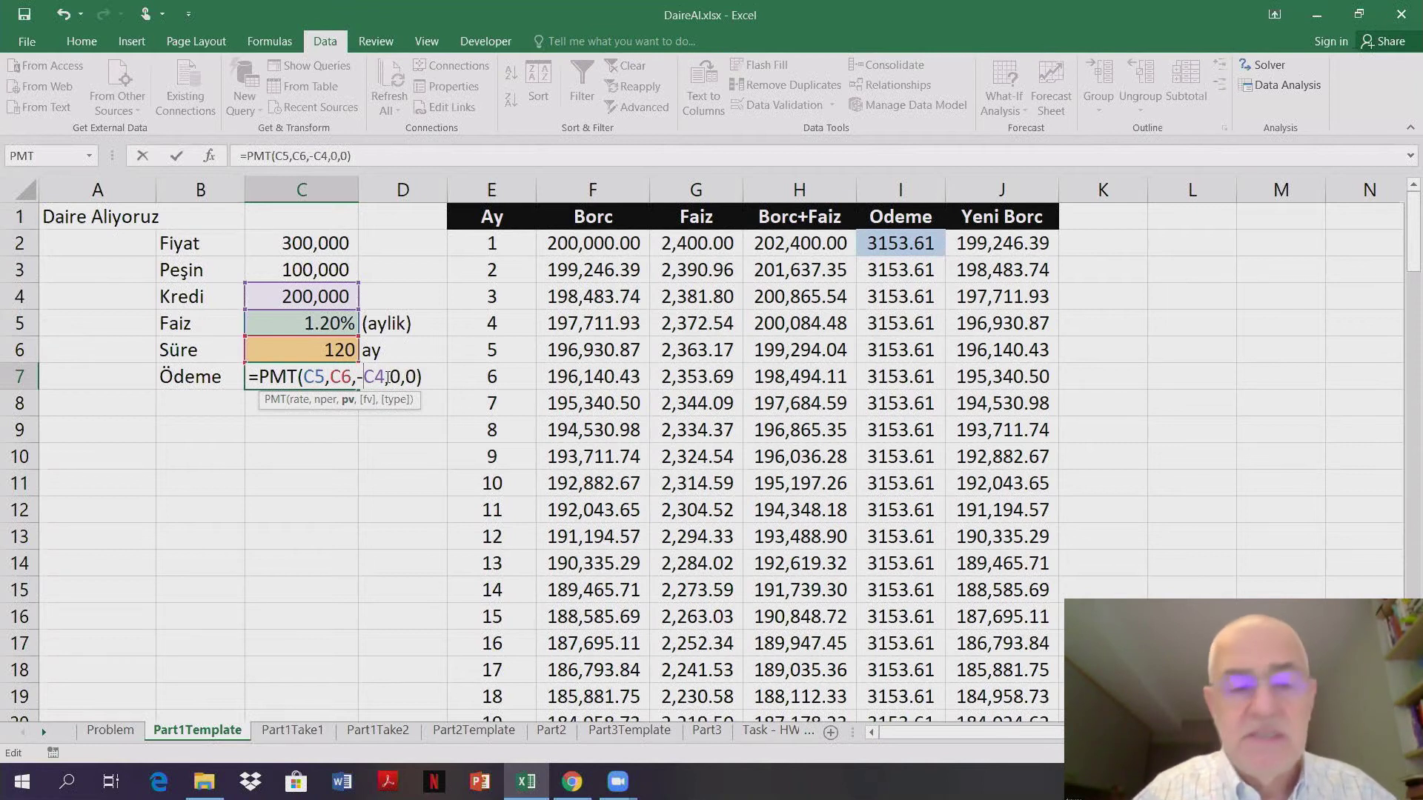
{"action": "key", "text": "Return"}
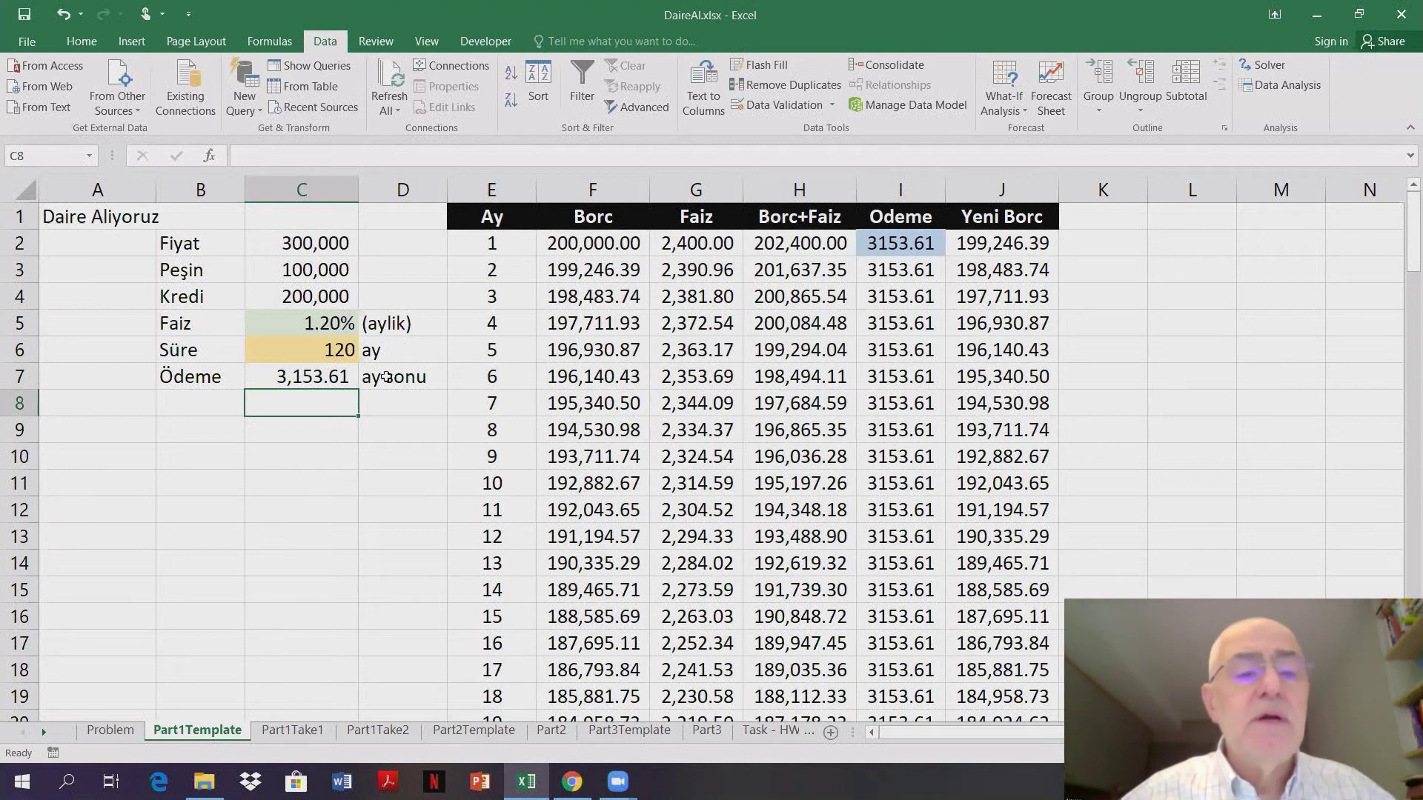
{"action": "left_click", "coordinate": [310, 379]}
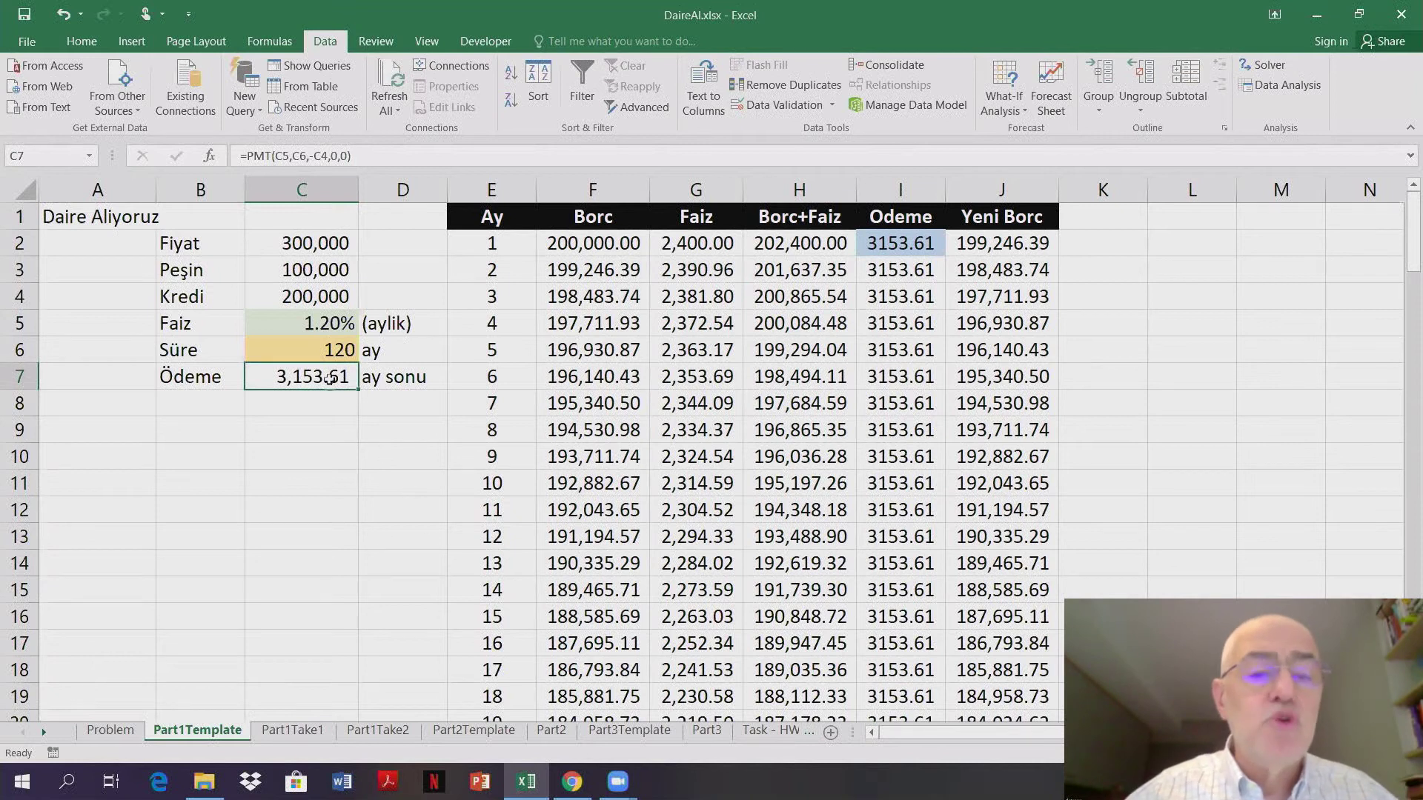
{"action": "left_click", "coordinate": [572, 784]}
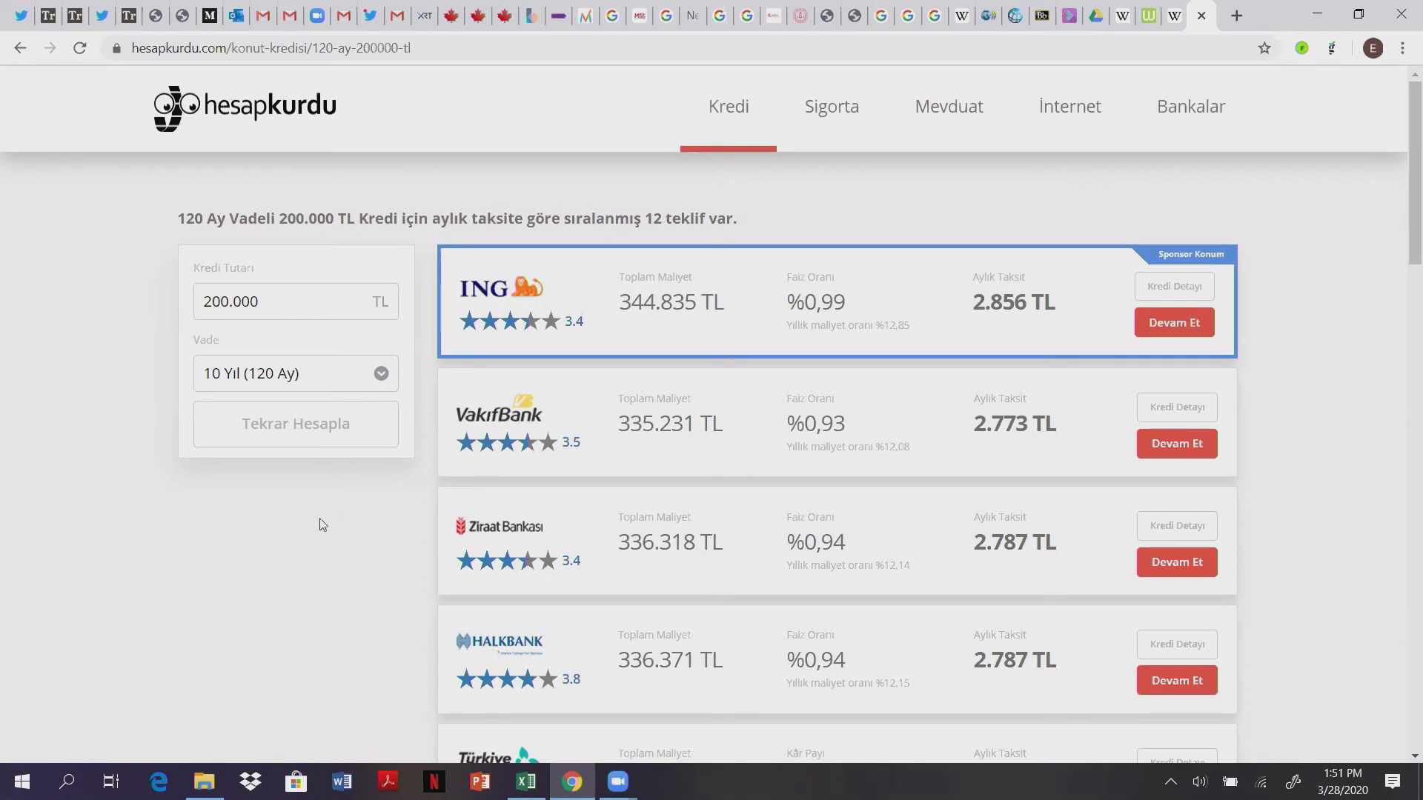
{"action": "scroll", "coordinate": [343, 516], "scroll_direction": "down", "scroll_amount": 1}
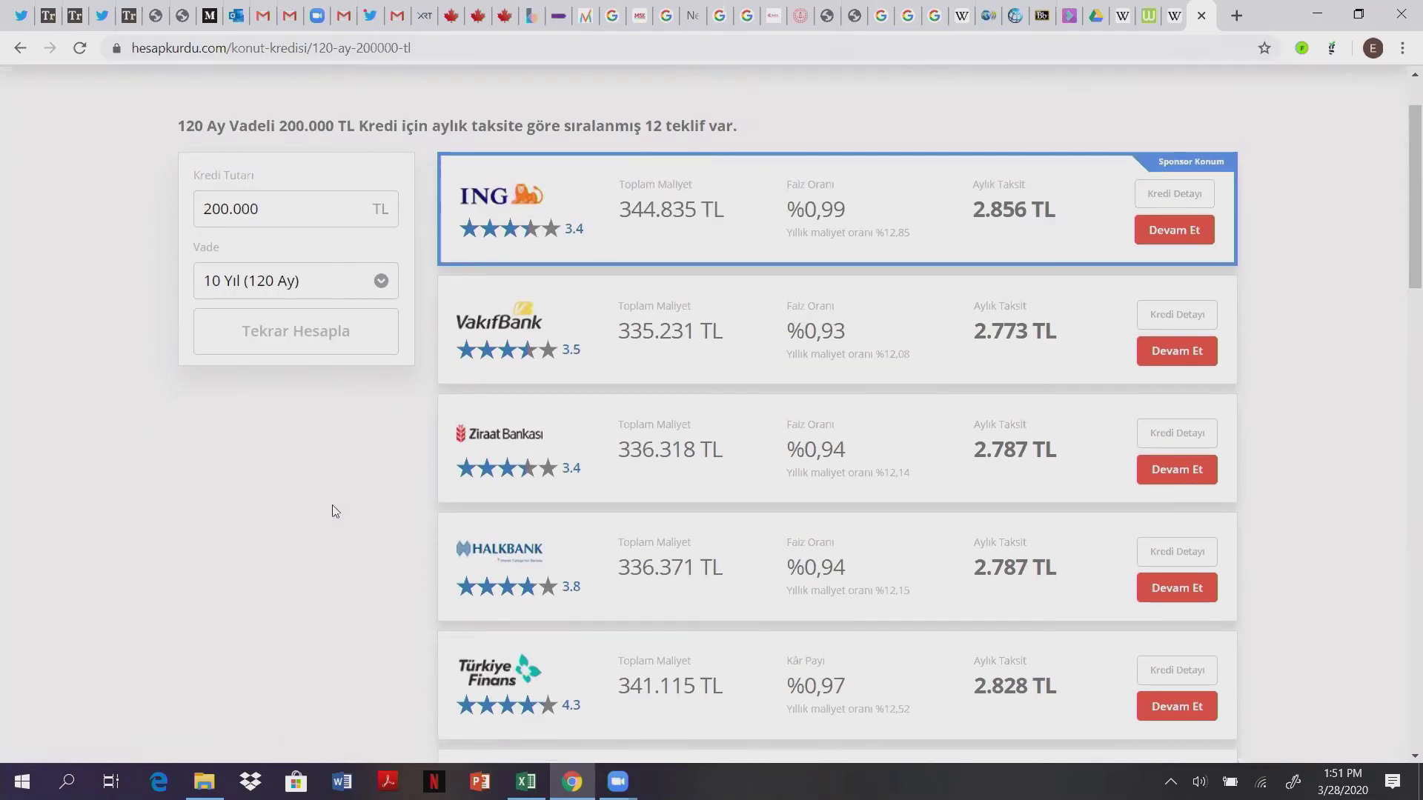
{"action": "scroll", "coordinate": [340, 512], "scroll_direction": "down", "scroll_amount": 1}
{"action": "scroll", "coordinate": [340, 511], "scroll_direction": "down", "scroll_amount": 2}
{"action": "scroll", "coordinate": [341, 510], "scroll_direction": "down", "scroll_amount": 1}
{"action": "scroll", "coordinate": [345, 509], "scroll_direction": "down", "scroll_amount": 1}
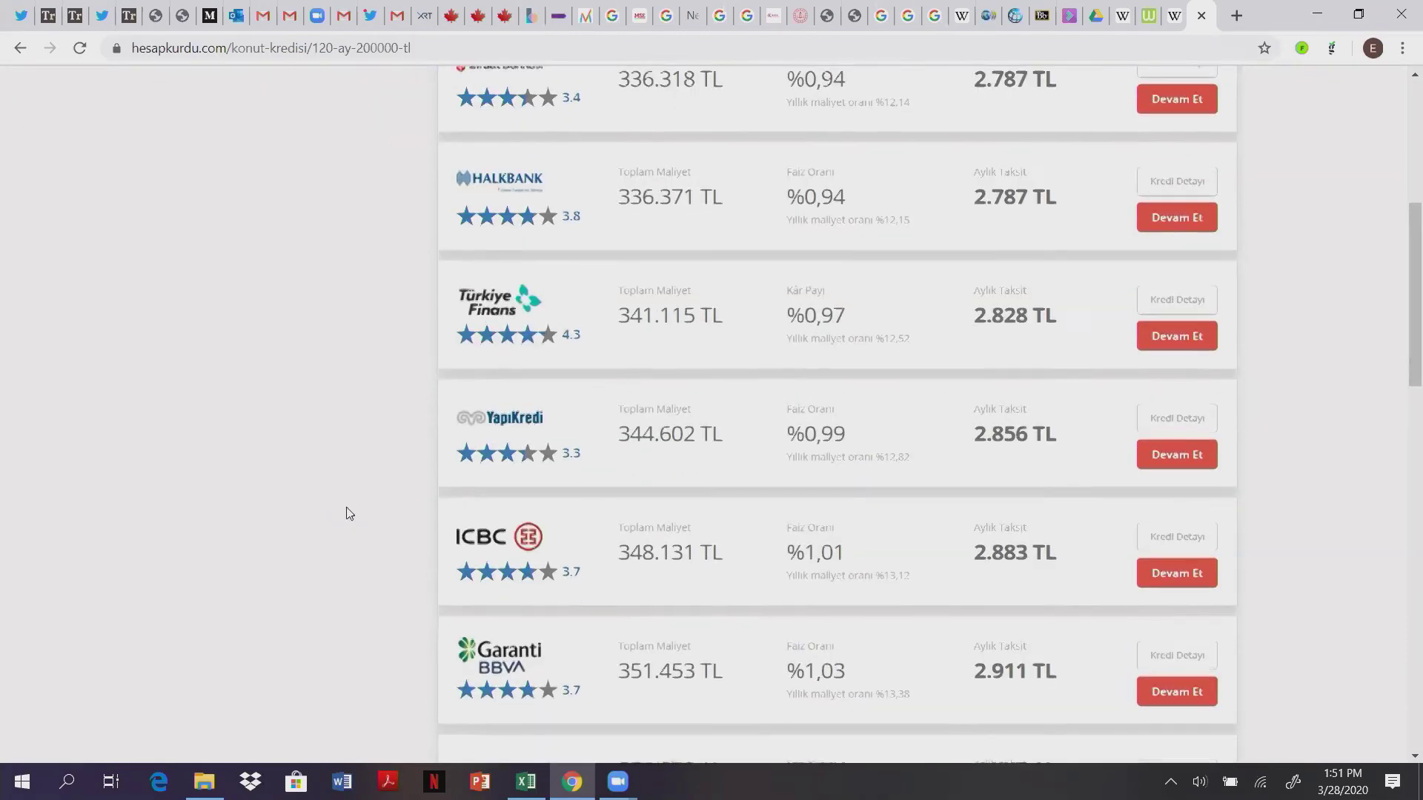
{"action": "scroll", "coordinate": [346, 512], "scroll_direction": "down", "scroll_amount": 3}
{"action": "scroll", "coordinate": [349, 513], "scroll_direction": "down", "scroll_amount": 2}
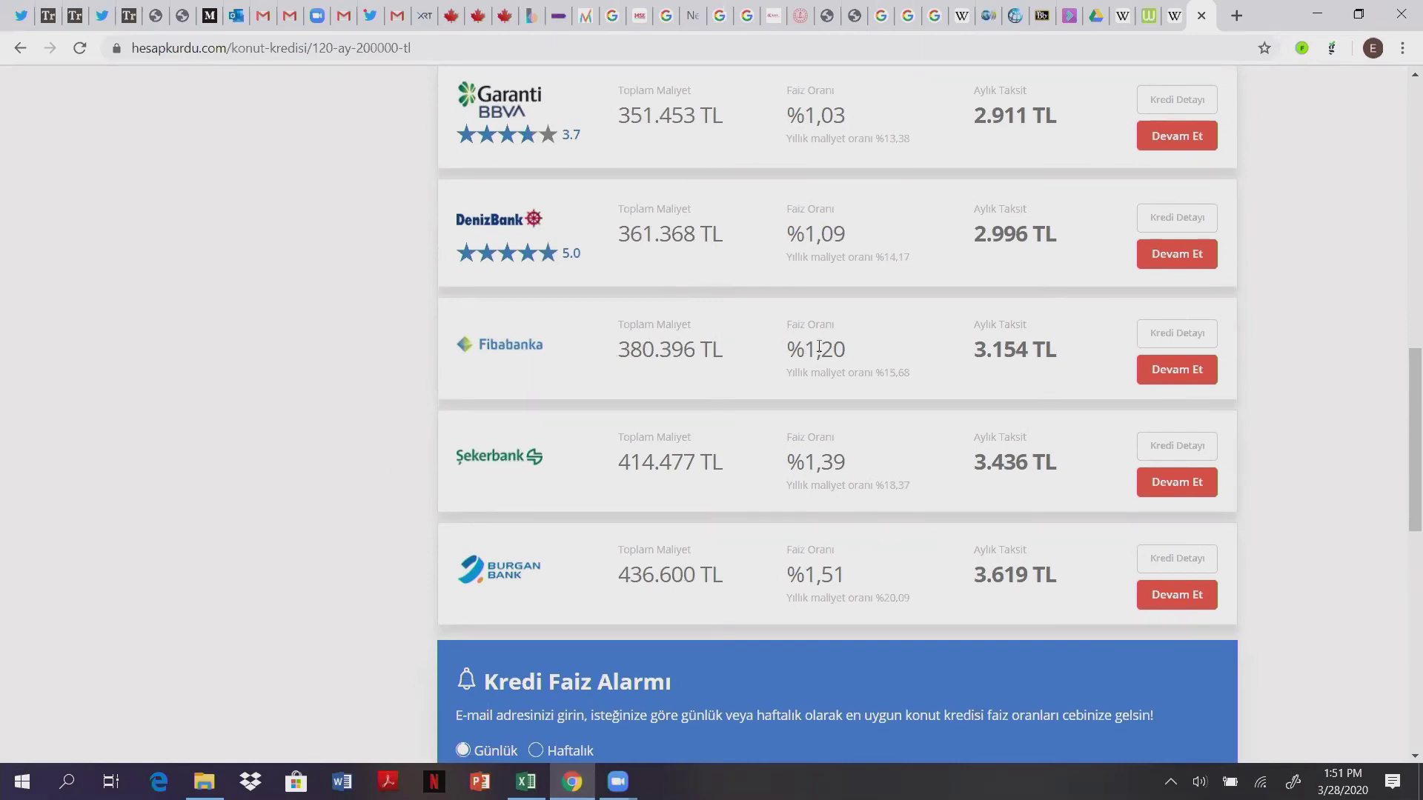
{"action": "left_click_drag", "start_coordinate": [993, 346], "coordinate": [1063, 347]}
{"action": "left_click", "coordinate": [1023, 352]}
{"action": "left_click", "coordinate": [532, 785]}
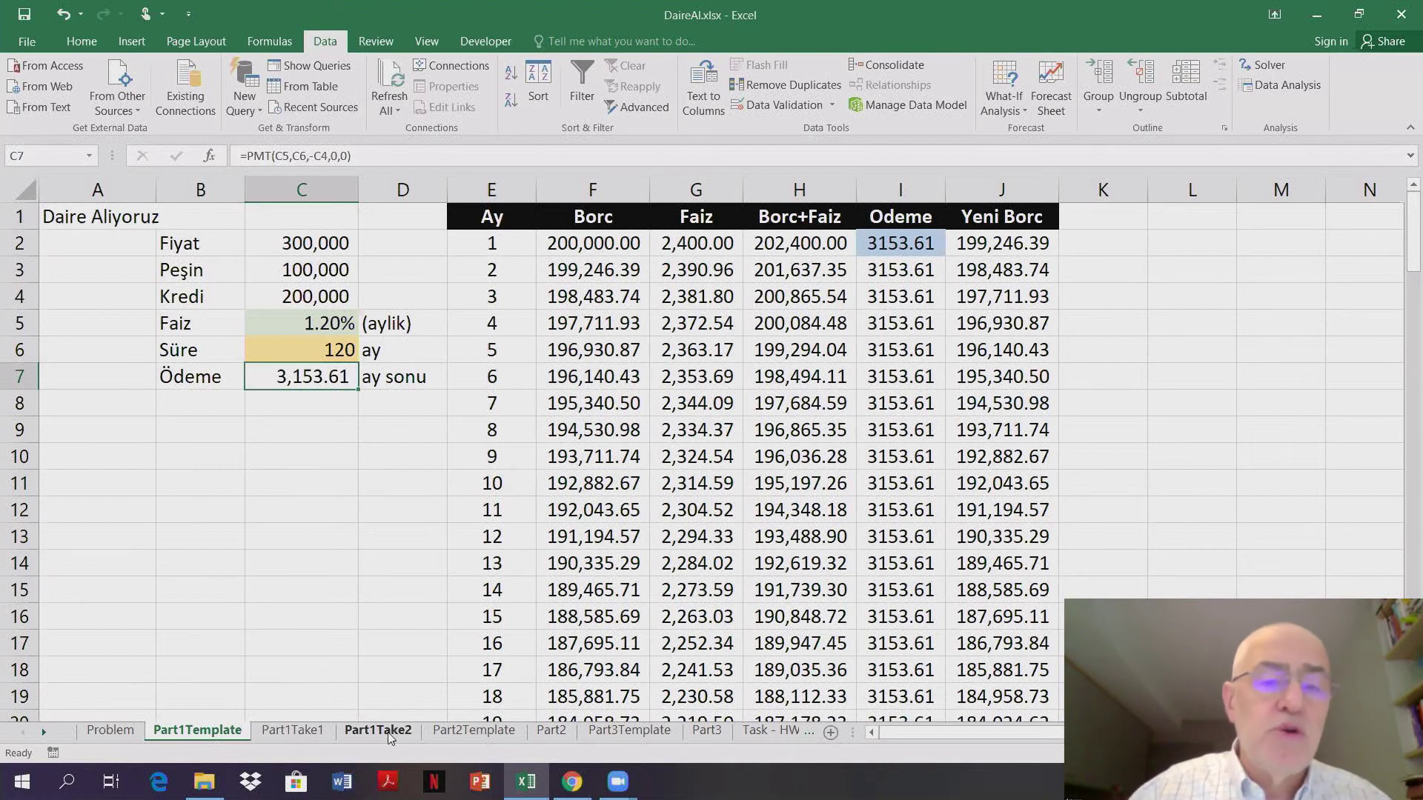
- Browse the other sheets, review the Problem sheet, and return to Part1Template
{"action": "left_click", "coordinate": [388, 732]}
{"action": "left_click", "coordinate": [306, 732]}
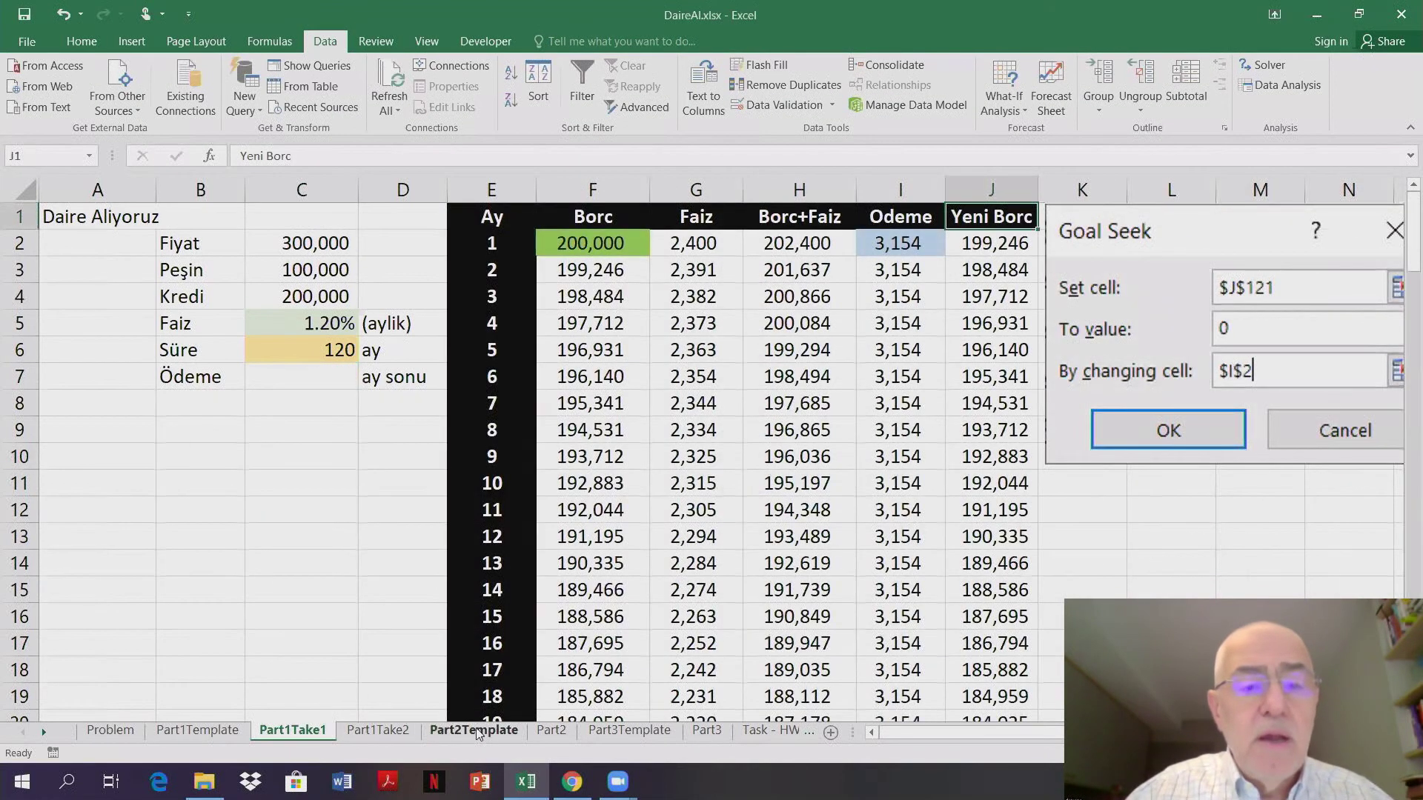
{"action": "left_click", "coordinate": [475, 730]}
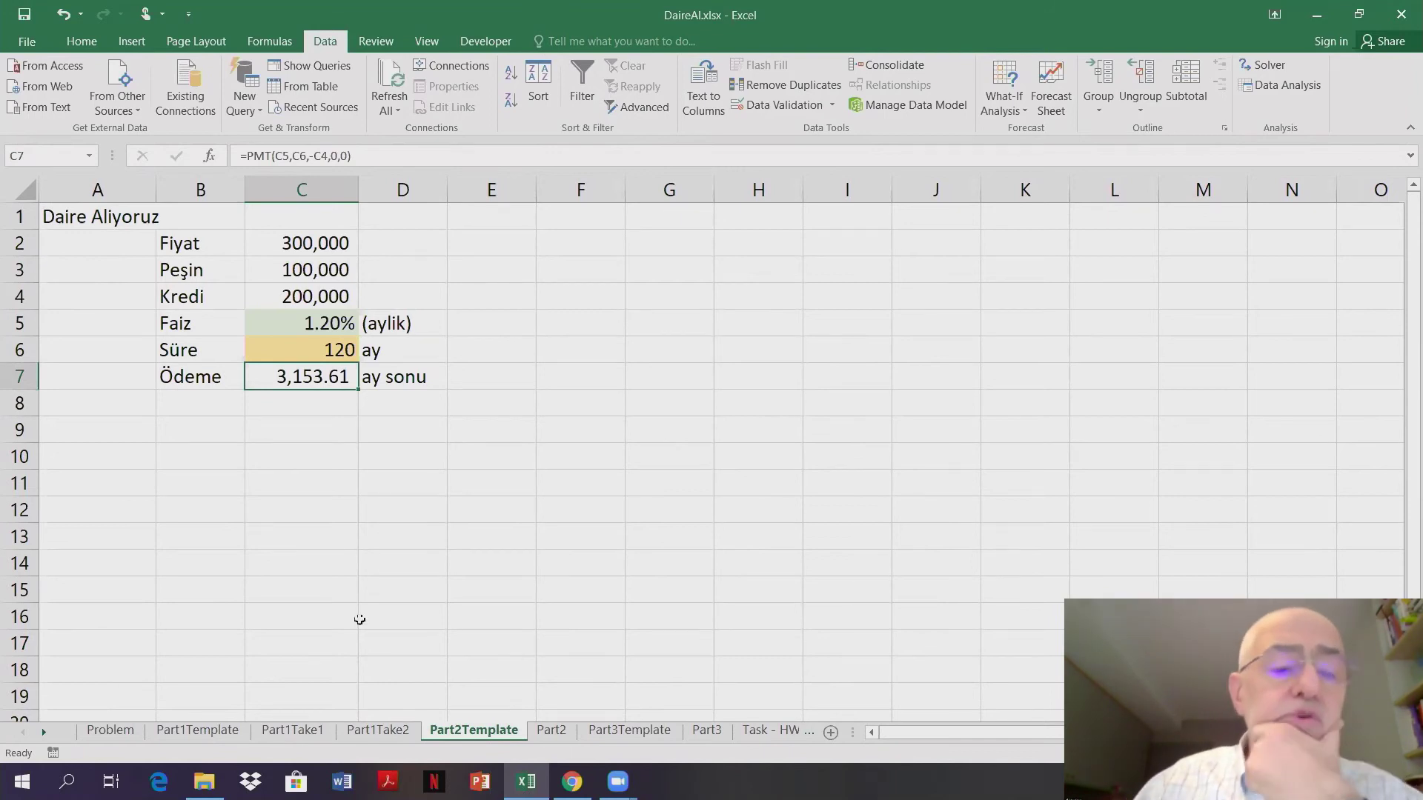
{"action": "left_click", "coordinate": [113, 731]}
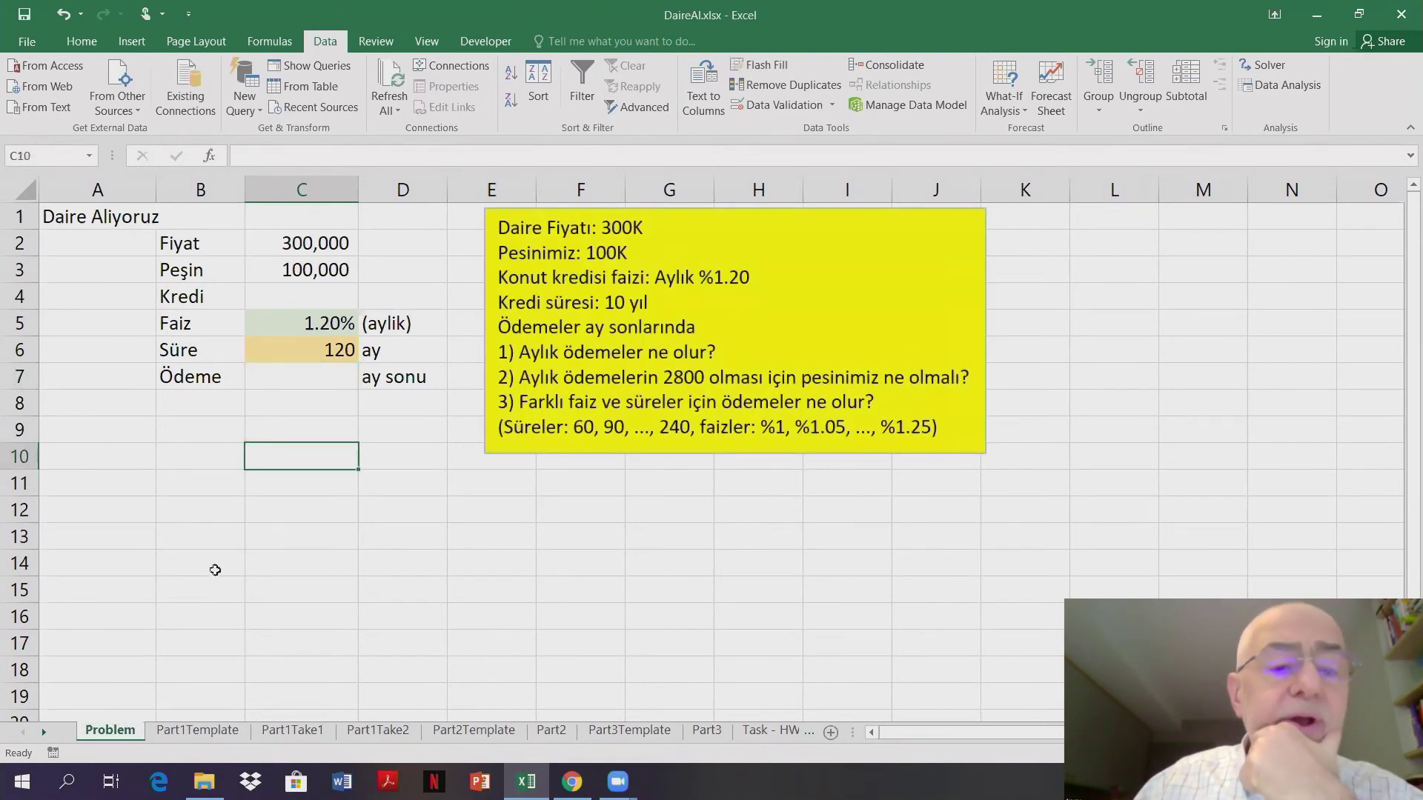
{"action": "left_click", "coordinate": [215, 732]}
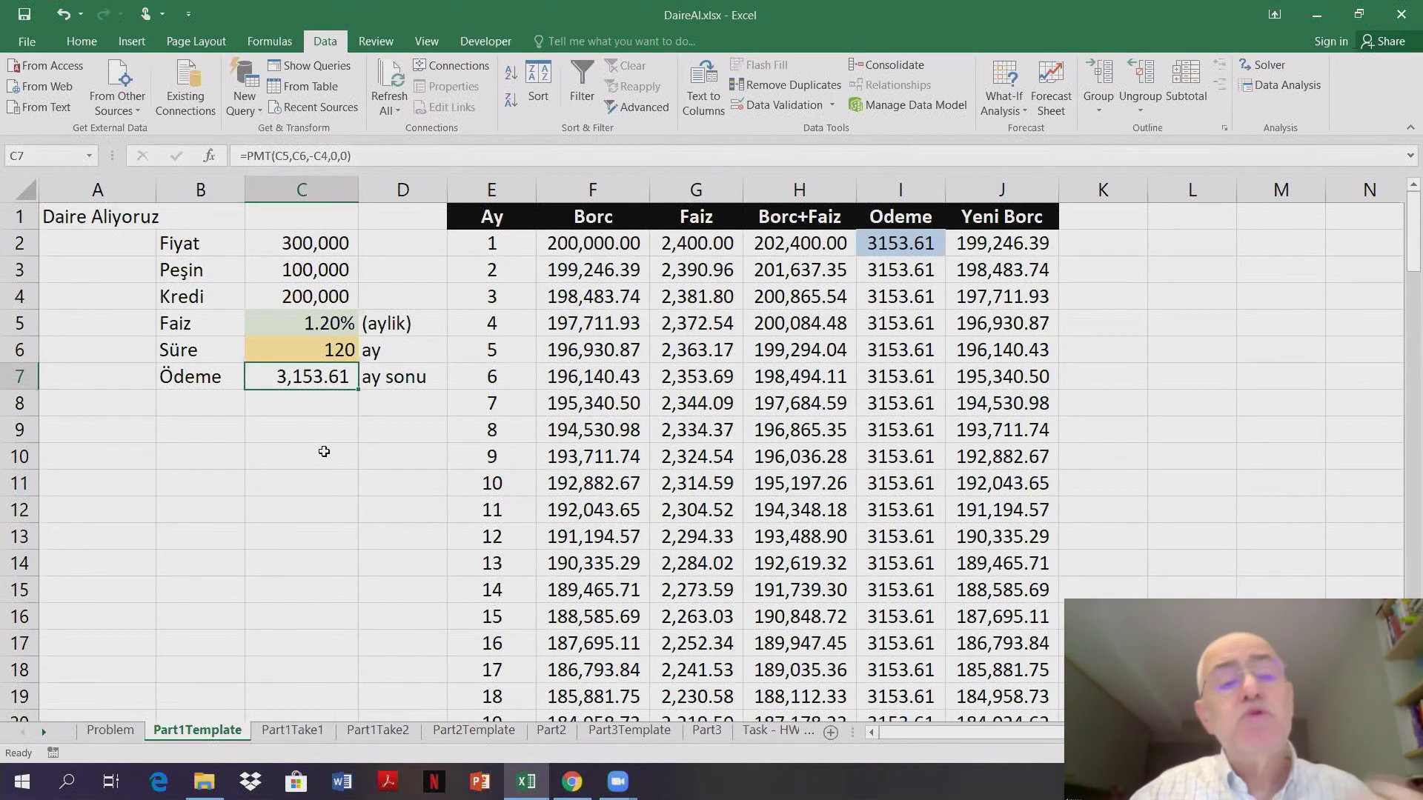
- Give the Peşin down-payment cell C3 a light grey fill
{"action": "left_click", "coordinate": [320, 406]}
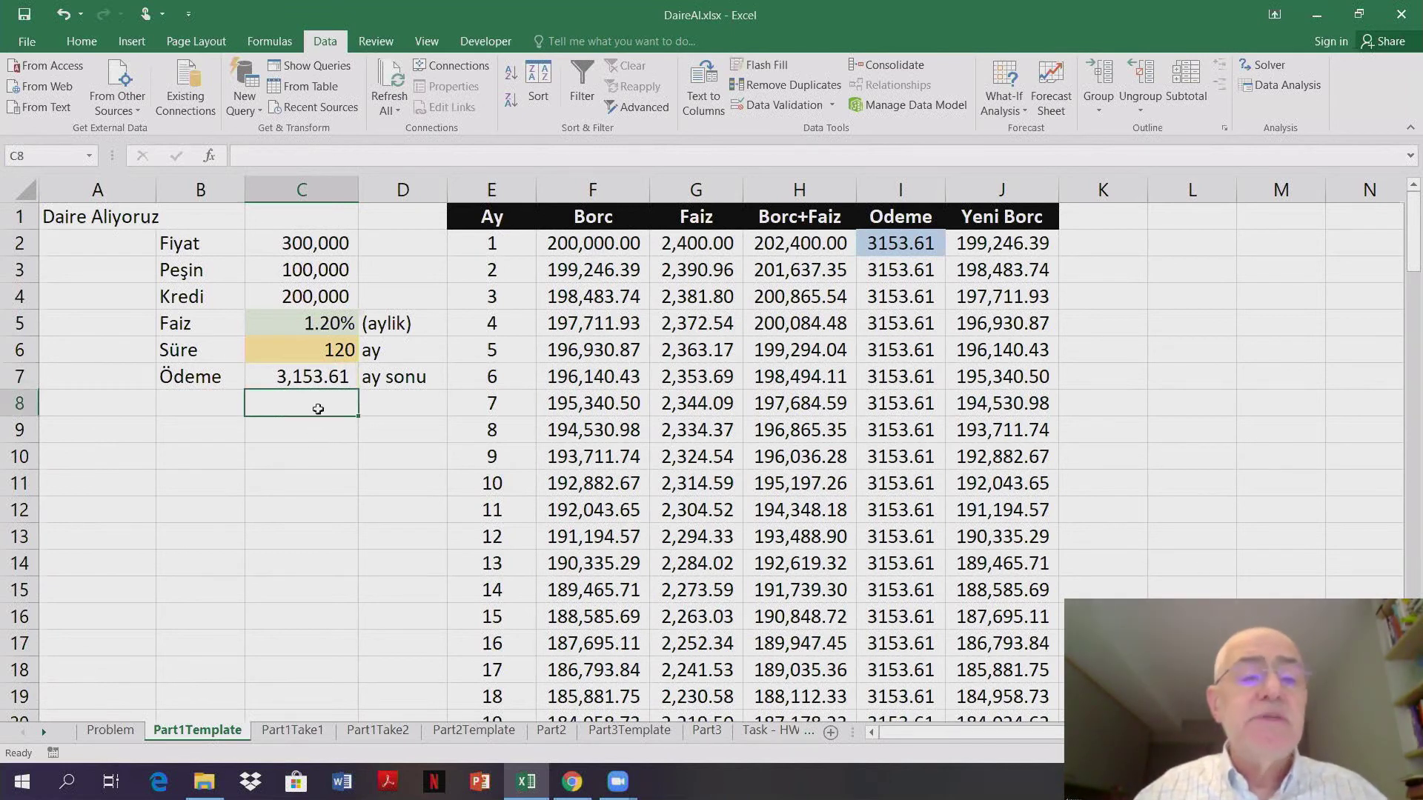
{"action": "left_click", "coordinate": [310, 297]}
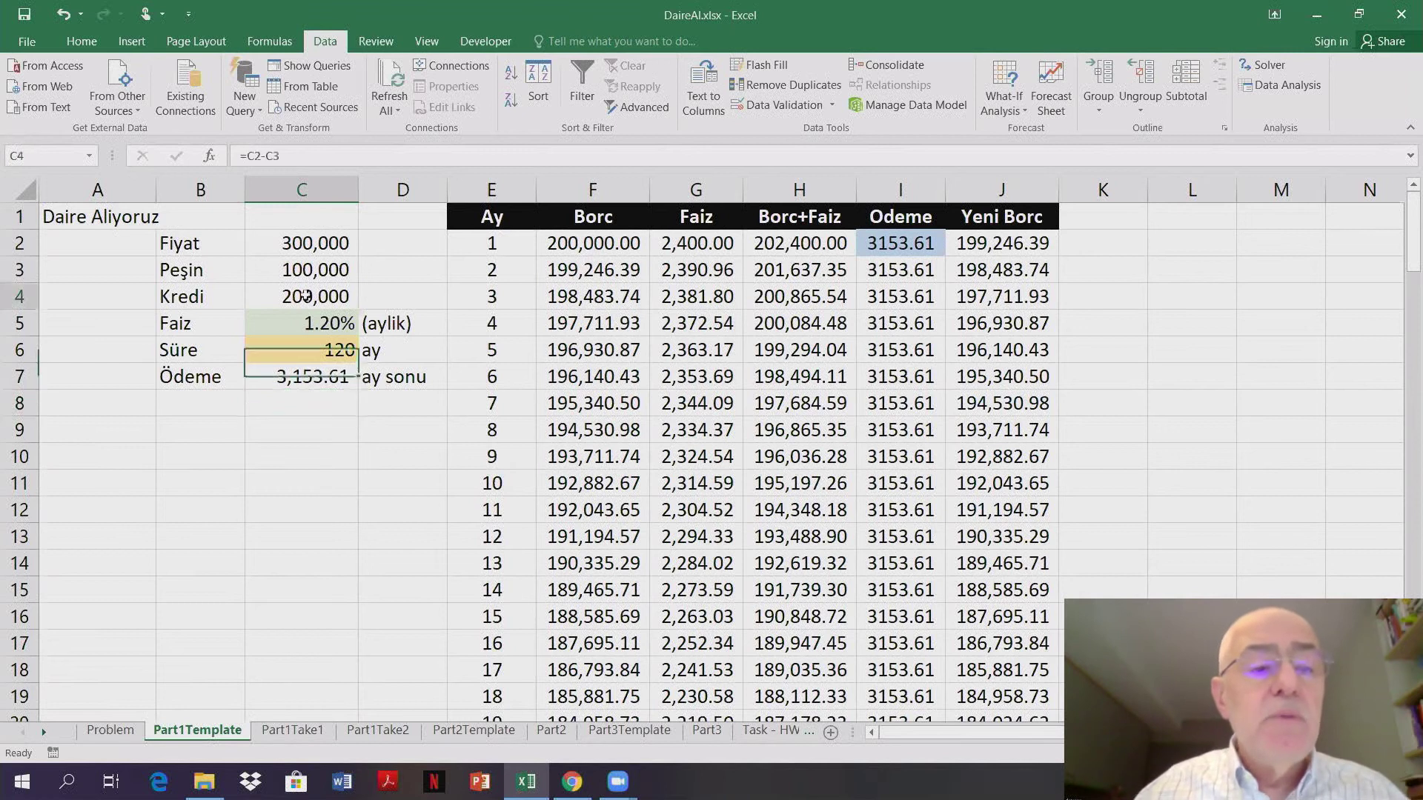
{"action": "left_click", "coordinate": [309, 269]}
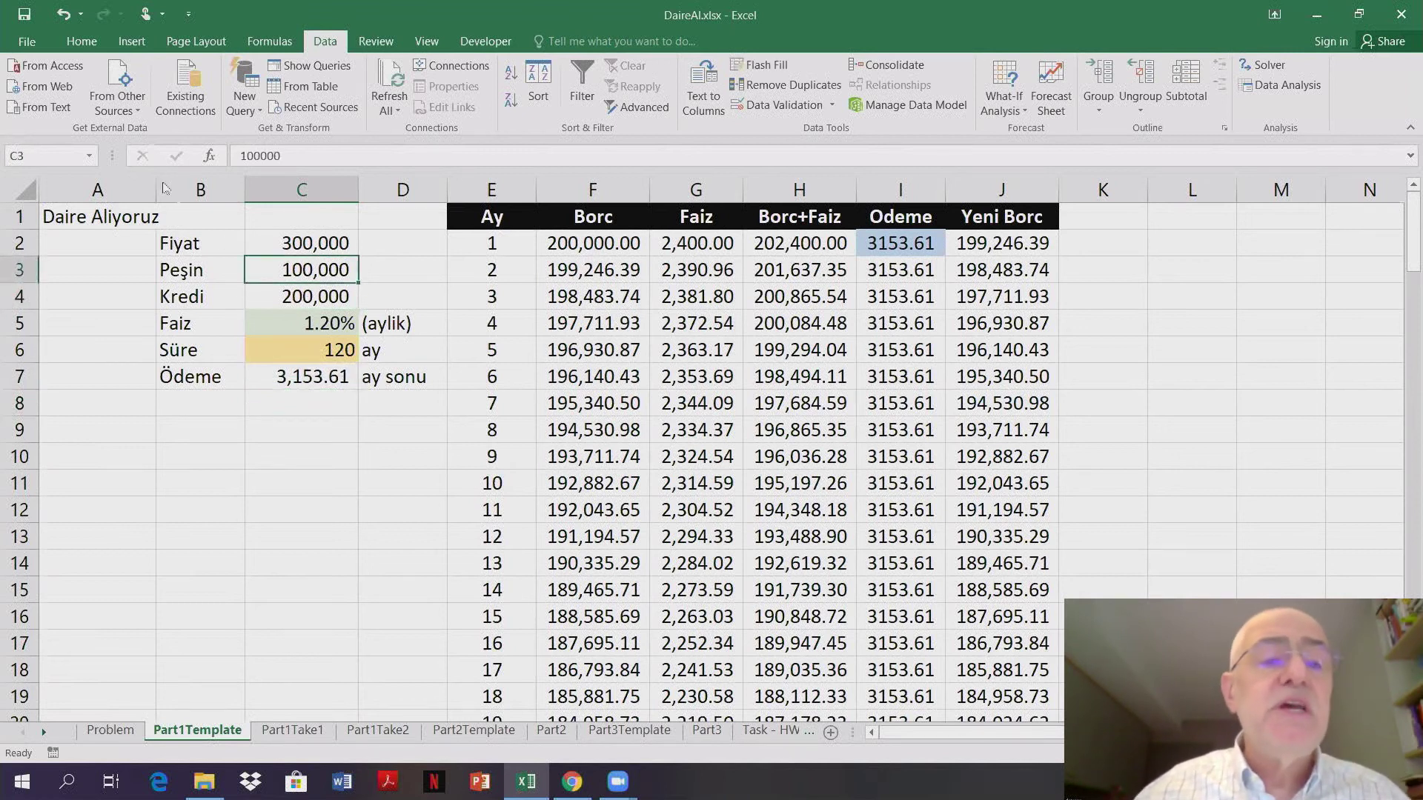
{"action": "left_click", "coordinate": [80, 43]}
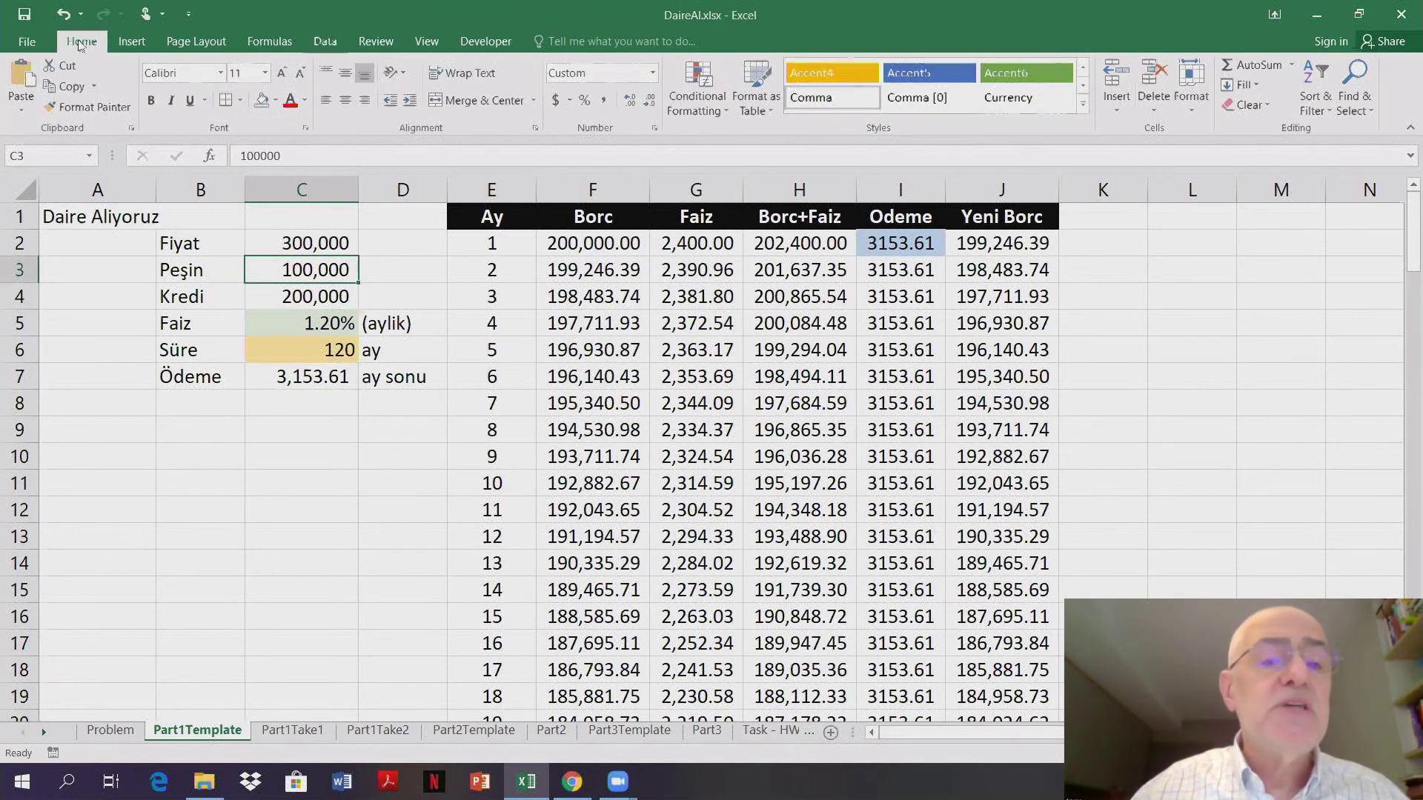
{"action": "left_click", "coordinate": [275, 100]}
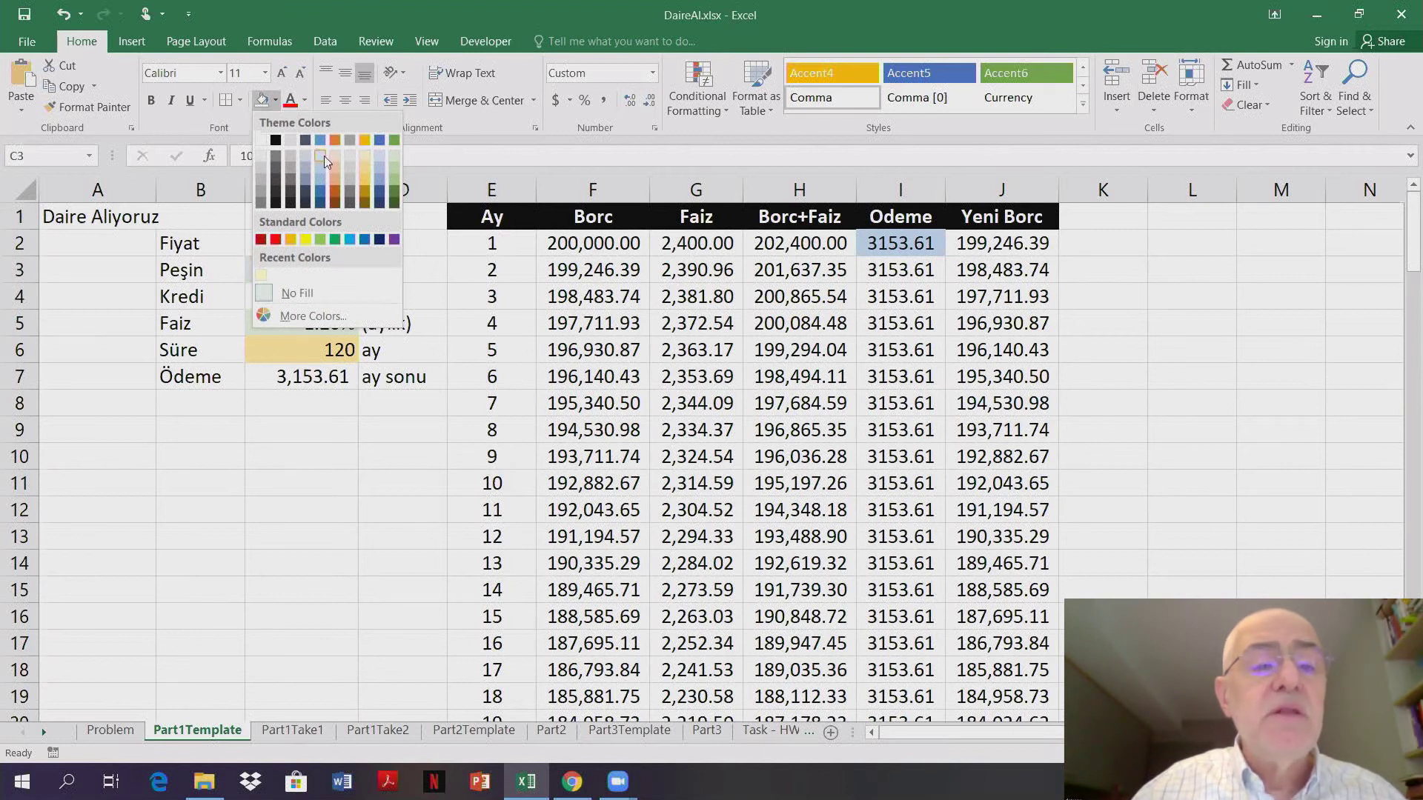
{"action": "left_click", "coordinate": [260, 167]}
- Check the new fill and review the Kredi and PMT formulas in C4 and C7
{"action": "left_click", "coordinate": [279, 423]}
{"action": "left_click", "coordinate": [300, 271]}
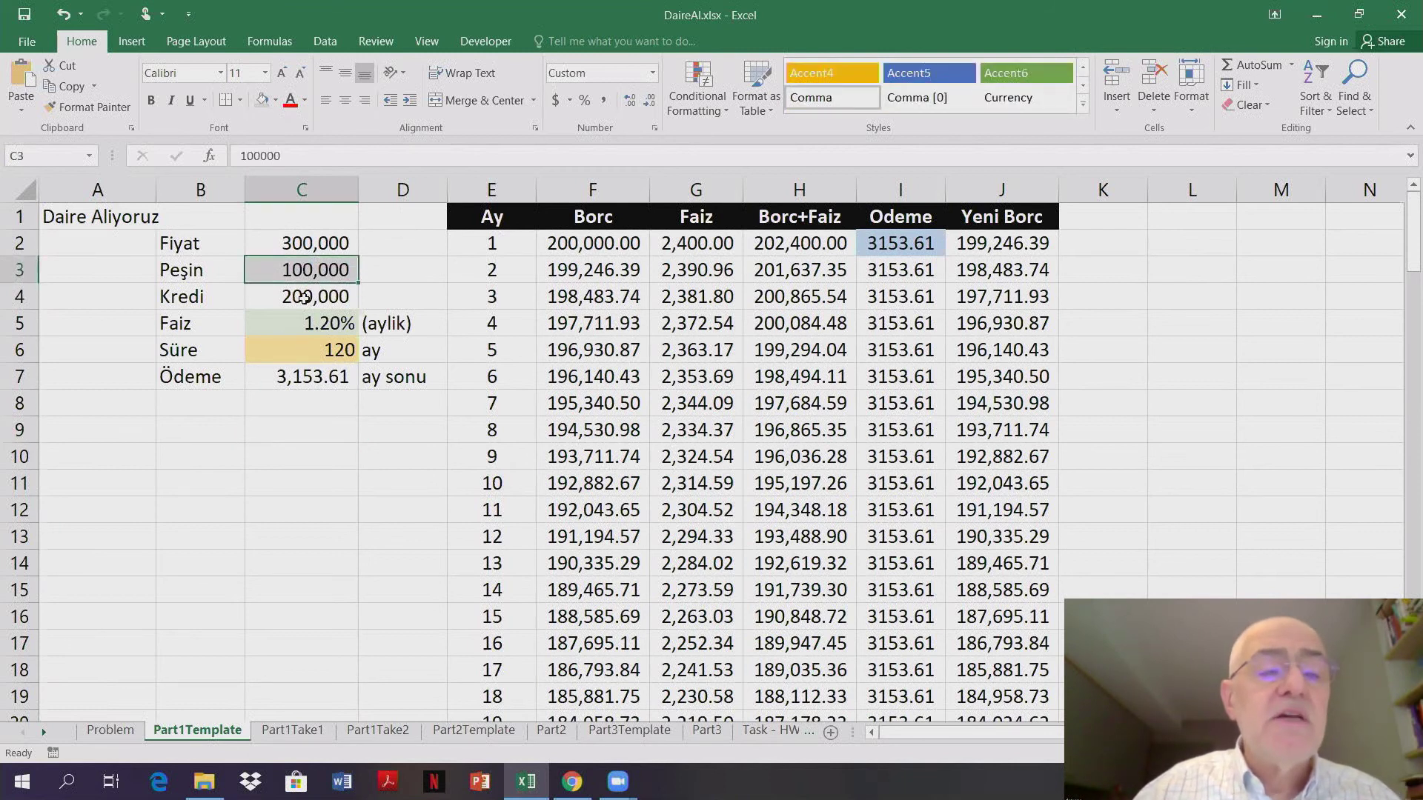
{"action": "left_click", "coordinate": [299, 297]}
{"action": "left_click", "coordinate": [298, 366]}
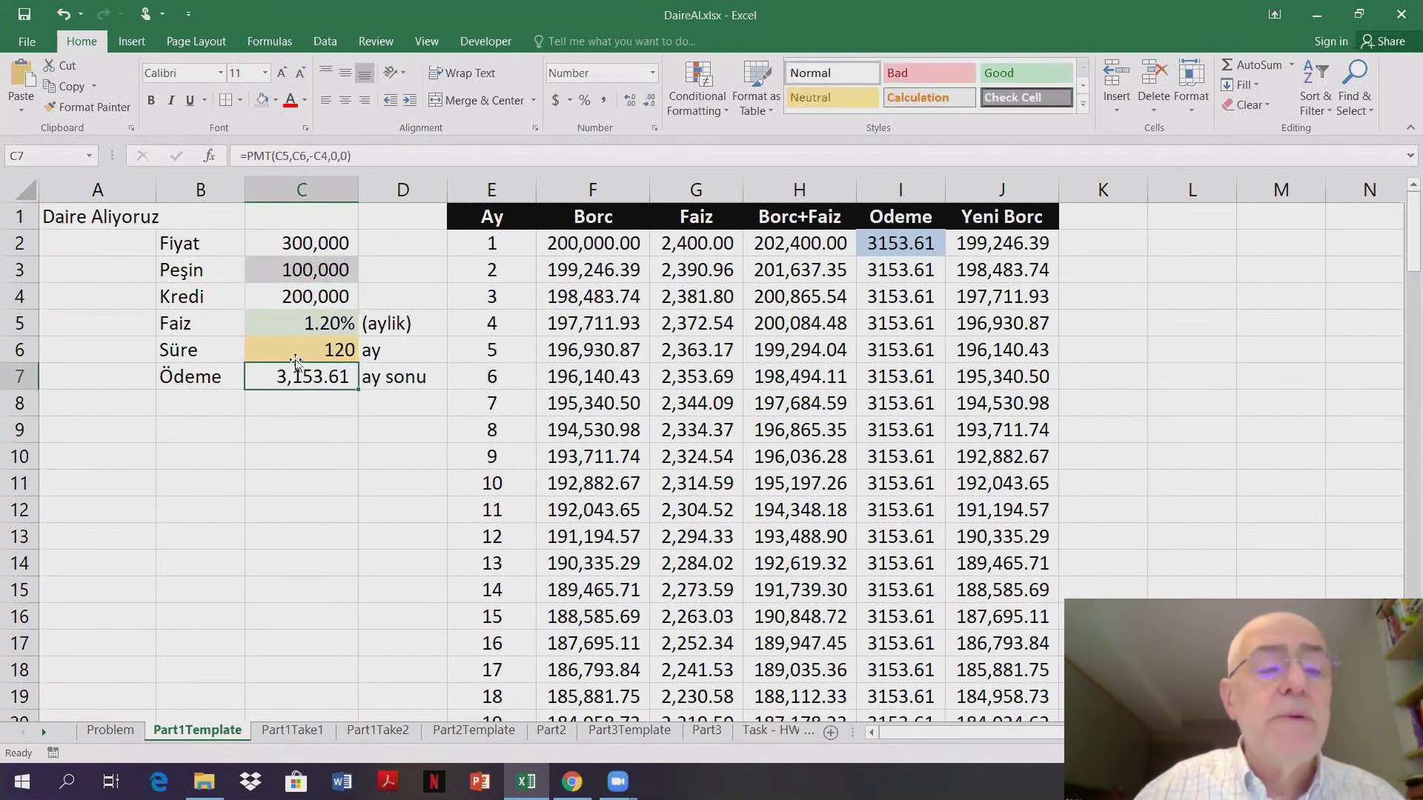
- Enter 150000 as the Peşin down payment in C3
{"action": "left_click", "coordinate": [299, 271]}
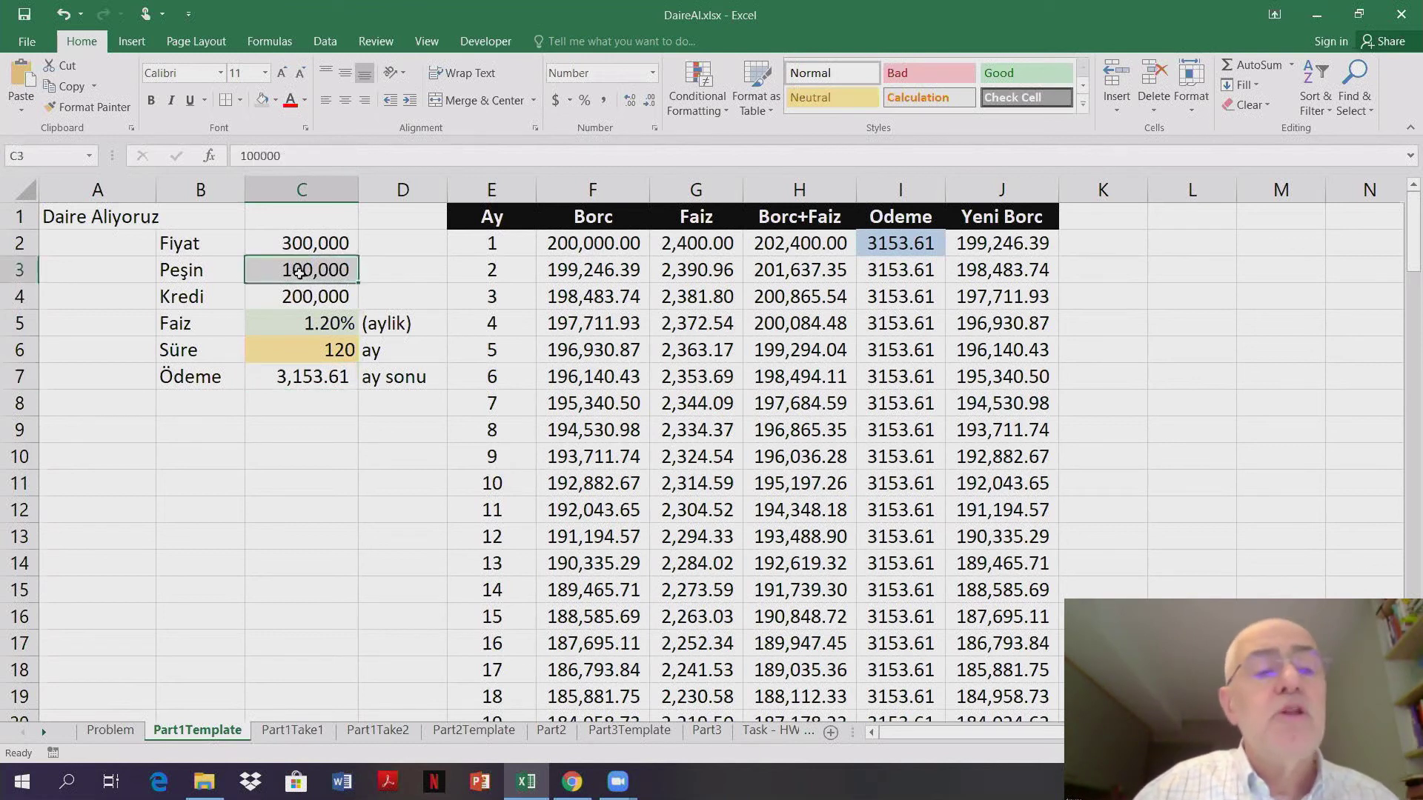
{"action": "type", "text": "15"}
{"action": "type", "text": "00"}
{"action": "key", "text": "Return"}
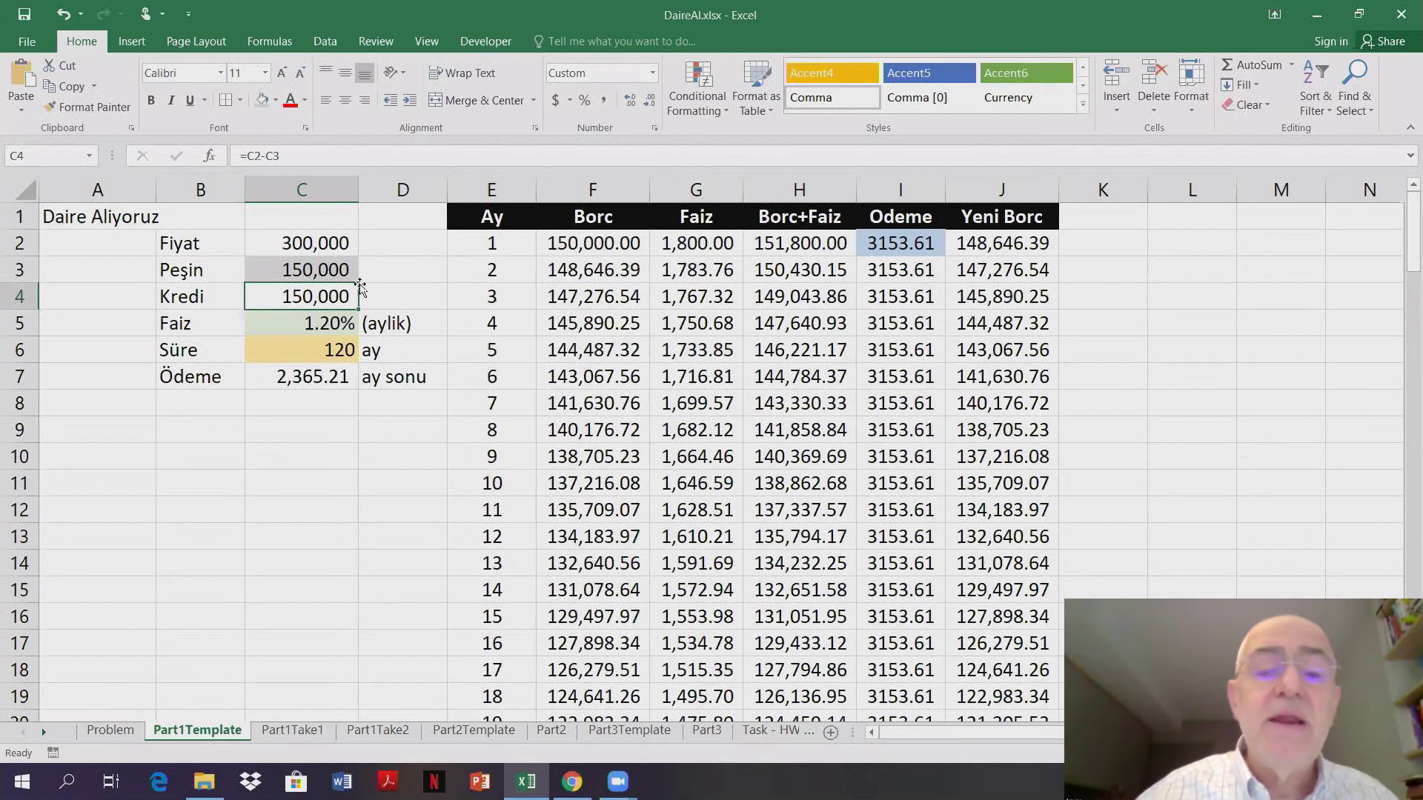
- Check the recalculated 2,365.21 payment in C7 and review the Odeme and Yeni Borc columns
{"action": "left_click", "coordinate": [307, 380]}
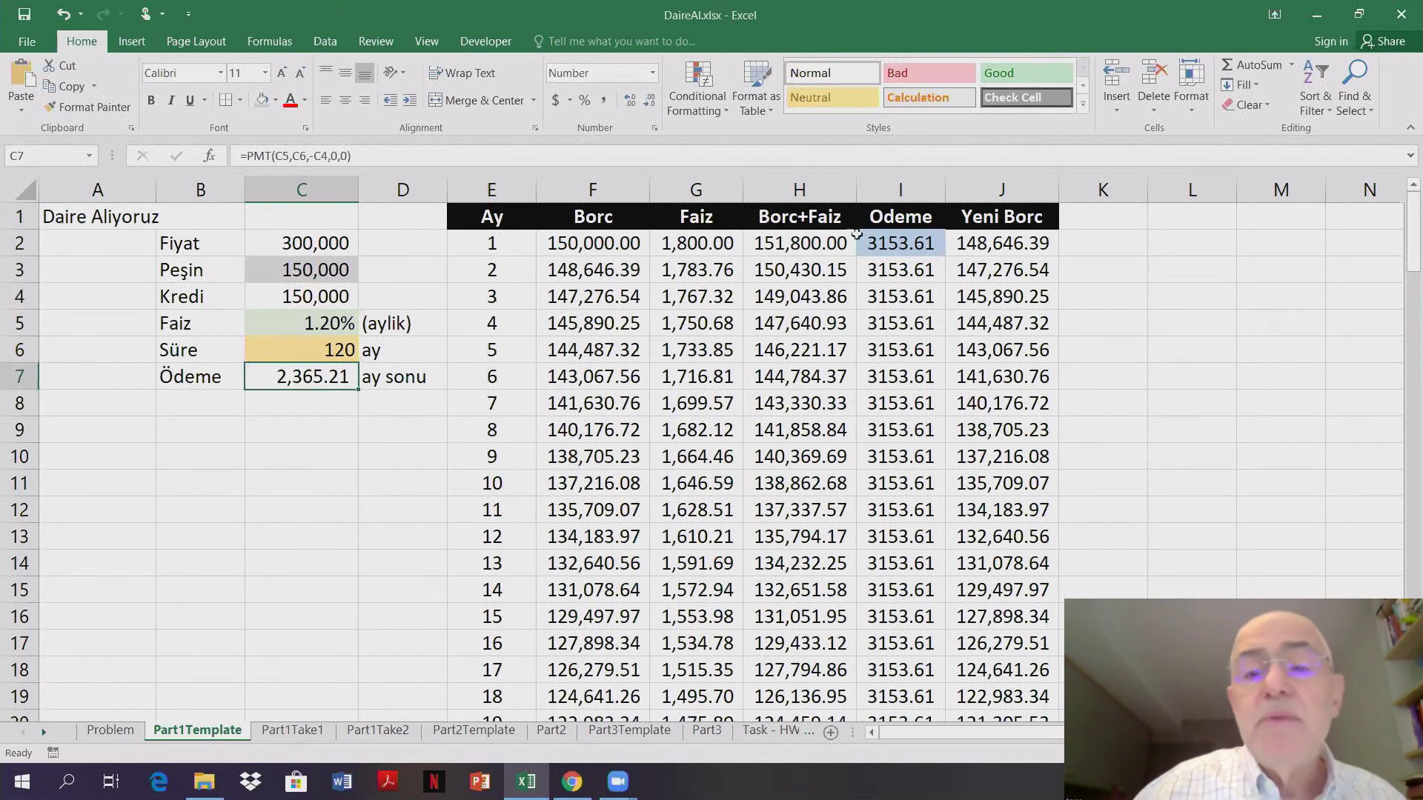
{"action": "left_click", "coordinate": [911, 242]}
{"action": "key", "text": "Right"}
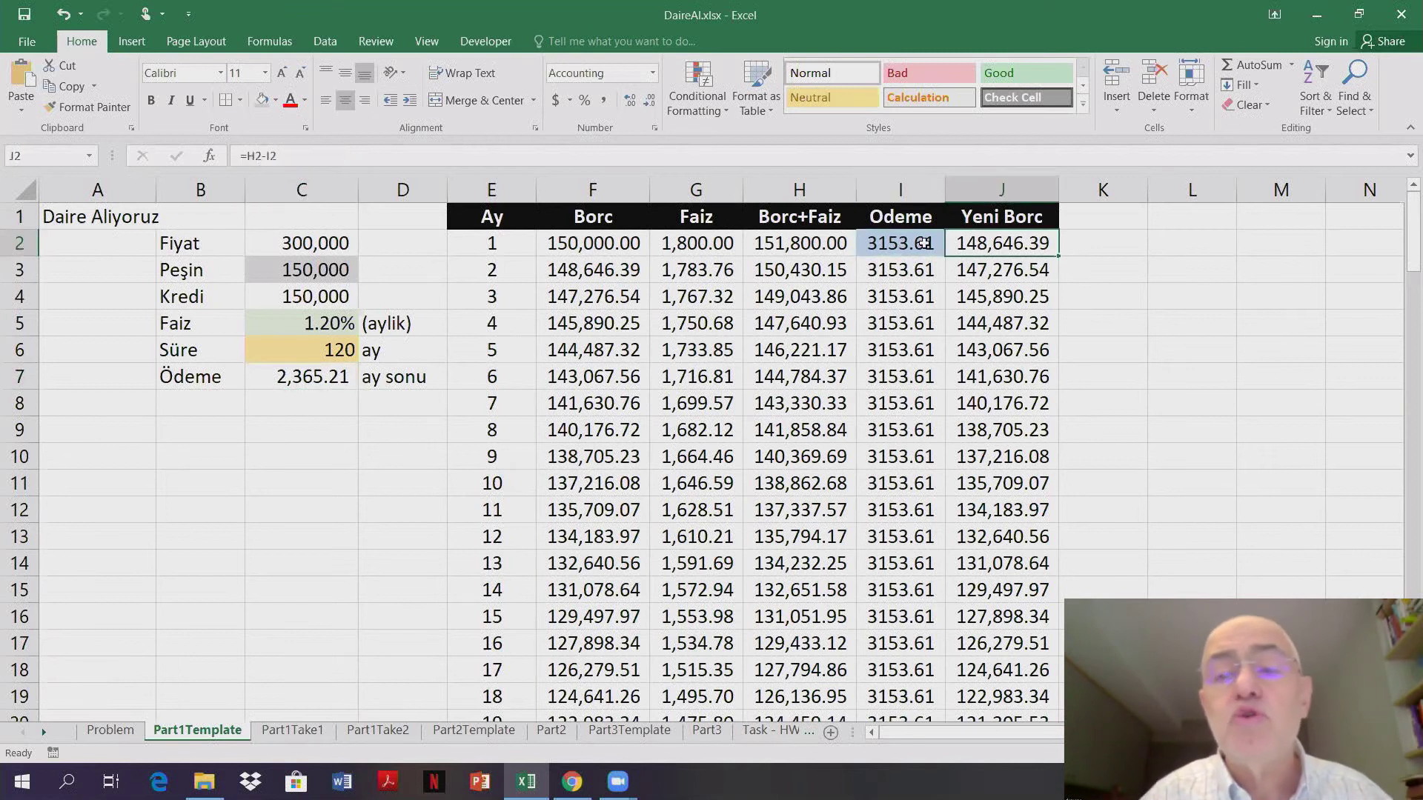
{"action": "key", "text": "ctrl+Down"}
{"action": "key", "text": "ctrl+Up"}
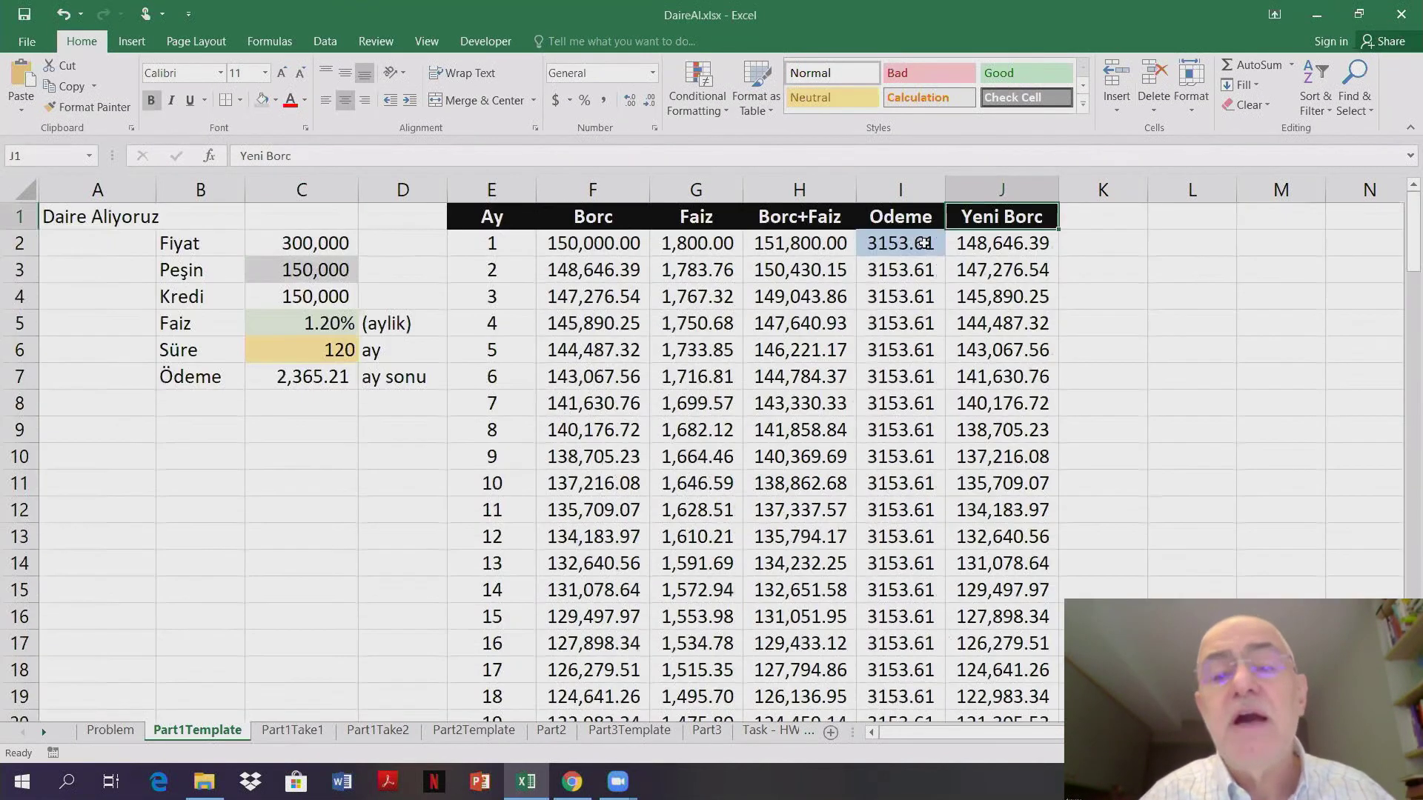
{"action": "key", "text": "Left"}
{"action": "key", "text": "Left"}
{"action": "key", "text": "Down"}
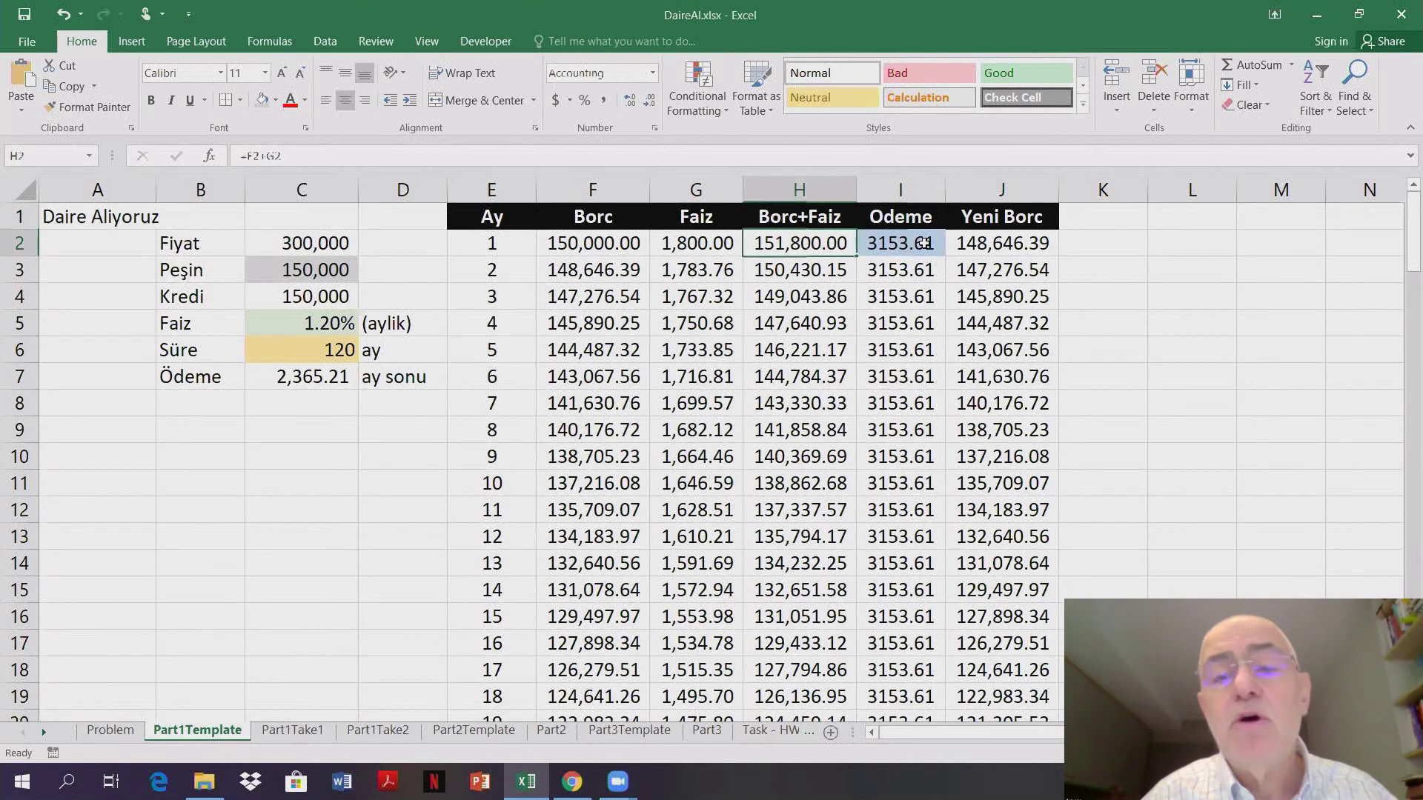
{"action": "key", "text": "Right"}
{"action": "key", "text": "Right"}
{"action": "key", "text": "ctrl+Down"}
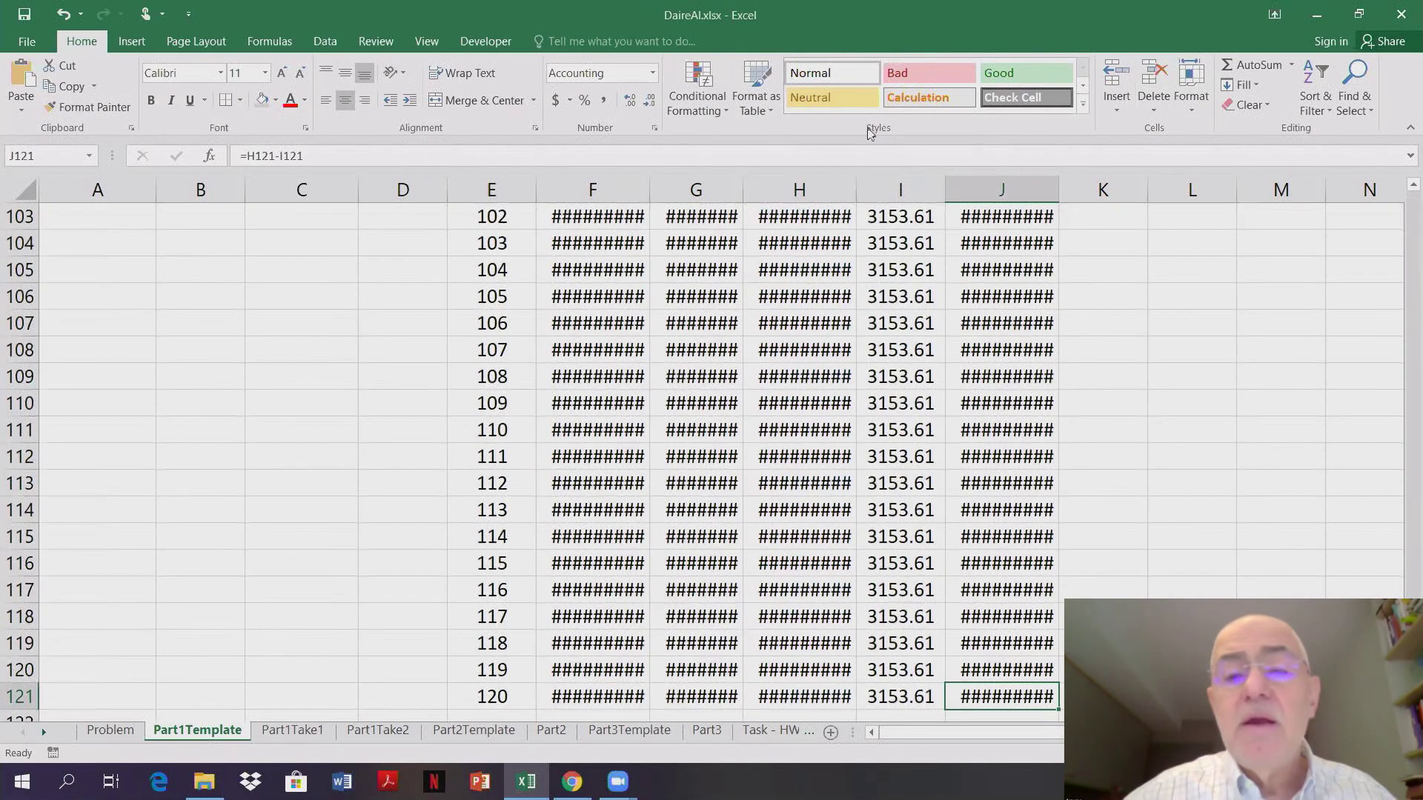
- Autofit column J so every Yeni Borc value is visible
{"action": "double_click", "coordinate": [1061, 189]}
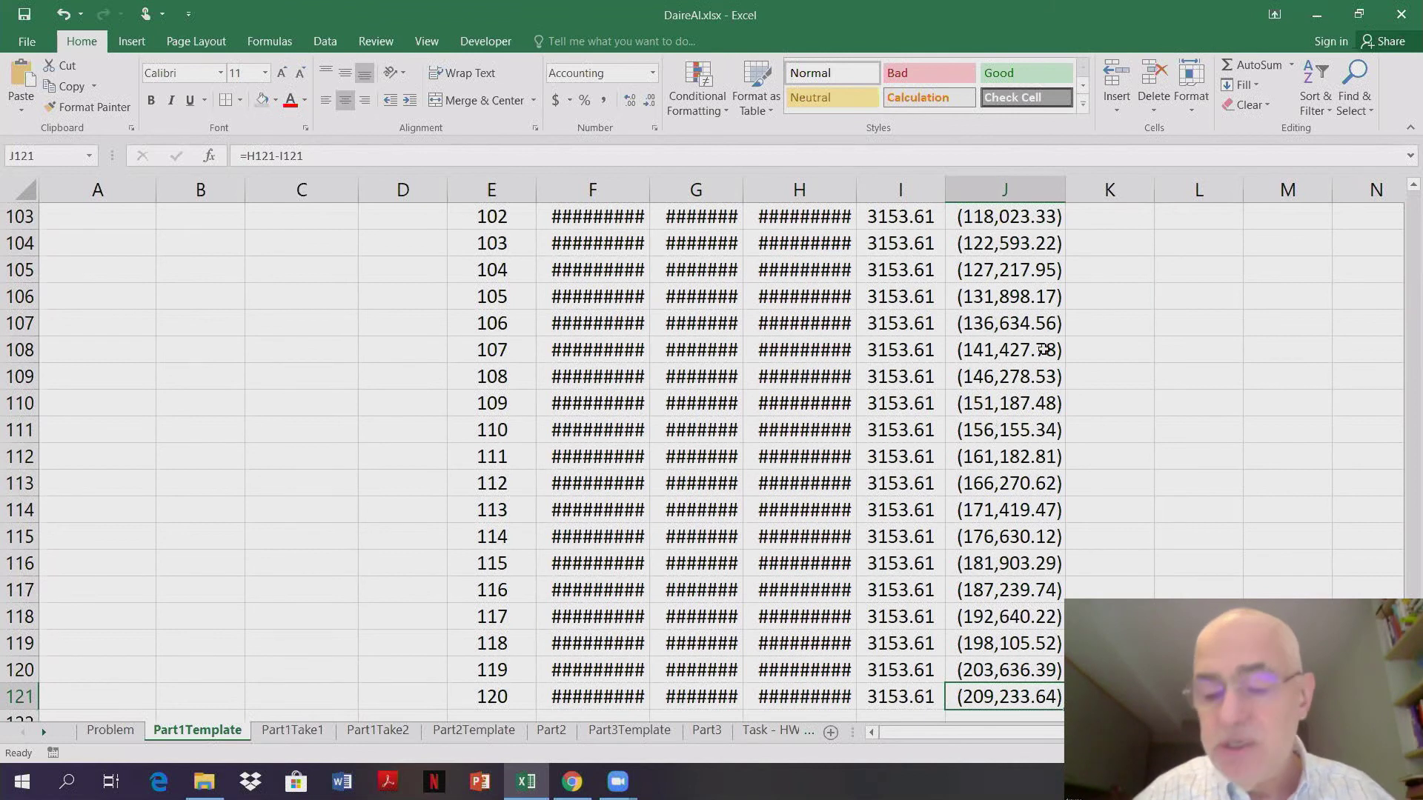
{"action": "key", "text": "ctrl+Up"}
{"action": "key", "text": "Down"}
{"action": "key", "text": "Left"}
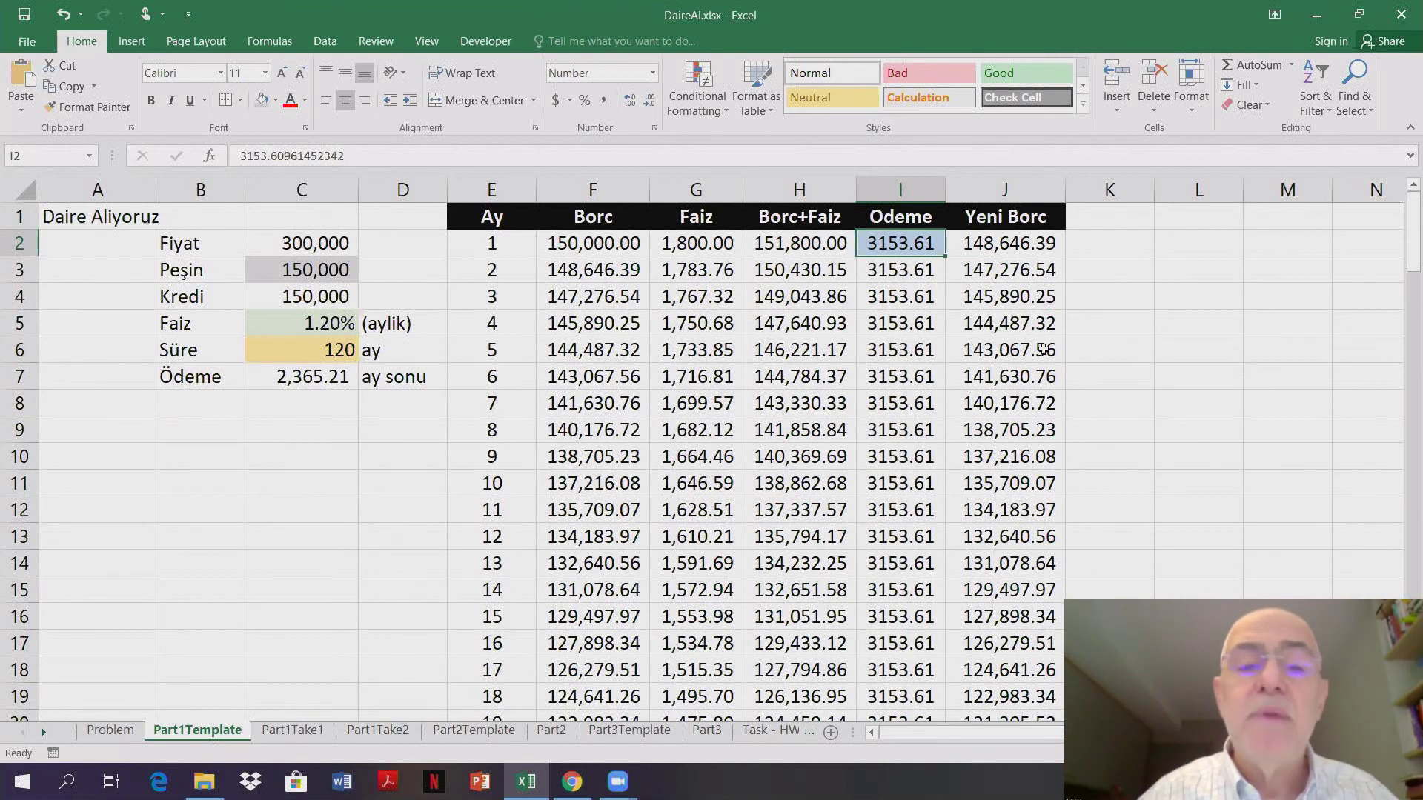
- Change Peşin in C3 to 125000, raising Kredi to 175,000 and Ödeme to 2,759.41
{"action": "left_click", "coordinate": [304, 370]}
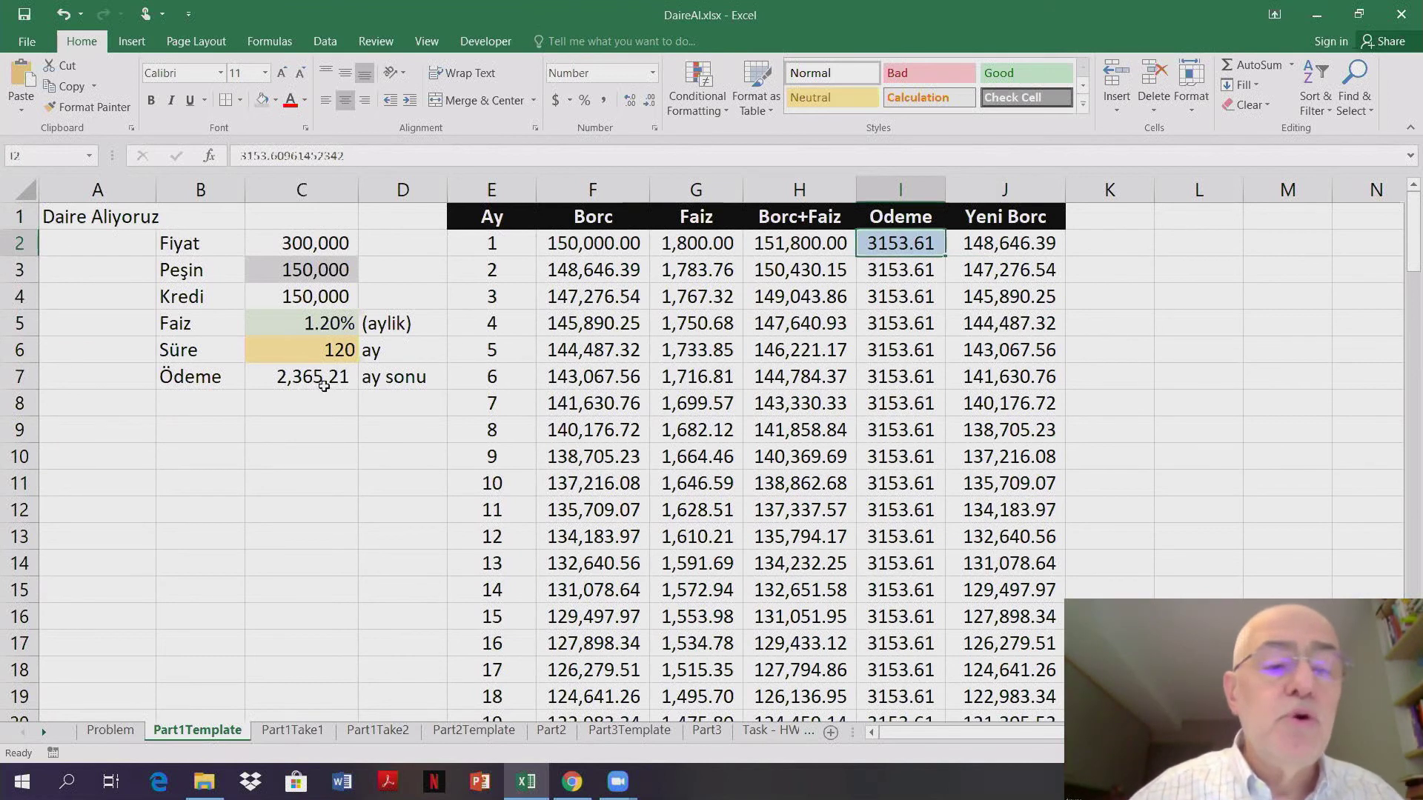
{"action": "left_click", "coordinate": [312, 275]}
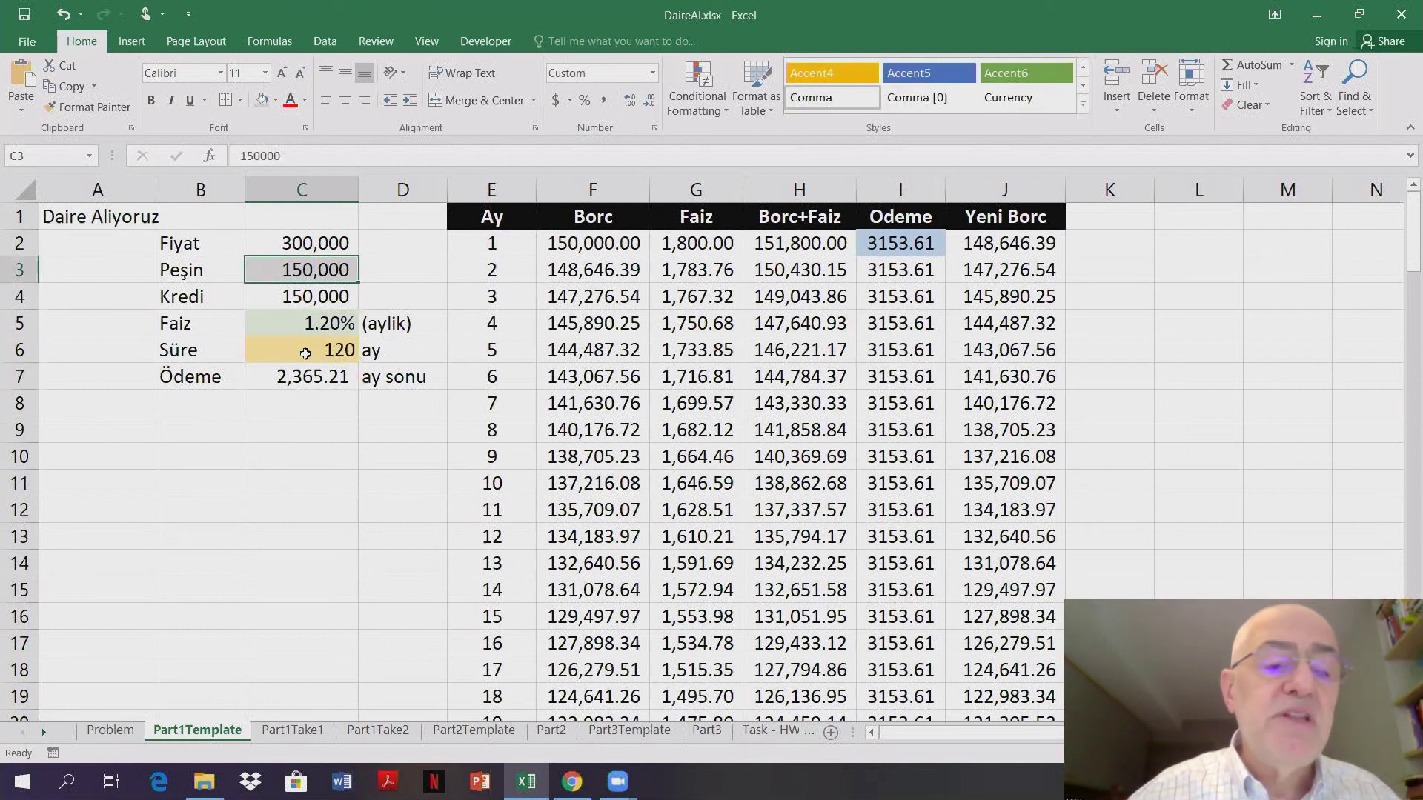
{"action": "left_click", "coordinate": [304, 376]}
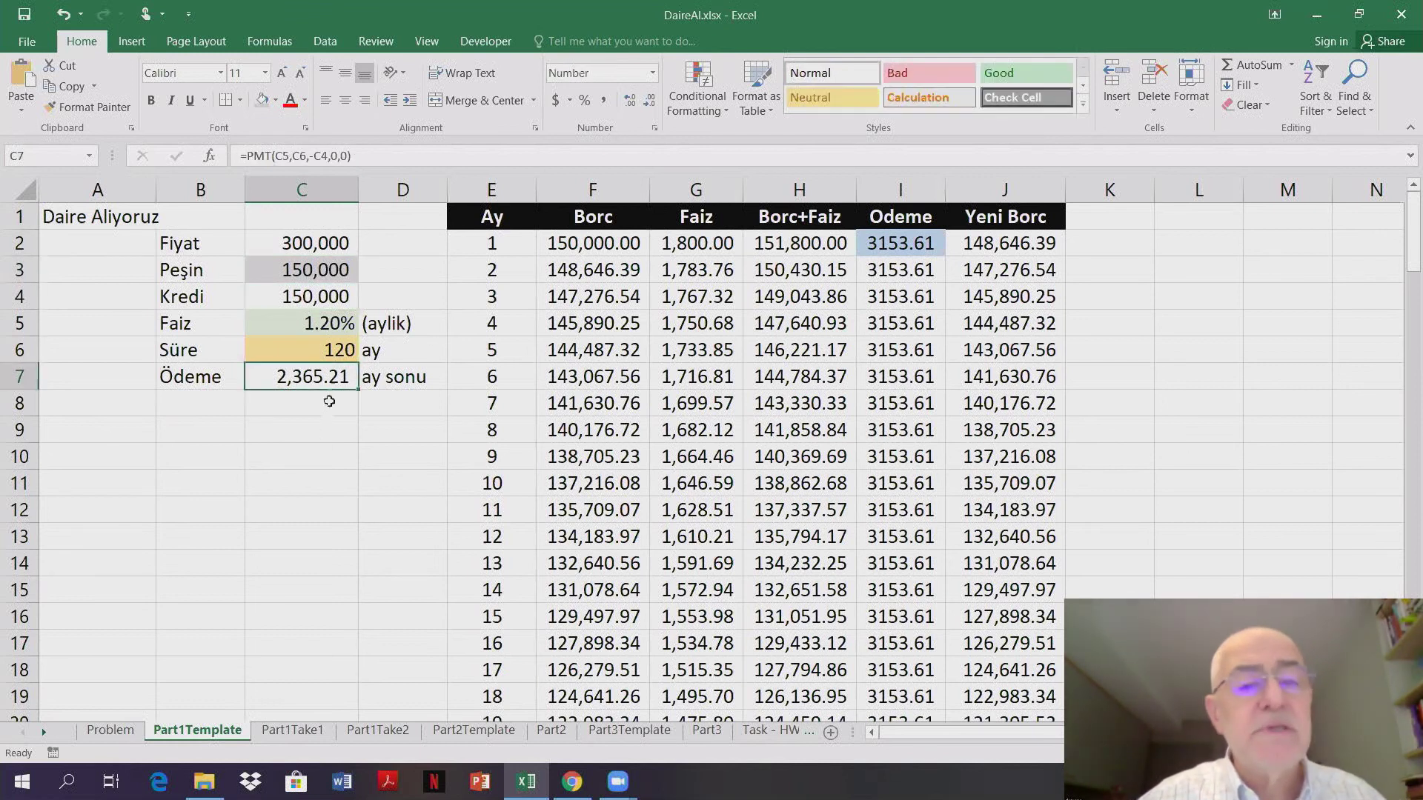
{"action": "left_click", "coordinate": [317, 269]}
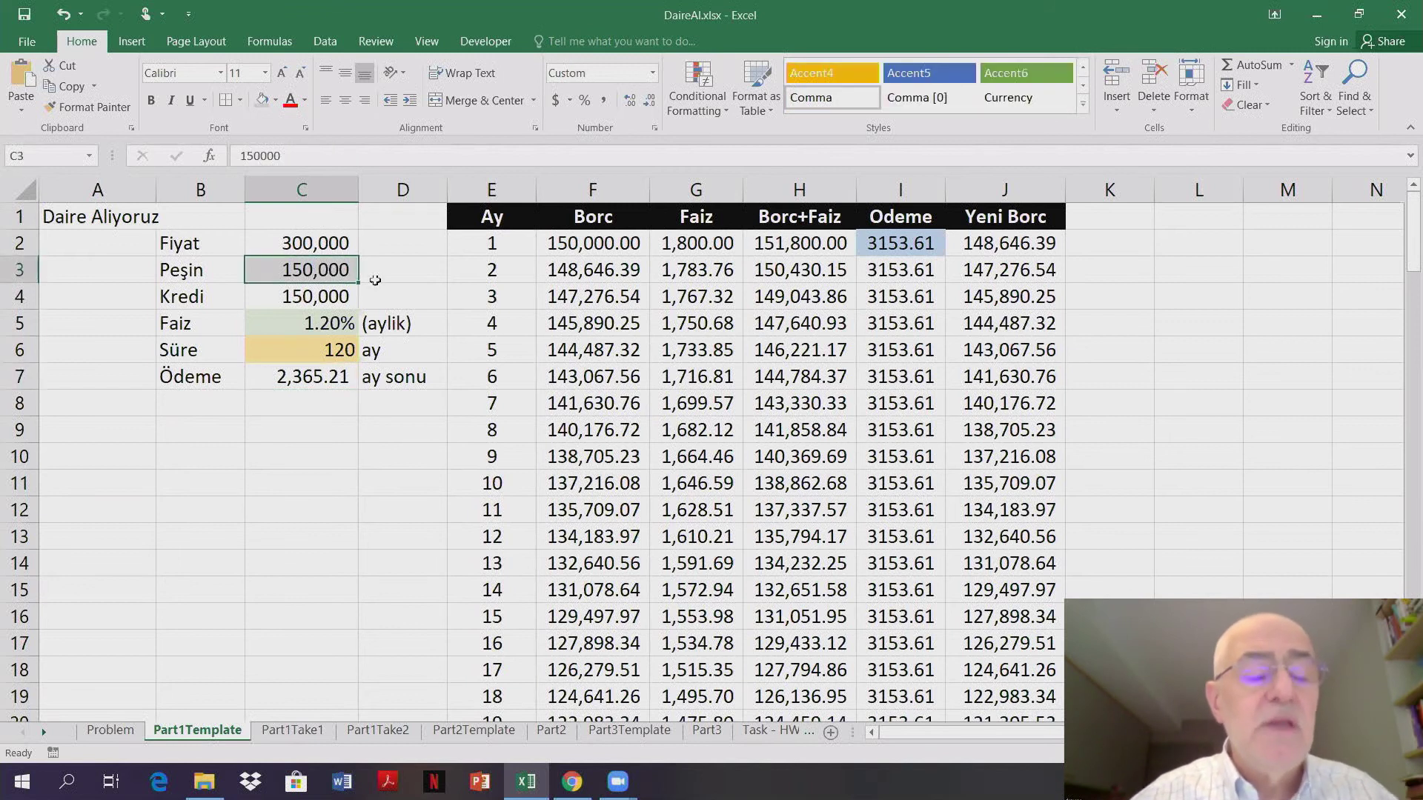
{"action": "type", "text": "125"}
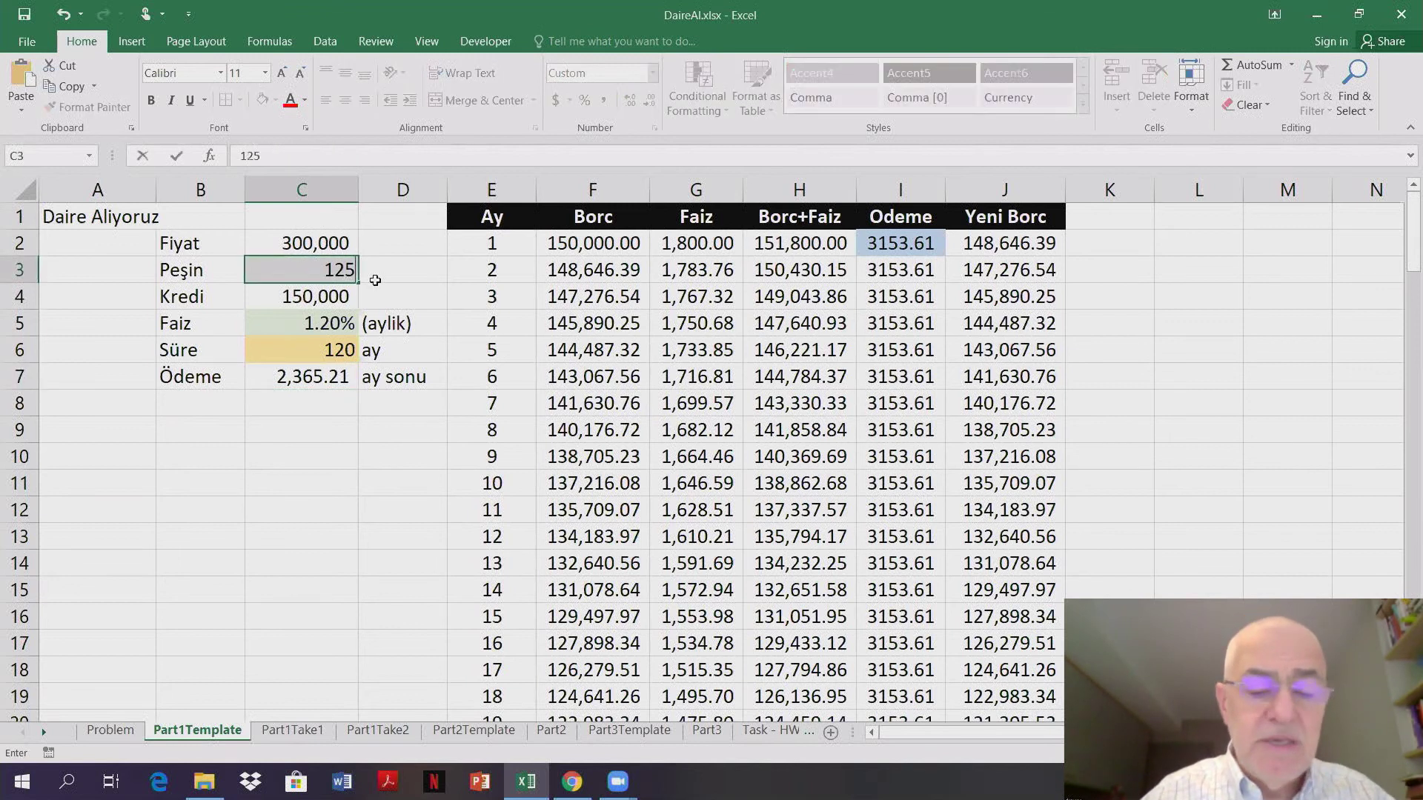
{"action": "type", "text": "000"}
{"action": "key", "text": "ctrl+Return"}
{"action": "key", "text": "Return"}
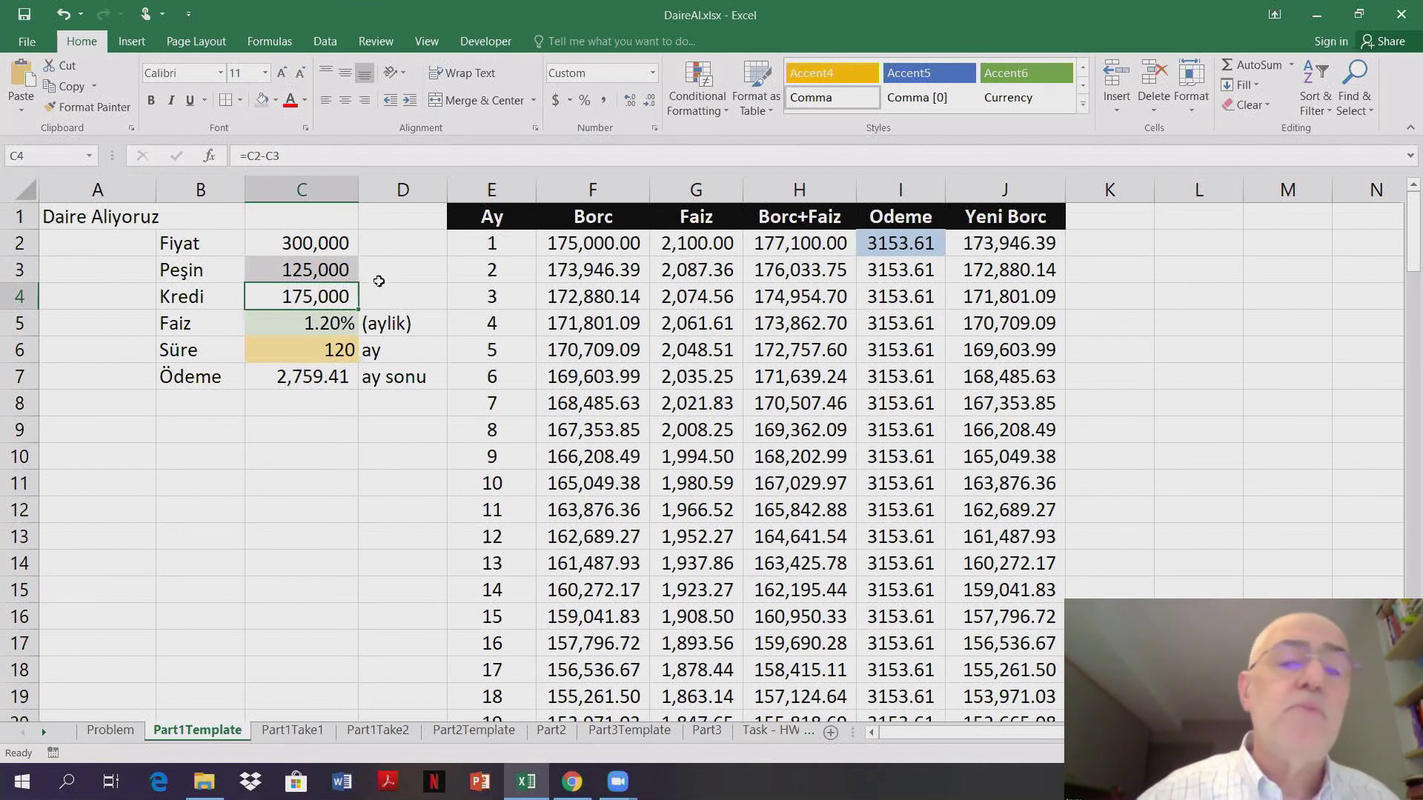
- Goal Seek C7 to 2800 by changing C3, which solves Peşin to 122,426
{"action": "left_click", "coordinate": [325, 41]}
{"action": "left_click", "coordinate": [1015, 114]}
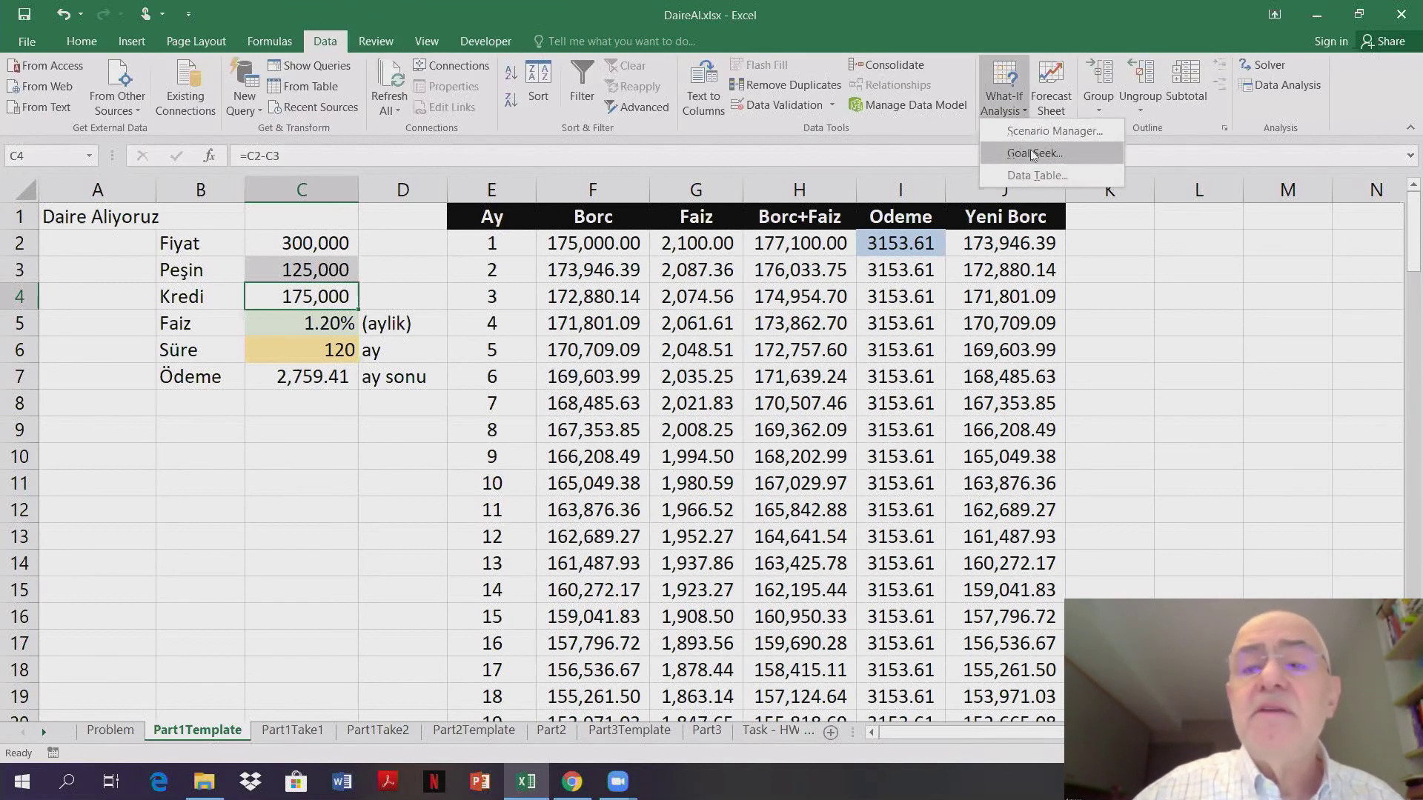
{"action": "left_click", "coordinate": [1035, 154]}
{"action": "left_click", "coordinate": [324, 376]}
{"action": "left_click", "coordinate": [813, 355]}
{"action": "type", "text": "2800"}
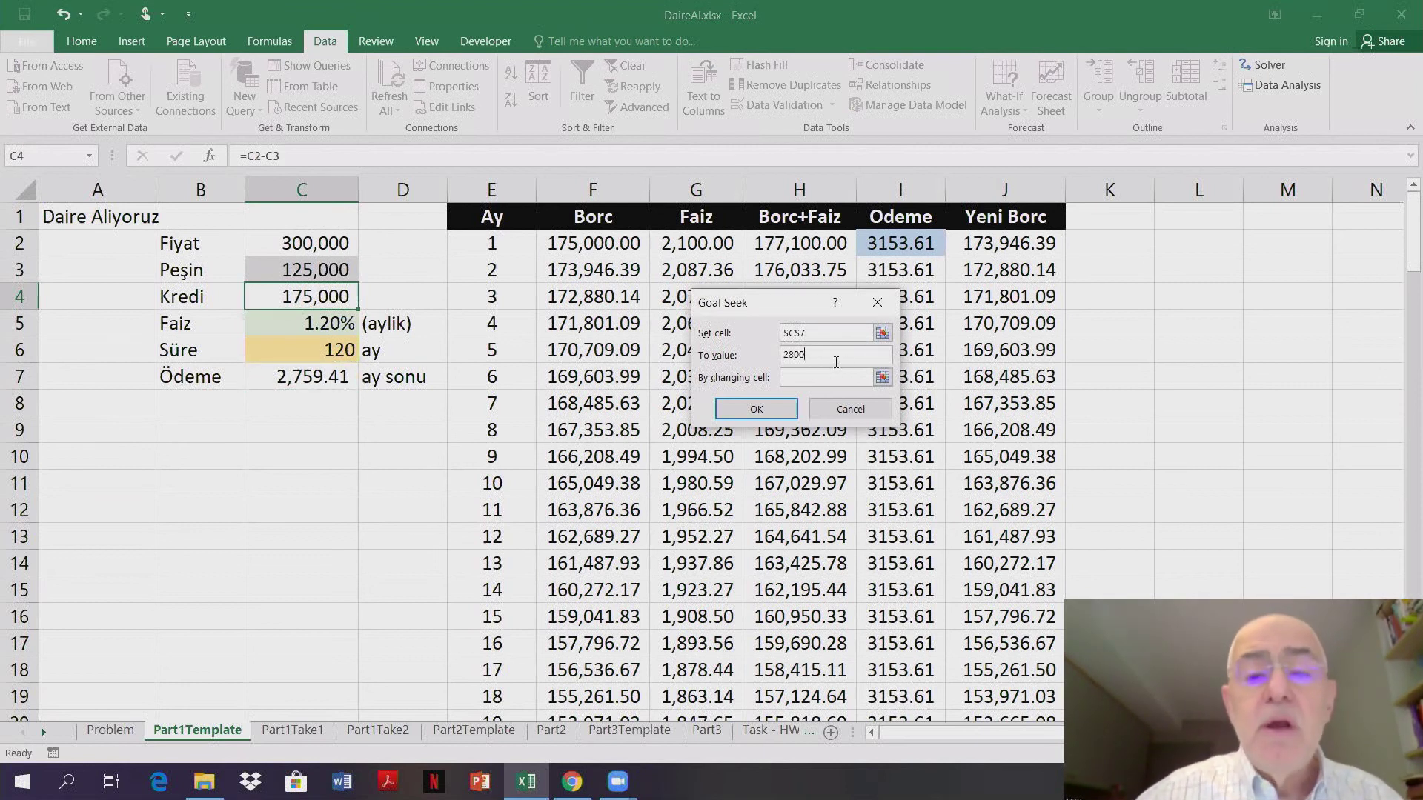
{"action": "left_click", "coordinate": [821, 378]}
{"action": "left_click", "coordinate": [318, 271]}
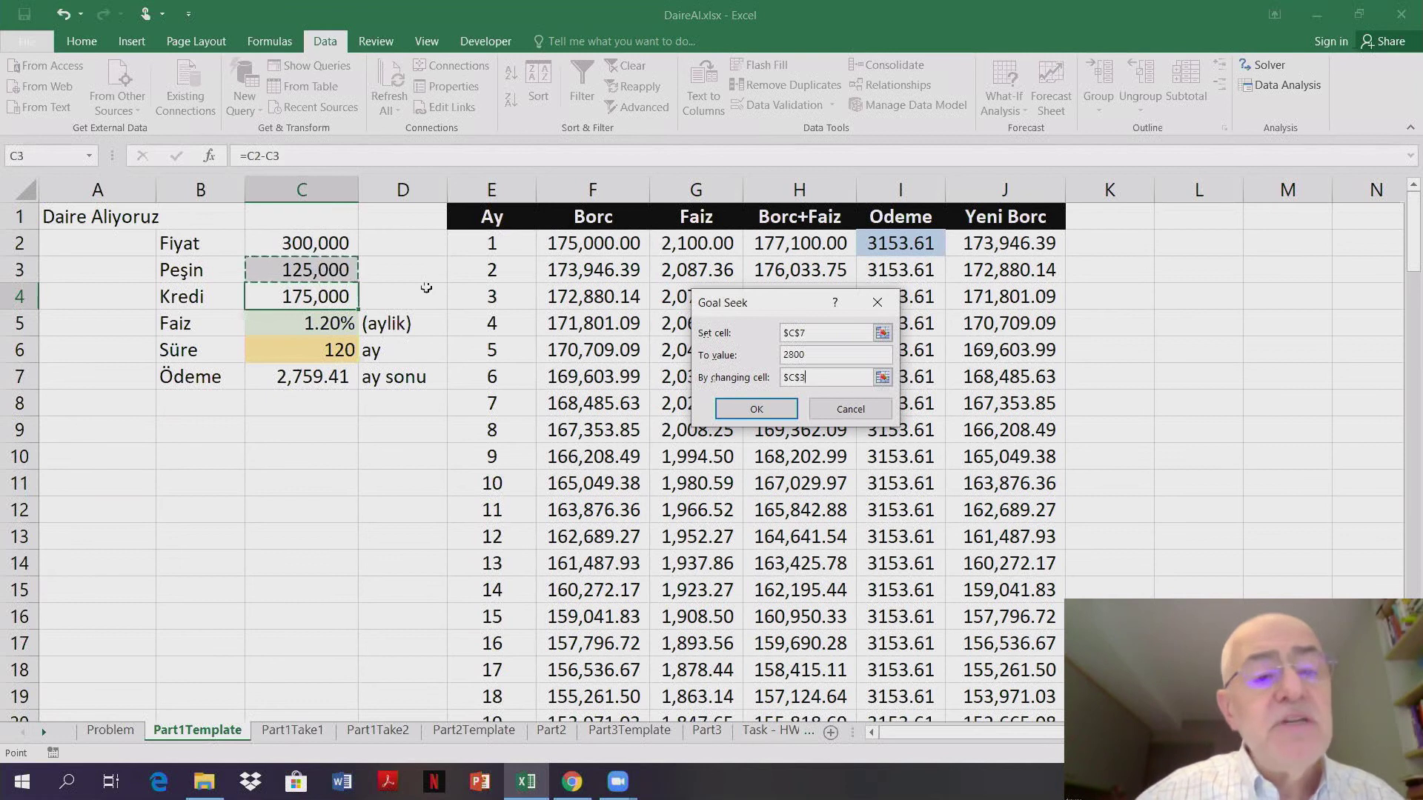
{"action": "left_click", "coordinate": [756, 409]}
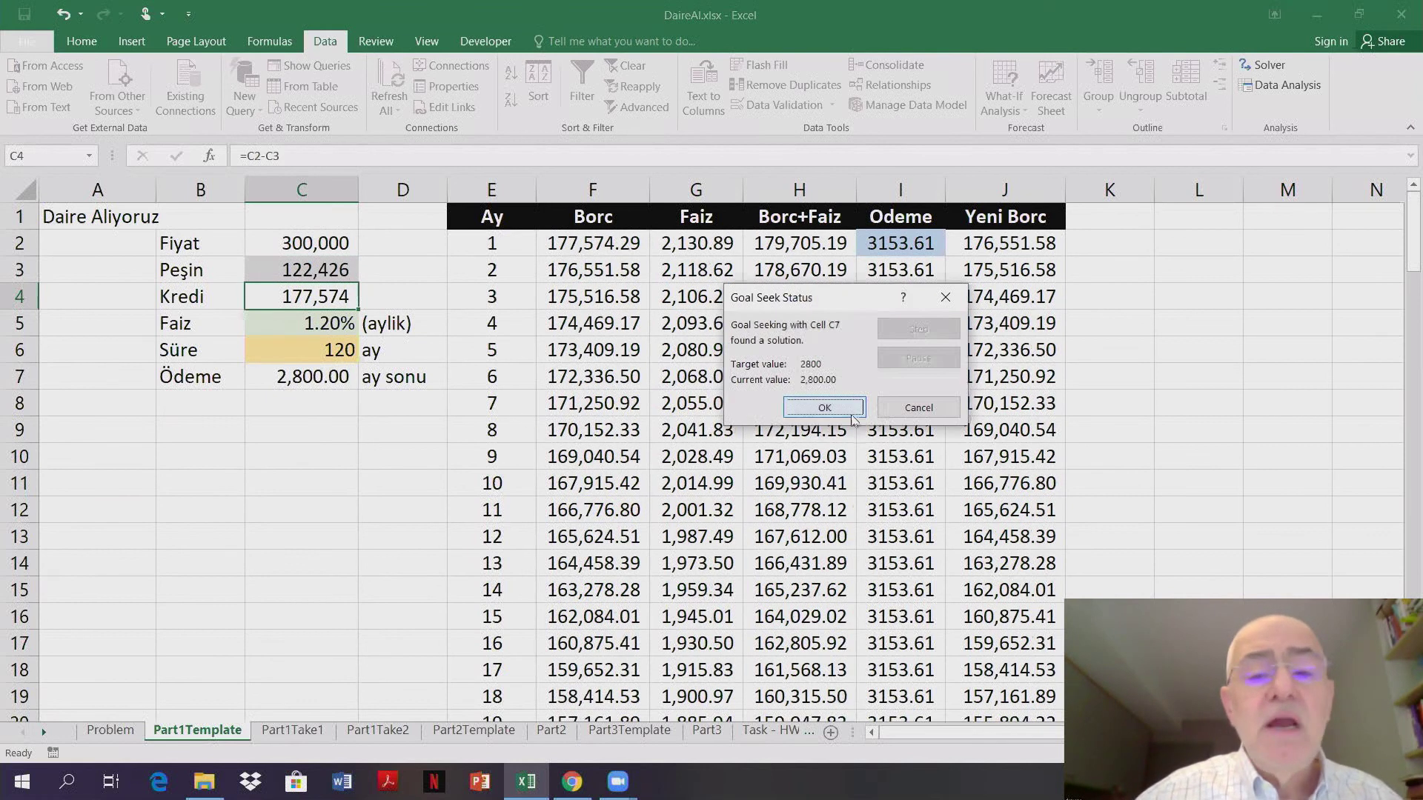
{"action": "left_click", "coordinate": [825, 408]}
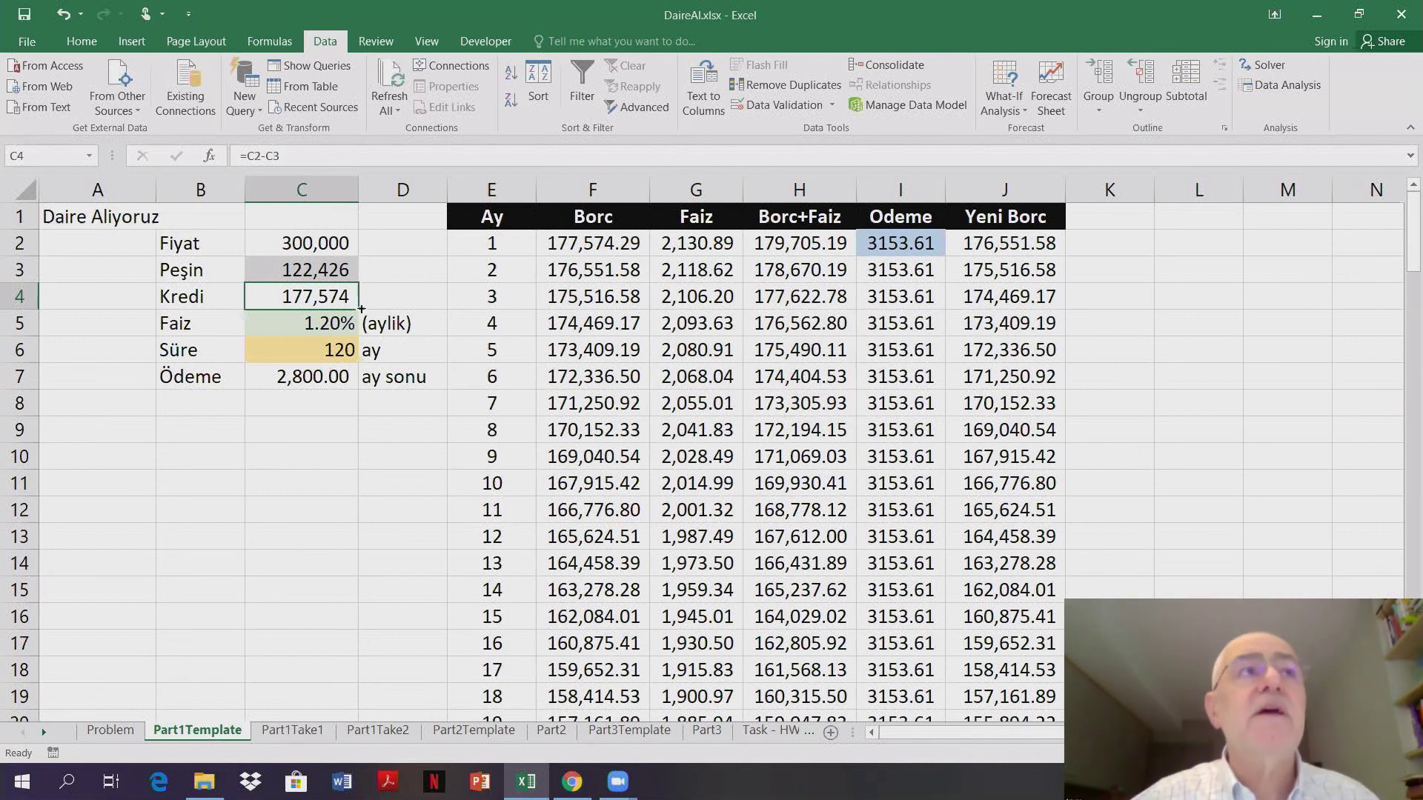
{"action": "left_click", "coordinate": [352, 279]}
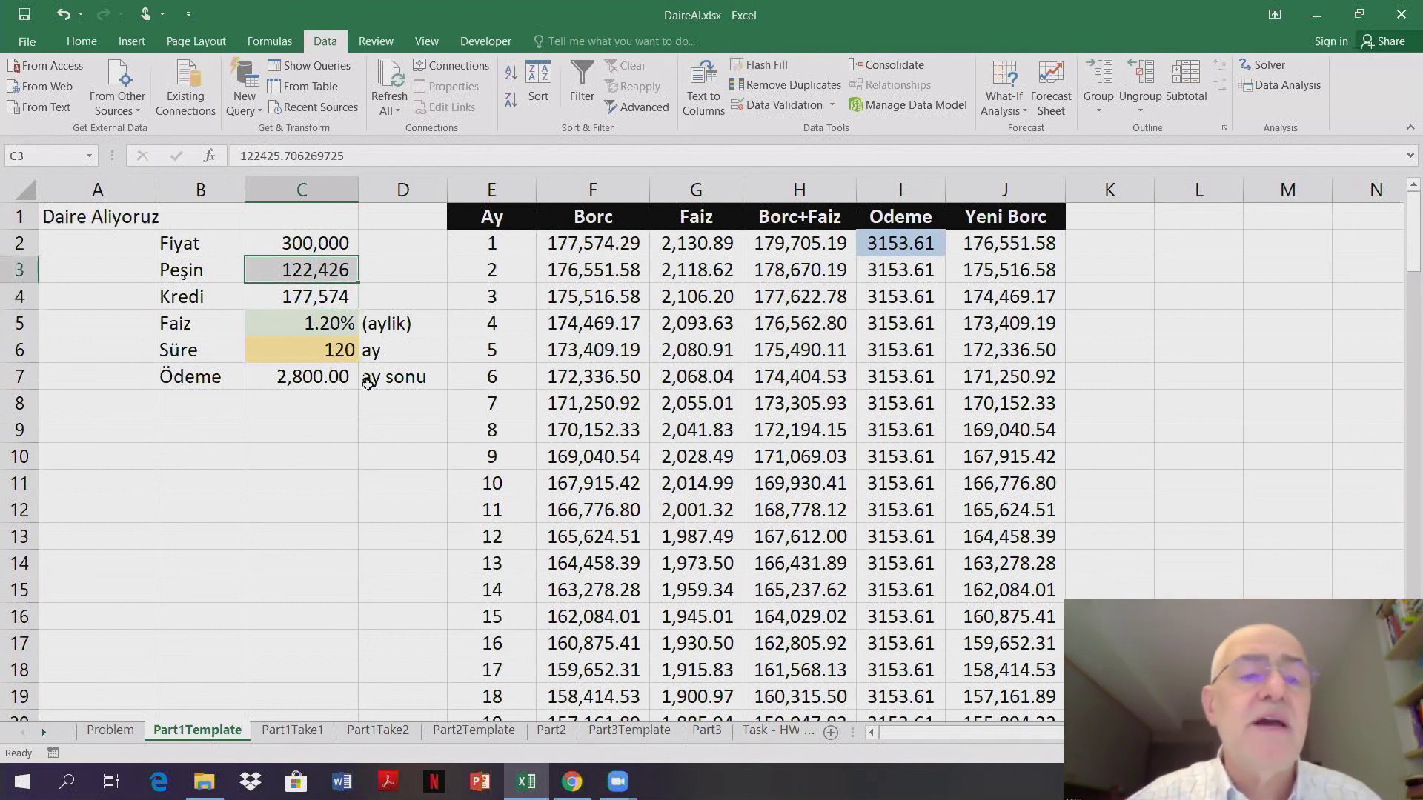